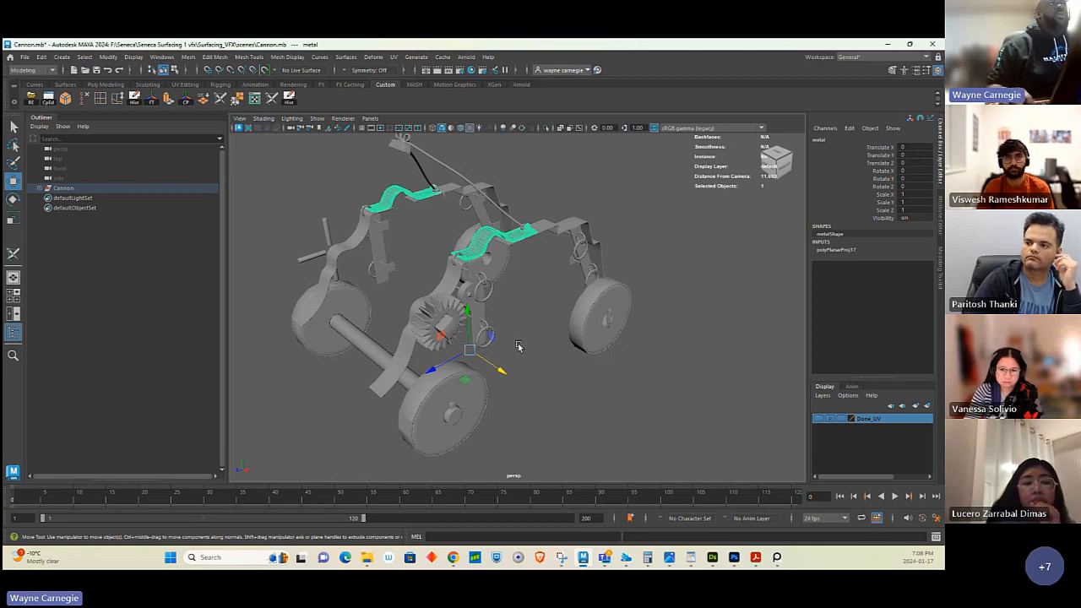
# - Isolate the selected metal straps in the viewport and frame them
pyautogui.moveTo(497, 297)
pyautogui.keyDown('alt'); pyautogui.mouseDown()
pyautogui.moveTo(505, 284)
pyautogui.moveTo(483, 302)
pyautogui.mouseUp(); pyautogui.keyUp('alt')
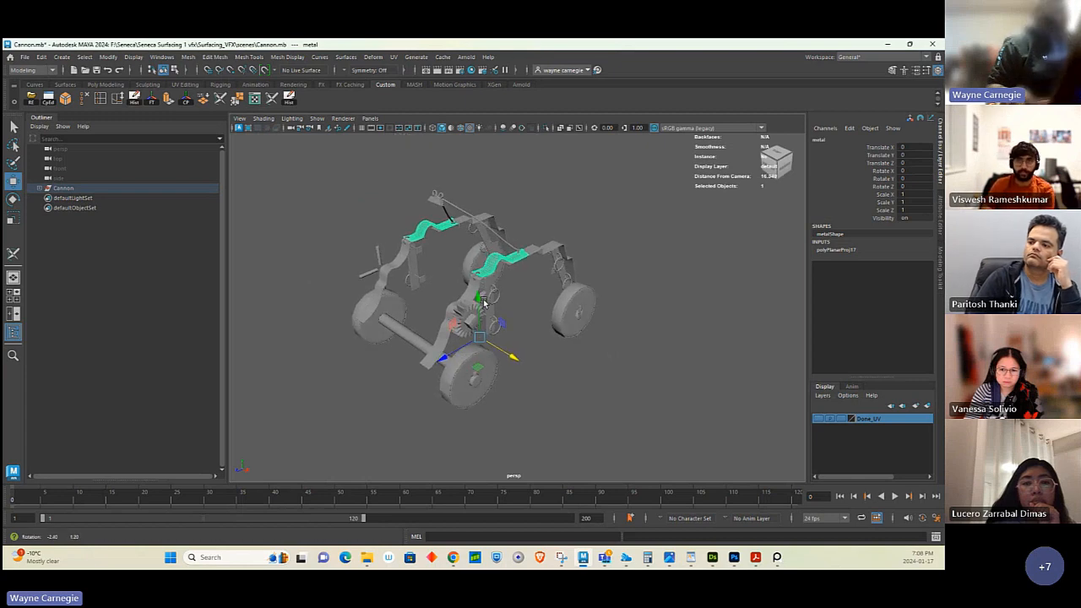
pyautogui.click(546, 127)
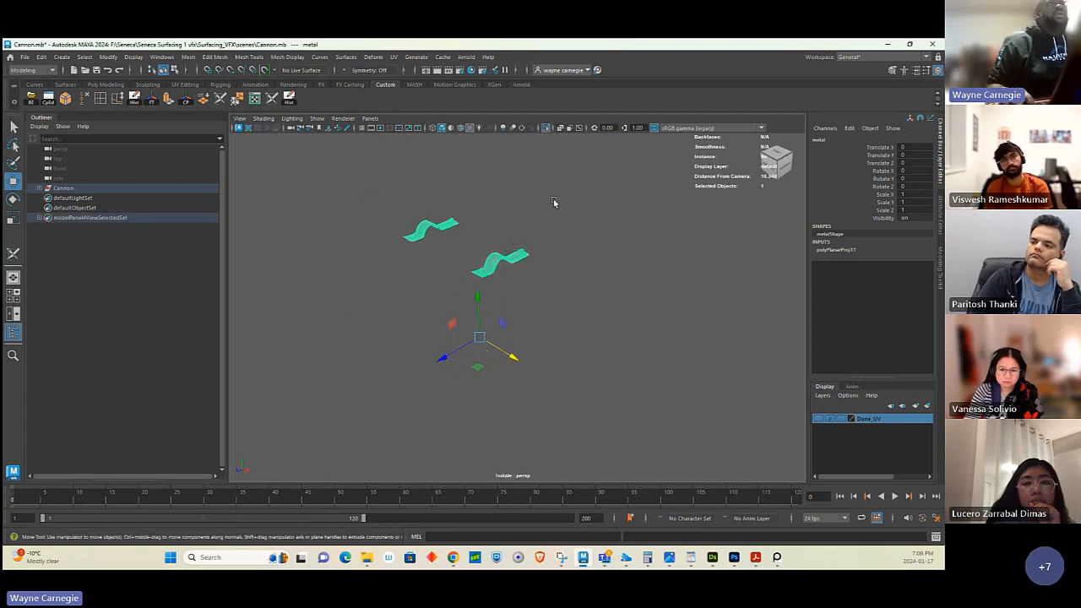
pyautogui.press('f')
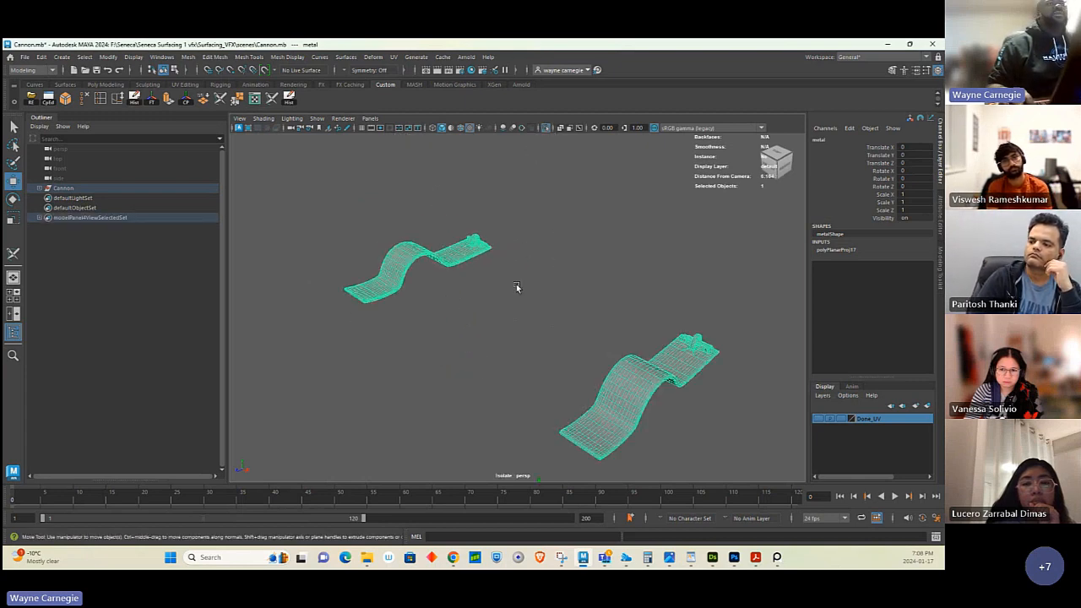
pyautogui.keyDown('alt'); pyautogui.moveTo(516, 288); pyautogui.dragTo(579, 259); pyautogui.keyUp('alt')
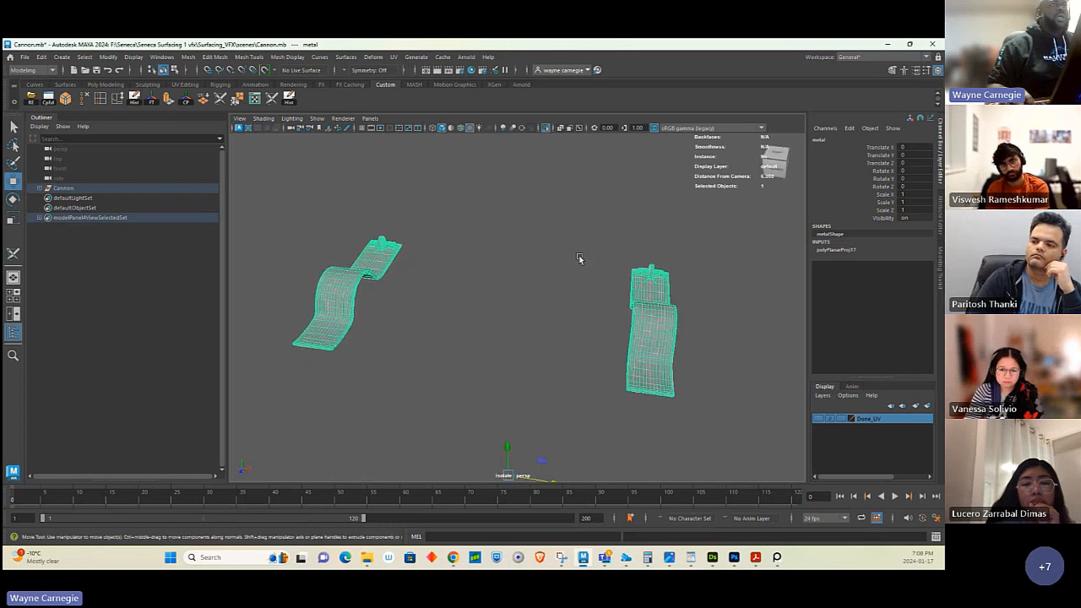
# - Use the 3D Cut and Sew UV Tool to cut a UV seam along the corner edge at the strap's latch end
pyautogui.click(289, 99)
pyautogui.keyDown('alt'); pyautogui.moveTo(541, 278); pyautogui.dragTo(436, 434); pyautogui.keyUp('alt')
pyautogui.click(586, 390)
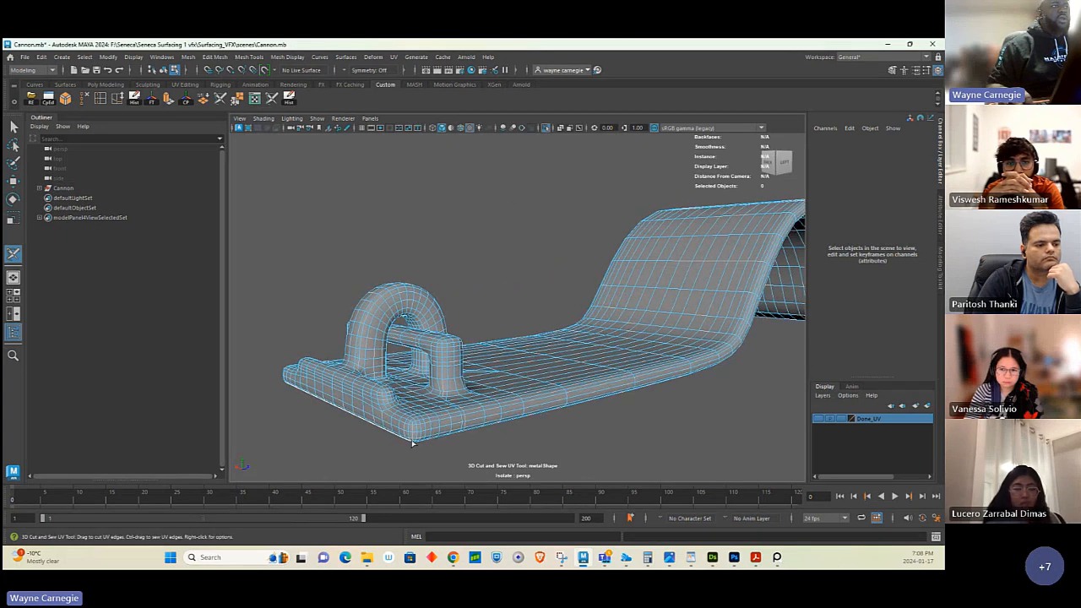
pyautogui.click(413, 438)
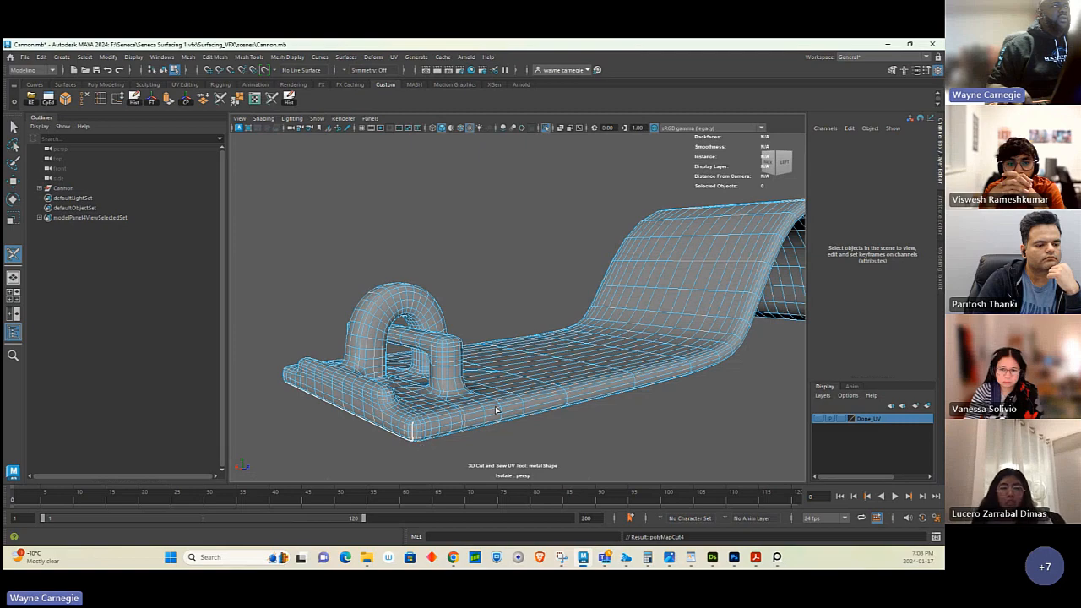
# - Examine the existing UV cuts along the strap's side and around its latch end from several angles
pyautogui.keyDown('alt'); pyautogui.moveTo(497, 410); pyautogui.dragTo(531, 342); pyautogui.keyUp('alt')
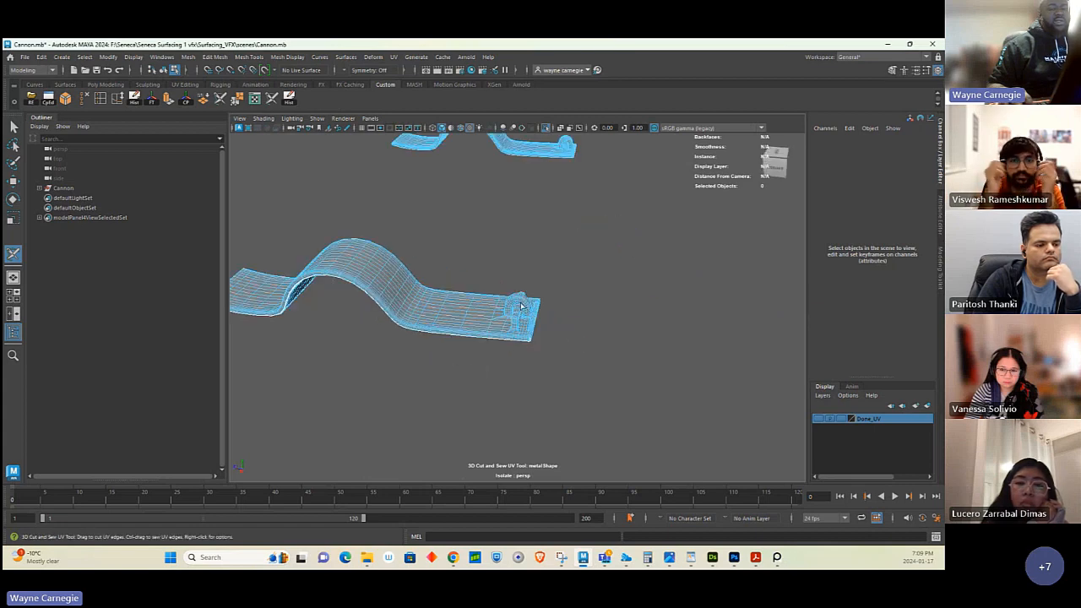
pyautogui.keyDown('alt'); pyautogui.moveTo(500, 318); pyautogui.dragTo(553, 338); pyautogui.keyUp('alt')
pyautogui.keyDown('alt'); pyautogui.moveTo(553, 338); pyautogui.dragTo(796, 437, button='right'); pyautogui.keyUp('alt')
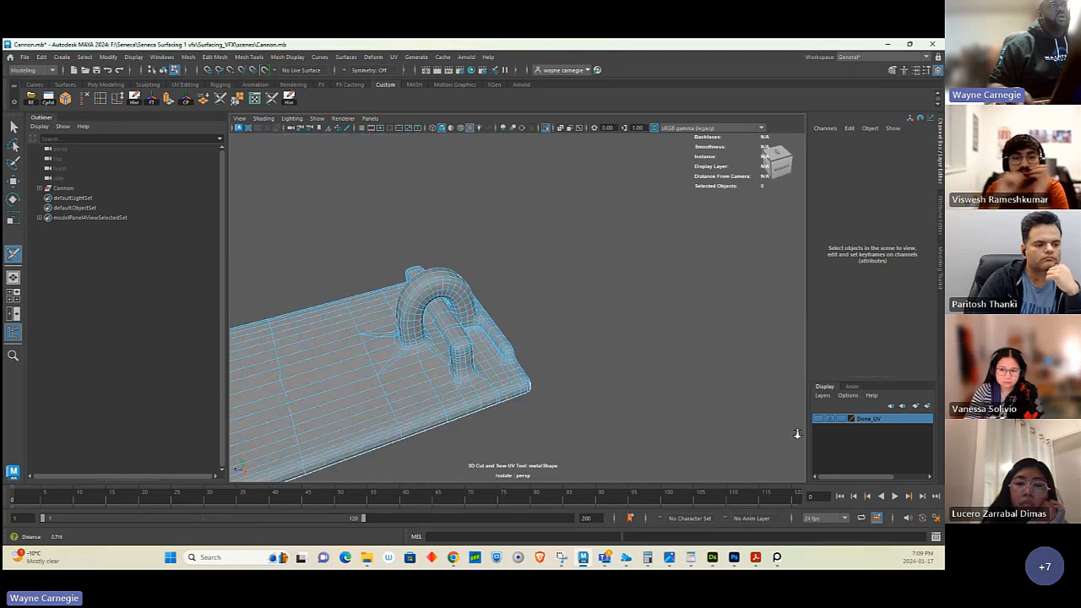
pyautogui.keyDown('alt'); pyautogui.moveTo(278, 439); pyautogui.dragTo(510, 325, button='middle'); pyautogui.keyUp('alt')
pyautogui.keyDown('alt'); pyautogui.moveTo(509, 325); pyautogui.dragTo(465, 307); pyautogui.keyUp('alt')
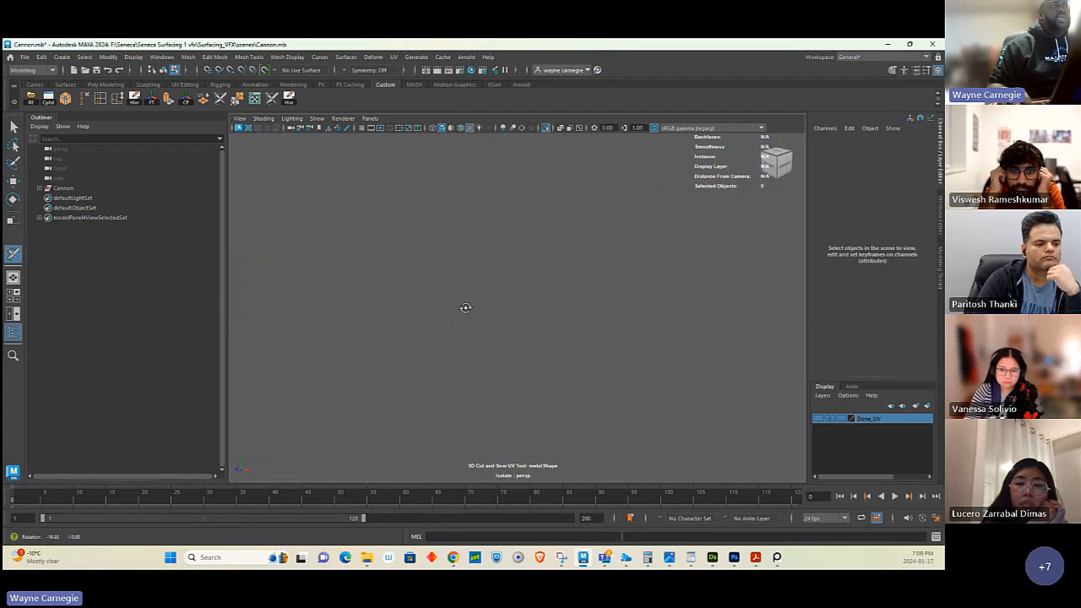
pyautogui.keyDown('alt'); pyautogui.moveTo(465, 307); pyautogui.dragTo(428, 324, button='right'); pyautogui.keyUp('alt')
pyautogui.keyDown('alt'); pyautogui.moveTo(428, 324); pyautogui.dragTo(496, 285, button='middle'); pyautogui.keyUp('alt')
pyautogui.keyDown('alt'); pyautogui.moveTo(496, 285); pyautogui.dragTo(424, 351, button='right'); pyautogui.keyUp('alt')
pyautogui.keyDown('alt'); pyautogui.moveTo(424, 351); pyautogui.dragTo(536, 340, button='middle'); pyautogui.keyUp('alt')
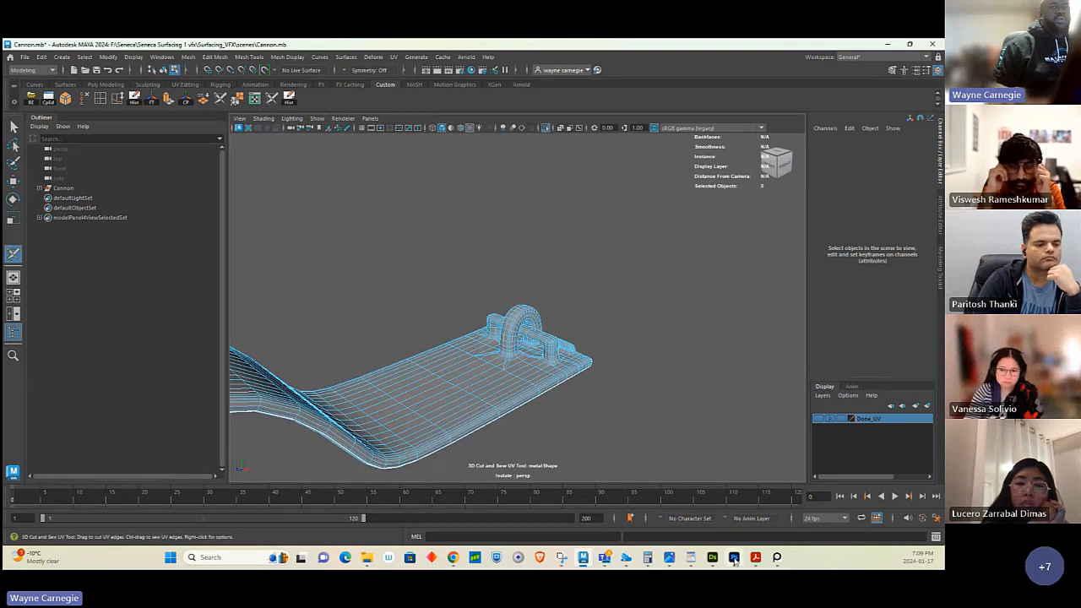
# - Switch to the mortar reference image in Photos and examine the metal straps and hardware on the wooden carriage
pyautogui.click(669, 561)
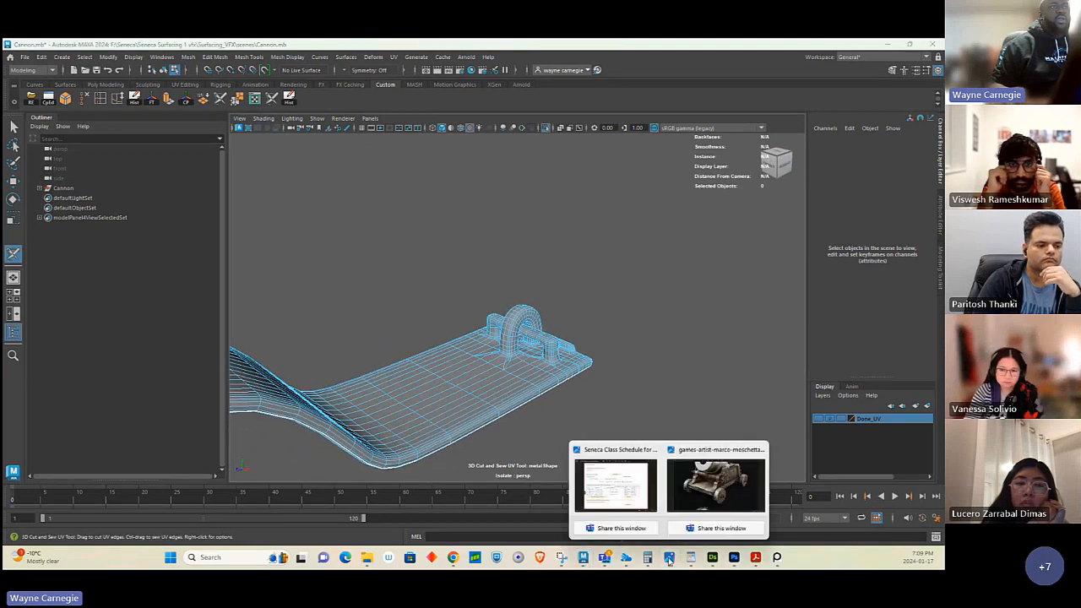
pyautogui.click(705, 490)
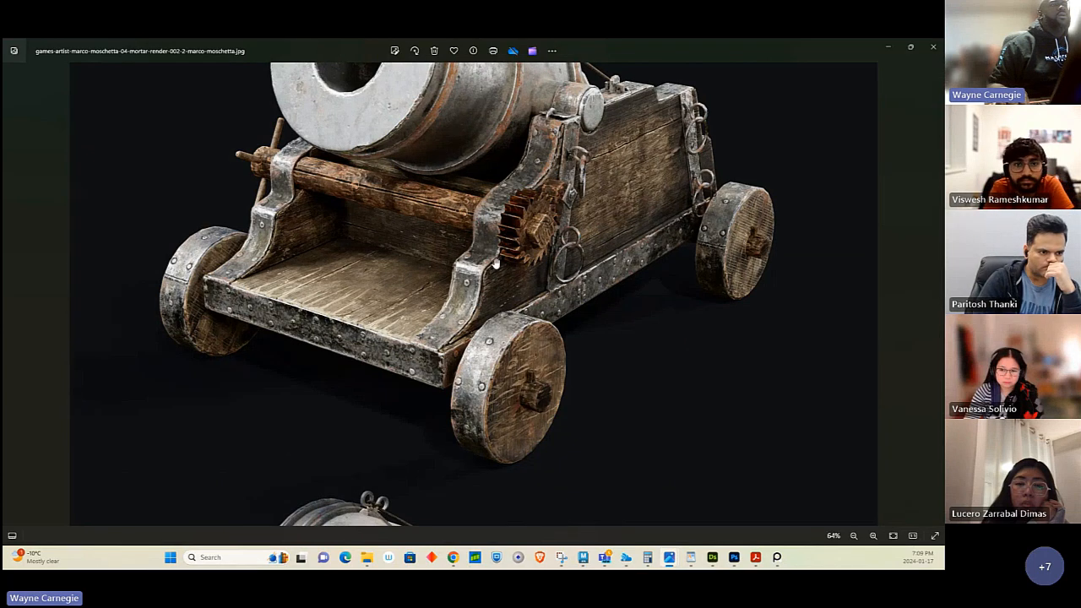
pyautogui.scroll(-1, 482, 291)
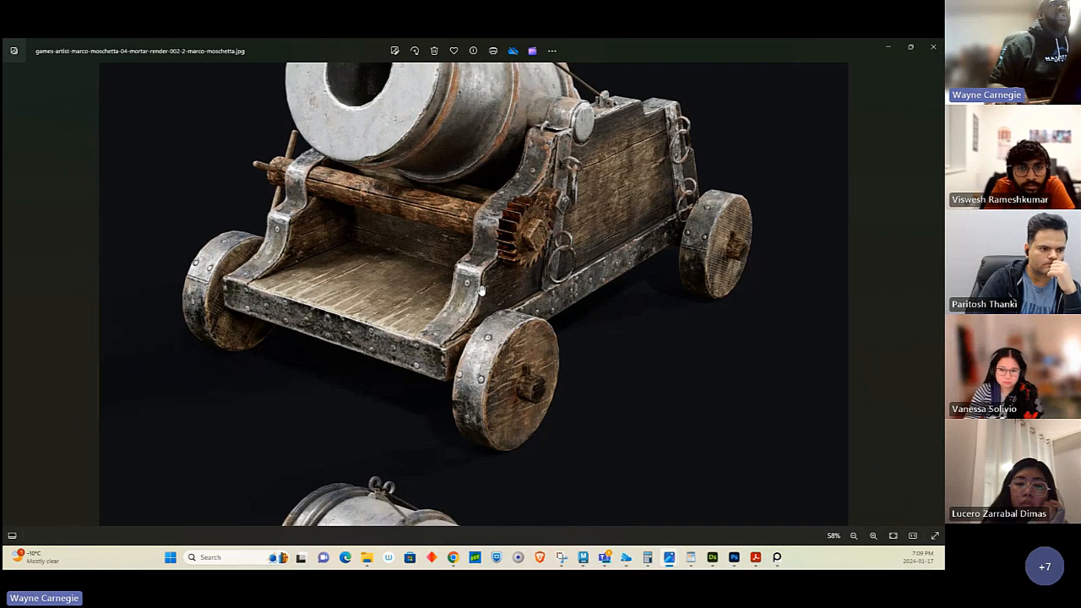
pyautogui.scroll(-4, 570, 234)
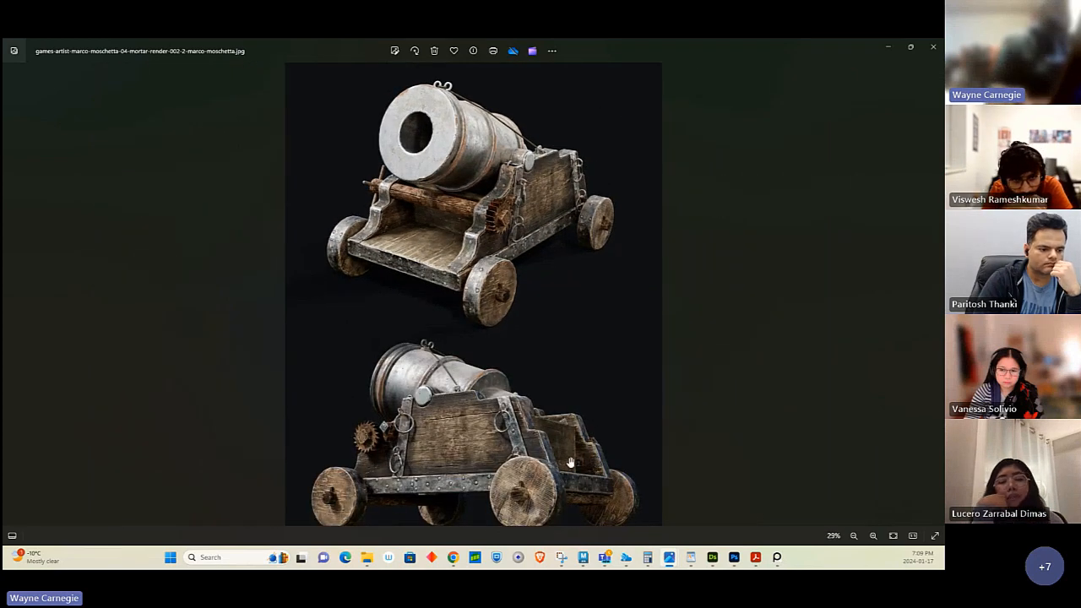
pyautogui.scroll(1, 570, 462)
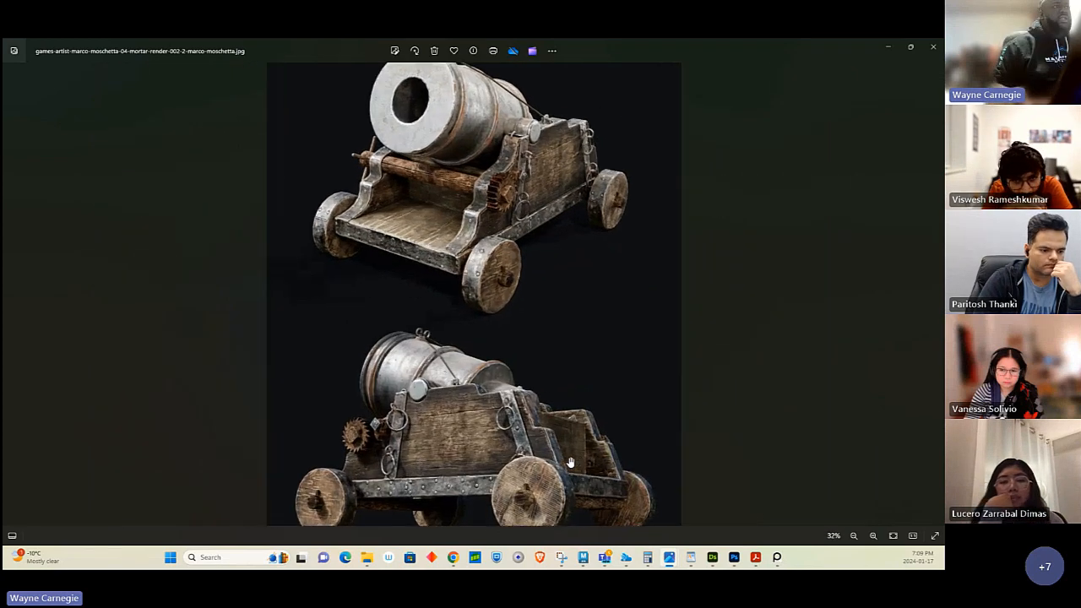
pyautogui.click(888, 48)
# - Back in Maya, cut a UV seam around the base of one post of the latch's crossbar
pyautogui.scroll(6, 591, 302)
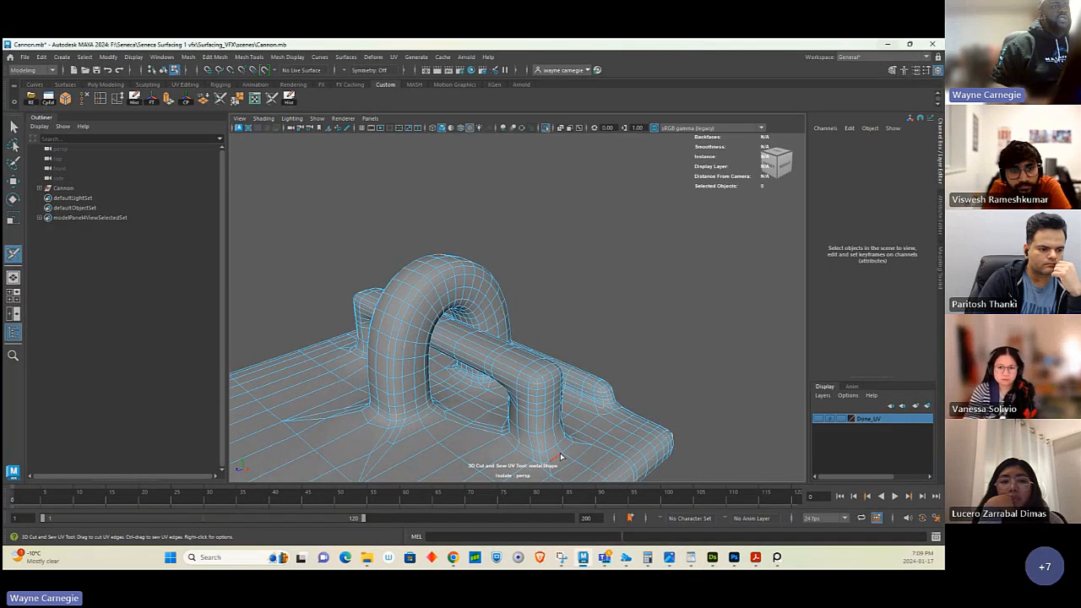
pyautogui.moveTo(560, 456)
pyautogui.mouseDown()
pyautogui.moveTo(570, 452)
pyautogui.moveTo(553, 443)
pyautogui.moveTo(588, 411)
pyautogui.moveTo(566, 414)
pyautogui.mouseUp()
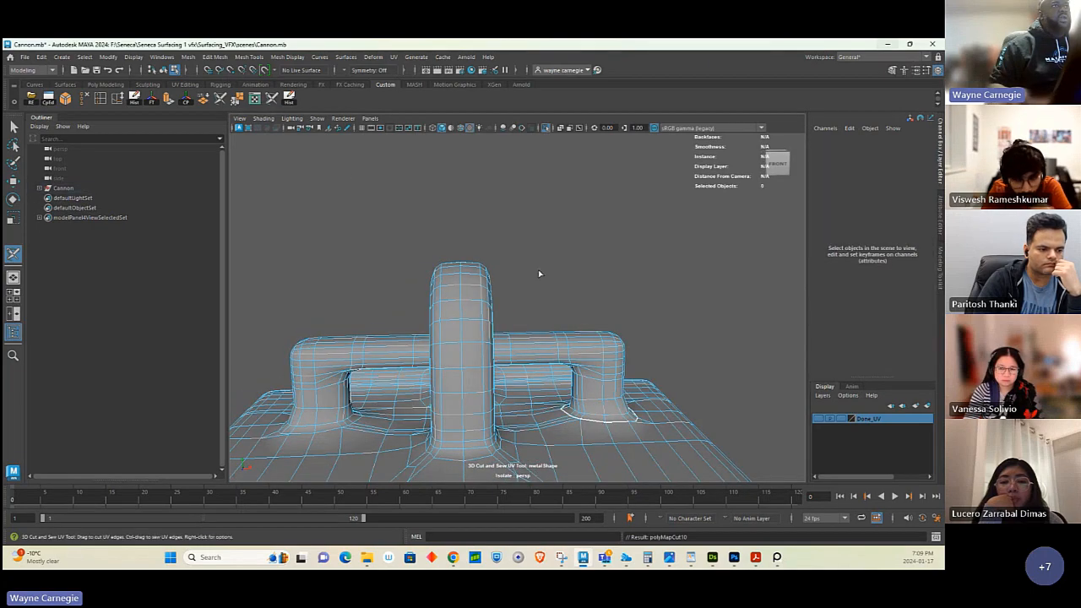
pyautogui.keyDown('alt'); pyautogui.moveTo(540, 273); pyautogui.dragTo(456, 418); pyautogui.keyUp('alt')
pyautogui.keyDown('alt'); pyautogui.moveTo(455, 418); pyautogui.dragTo(619, 217, button='right'); pyautogui.keyUp('alt')
pyautogui.keyDown('alt'); pyautogui.moveTo(620, 218); pyautogui.dragTo(553, 305, button='middle'); pyautogui.keyUp('alt')
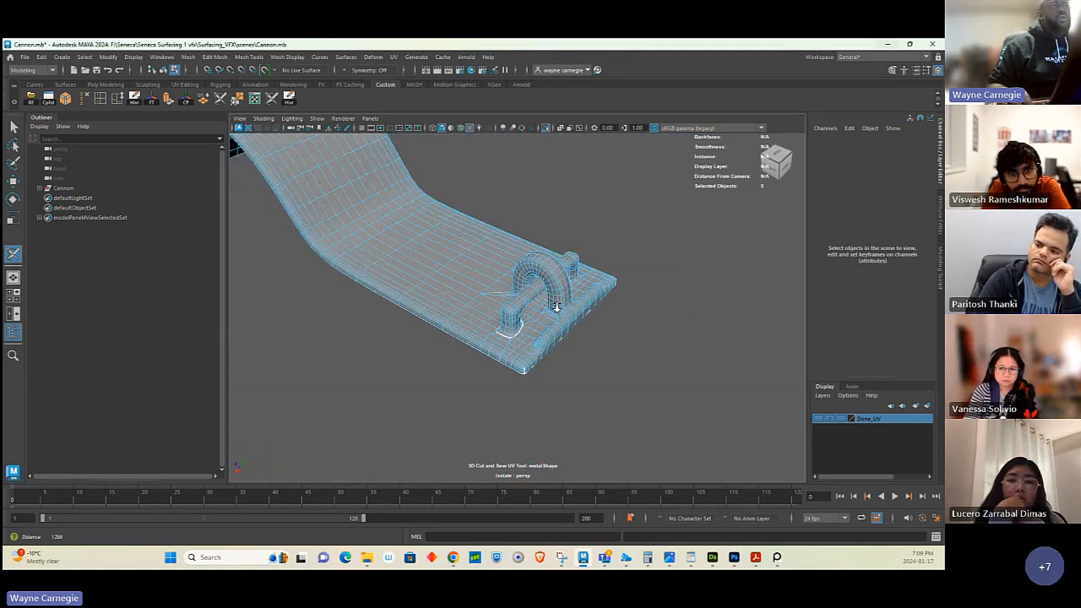
pyautogui.keyDown('alt'); pyautogui.moveTo(552, 305); pyautogui.dragTo(751, 325, button='right'); pyautogui.keyUp('alt')
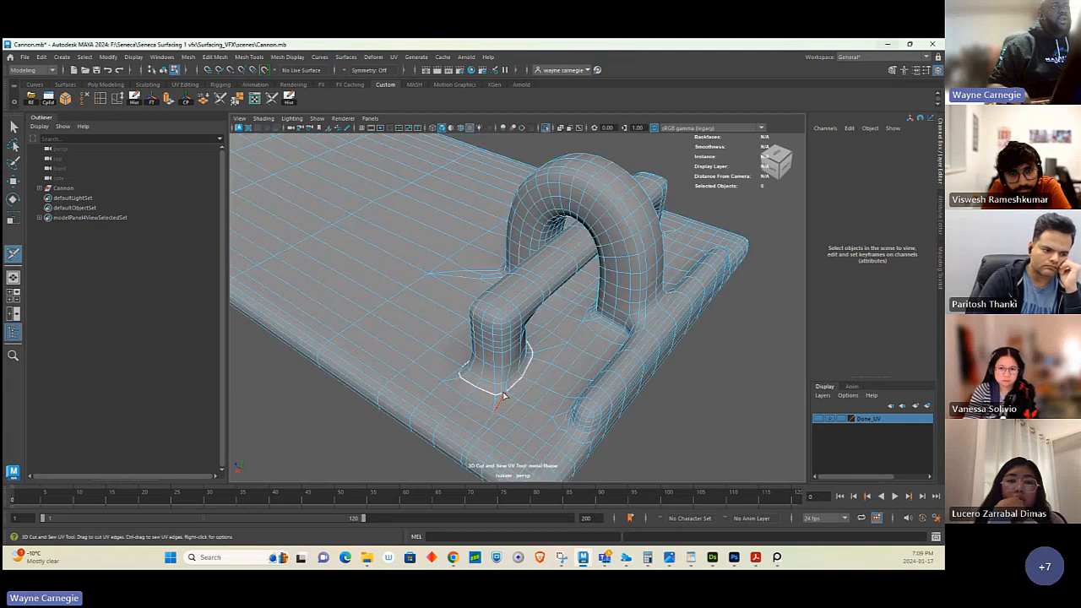
pyautogui.click(505, 395)
pyautogui.keyDown('alt'); pyautogui.moveTo(542, 355); pyautogui.dragTo(405, 241); pyautogui.keyUp('alt')
pyautogui.keyDown('alt'); pyautogui.moveTo(406, 241); pyautogui.dragTo(410, 251, button='middle'); pyautogui.keyUp('alt')
pyautogui.keyDown('alt'); pyautogui.moveTo(410, 251); pyautogui.dragTo(379, 272); pyautogui.keyUp('alt')
pyautogui.scroll(3, 379, 272)
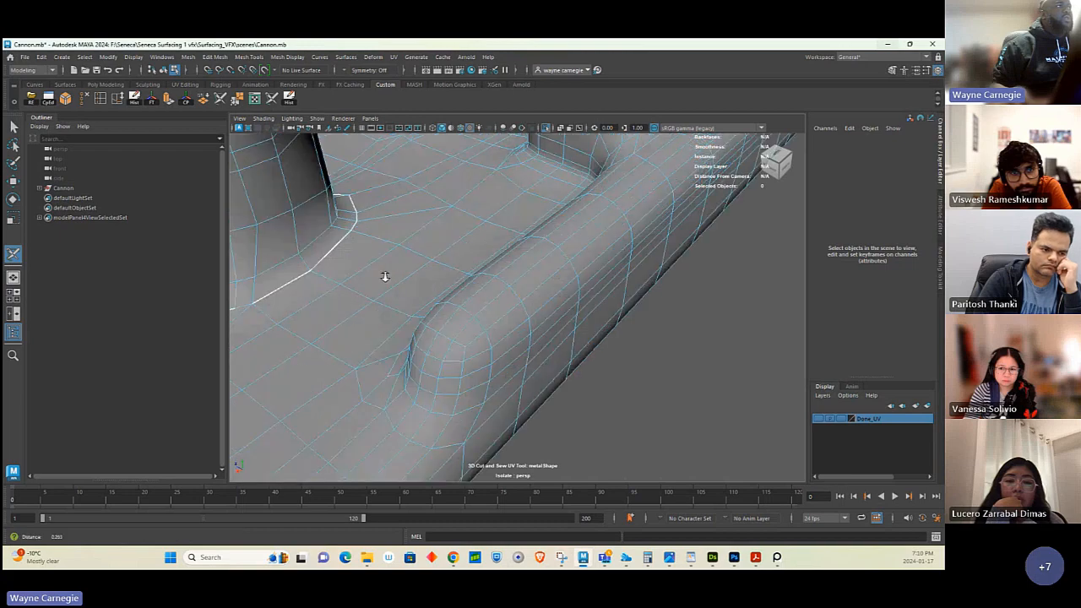
pyautogui.click(242, 309)
pyautogui.scroll(-8, 390, 289)
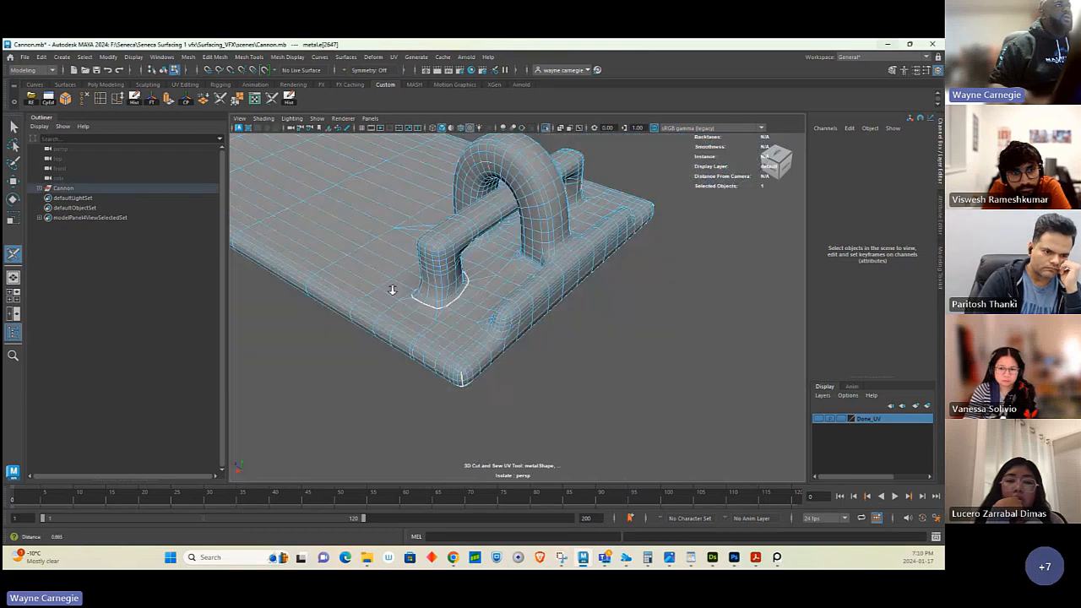
# - Cut a matching UV seam around the base of the crossbar's other post, undoing any stray cut
pyautogui.keyDown('alt'); pyautogui.moveTo(494, 225); pyautogui.dragTo(446, 318); pyautogui.keyUp('alt')
pyautogui.keyDown('alt'); pyautogui.moveTo(443, 316); pyautogui.dragTo(542, 331, button='right'); pyautogui.keyUp('alt')
pyautogui.keyDown('alt'); pyautogui.moveTo(349, 294); pyautogui.dragTo(512, 300, button='middle'); pyautogui.keyUp('alt')
pyautogui.moveTo(320, 349); pyautogui.dragTo(323, 349)
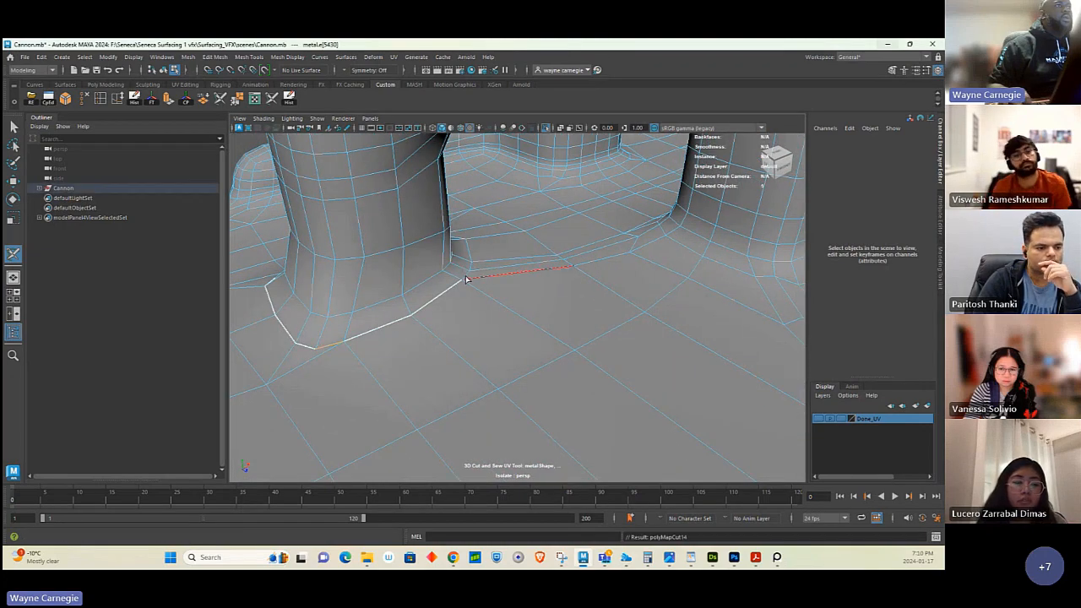
pyautogui.keyDown('alt'); pyautogui.moveTo(463, 278); pyautogui.dragTo(503, 271); pyautogui.keyUp('alt')
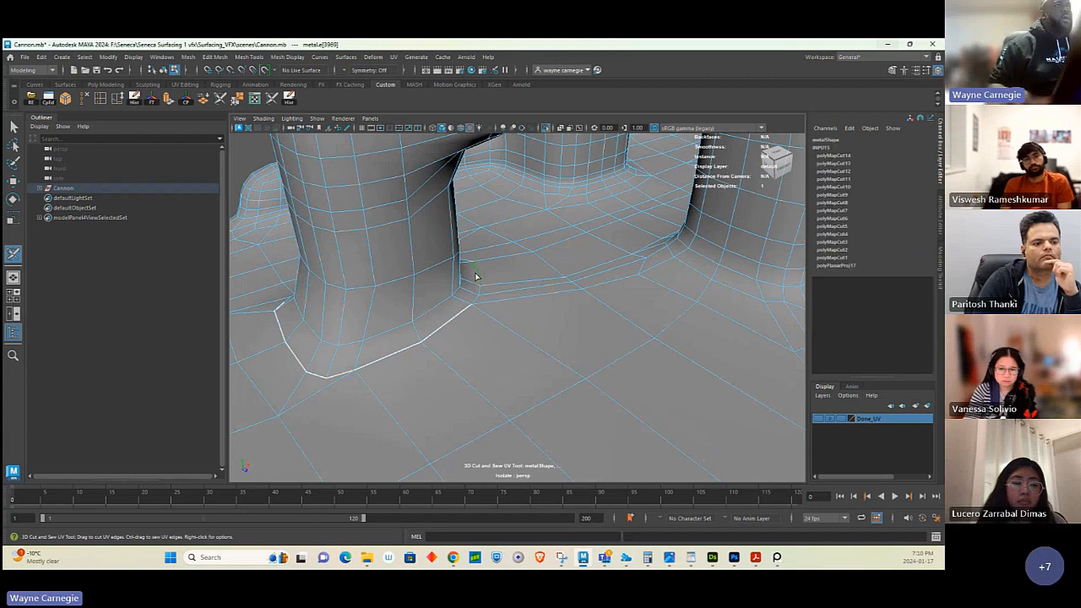
pyautogui.click(474, 282)
pyautogui.keyDown('alt'); pyautogui.moveTo(425, 323); pyautogui.dragTo(625, 292); pyautogui.keyUp('alt')
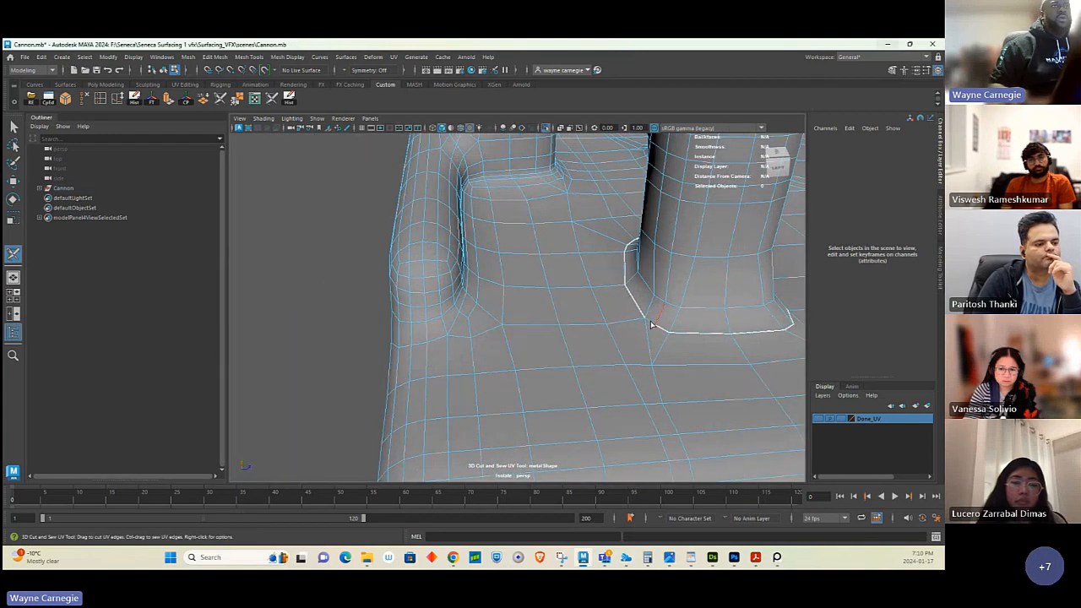
pyautogui.click(651, 325)
pyautogui.hotkey('ctrl', 'z')
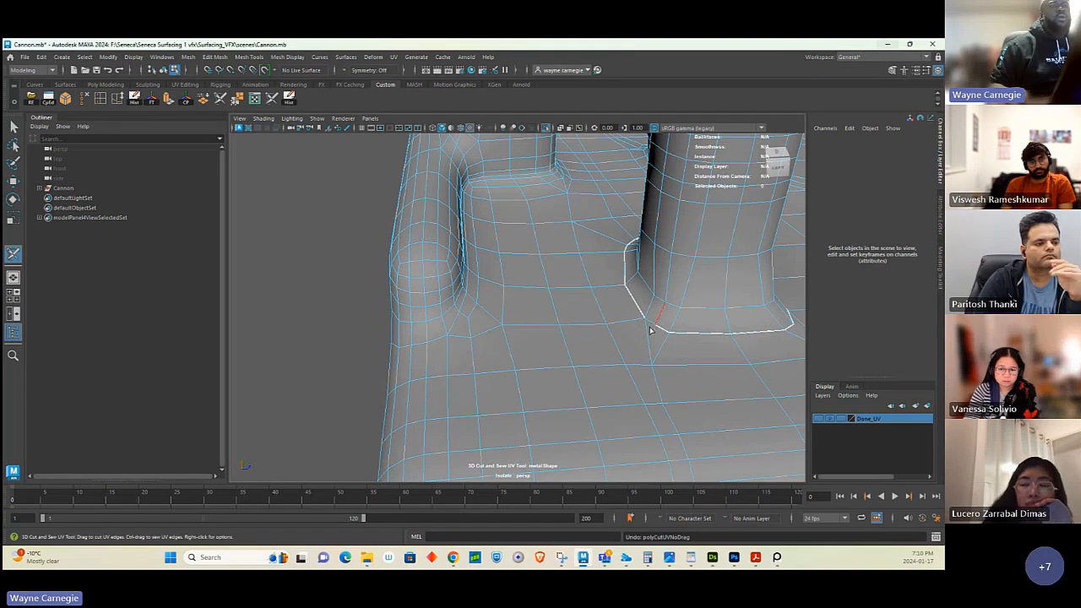
pyautogui.keyDown('alt'); pyautogui.moveTo(650, 329); pyautogui.dragTo(627, 385); pyautogui.keyUp('alt')
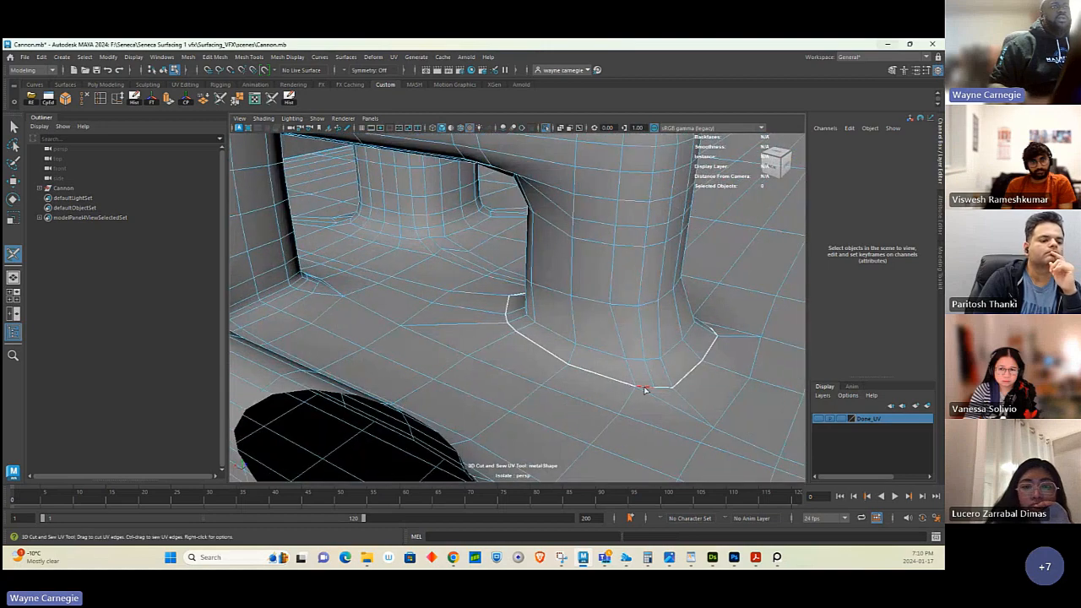
pyautogui.click(644, 389)
# - Cut a UV edge on the inner side of the crossbar post near the strap's corner
pyautogui.keyDown('alt'); pyautogui.moveTo(709, 392); pyautogui.dragTo(625, 369, button='right'); pyautogui.keyUp('alt')
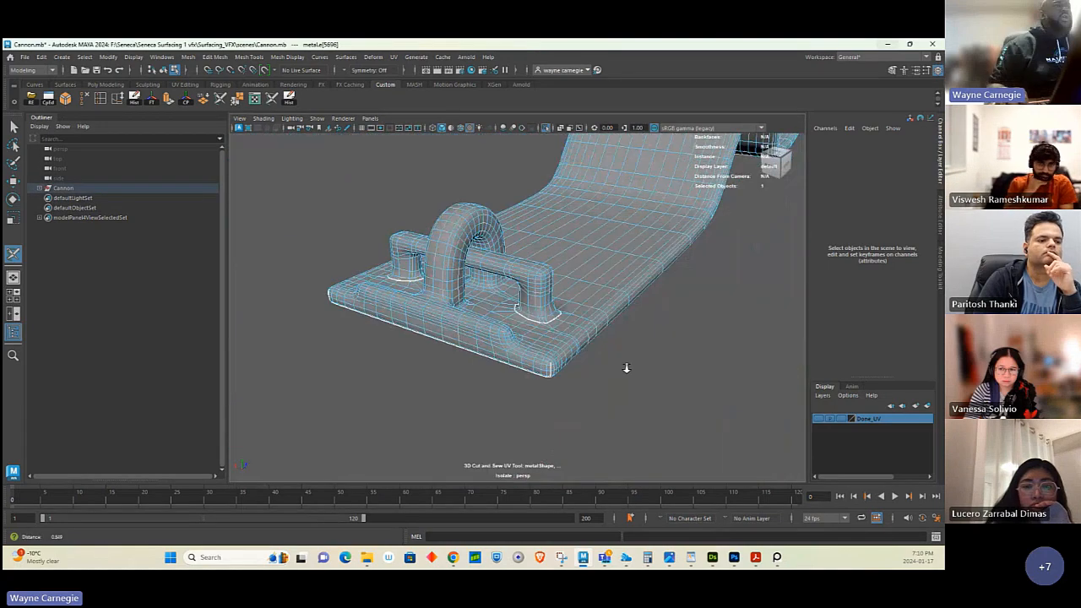
pyautogui.keyDown('alt'); pyautogui.moveTo(625, 369); pyautogui.dragTo(622, 247); pyautogui.keyUp('alt')
pyautogui.keyDown('alt'); pyautogui.moveTo(622, 247); pyautogui.dragTo(458, 285, button='right'); pyautogui.keyUp('alt')
pyautogui.keyDown('alt'); pyautogui.moveTo(458, 284); pyautogui.dragTo(541, 467); pyautogui.keyUp('alt')
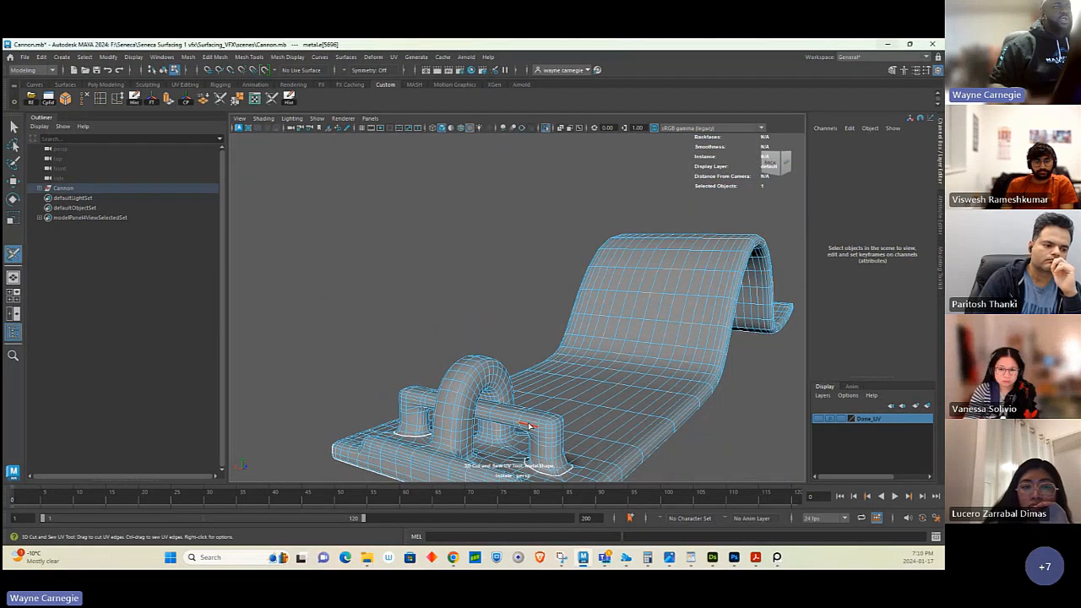
pyautogui.keyDown('alt'); pyautogui.moveTo(529, 426); pyautogui.dragTo(550, 432); pyautogui.keyUp('alt')
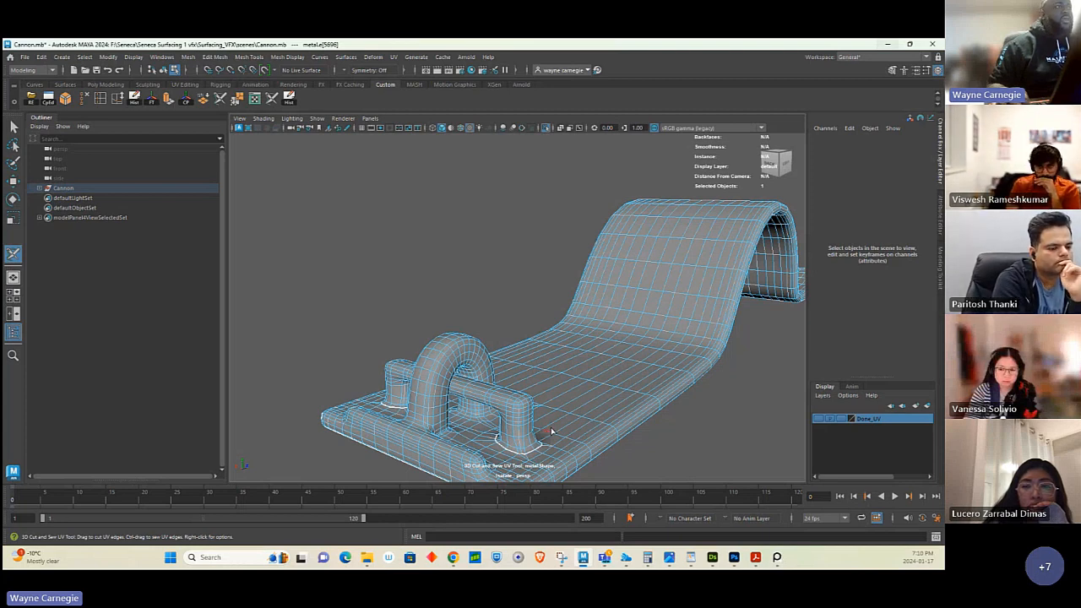
pyautogui.keyDown('alt'); pyautogui.moveTo(552, 431); pyautogui.dragTo(533, 380); pyautogui.keyUp('alt')
pyautogui.keyDown('alt'); pyautogui.moveTo(499, 313); pyautogui.dragTo(505, 390, button='right'); pyautogui.keyUp('alt')
pyautogui.keyDown('alt'); pyautogui.moveTo(496, 407); pyautogui.dragTo(468, 435); pyautogui.keyUp('alt')
pyautogui.click(471, 424)
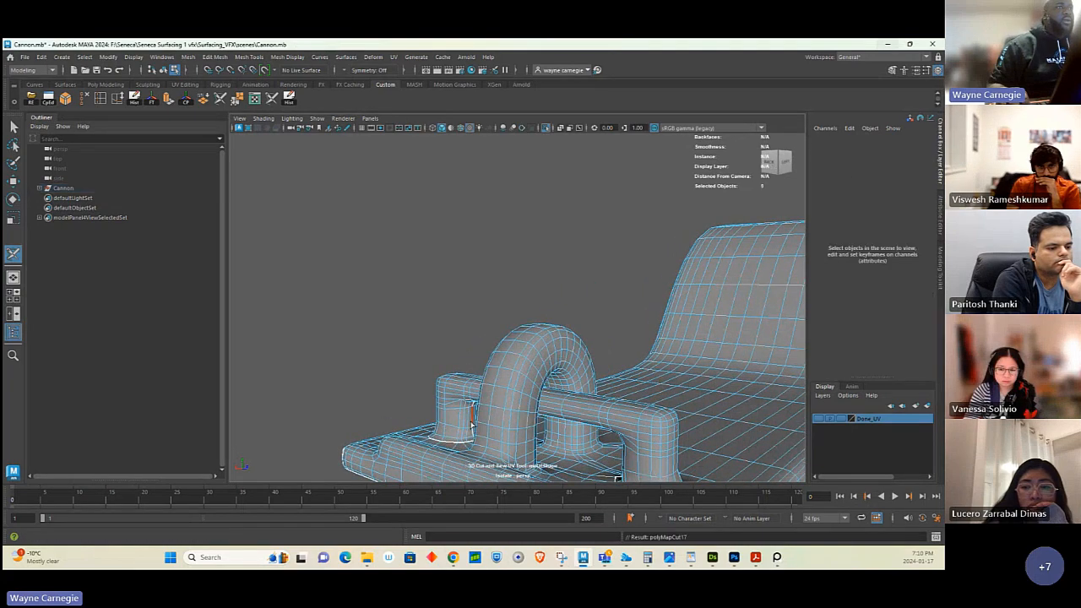
# - Cut UV seams around the lower ends of both legs of the arched loop
pyautogui.keyDown('alt'); pyautogui.moveTo(535, 422); pyautogui.dragTo(582, 385); pyautogui.keyUp('alt')
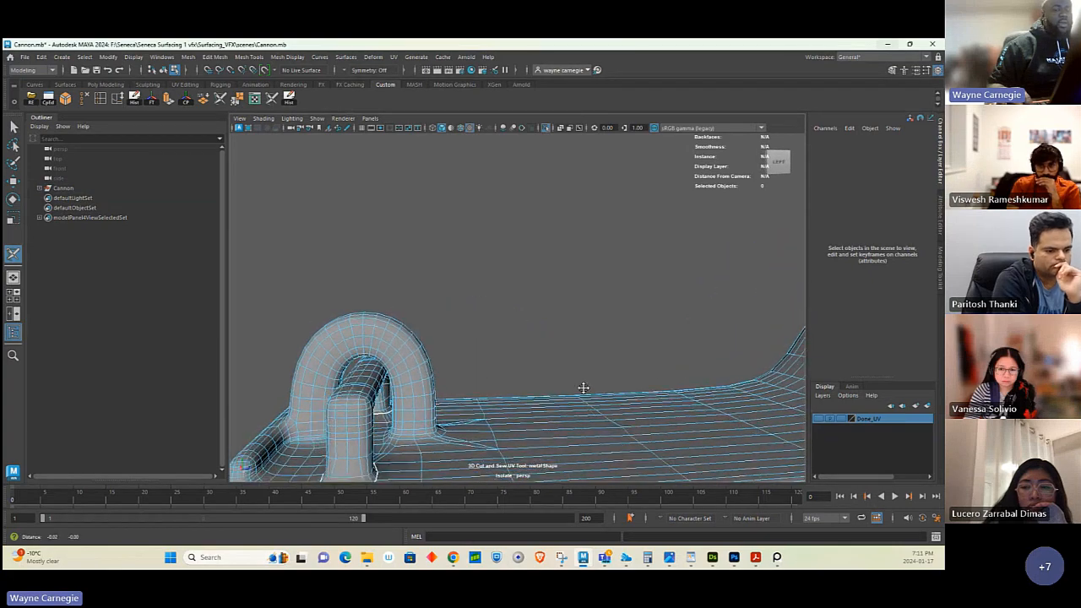
pyautogui.keyDown('alt'); pyautogui.moveTo(582, 386); pyautogui.dragTo(605, 368, button='middle'); pyautogui.keyUp('alt')
pyautogui.keyDown('alt'); pyautogui.moveTo(605, 368); pyautogui.dragTo(560, 407); pyautogui.keyUp('alt')
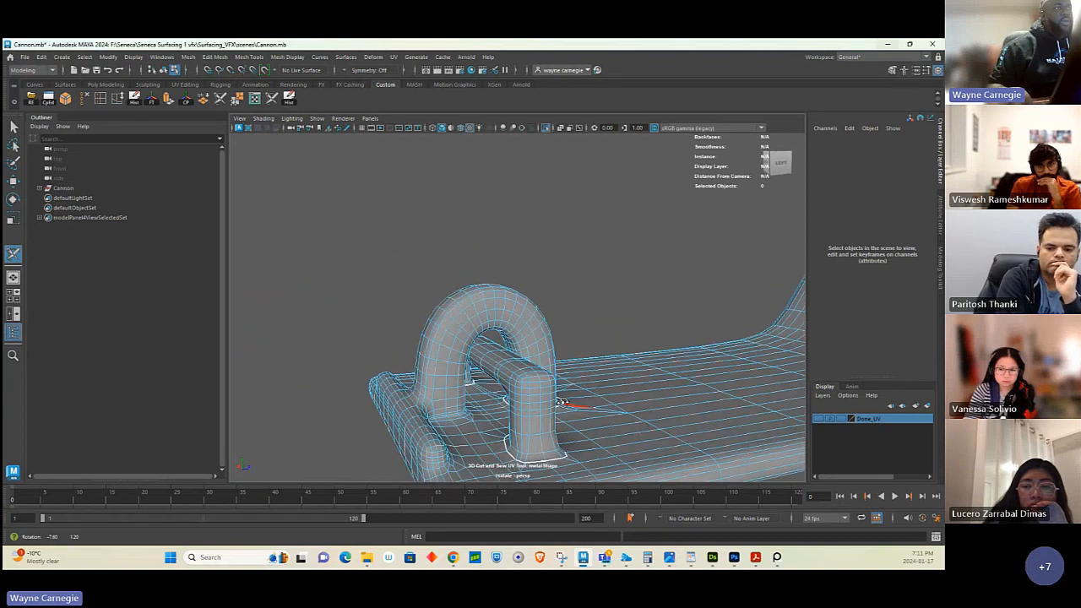
pyautogui.click(437, 403)
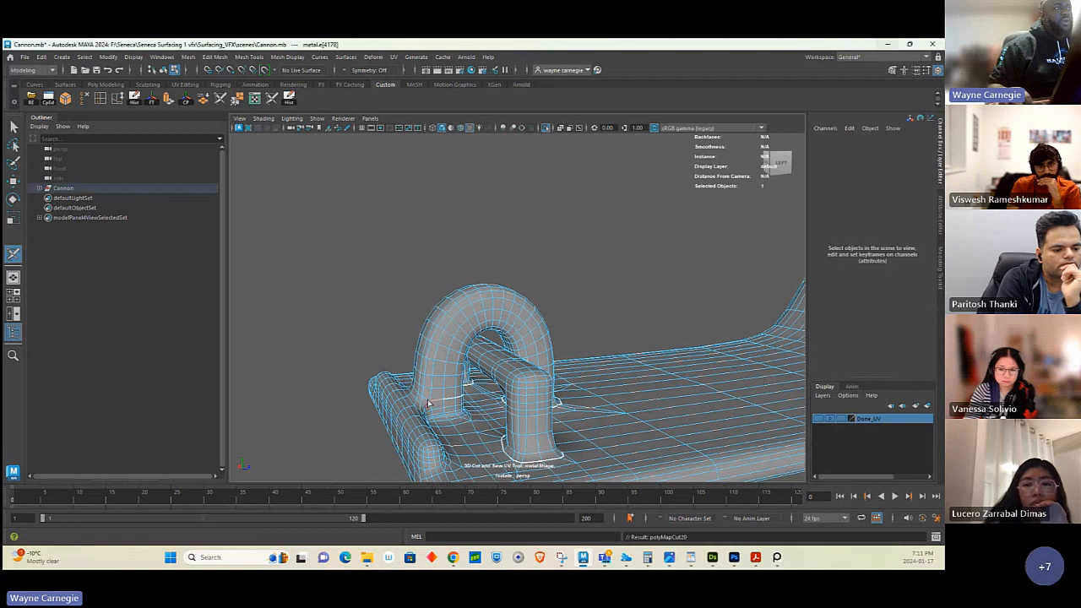
pyautogui.keyDown('alt'); pyautogui.moveTo(428, 404); pyautogui.dragTo(353, 355); pyautogui.keyUp('alt')
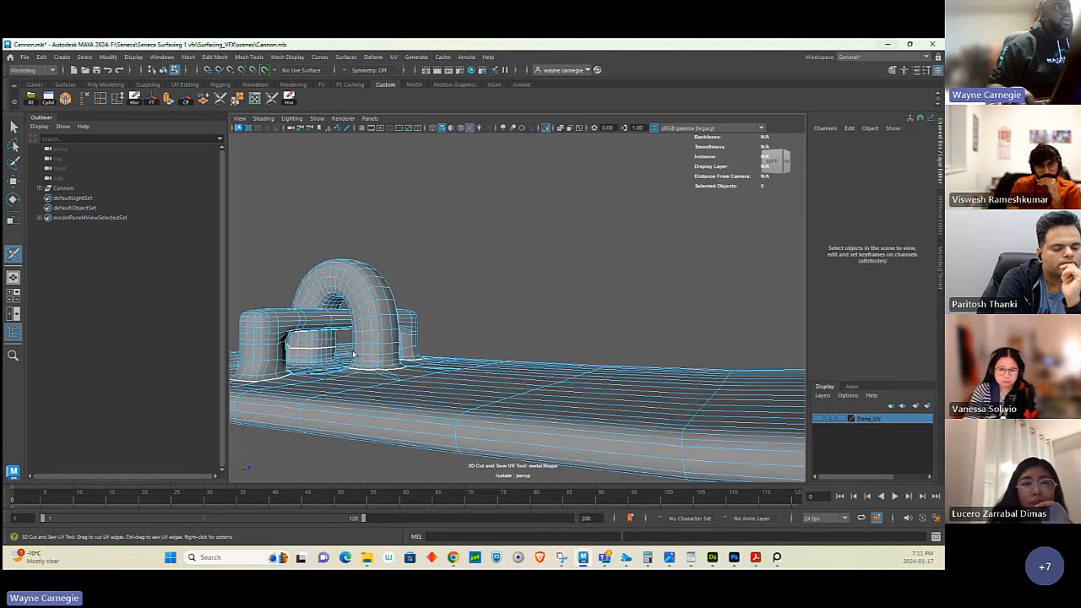
pyautogui.keyDown('alt'); pyautogui.moveTo(538, 355); pyautogui.dragTo(762, 327); pyautogui.keyUp('alt')
pyautogui.keyDown('alt'); pyautogui.moveTo(507, 304); pyautogui.dragTo(657, 331, button='middle'); pyautogui.keyUp('alt')
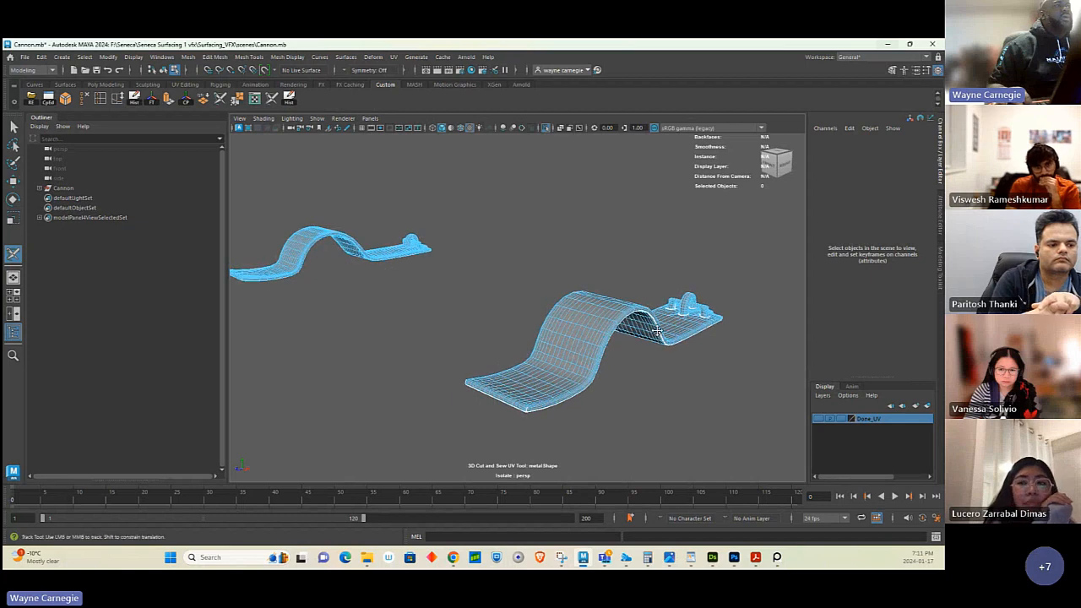
# - Open the UV Editor on the metal straps and switch from the cutting tool to selection
pyautogui.keyDown('alt'); pyautogui.moveTo(657, 331); pyautogui.dragTo(572, 327, button='right'); pyautogui.keyUp('alt')
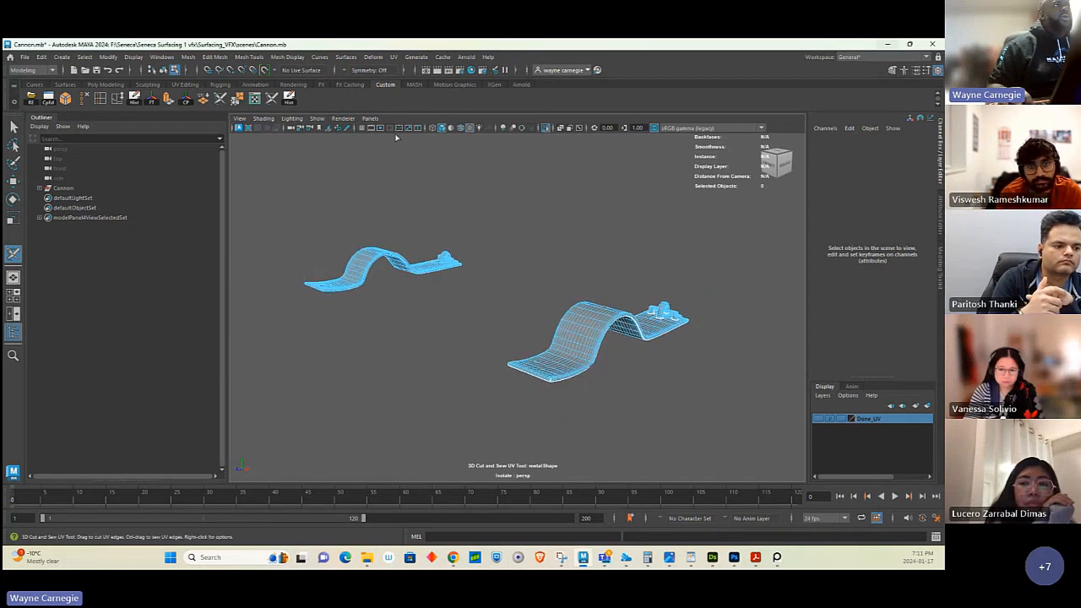
pyautogui.click(393, 58)
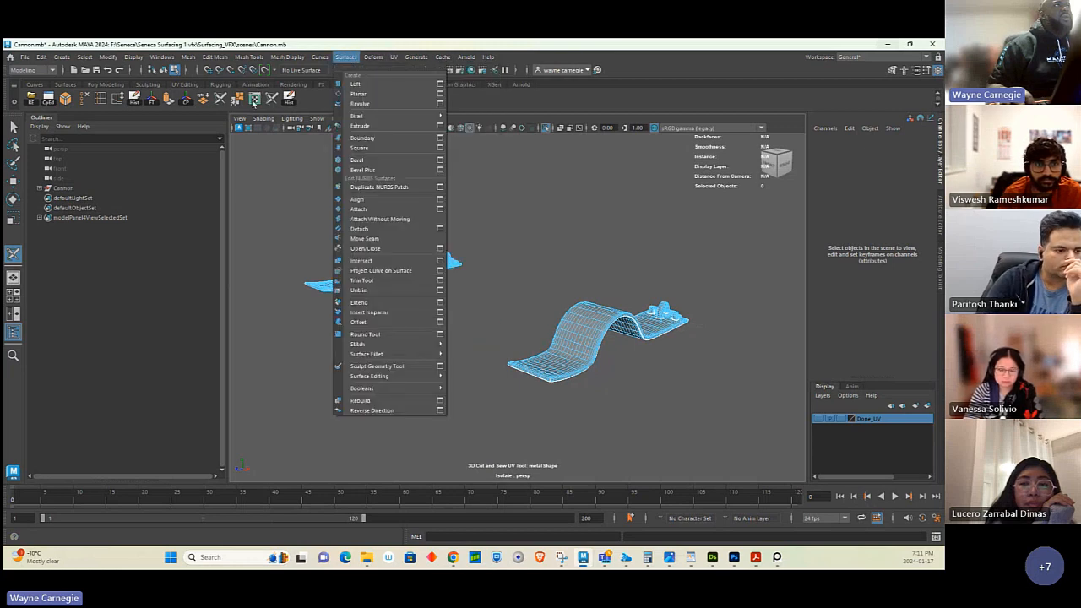
pyautogui.click(253, 99)
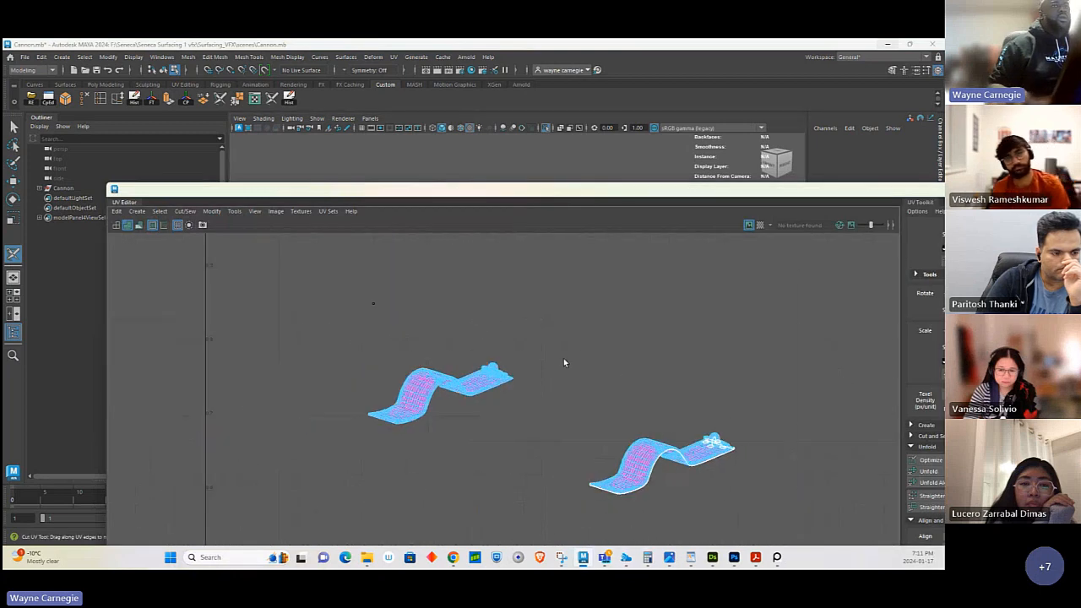
pyautogui.press('q')
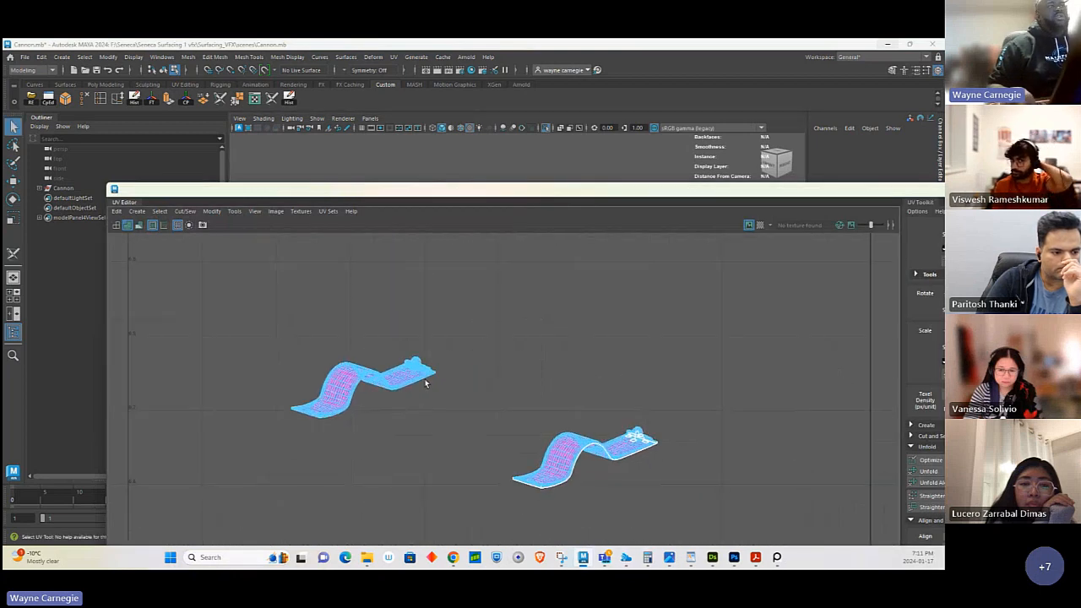
pyautogui.keyDown('alt'); pyautogui.moveTo(646, 377); pyautogui.dragTo(552, 361, button='right'); pyautogui.keyUp('alt')
pyautogui.keyDown('alt'); pyautogui.moveTo(553, 362); pyautogui.dragTo(499, 349, button='middle'); pyautogui.keyUp('alt')
pyautogui.keyDown('alt'); pyautogui.moveTo(498, 350); pyautogui.dragTo(341, 339, button='right'); pyautogui.keyUp('alt')
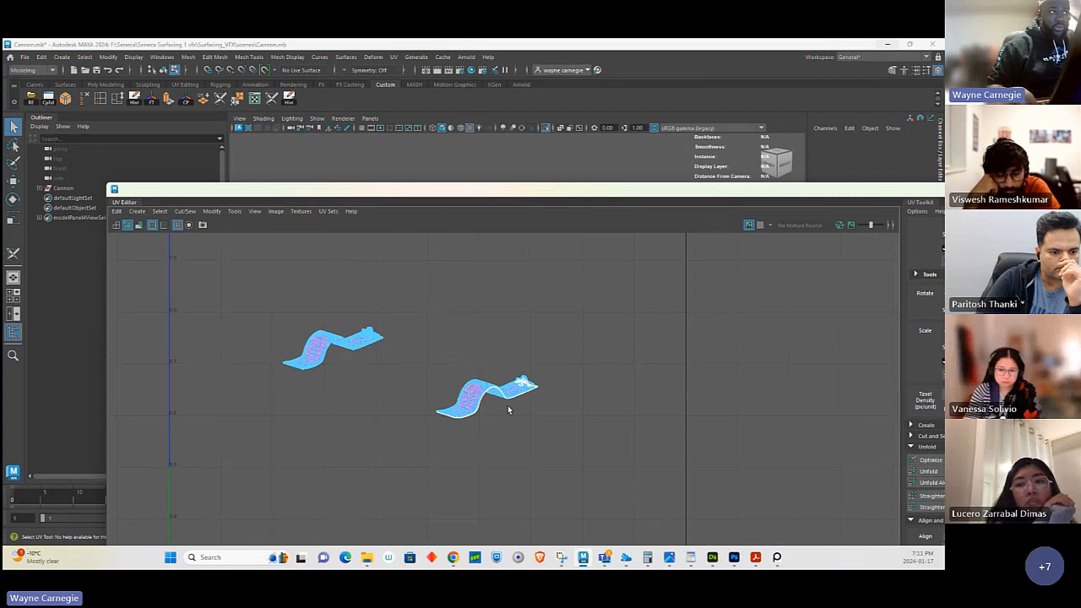
pyautogui.keyDown('alt'); pyautogui.moveTo(549, 350); pyautogui.dragTo(498, 346, button='middle'); pyautogui.keyUp('alt')
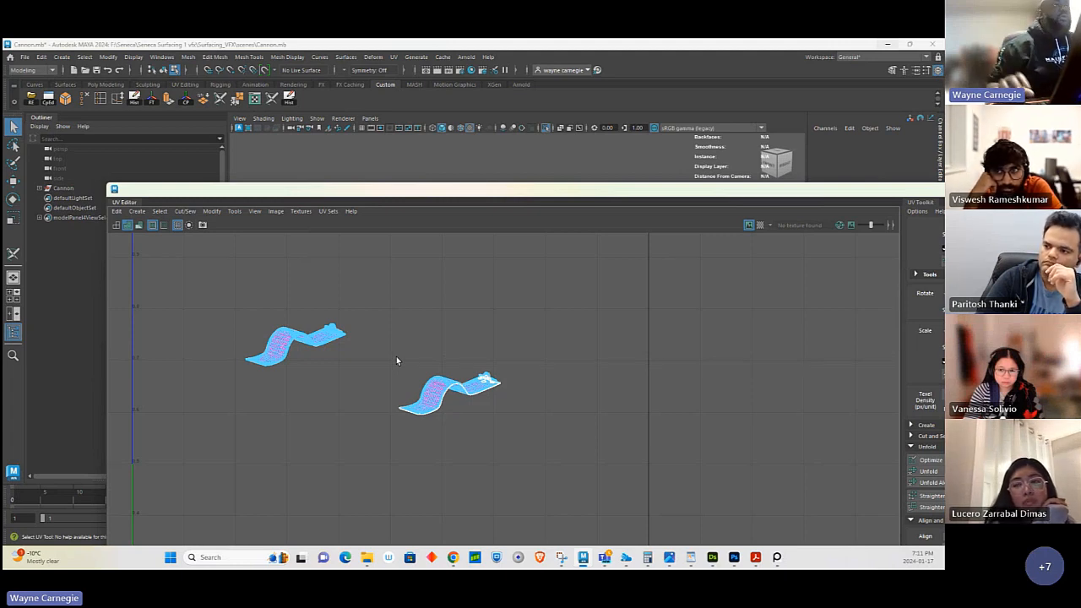
# - Select all UVs of the strap with the cut seams, unfold them and orient the resulting shells
pyautogui.moveTo(412, 358); pyautogui.dragTo(463, 355, button='right')
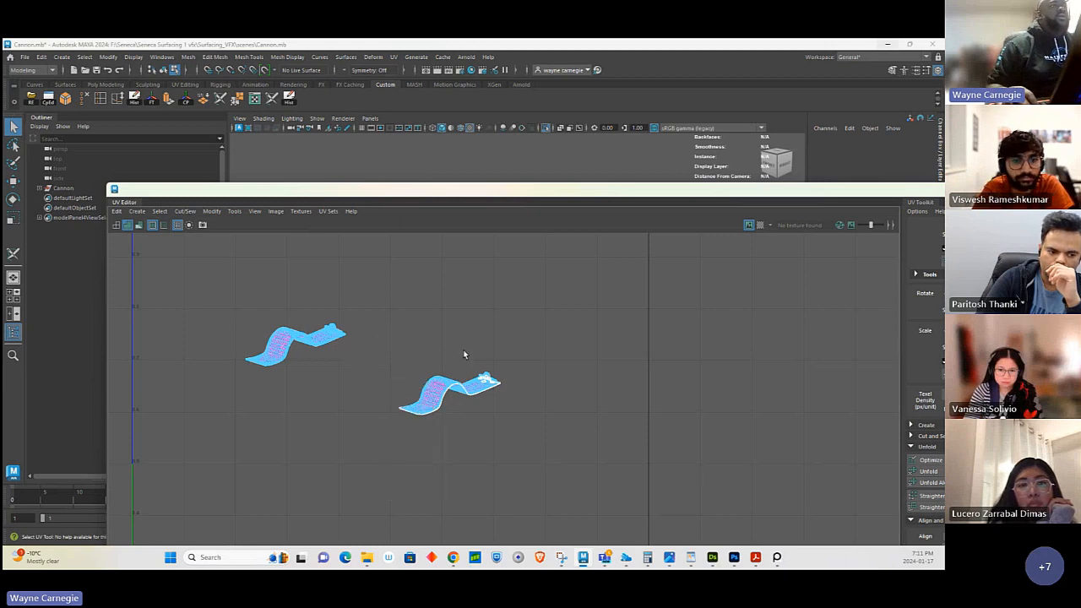
pyautogui.moveTo(371, 341); pyautogui.dragTo(557, 475)
pyautogui.moveTo(576, 187); pyautogui.dragTo(429, 115)
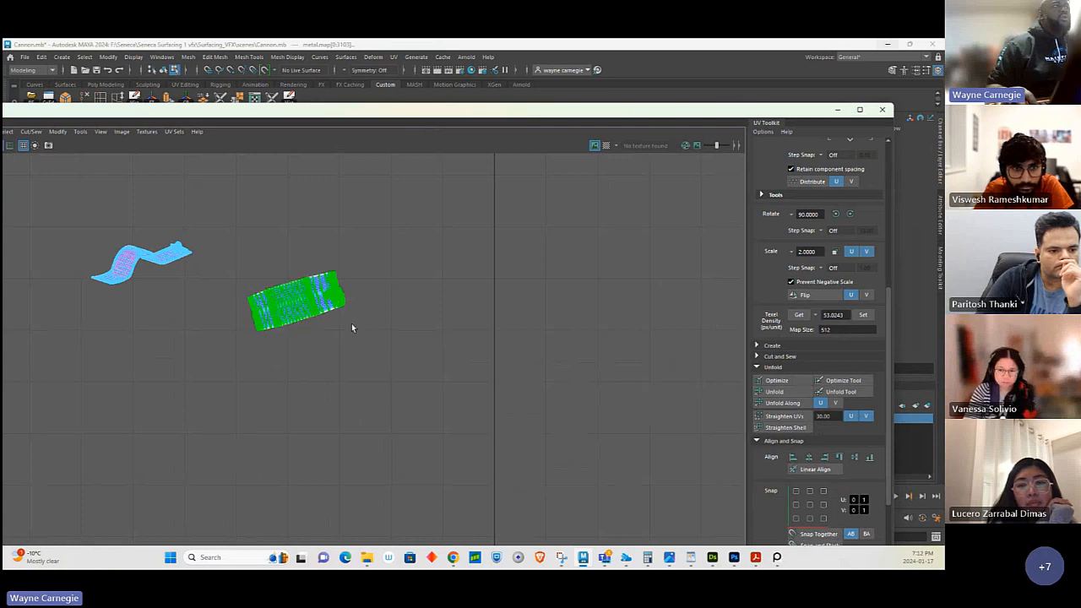
pyautogui.scroll(-5, 781, 462)
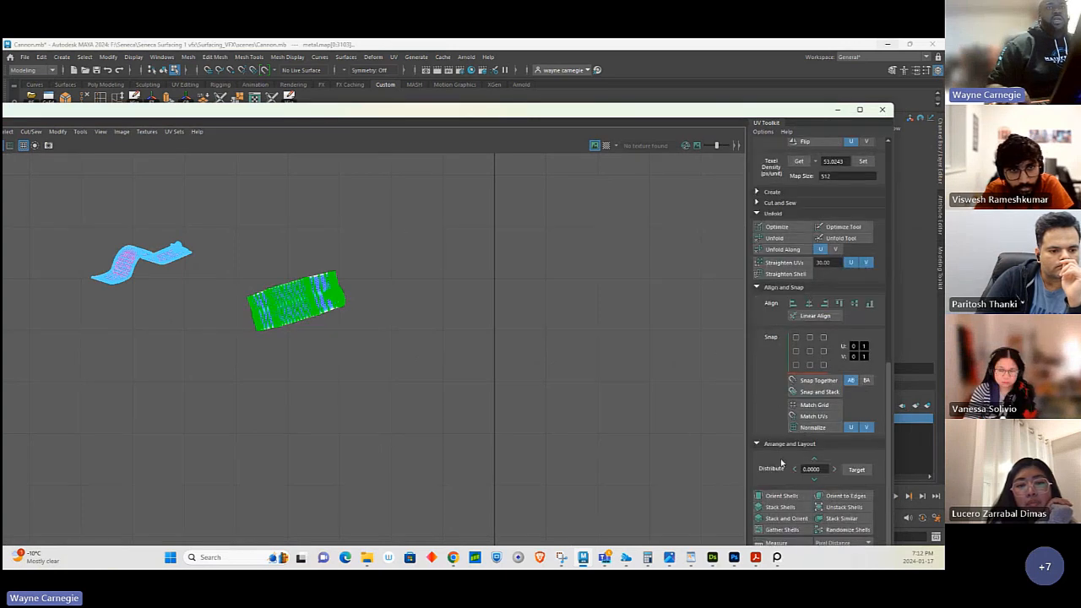
pyautogui.click(778, 496)
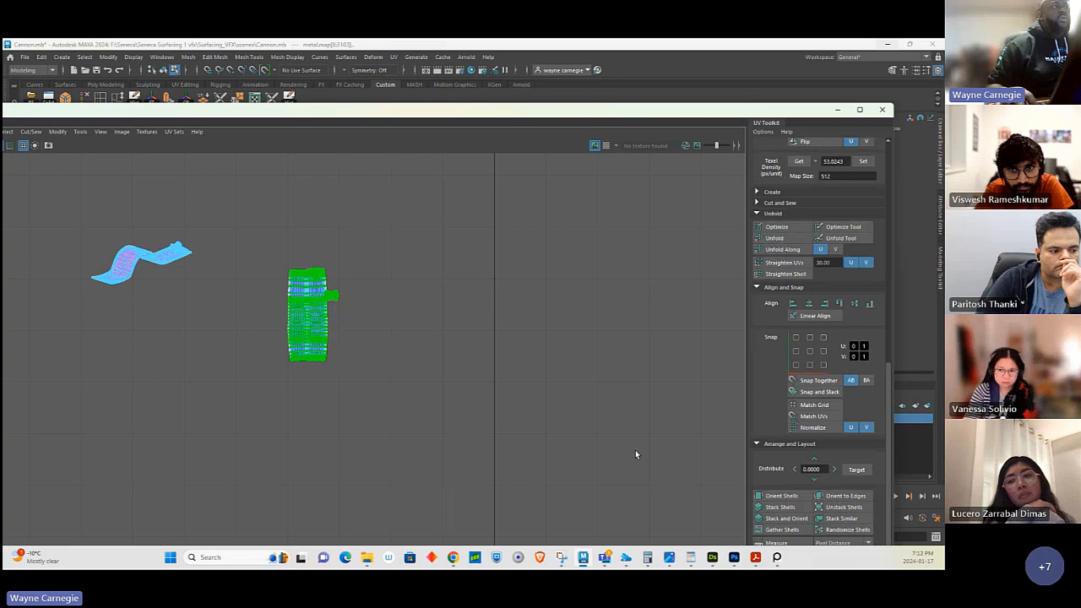
# - Select the arched loop's whole UV shell and move it clear of the strap shell
pyautogui.click(390, 336)
pyautogui.keyDown('alt'); pyautogui.moveTo(343, 275); pyautogui.dragTo(407, 292, button='middle'); pyautogui.keyUp('alt')
pyautogui.keyDown('alt'); pyautogui.moveTo(408, 292); pyautogui.dragTo(431, 259, button='right'); pyautogui.keyUp('alt')
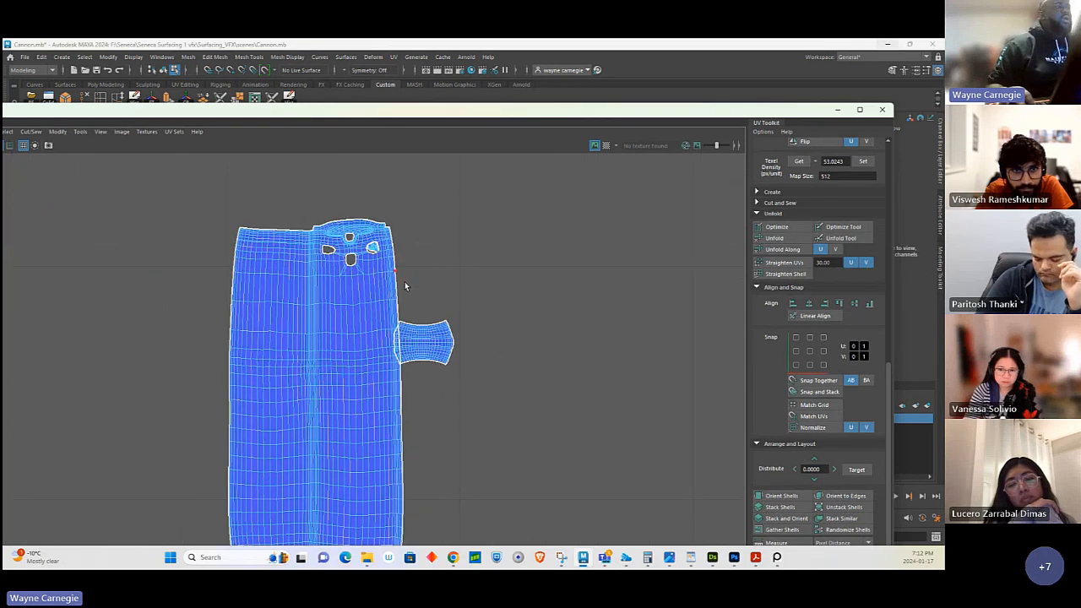
pyautogui.moveTo(429, 309); pyautogui.dragTo(463, 369)
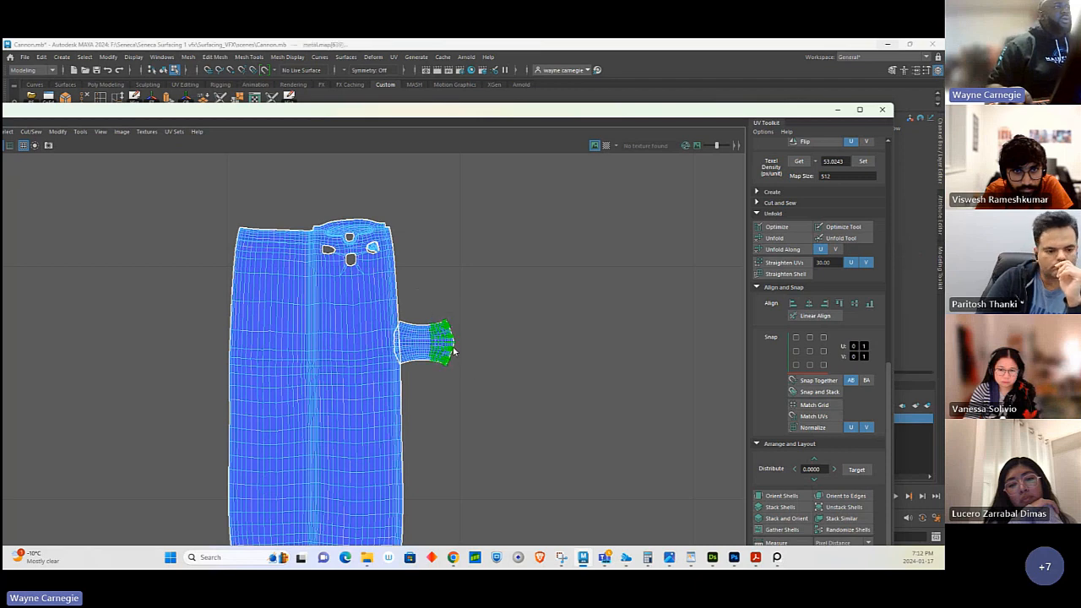
pyautogui.keyDown('ctrl'); pyautogui.moveTo(453, 350); pyautogui.dragTo(503, 362, button='right'); pyautogui.keyUp('ctrl')
pyautogui.press('w')
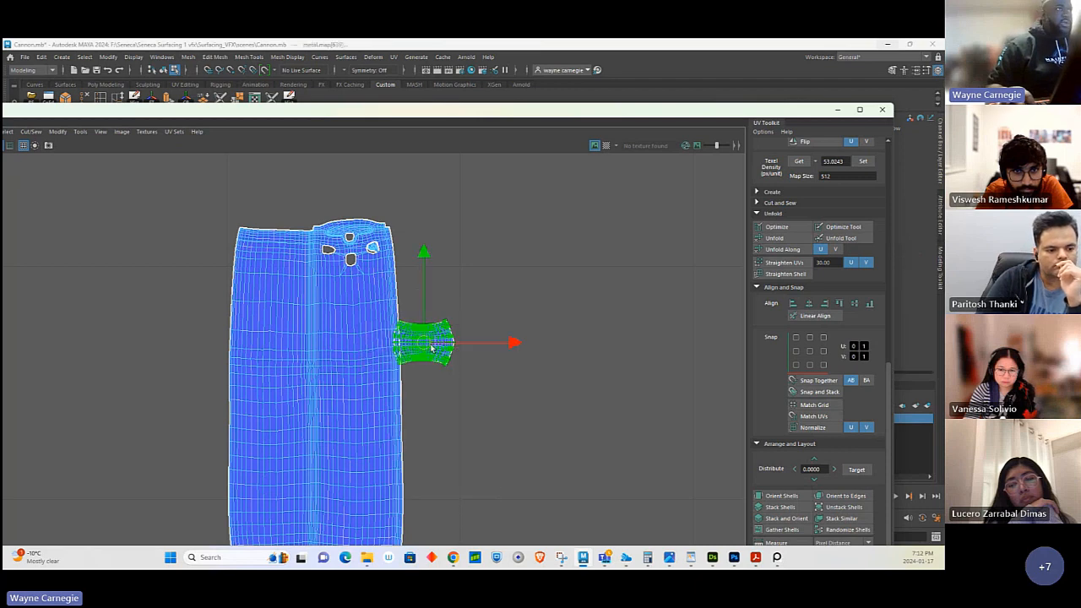
pyautogui.moveTo(432, 345); pyautogui.dragTo(496, 323)
pyautogui.keyDown('alt'); pyautogui.moveTo(614, 363); pyautogui.dragTo(373, 295, button='right'); pyautogui.keyUp('alt')
pyautogui.keyDown('alt'); pyautogui.moveTo(374, 299); pyautogui.dragTo(469, 280, button='middle'); pyautogui.keyUp('alt')
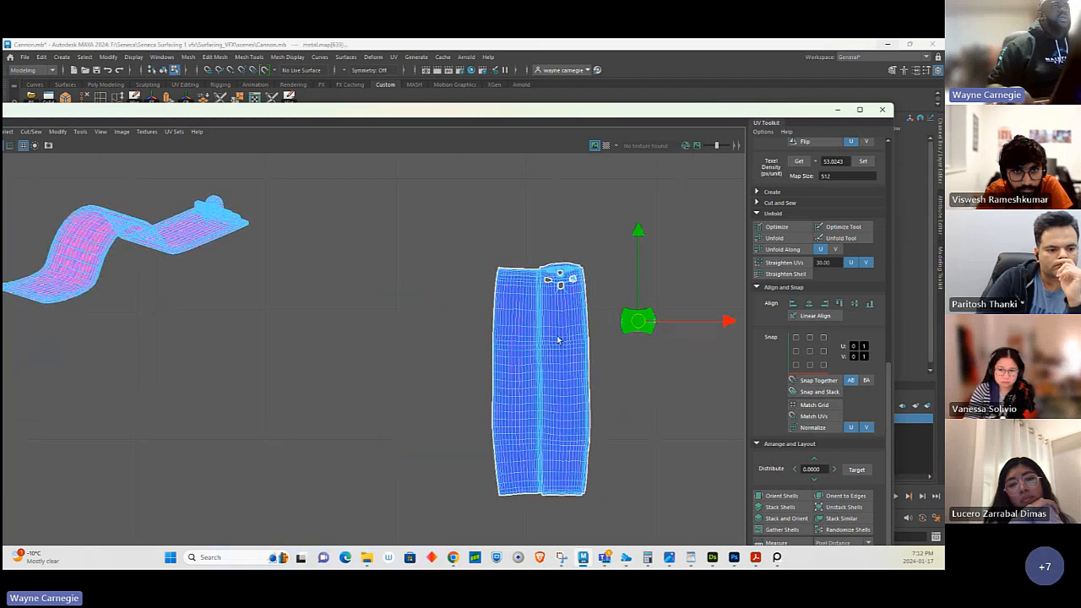
# - Select the entire main strap shell and shift it slightly down, away from the loop shell
pyautogui.moveTo(532, 324); pyautogui.dragTo(576, 397)
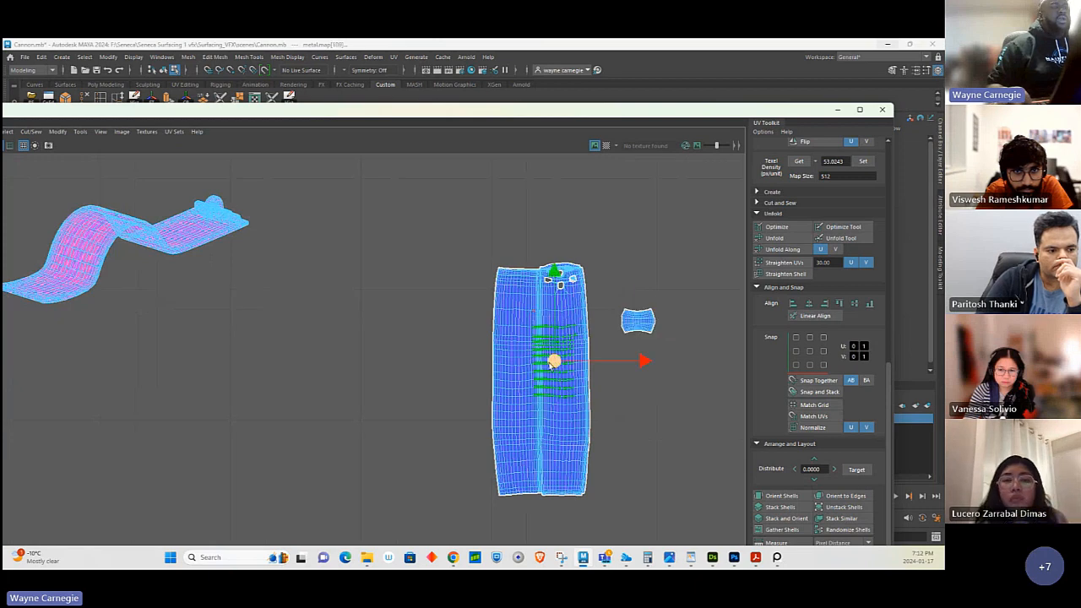
pyautogui.keyDown('ctrl'); pyautogui.moveTo(552, 358); pyautogui.dragTo(554, 371, button='right'); pyautogui.keyUp('ctrl')
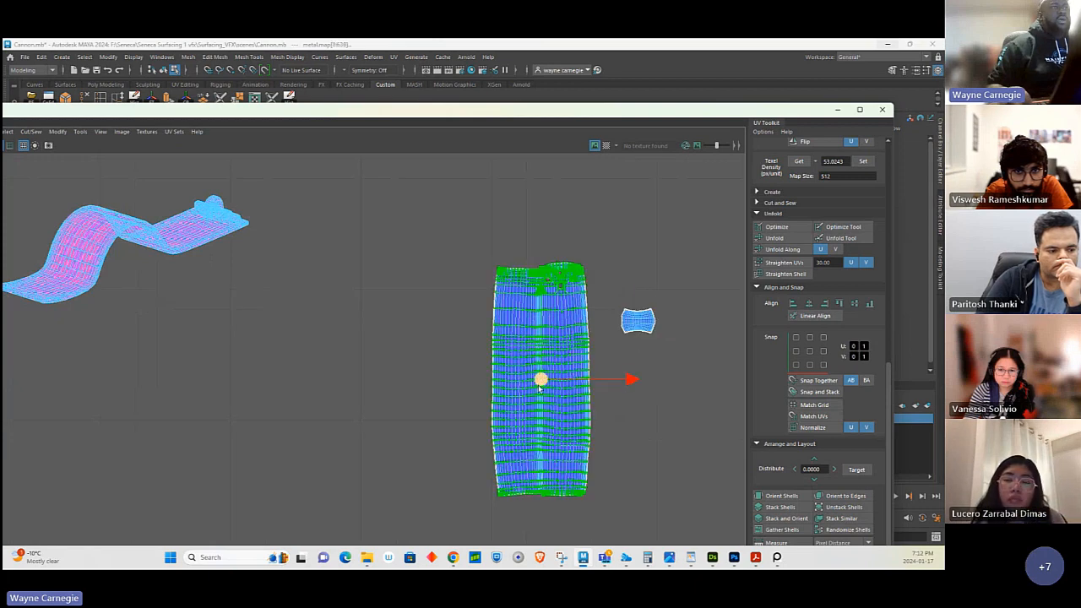
pyautogui.moveTo(541, 379); pyautogui.dragTo(532, 412)
pyautogui.click(597, 288)
# - Cut the uncut edge that still joins the crossbar's UVs to the rim of its hole in the strap shell
pyautogui.keyDown('alt'); pyautogui.moveTo(558, 291); pyautogui.dragTo(712, 448, button='right'); pyautogui.keyUp('alt')
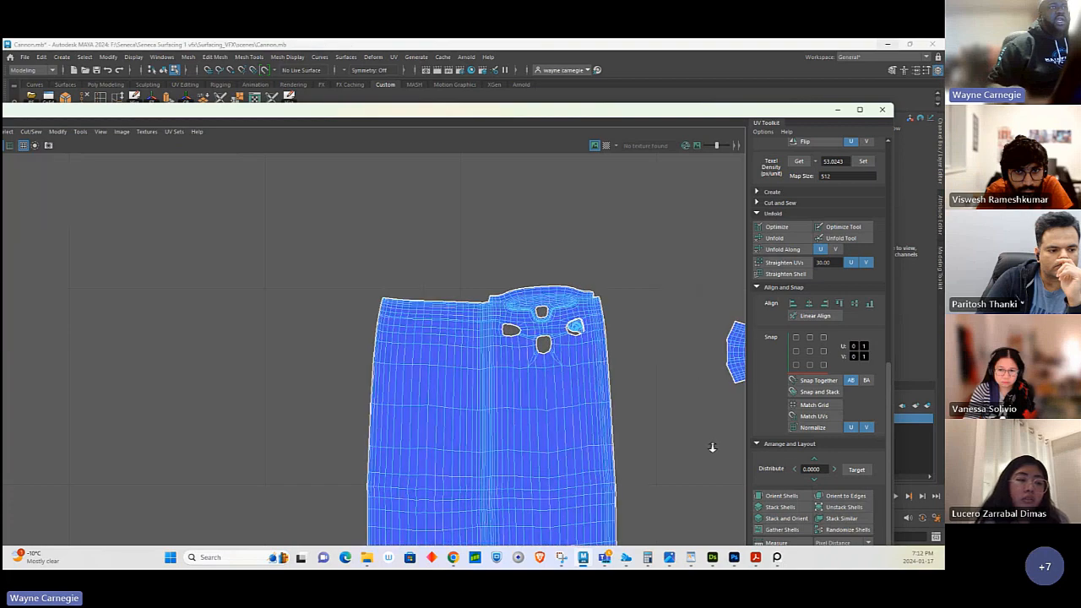
pyautogui.keyDown('alt'); pyautogui.moveTo(579, 346); pyautogui.dragTo(598, 298, button='right'); pyautogui.keyUp('alt')
pyautogui.scroll(4, 598, 332)
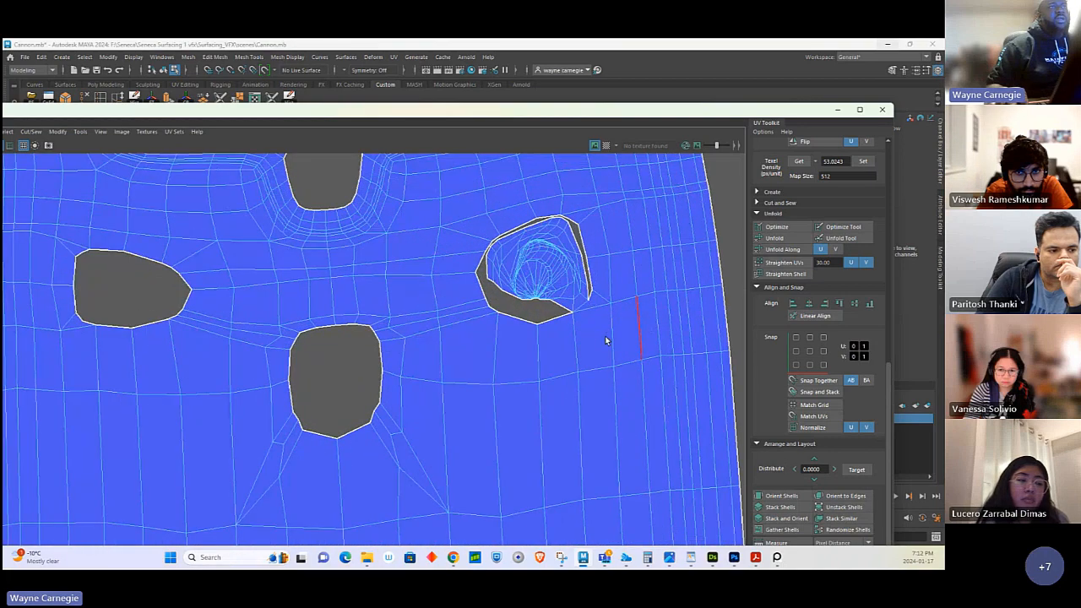
pyautogui.rightClick(578, 311)
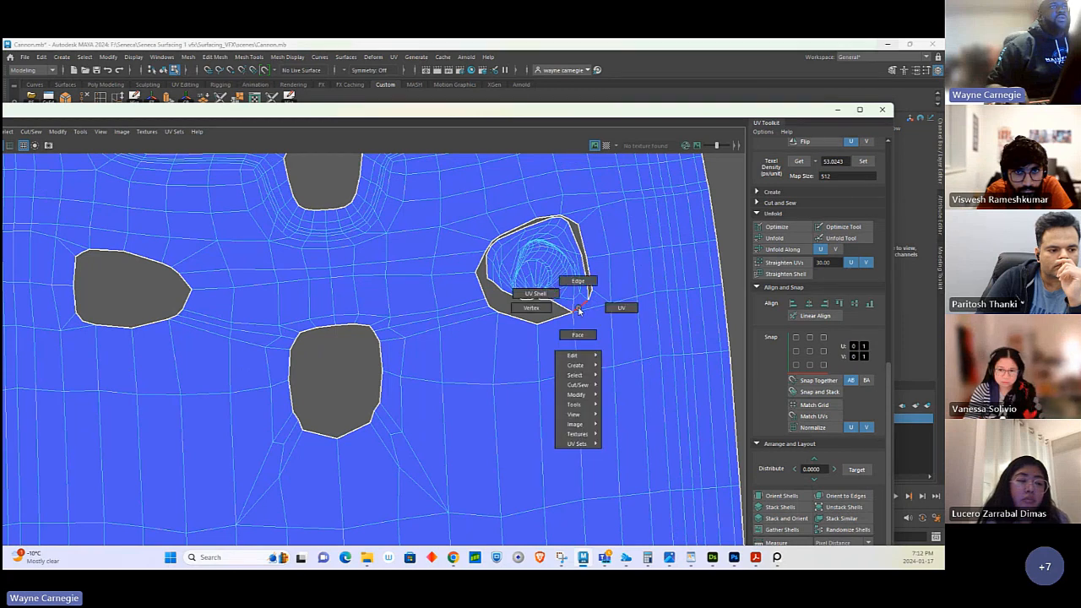
pyautogui.moveTo(578, 310); pyautogui.dragTo(584, 285, button='right')
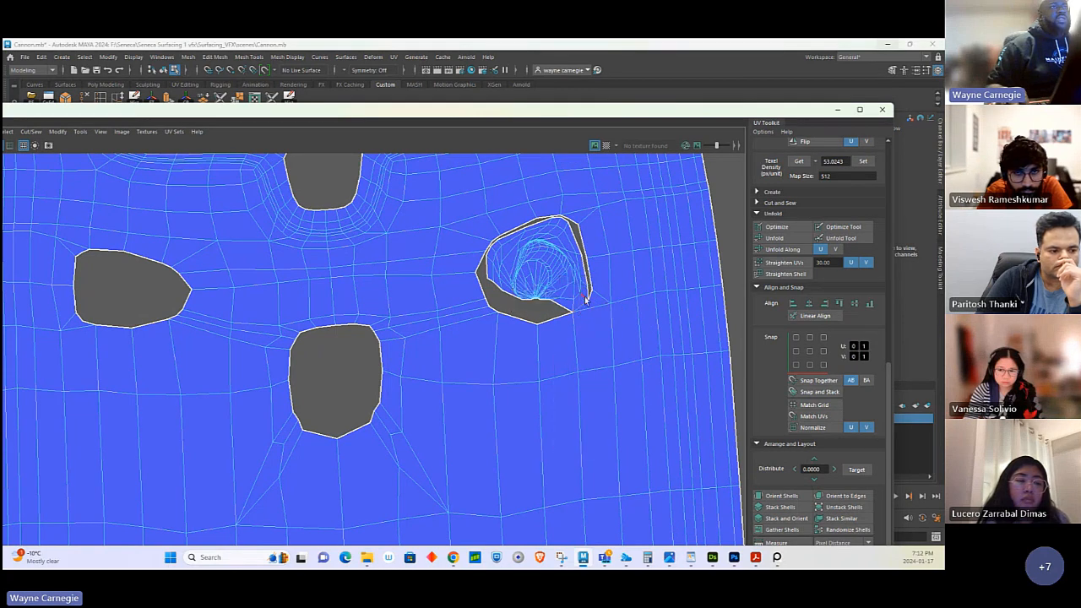
pyautogui.click(586, 307)
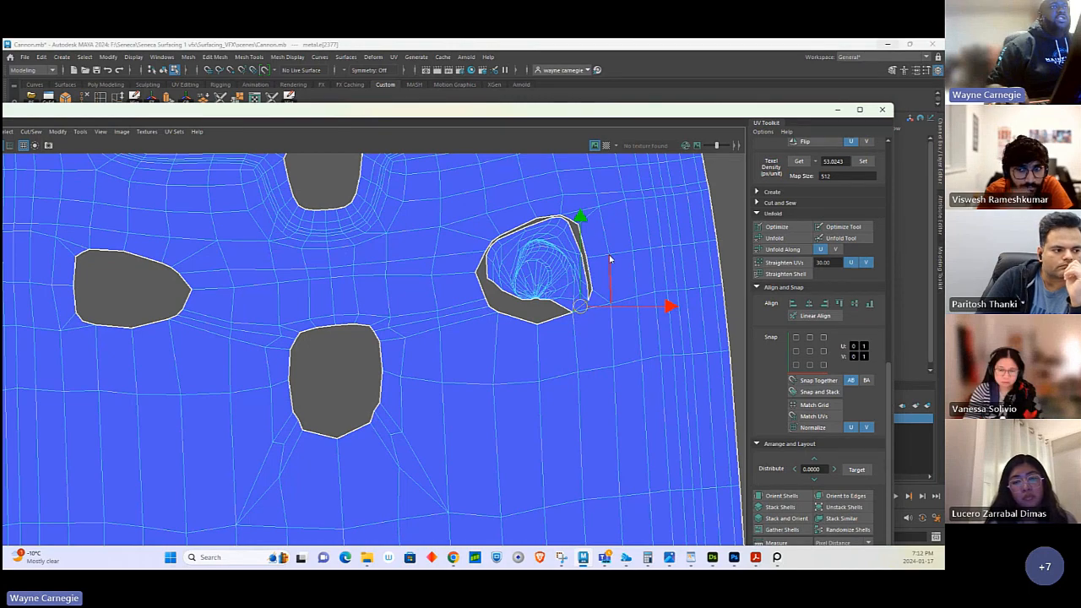
pyautogui.keyDown('shift'); pyautogui.moveTo(608, 255); pyautogui.dragTo(572, 271, button='right'); pyautogui.keyUp('shift')
pyautogui.scroll(-3, 549, 285)
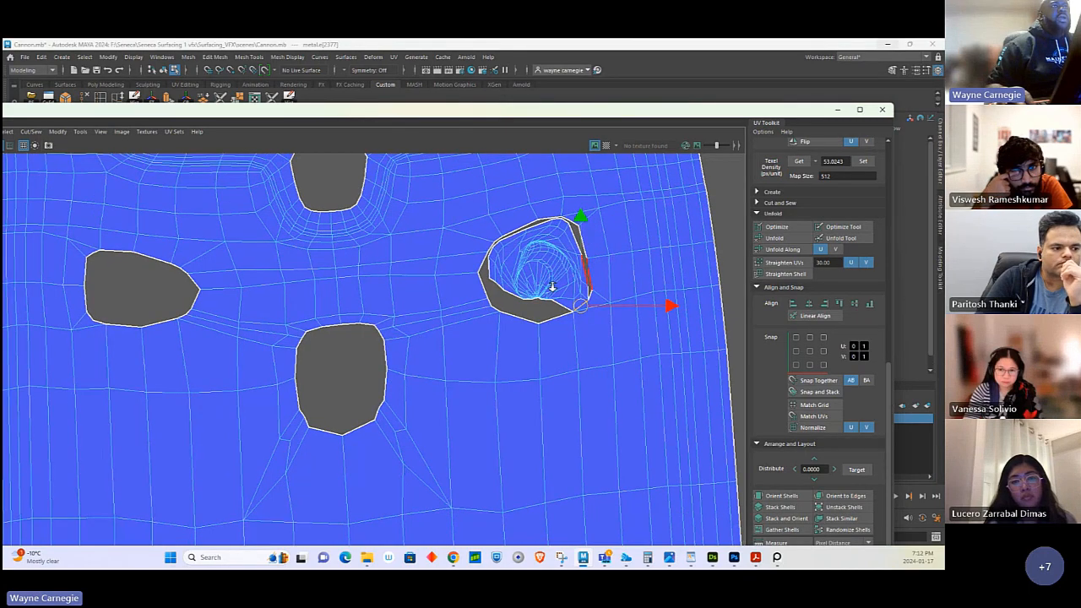
# - Select the crossbar's UV shell and move it out of the hole to empty space beside the strap
pyautogui.keyDown('alt'); pyautogui.moveTo(549, 283); pyautogui.dragTo(462, 269, button='middle'); pyautogui.keyUp('alt')
pyautogui.keyDown('shift'); pyautogui.moveTo(456, 267); pyautogui.dragTo(449, 258, button='right'); pyautogui.keyUp('shift')
pyautogui.moveTo(448, 258); pyautogui.dragTo(661, 263)
pyautogui.keyDown('alt'); pyautogui.moveTo(662, 264); pyautogui.dragTo(532, 319, button='middle'); pyautogui.keyUp('alt')
pyautogui.click(532, 319)
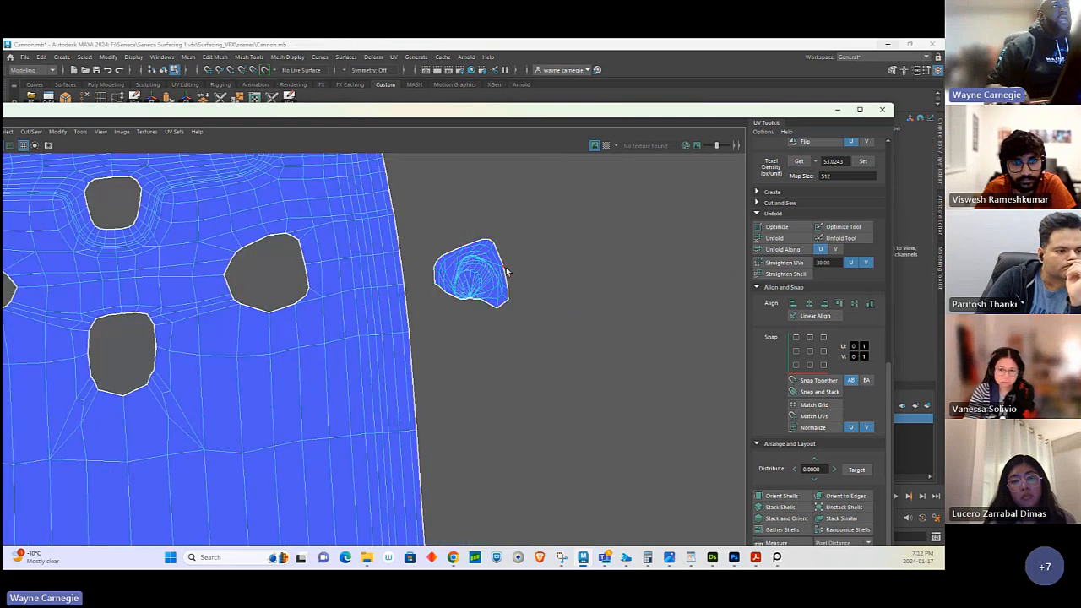
# - Unfold the detached crossbar shell and rotate it upright
pyautogui.moveTo(492, 268); pyautogui.dragTo(514, 249, button='right')
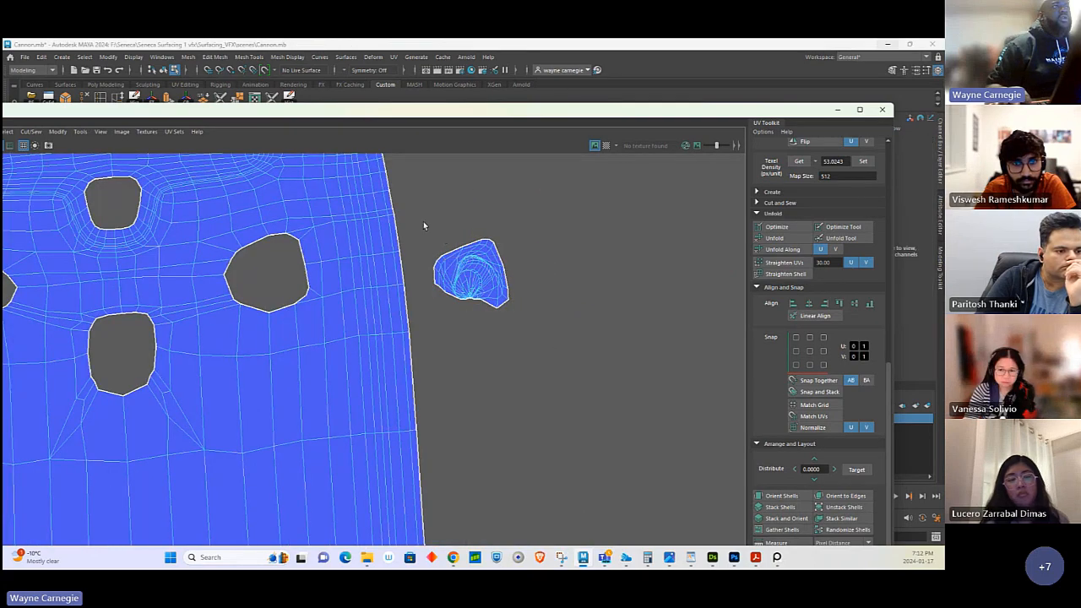
pyautogui.moveTo(423, 221); pyautogui.dragTo(571, 353)
pyautogui.click(782, 240)
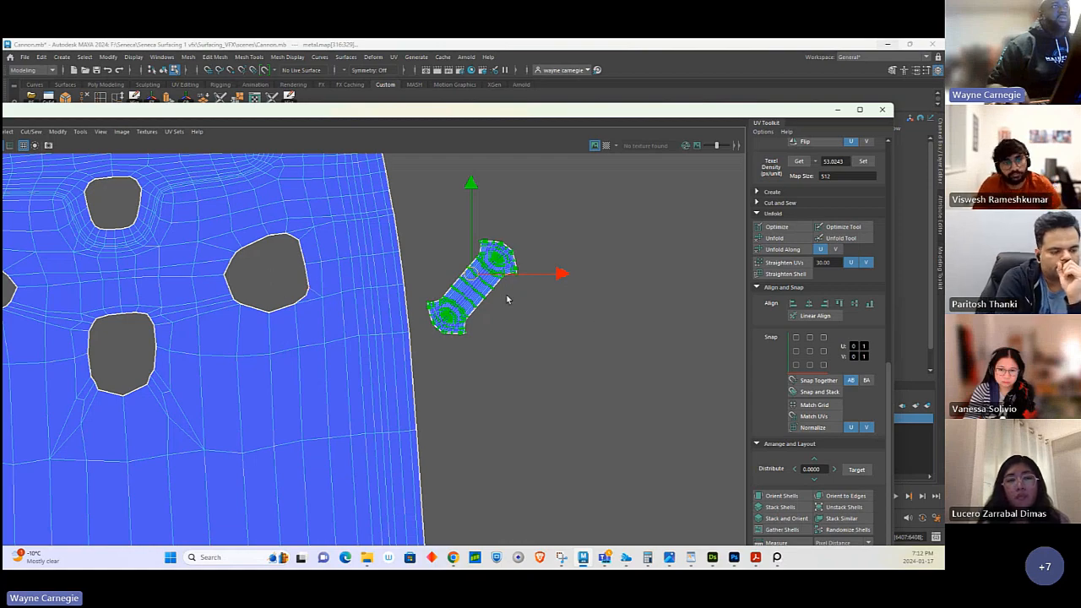
pyautogui.scroll(-5, 507, 296)
pyautogui.scroll(-2, 502, 293)
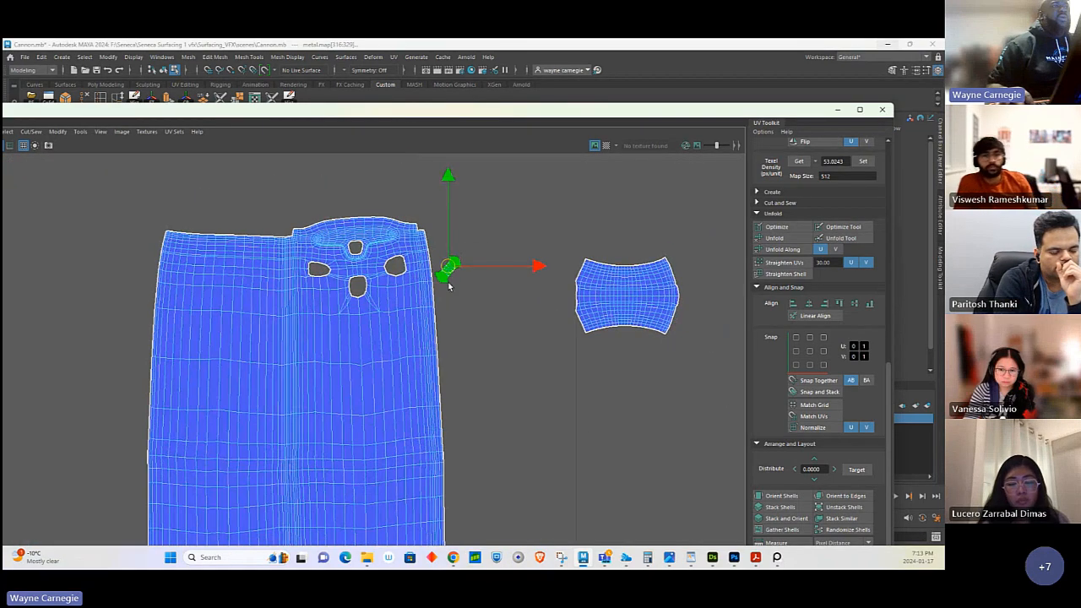
pyautogui.press('e')
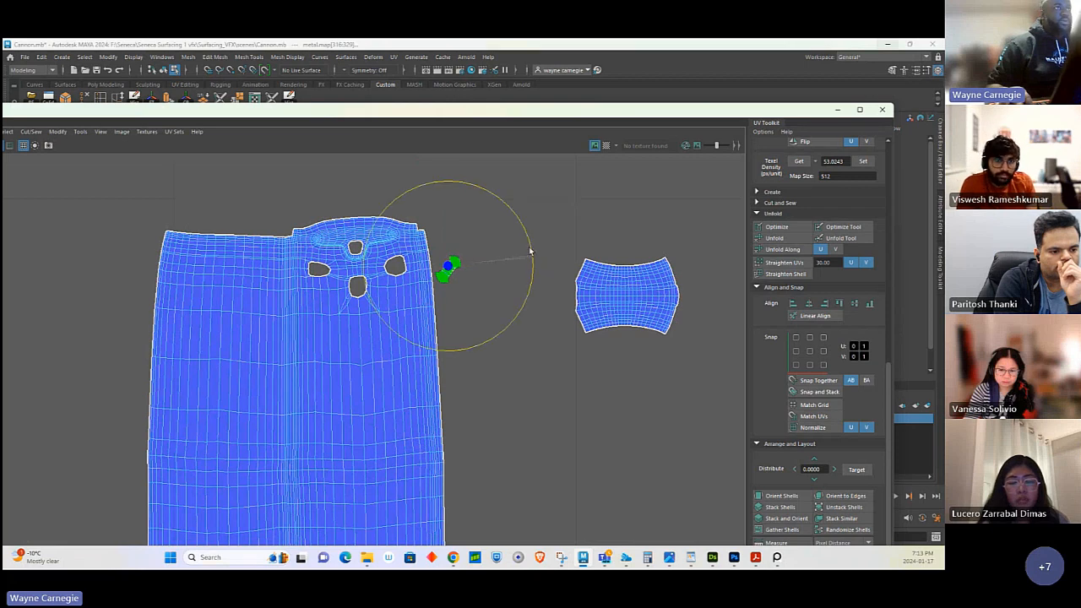
pyautogui.moveTo(530, 251)
pyautogui.mouseDown()
pyautogui.moveTo(517, 213)
pyautogui.moveTo(581, 250)
pyautogui.moveTo(747, 469)
pyautogui.mouseUp()
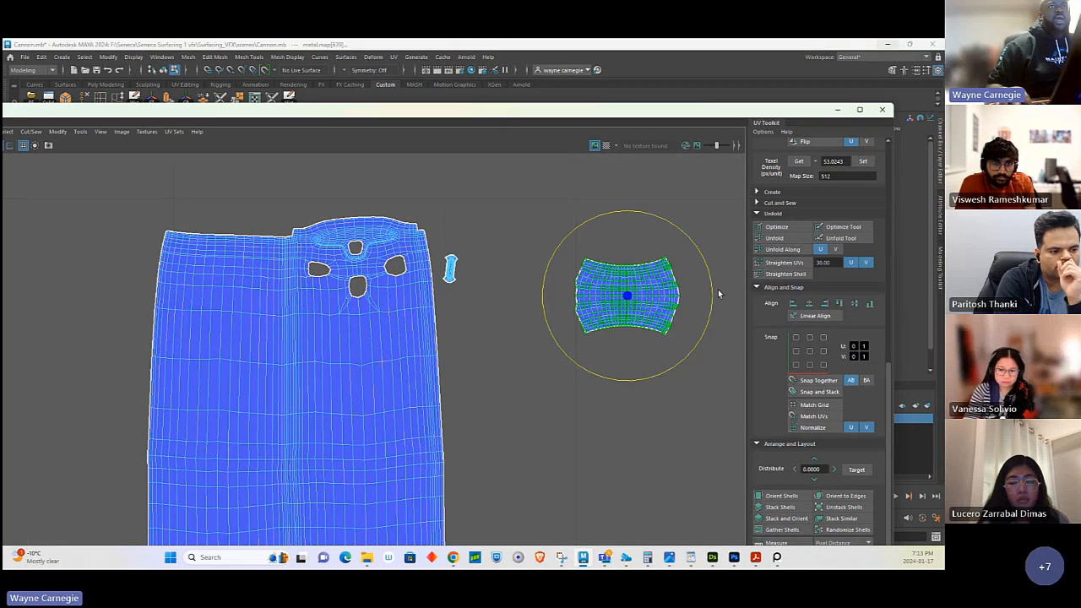
# - Rotate the arched loop's shell to roughly upright and move it next to the crossbar shell
pyautogui.moveTo(718, 294); pyautogui.dragTo(608, 193)
pyautogui.press('w')
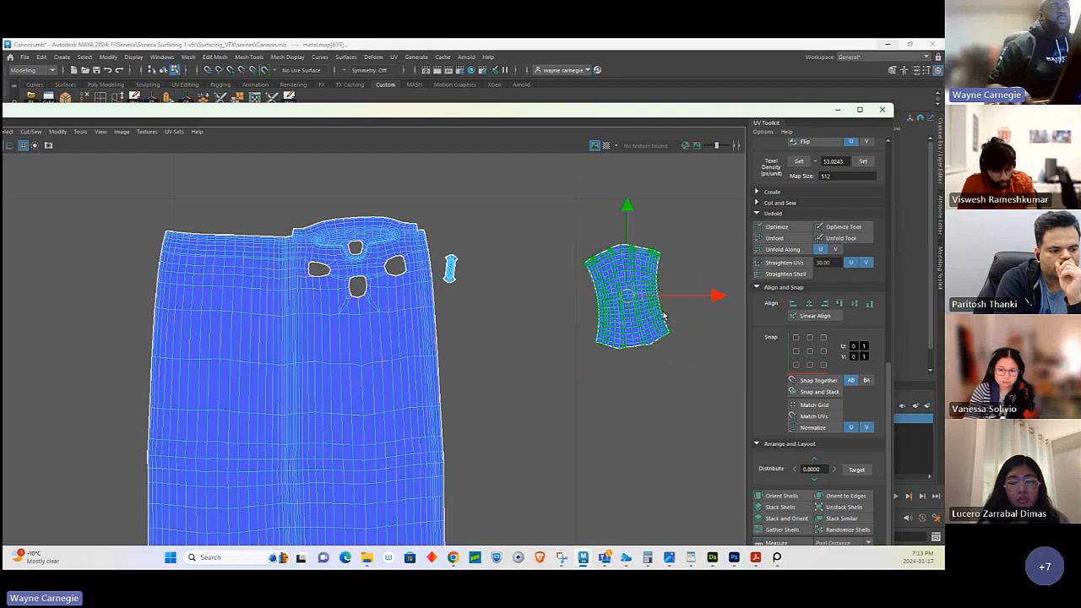
pyautogui.moveTo(628, 296); pyautogui.dragTo(502, 268)
# - Move the unfolded strap shell together with its loop and crossbar shells outside the 0–1 UV tile, beyond its U = 0 edge
pyautogui.scroll(-2, 653, 349)
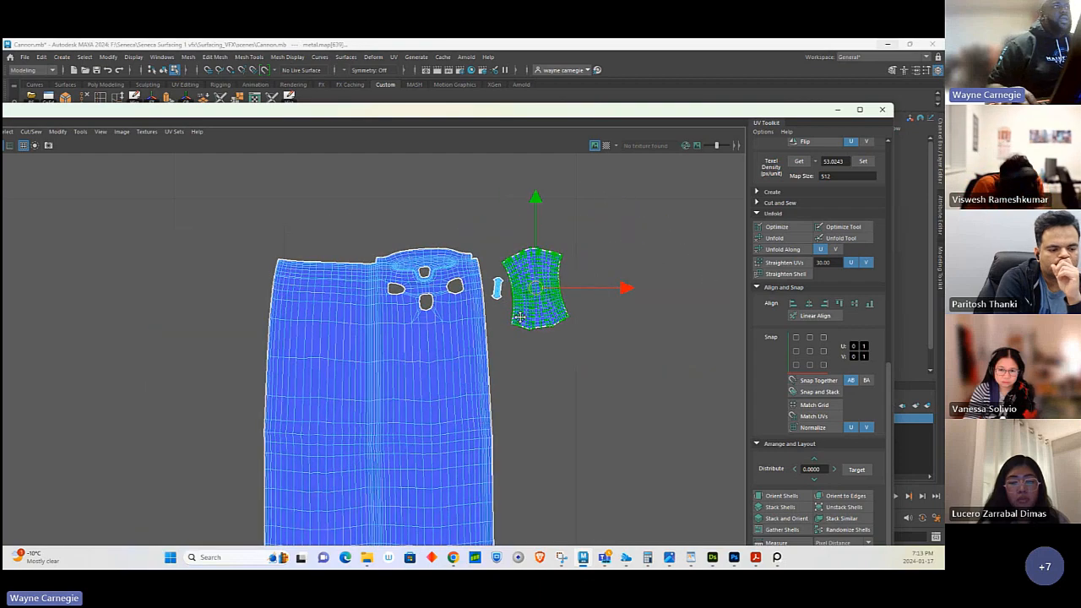
pyautogui.scroll(-5, 519, 316)
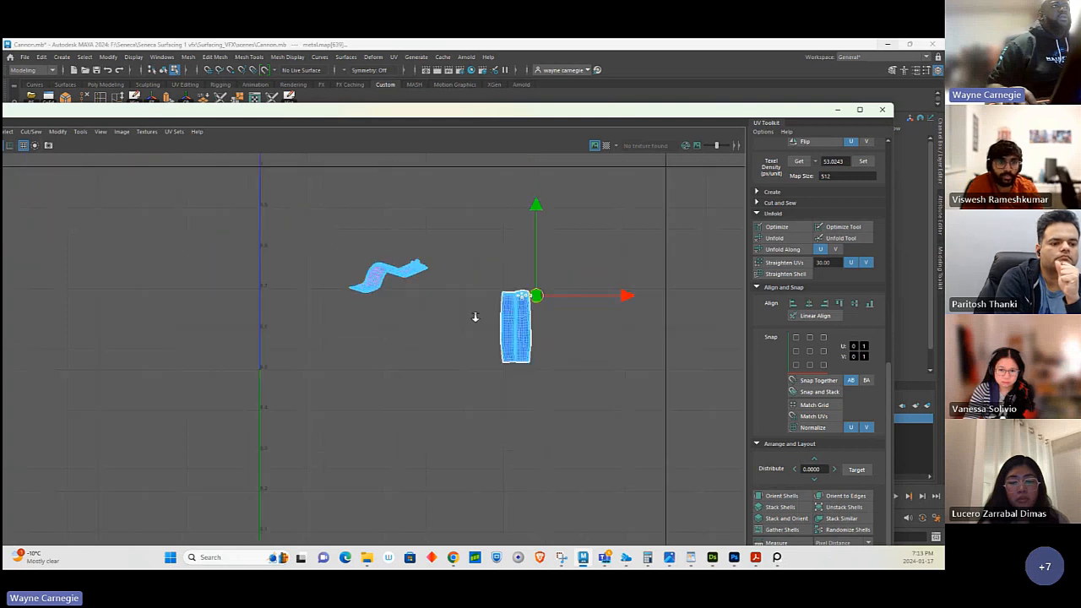
pyautogui.scroll(-1, 475, 317)
pyautogui.moveTo(481, 273); pyautogui.dragTo(605, 400)
pyautogui.moveTo(506, 318); pyautogui.dragTo(185, 279)
pyautogui.click(498, 318)
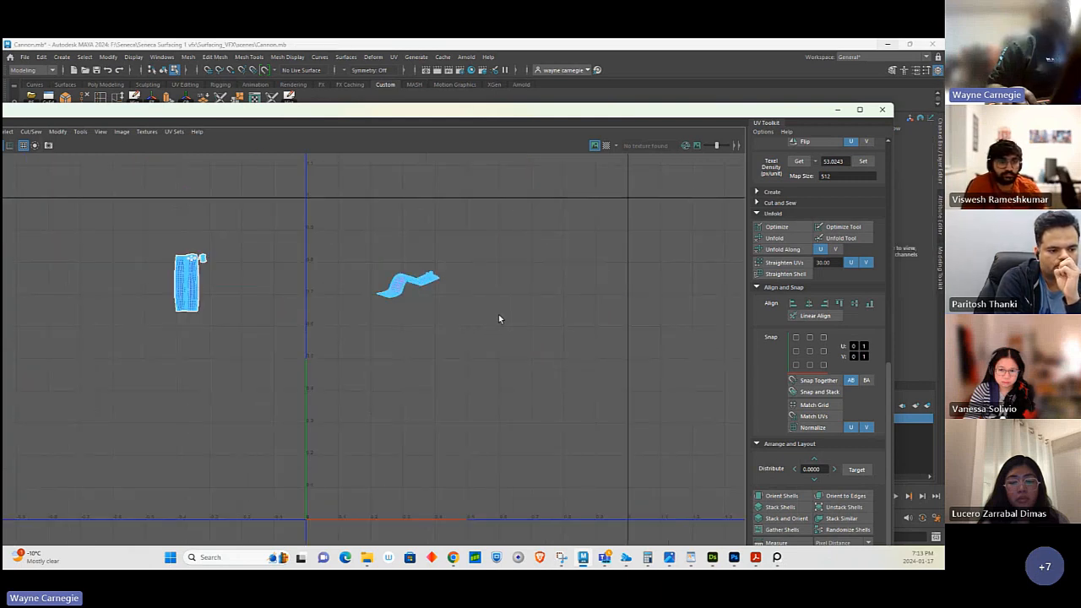
# - Minimize the UV Editor, delete the construction history of the metal strap object and save the scene
pyautogui.click(838, 111)
pyautogui.moveTo(579, 320); pyautogui.dragTo(677, 251, button='right')
pyautogui.click(678, 251)
pyautogui.click(593, 318)
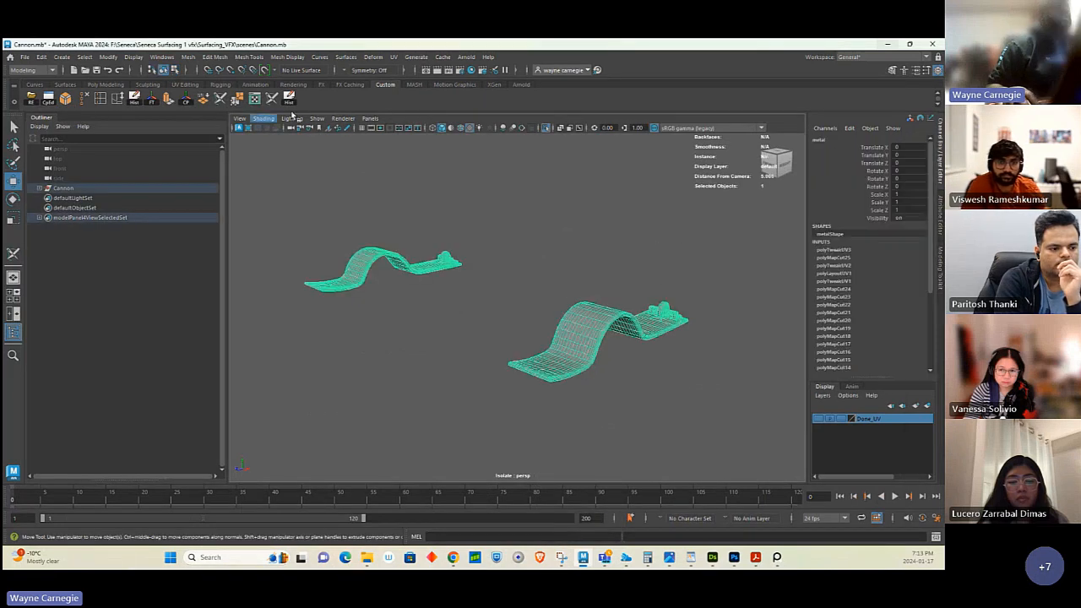
pyautogui.click(290, 101)
pyautogui.click(26, 57)
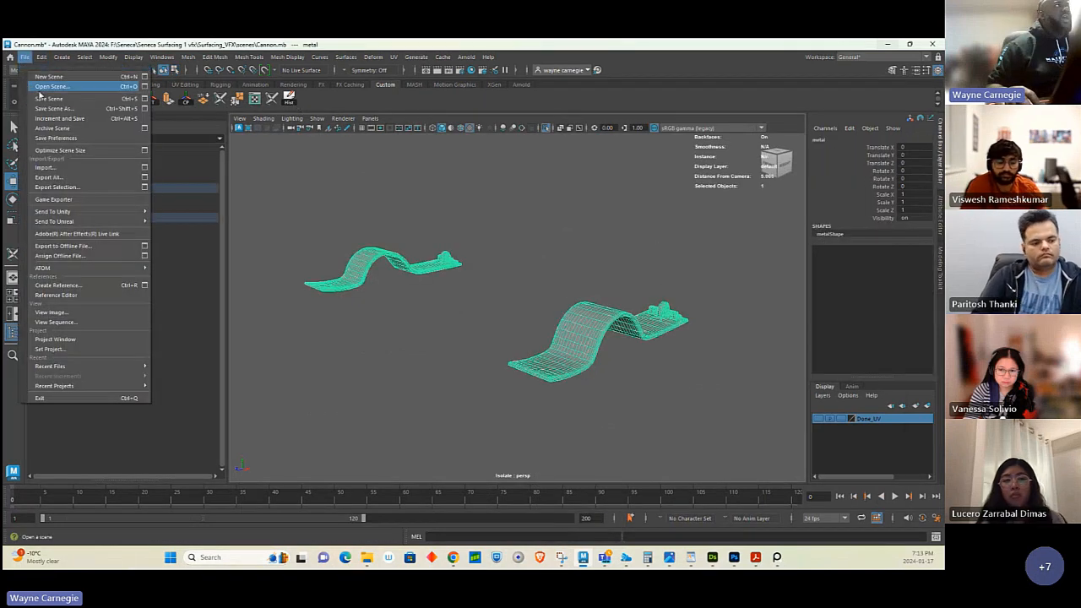
pyautogui.click(51, 85)
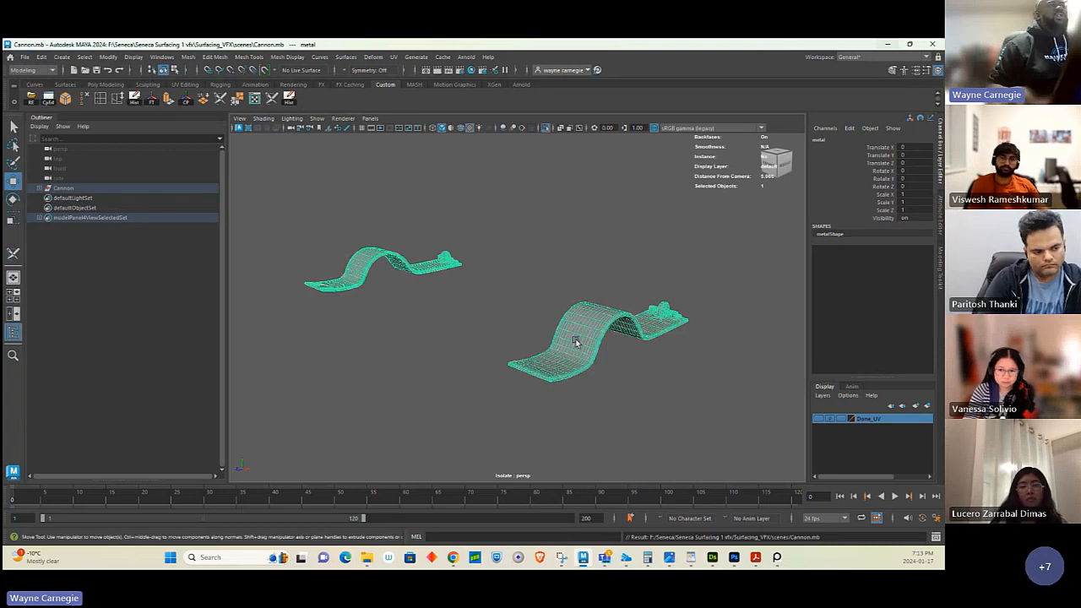
# - Separate the combined metal object into two individual strap meshes and delete their construction history
pyautogui.keyDown('alt'); pyautogui.moveTo(523, 295); pyautogui.dragTo(526, 309); pyautogui.keyUp('alt')
pyautogui.keyDown('alt'); pyautogui.moveTo(526, 309); pyautogui.dragTo(576, 248, button='right'); pyautogui.keyUp('alt')
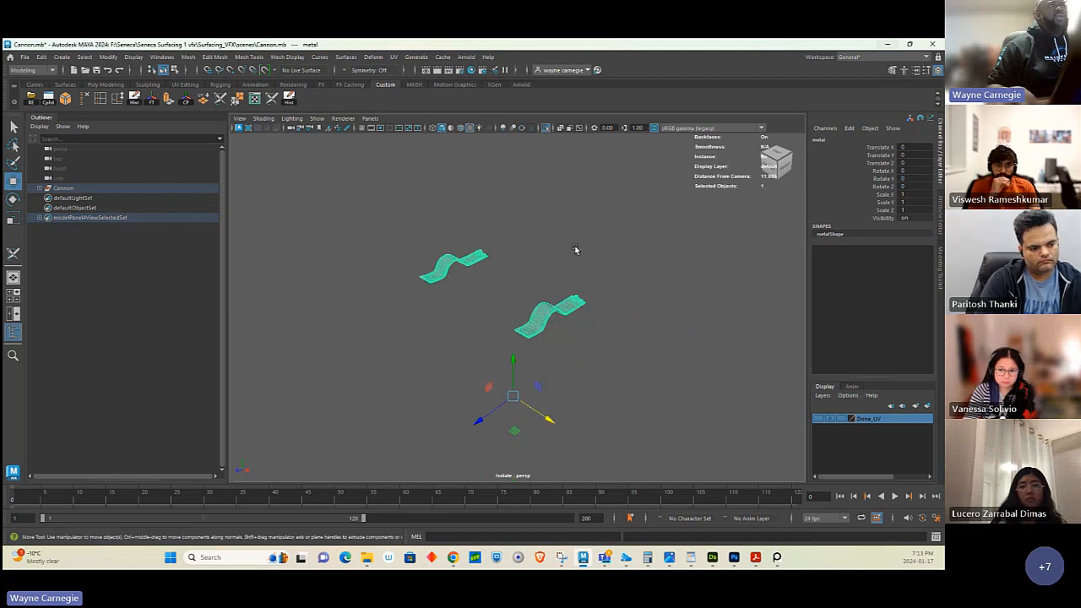
pyautogui.click(546, 127)
pyautogui.click(546, 128)
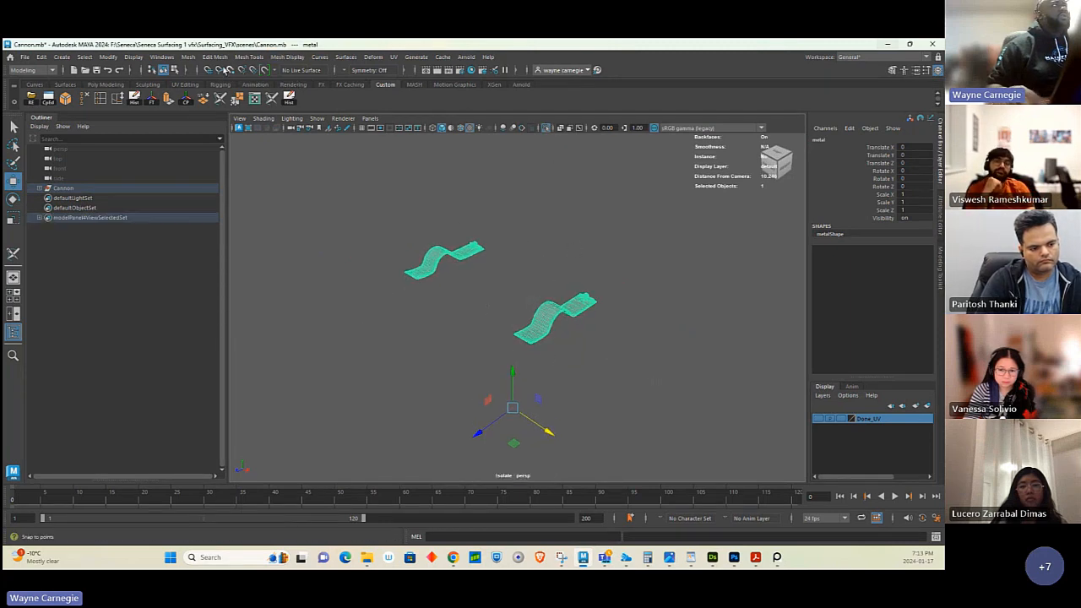
pyautogui.click(189, 57)
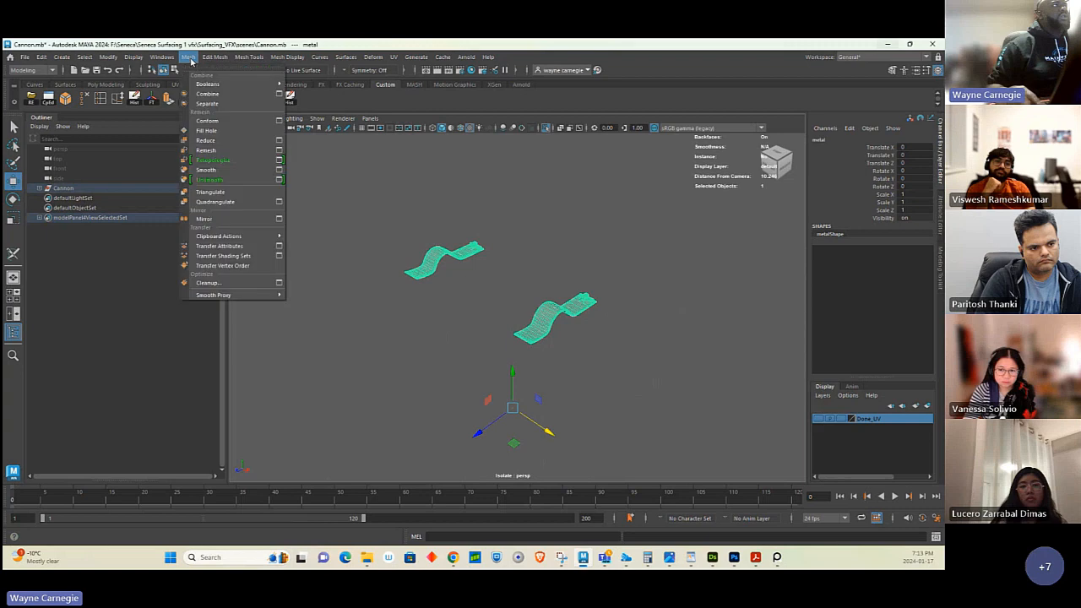
pyautogui.click(207, 103)
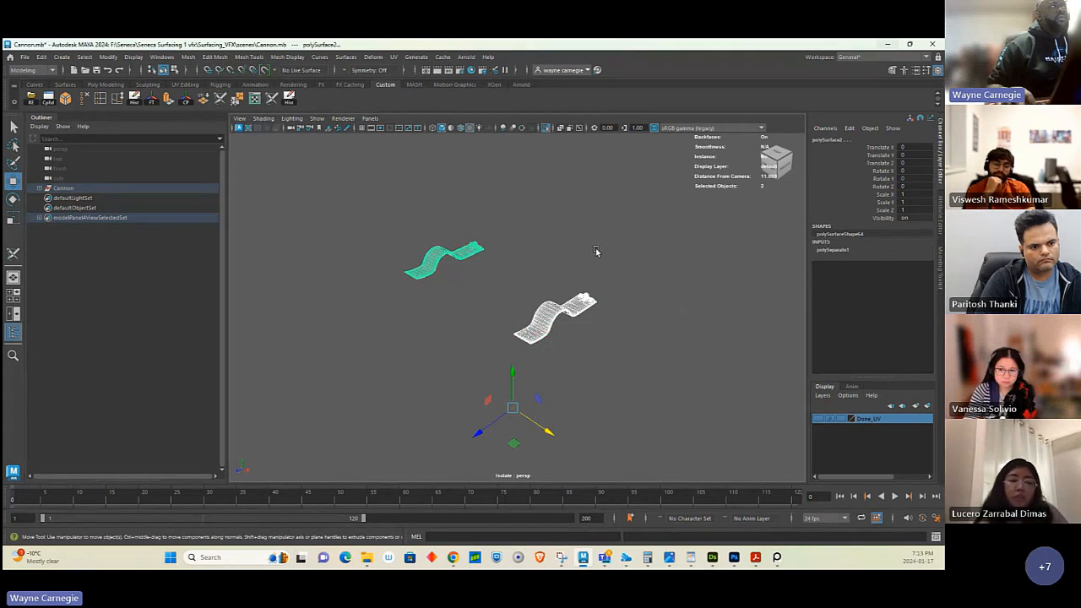
pyautogui.click(289, 100)
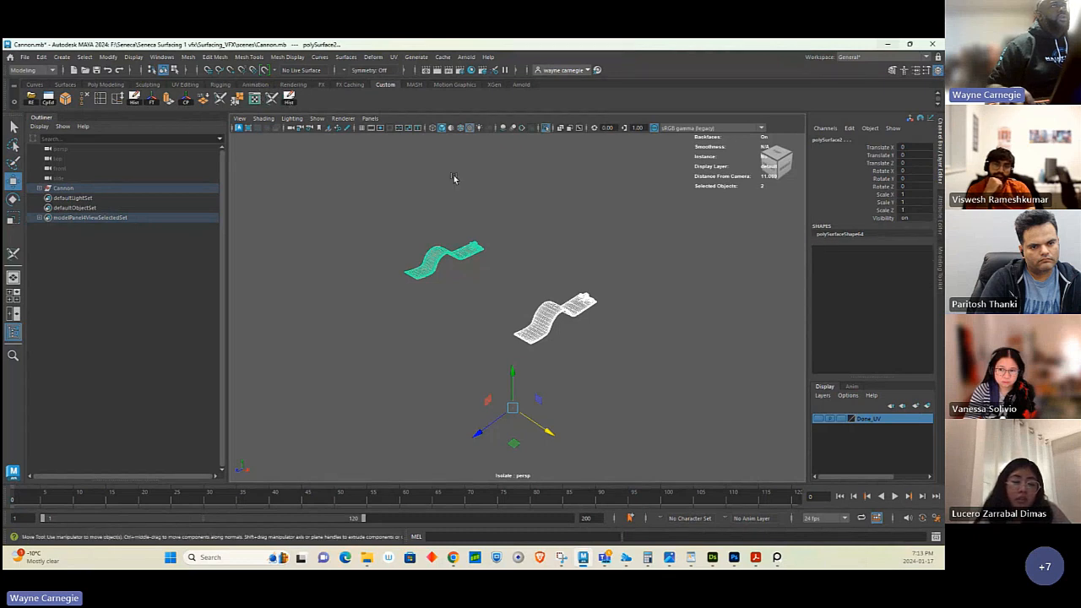
# - Select only the front strap, open the Transfer Attributes options and reset their settings
pyautogui.click(687, 277)
pyautogui.keyDown('alt'); pyautogui.moveTo(687, 277); pyautogui.dragTo(662, 353, button='right'); pyautogui.keyUp('alt')
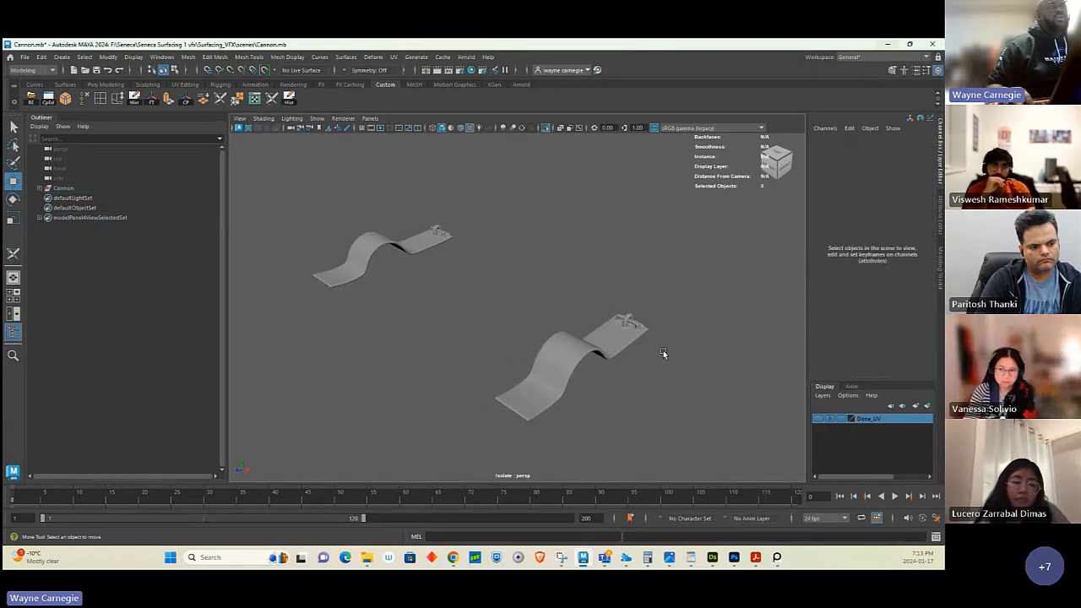
pyautogui.click(612, 341)
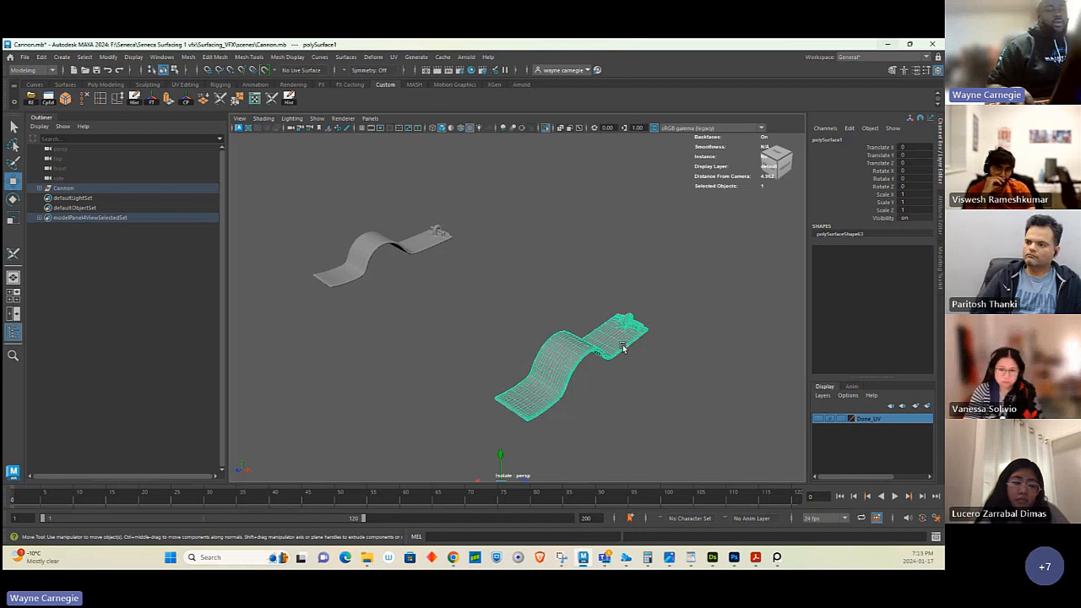
pyautogui.keyDown('alt'); pyautogui.moveTo(613, 345); pyautogui.dragTo(587, 330, button='right'); pyautogui.keyUp('alt')
pyautogui.keyDown('alt'); pyautogui.moveTo(588, 330); pyautogui.dragTo(526, 292, button='middle'); pyautogui.keyUp('alt')
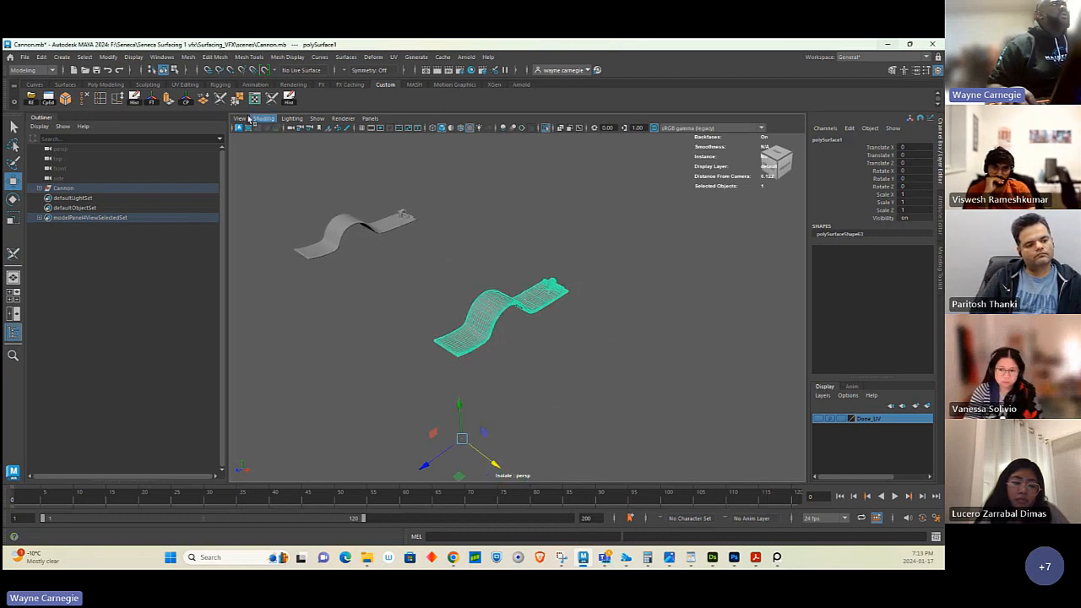
pyautogui.click(188, 57)
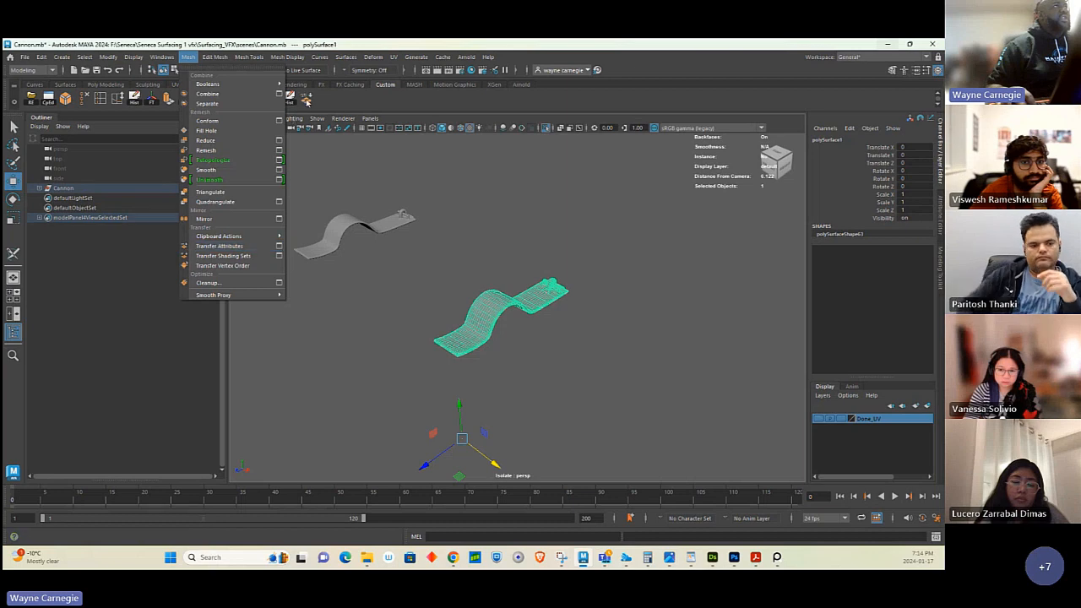
pyautogui.click(280, 245)
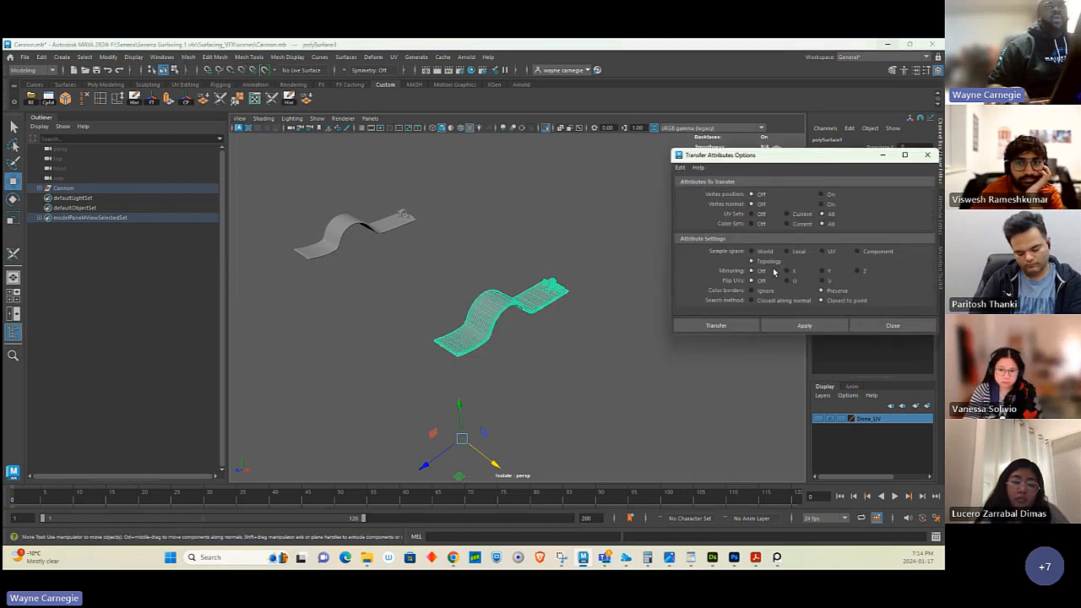
pyautogui.click(680, 167)
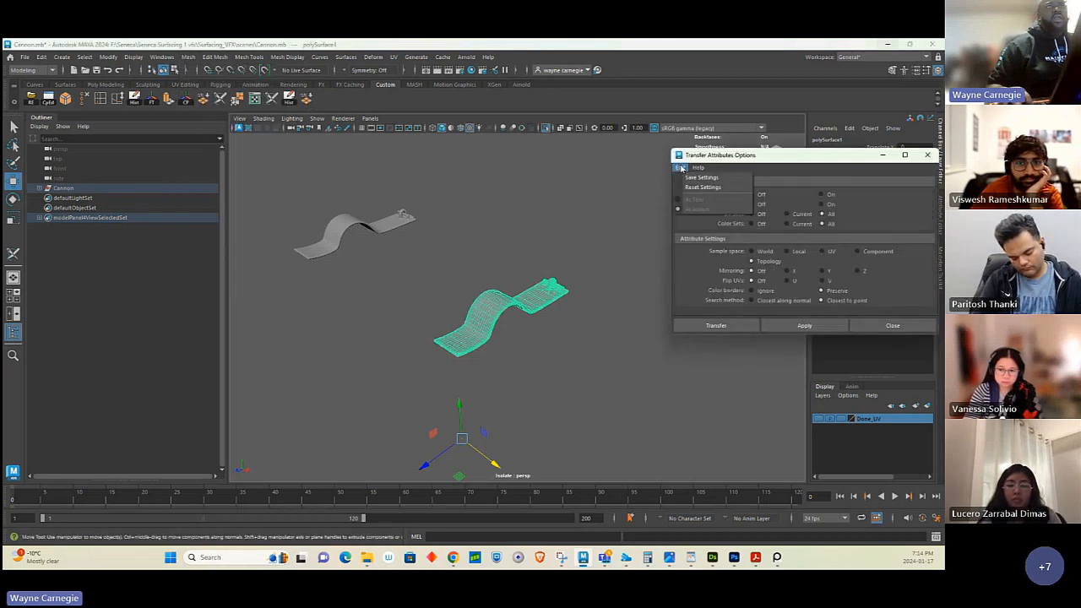
pyautogui.click(694, 191)
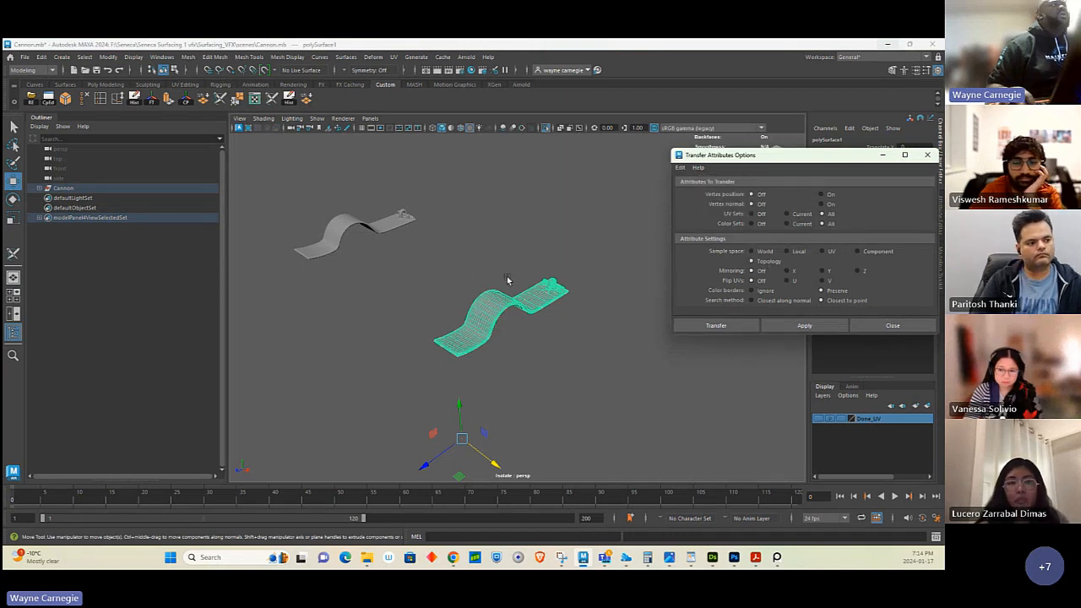
# - Open the UV Editor and place it in the lower part of the screen so both straps stay visible
pyautogui.keyDown('alt'); pyautogui.moveTo(427, 259); pyautogui.dragTo(452, 253, button='right'); pyautogui.keyUp('alt')
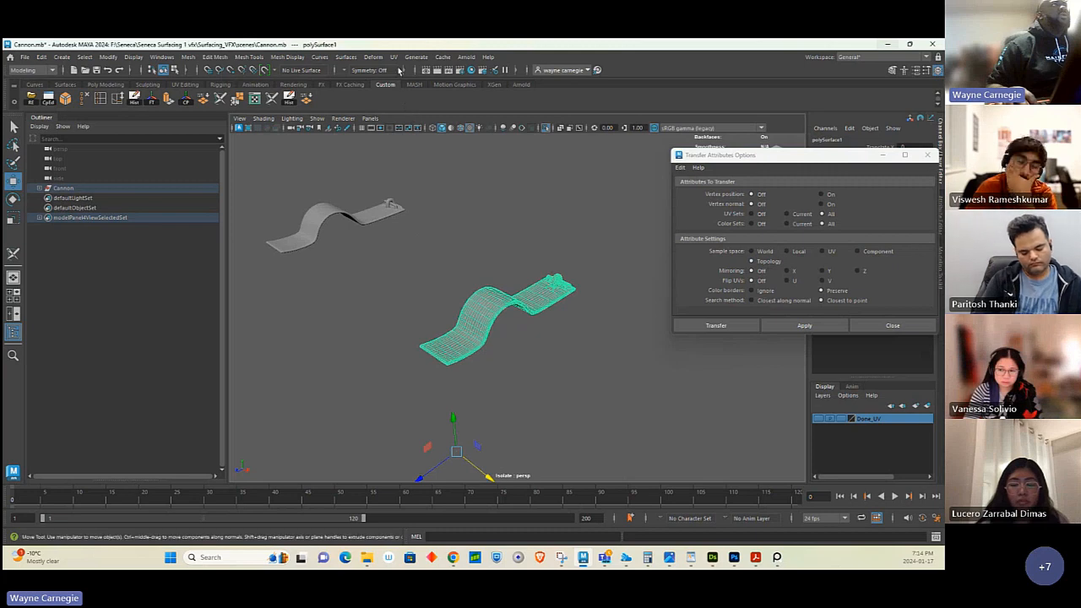
pyautogui.click(393, 57)
pyautogui.click(416, 77)
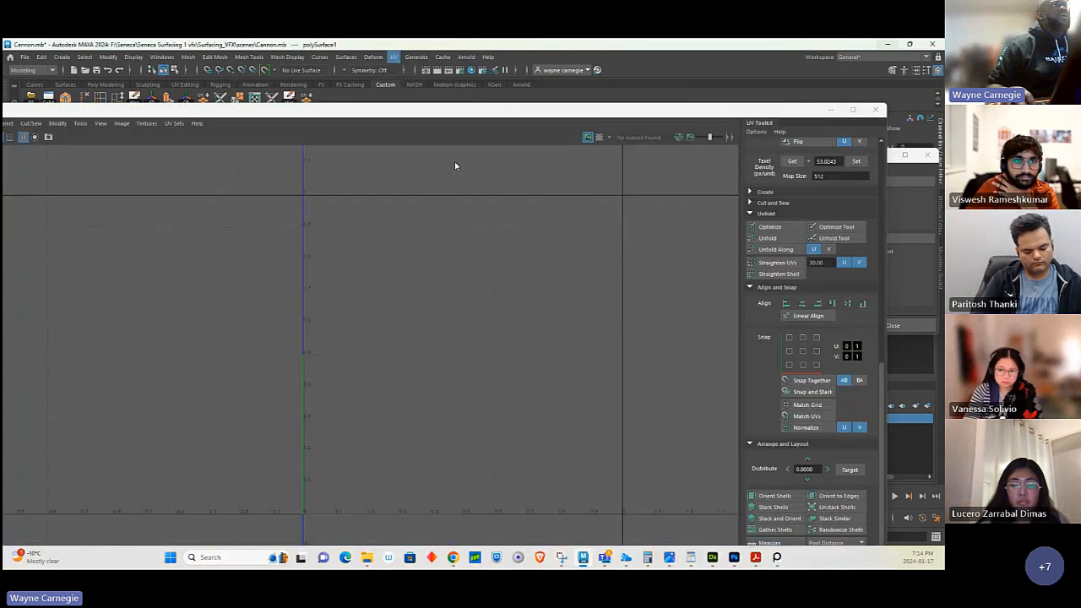
pyautogui.moveTo(462, 123); pyautogui.dragTo(447, 365)
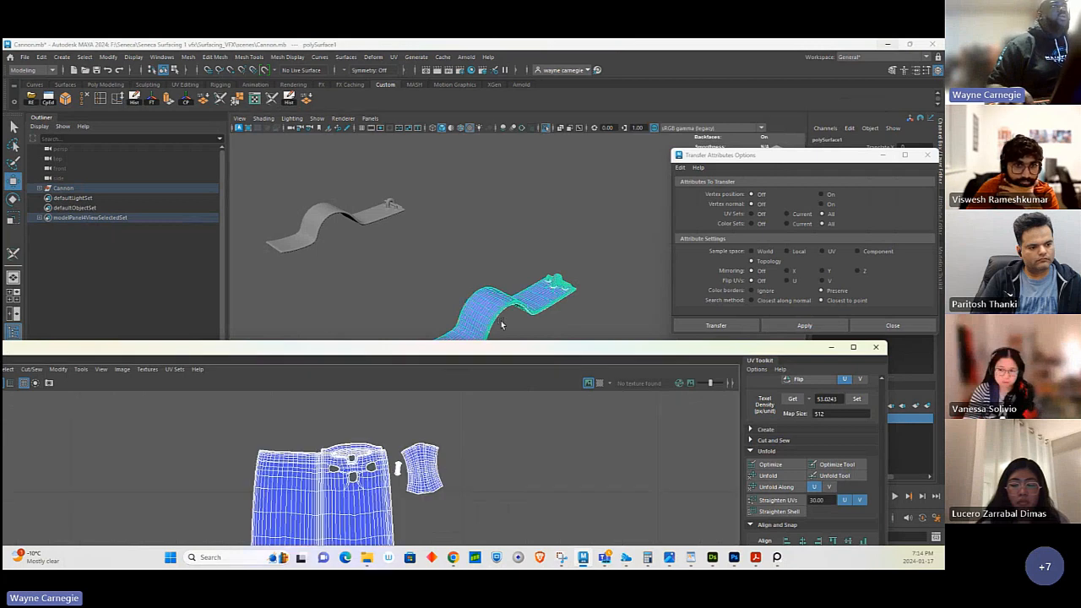
# - Transfer the front strap's UVs to the rear strap with UV Sets on All and Topology as the sample space
pyautogui.click(384, 213)
pyautogui.moveTo(775, 161); pyautogui.dragTo(747, 146)
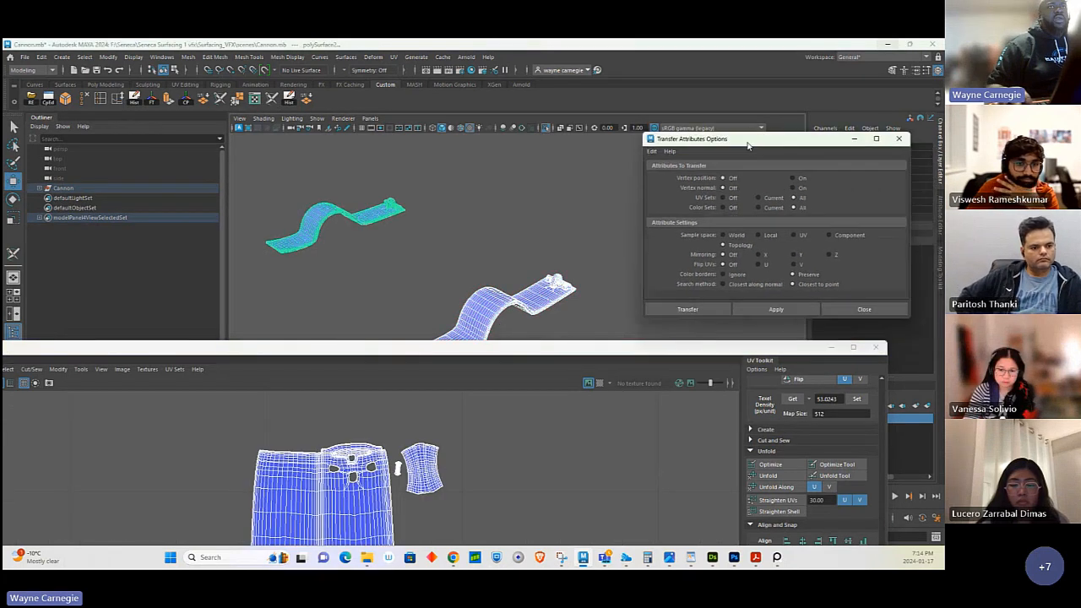
pyautogui.click(776, 309)
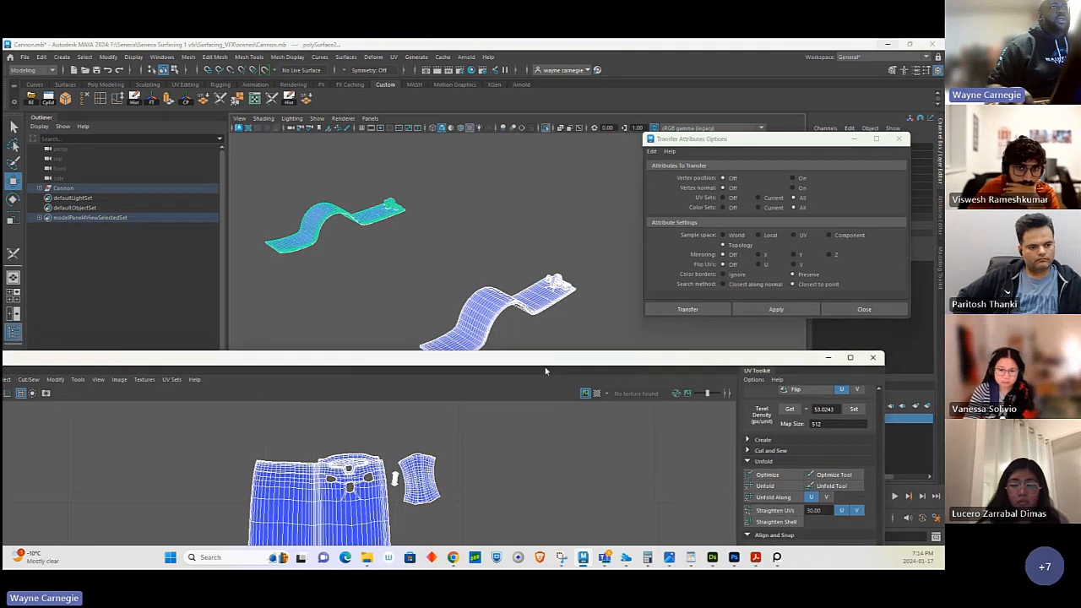
# - Select the rear strap alone to check its transferred UVs, and minimize the Transfer Attributes options
pyautogui.moveTo(547, 356); pyautogui.dragTo(582, 331)
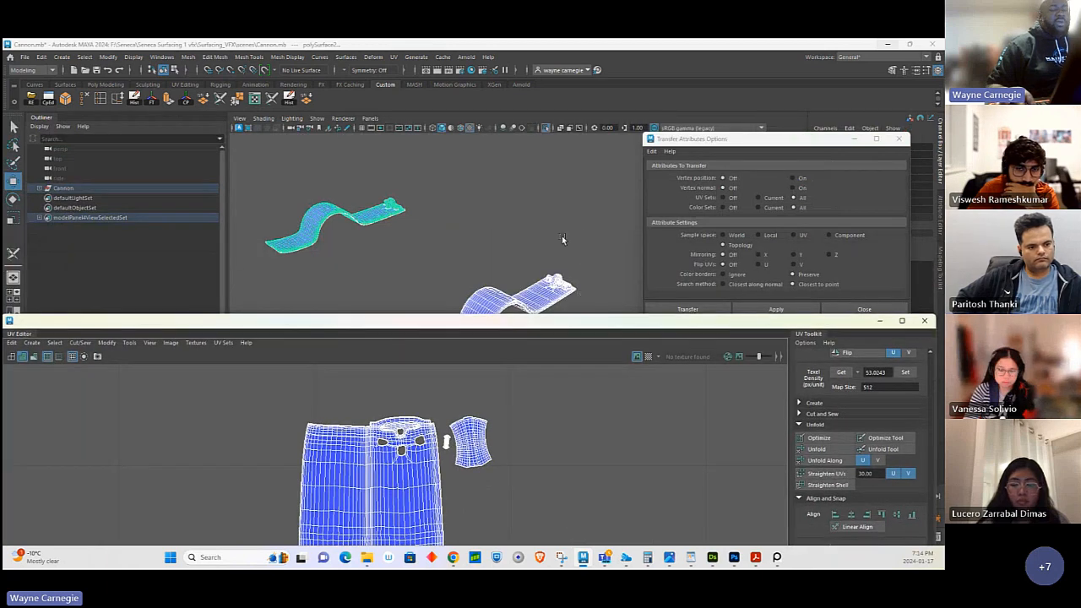
pyautogui.scroll(-3, 511, 235)
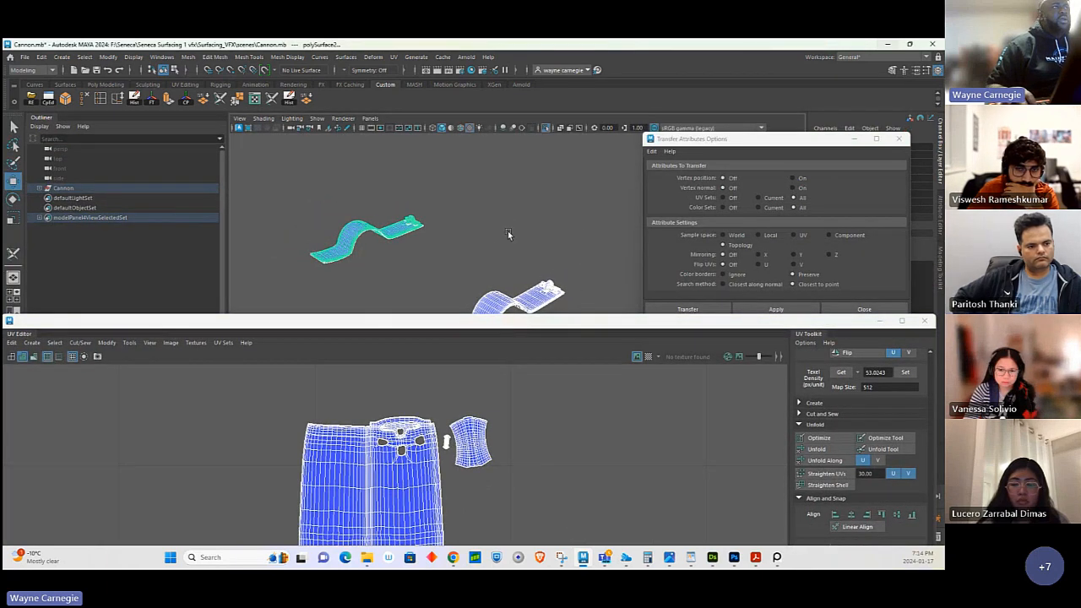
pyautogui.keyDown('alt'); pyautogui.moveTo(508, 232); pyautogui.dragTo(557, 197); pyautogui.keyUp('alt')
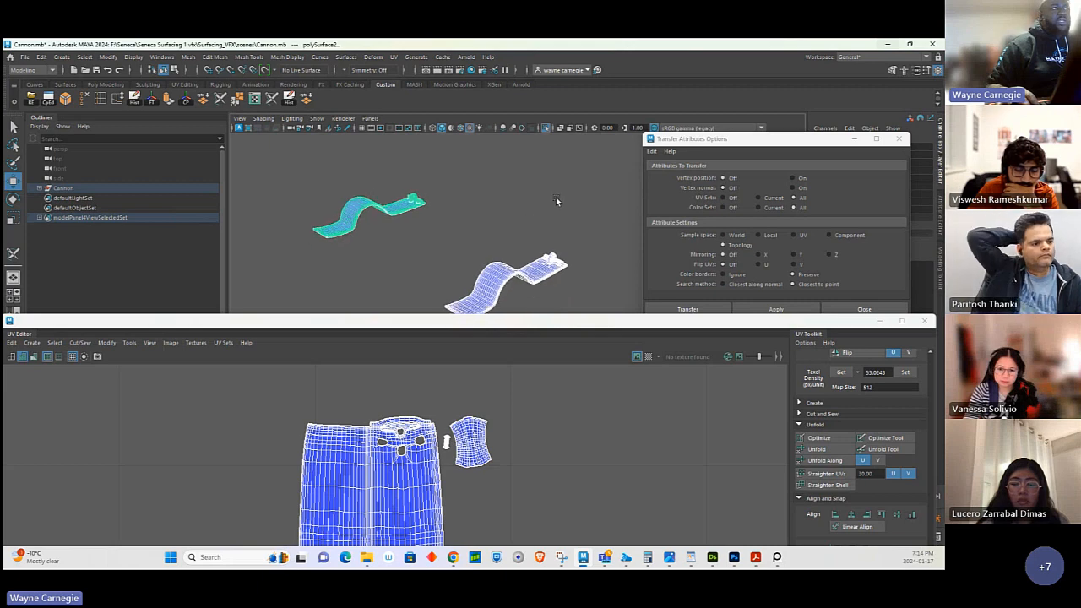
pyautogui.click(444, 219)
pyautogui.click(402, 201)
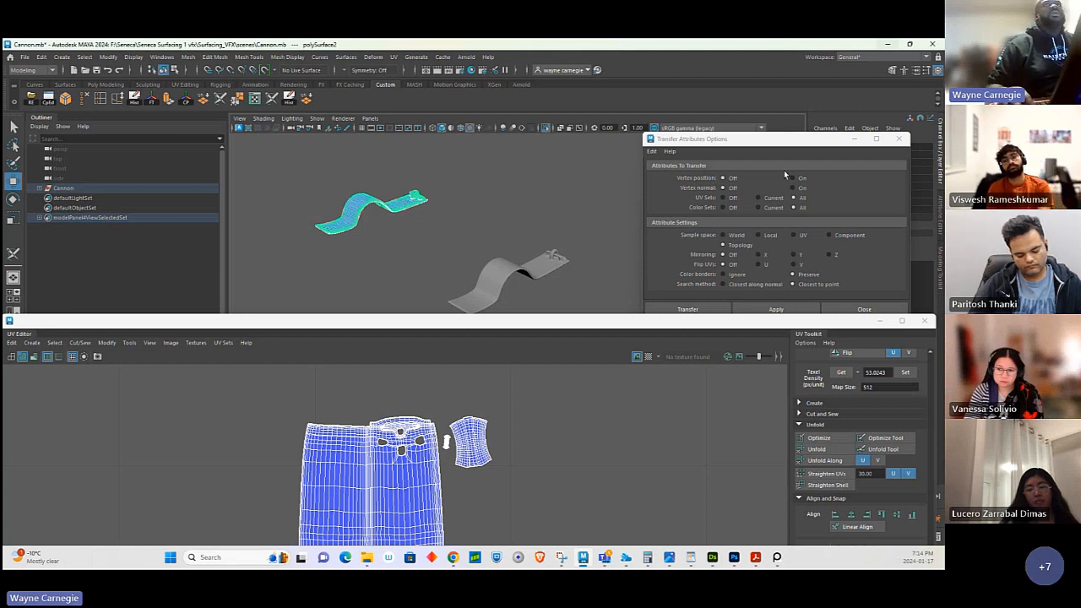
pyautogui.click(853, 141)
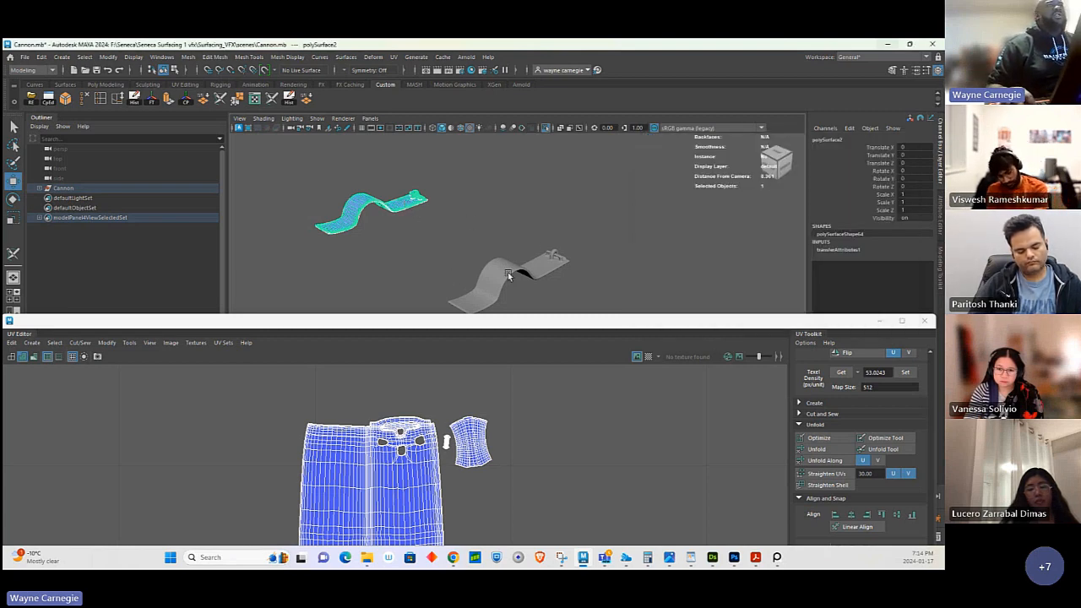
# - Delete the construction history of both straps and move the UV Editor window clear of the layer list
pyautogui.click(504, 272)
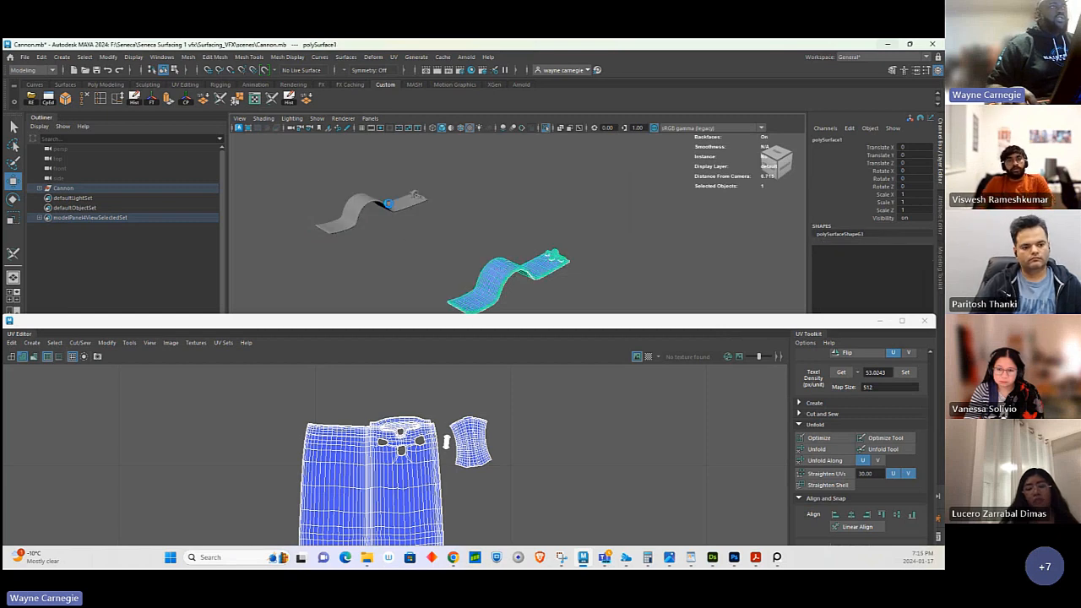
pyautogui.keyDown('shift'); pyautogui.click(387, 203); pyautogui.keyUp('shift')
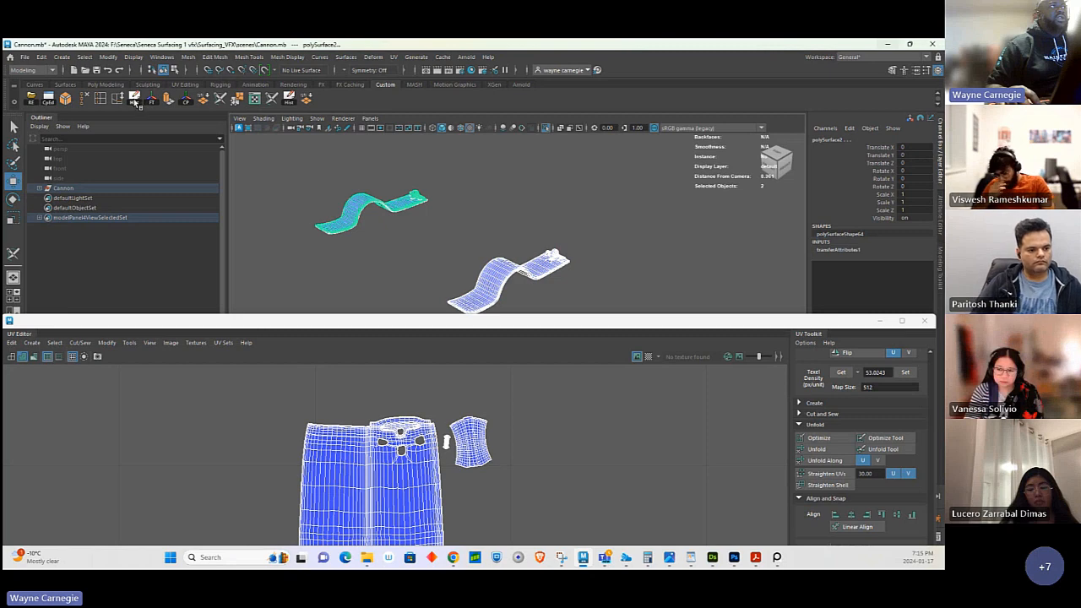
pyautogui.click(136, 99)
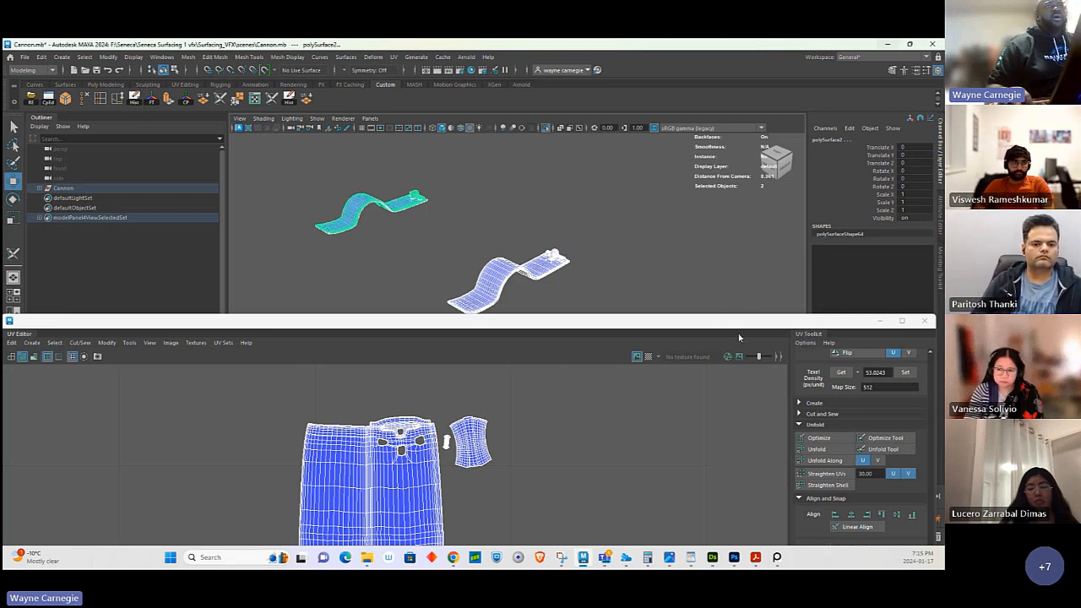
pyautogui.moveTo(740, 322); pyautogui.dragTo(500, 335)
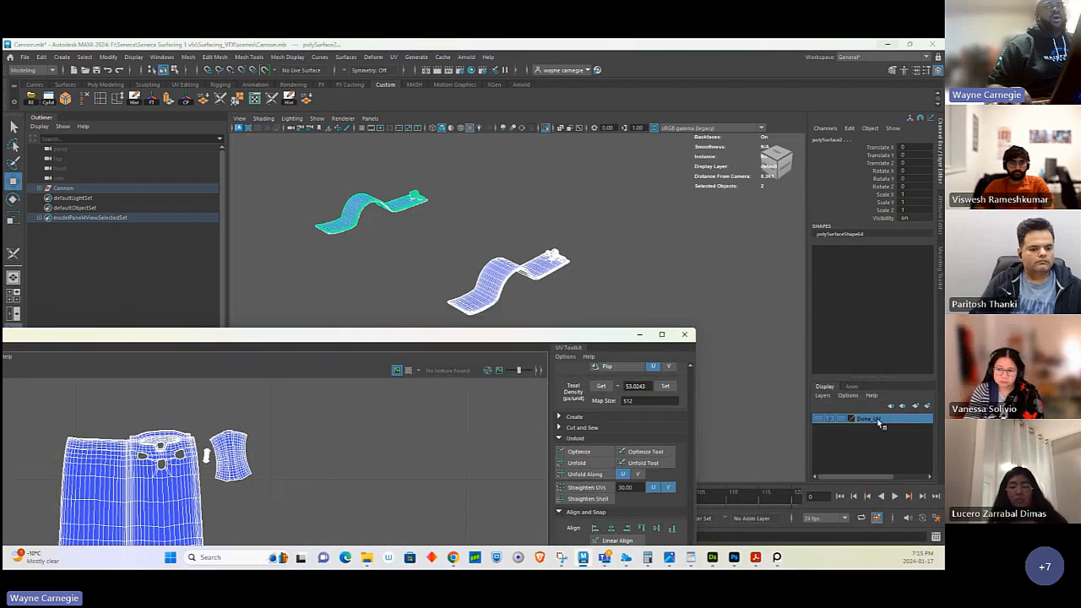
pyautogui.rightClick(850, 420)
# - Move all of the rear strap's UV shells off the front strap's shells and set them beside these on the lower-U side
pyautogui.click(370, 199)
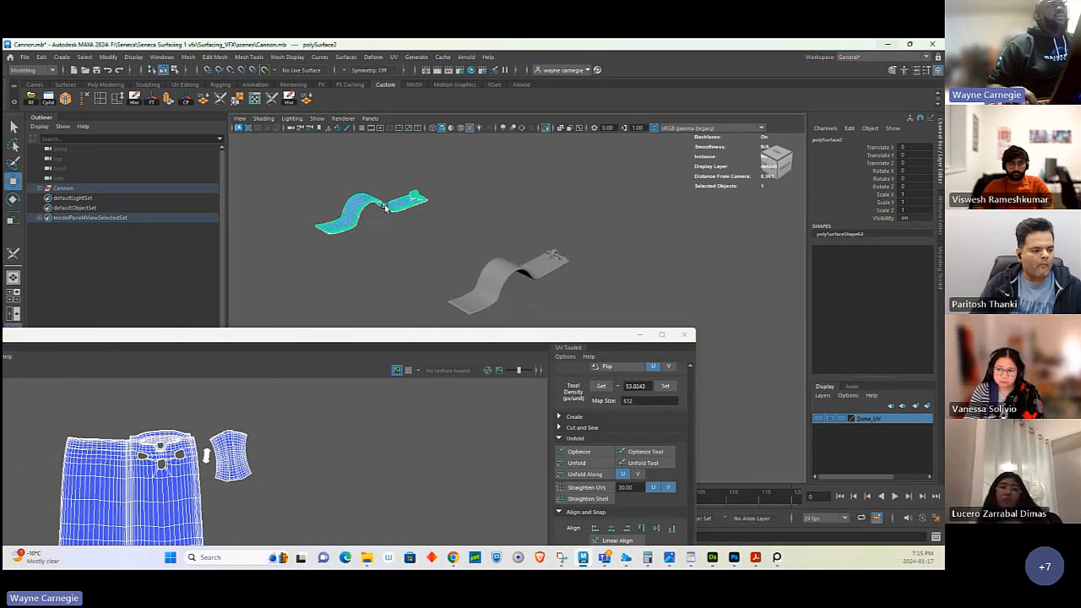
pyautogui.scroll(-3, 390, 496)
pyautogui.keyDown('alt'); pyautogui.moveTo(385, 513); pyautogui.dragTo(400, 436, button='middle'); pyautogui.keyUp('alt')
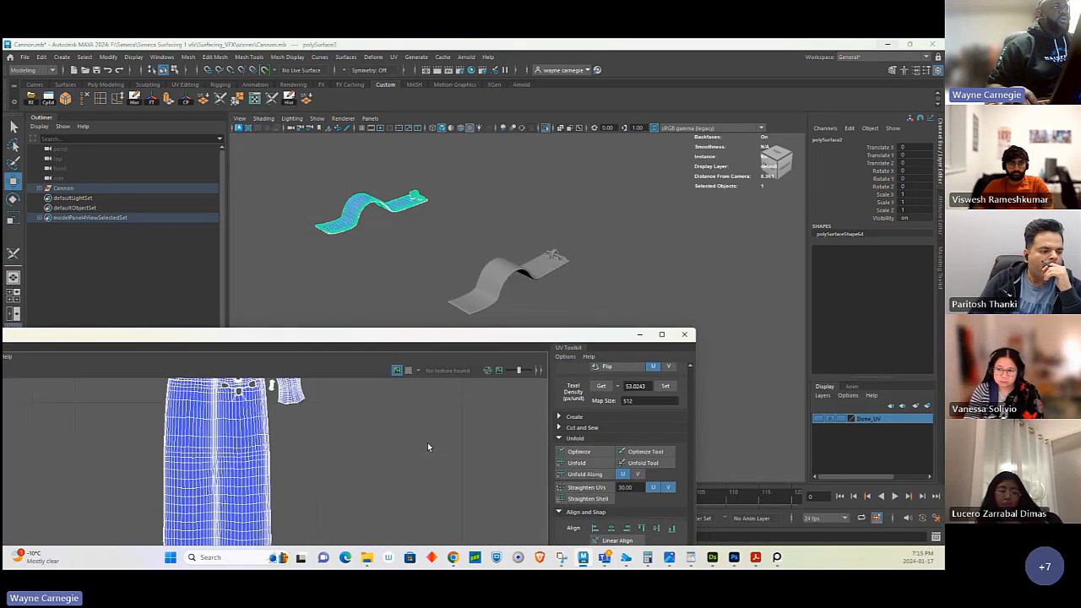
pyautogui.keyDown('alt'); pyautogui.moveTo(427, 445); pyautogui.dragTo(114, 420, button='right'); pyautogui.keyUp('alt')
pyautogui.moveTo(282, 421); pyautogui.dragTo(393, 379, button='right')
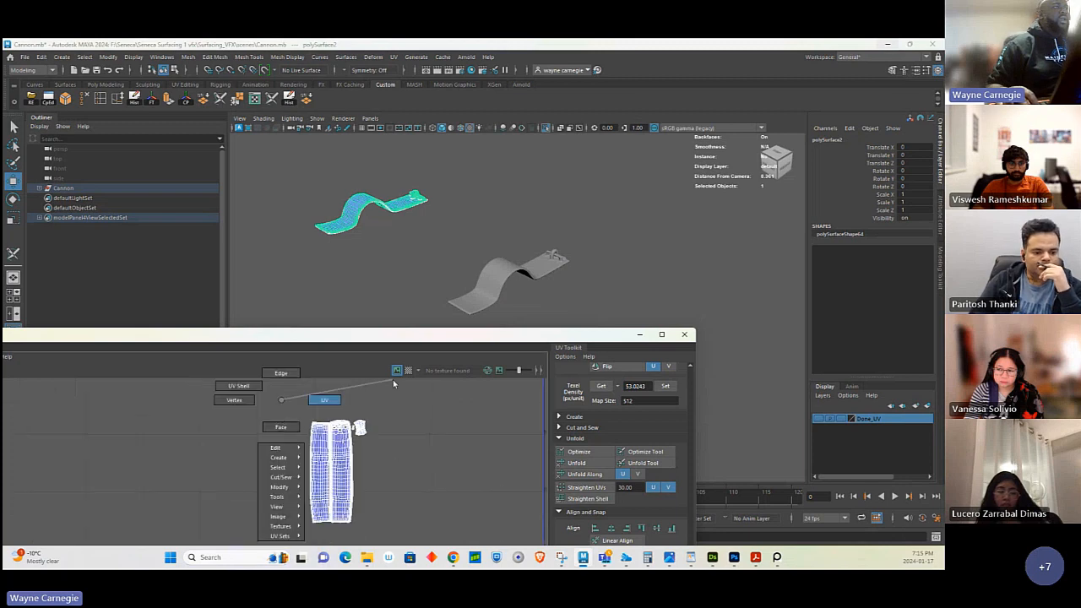
pyautogui.moveTo(290, 391); pyautogui.dragTo(512, 497)
pyautogui.keyDown('shift'); pyautogui.click(494, 268); pyautogui.keyUp('shift')
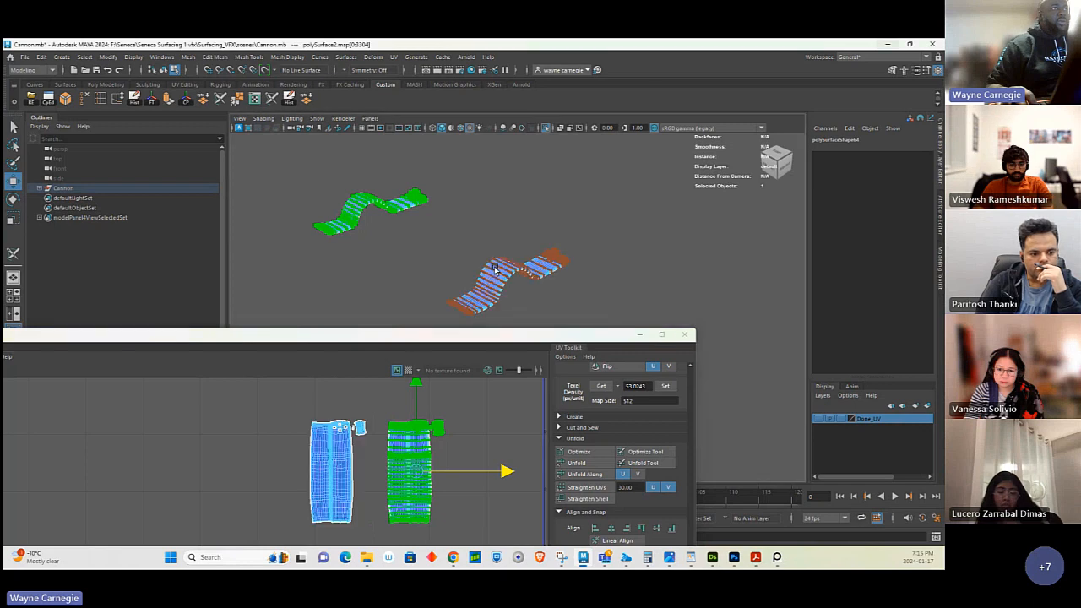
pyautogui.moveTo(505, 472); pyautogui.dragTo(359, 470)
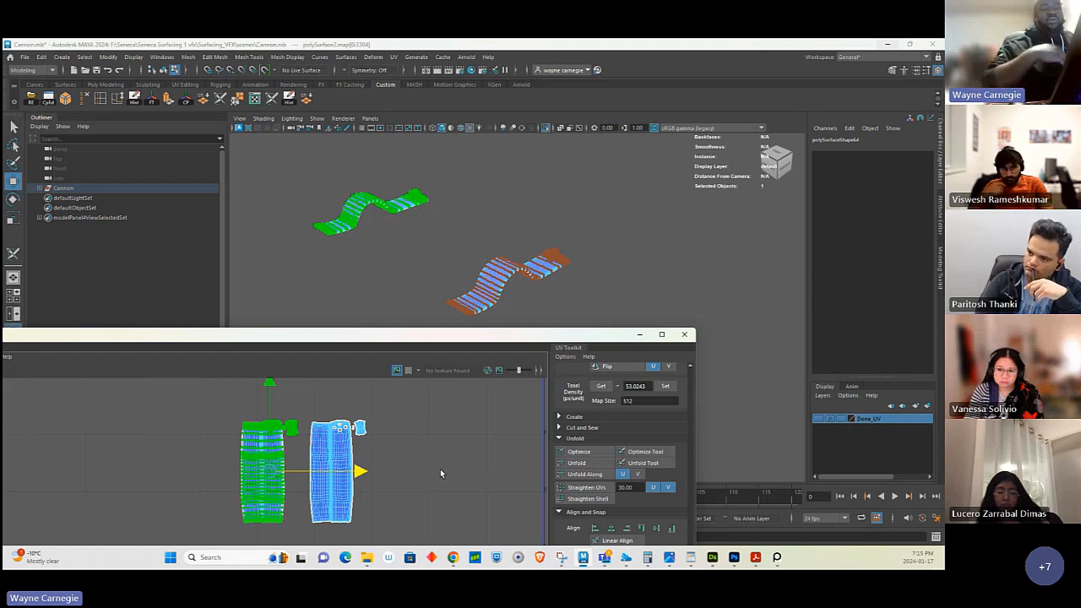
# - Maximize the UV Editor, examine where both straps' shells sit relative to the 0–1 tile, and minimize the editor
pyautogui.click(660, 334)
pyautogui.scroll(-5, 441, 231)
pyautogui.keyDown('alt'); pyautogui.moveTo(475, 253); pyautogui.dragTo(690, 287, button='right'); pyautogui.keyUp('alt')
pyautogui.keyDown('alt'); pyautogui.moveTo(689, 287); pyautogui.dragTo(431, 295, button='middle'); pyautogui.keyUp('alt')
pyautogui.keyDown('alt'); pyautogui.moveTo(661, 231); pyautogui.dragTo(436, 258, button='right'); pyautogui.keyUp('alt')
pyautogui.keyDown('alt'); pyautogui.moveTo(437, 258); pyautogui.dragTo(250, 301, button='middle'); pyautogui.keyUp('alt')
pyautogui.keyDown('alt'); pyautogui.moveTo(593, 257); pyautogui.dragTo(566, 260, button='right'); pyautogui.keyUp('alt')
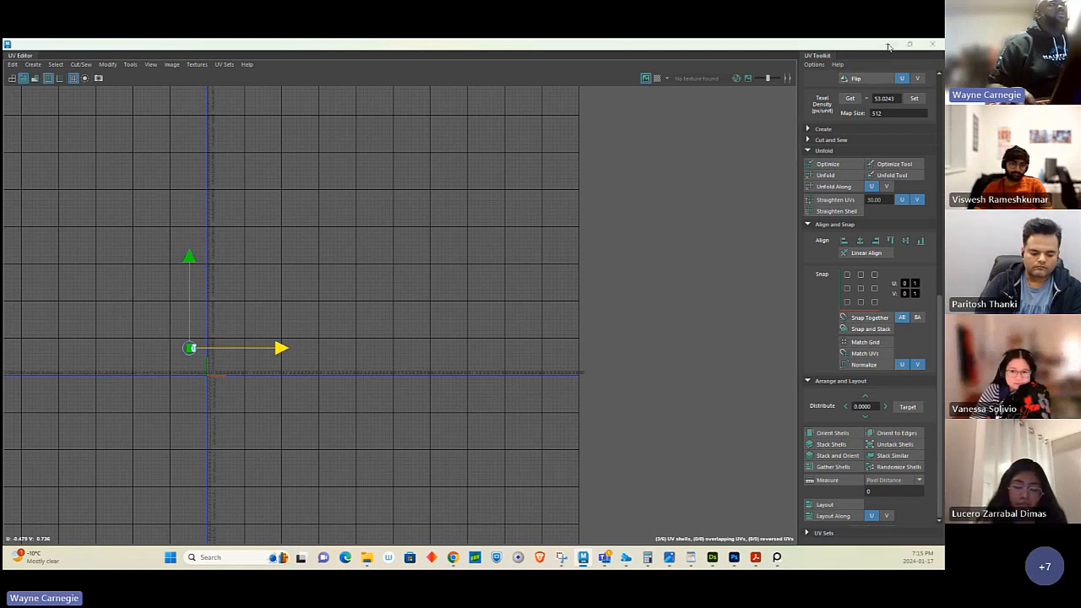
pyautogui.click(888, 47)
# - Return to object mode, select both straps and add them to the Done_UV display layer
pyautogui.moveTo(519, 270); pyautogui.dragTo(616, 221, button='right')
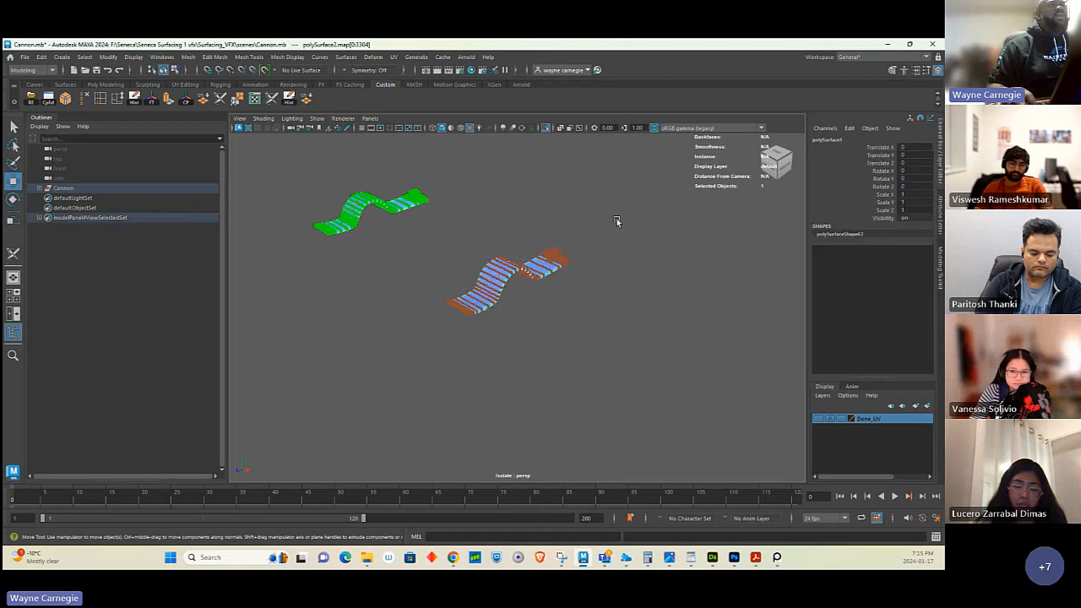
pyautogui.click(616, 221)
pyautogui.moveTo(352, 181); pyautogui.dragTo(500, 282)
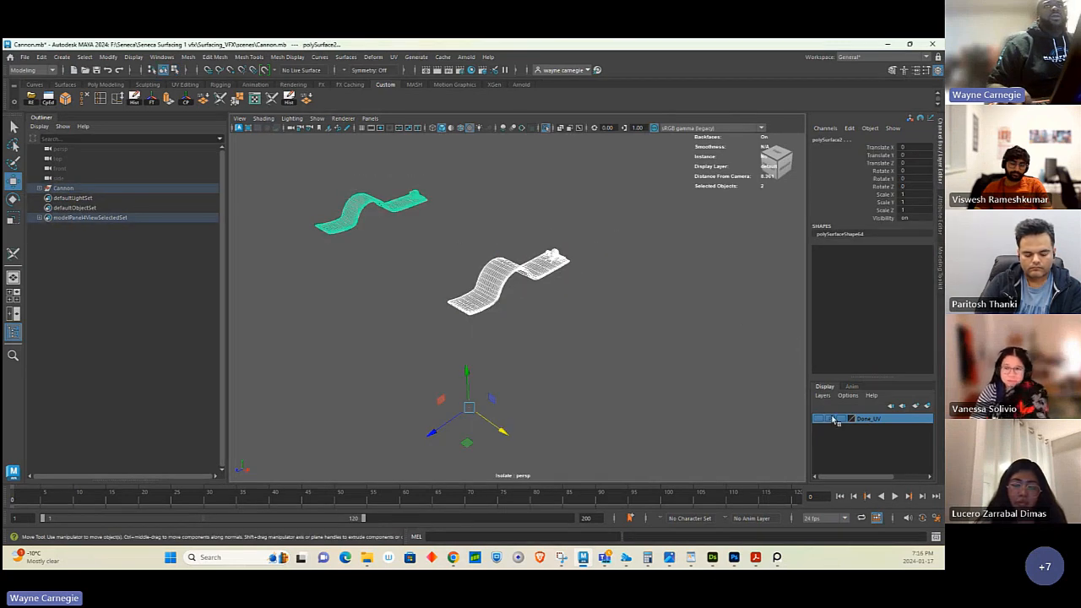
pyautogui.rightClick(861, 420)
pyautogui.click(869, 443)
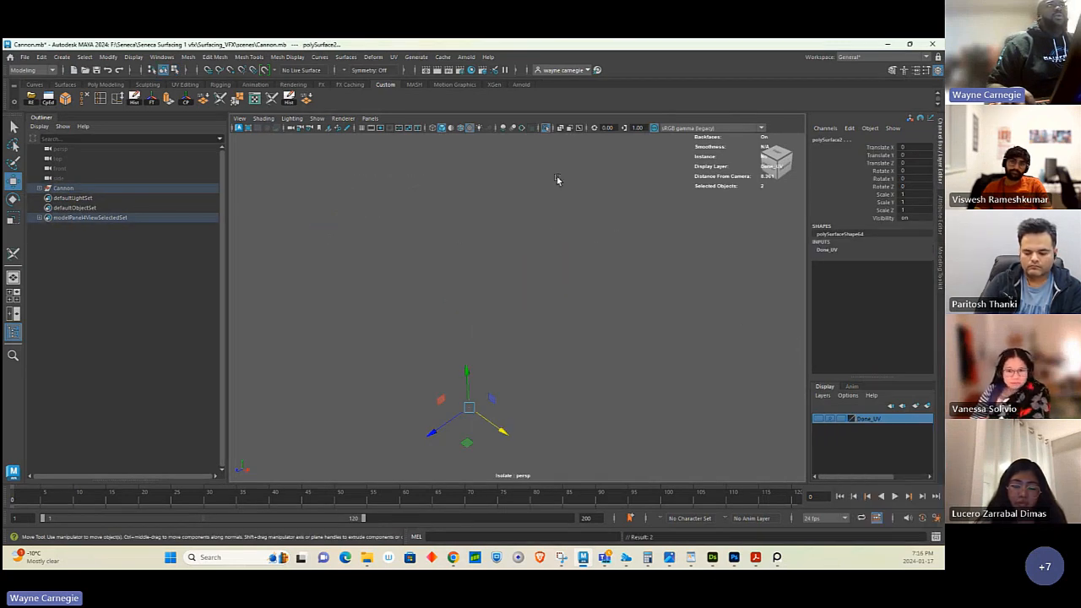
# - Show the whole cannon again, then select the metal strap mesh running over its sides and isolate it
pyautogui.hotkey('ctrl', '1')
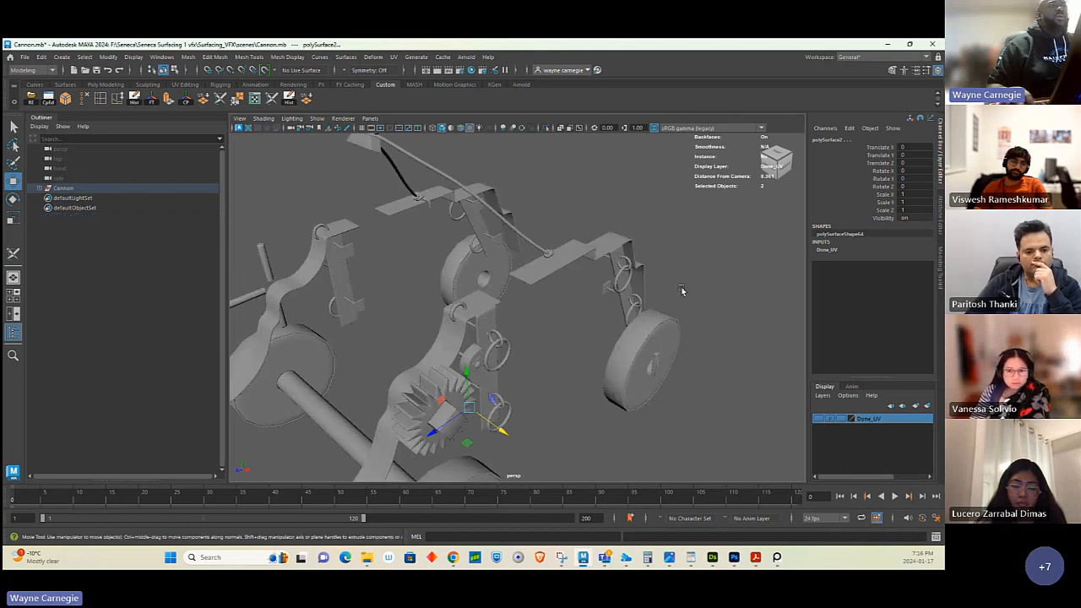
pyautogui.keyDown('alt'); pyautogui.moveTo(682, 290); pyautogui.dragTo(563, 301, button='right'); pyautogui.keyUp('alt')
pyautogui.keyDown('alt'); pyautogui.moveTo(562, 301); pyautogui.dragTo(591, 299); pyautogui.keyUp('alt')
pyautogui.click(536, 281)
pyautogui.click(545, 128)
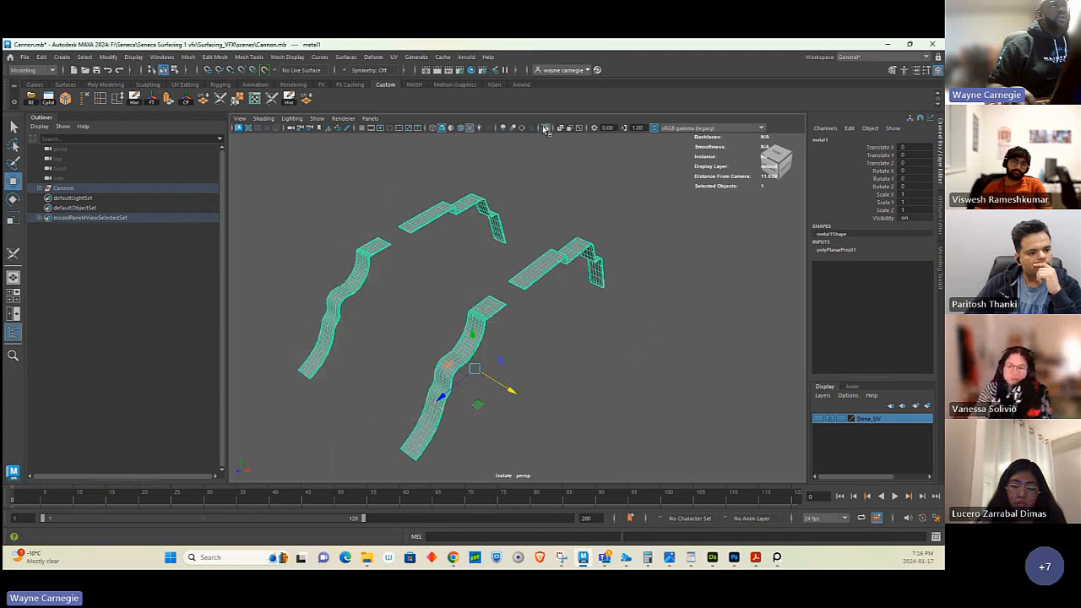
pyautogui.keyDown('alt'); pyautogui.moveTo(541, 304); pyautogui.dragTo(566, 283, button='right'); pyautogui.keyUp('alt')
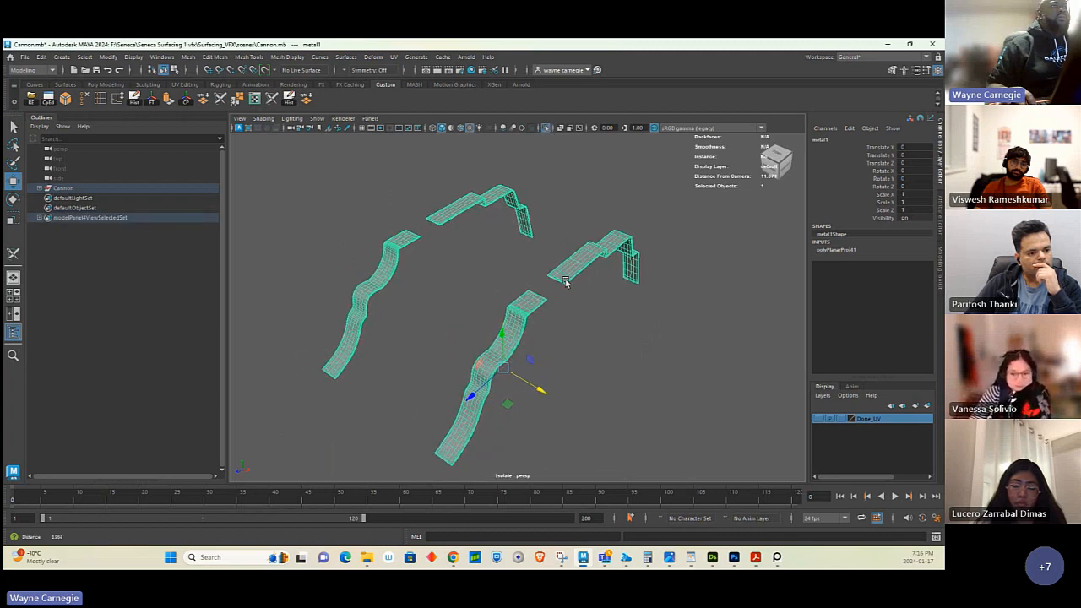
pyautogui.moveTo(566, 283)
pyautogui.keyDown('alt'); pyautogui.mouseDown()
pyautogui.moveTo(602, 282)
pyautogui.moveTo(573, 281)
pyautogui.mouseUp(); pyautogui.keyUp('alt')
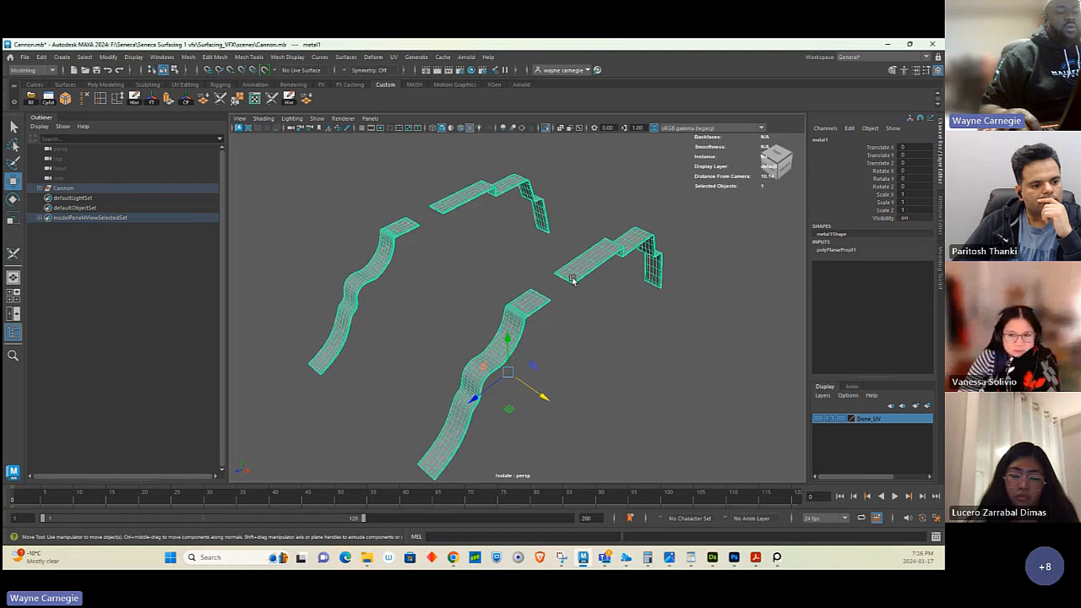
# - Separate the isolated strap mesh into individual objects and select pieces one by one to check the split
pyautogui.click(188, 56)
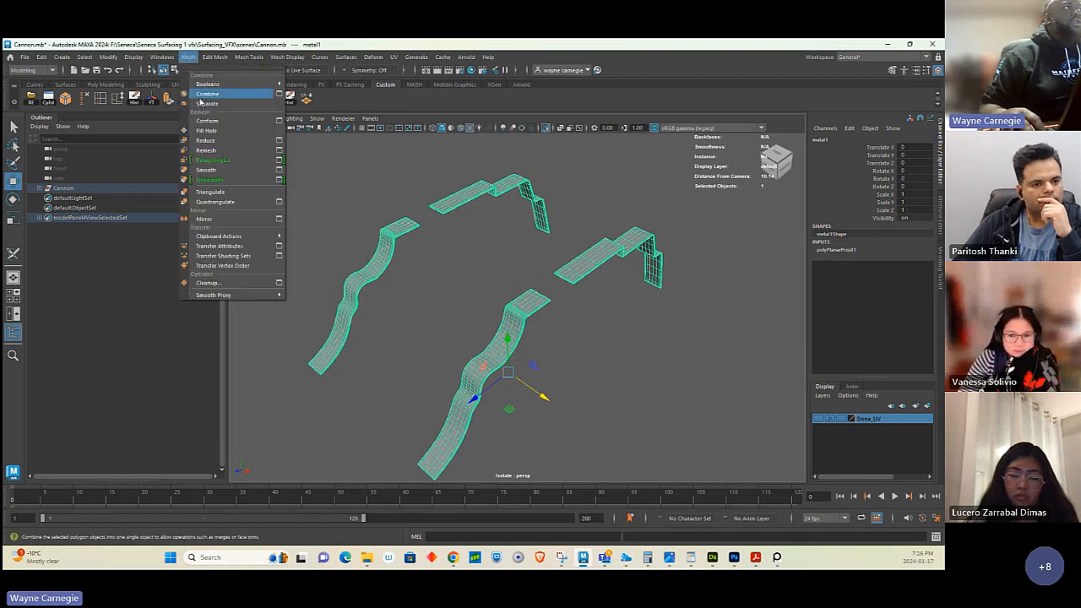
pyautogui.click(202, 103)
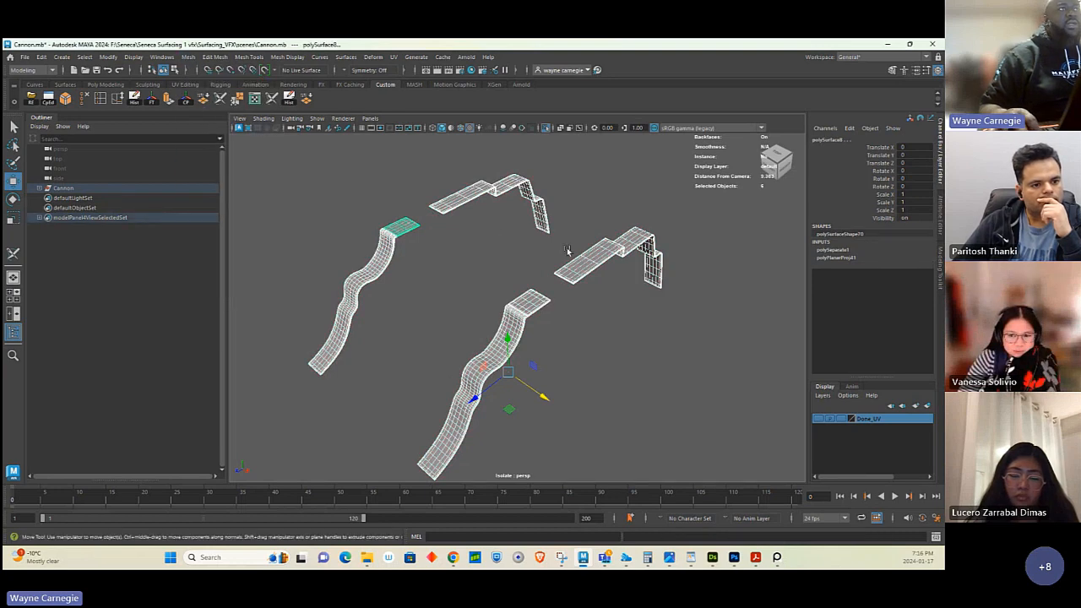
pyautogui.click(596, 259)
pyautogui.click(406, 226)
pyautogui.click(544, 304)
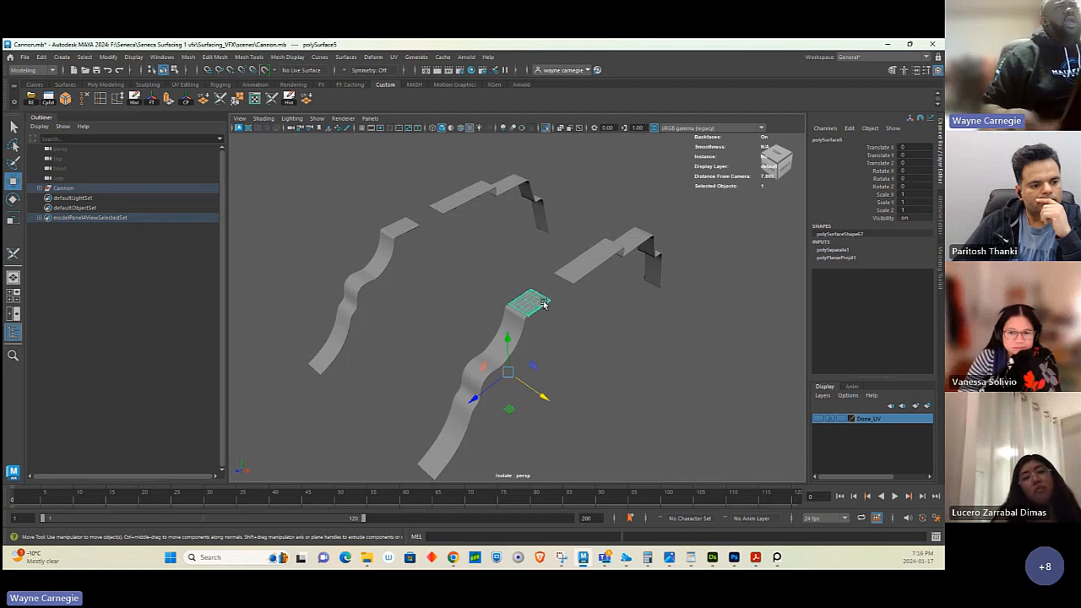
# - Using the 3D Cut and Sew UV tool, cut the stepped front strap's lower long edge and the short corner edge at its flat end
pyautogui.keyDown('alt'); pyautogui.moveTo(544, 305); pyautogui.dragTo(543, 262); pyautogui.keyUp('alt')
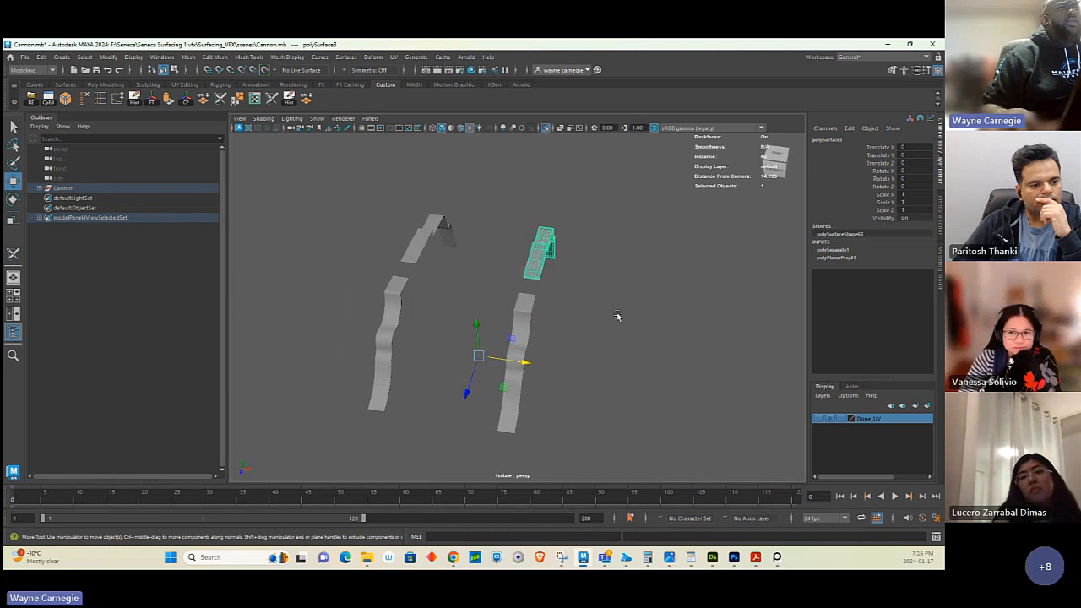
pyautogui.keyDown('alt'); pyautogui.moveTo(617, 313); pyautogui.dragTo(523, 306); pyautogui.keyUp('alt')
pyautogui.click(270, 99)
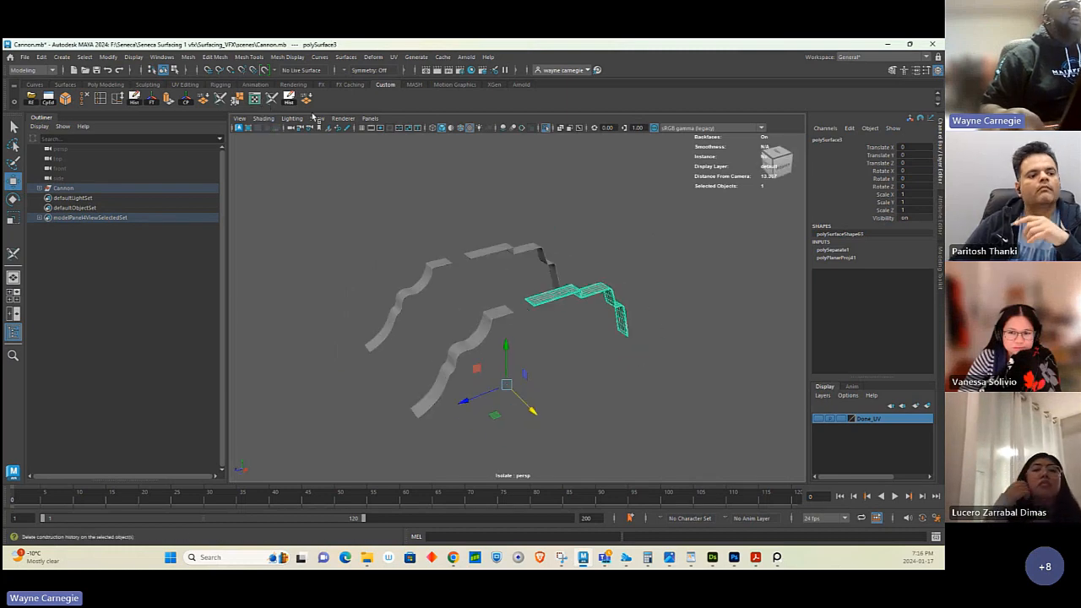
pyautogui.scroll(5, 570, 308)
pyautogui.keyDown('alt'); pyautogui.moveTo(570, 308); pyautogui.dragTo(520, 302); pyautogui.keyUp('alt')
pyautogui.scroll(-6, 644, 251)
pyautogui.keyDown('alt'); pyautogui.moveTo(521, 302); pyautogui.dragTo(611, 316, button='right'); pyautogui.keyUp('alt')
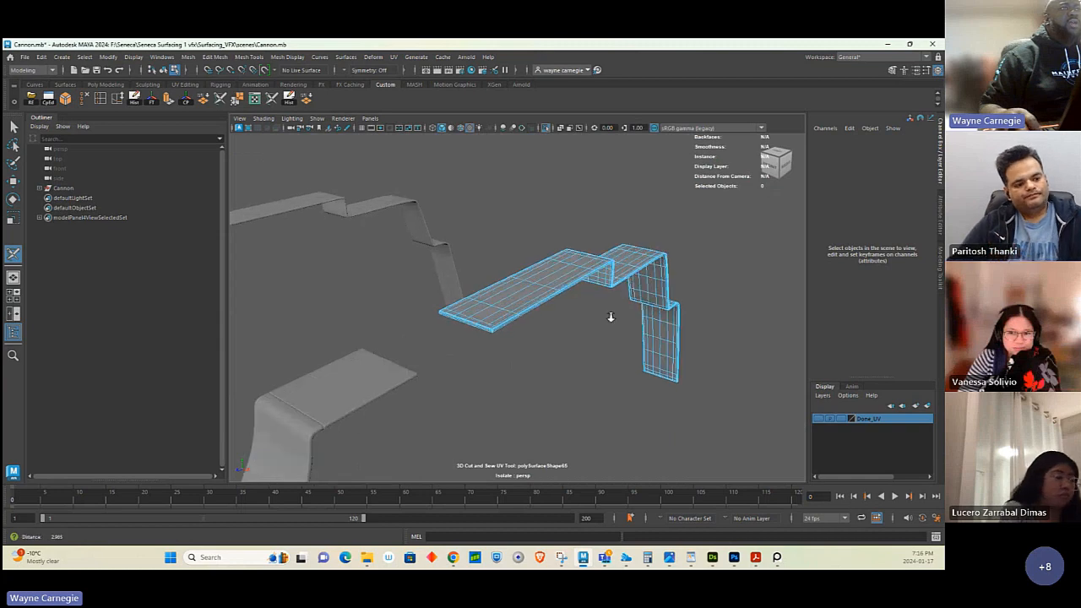
pyautogui.keyDown('alt'); pyautogui.moveTo(610, 316); pyautogui.dragTo(492, 321); pyautogui.keyUp('alt')
pyautogui.keyDown('alt'); pyautogui.moveTo(492, 320); pyautogui.dragTo(707, 353, button='right'); pyautogui.keyUp('alt')
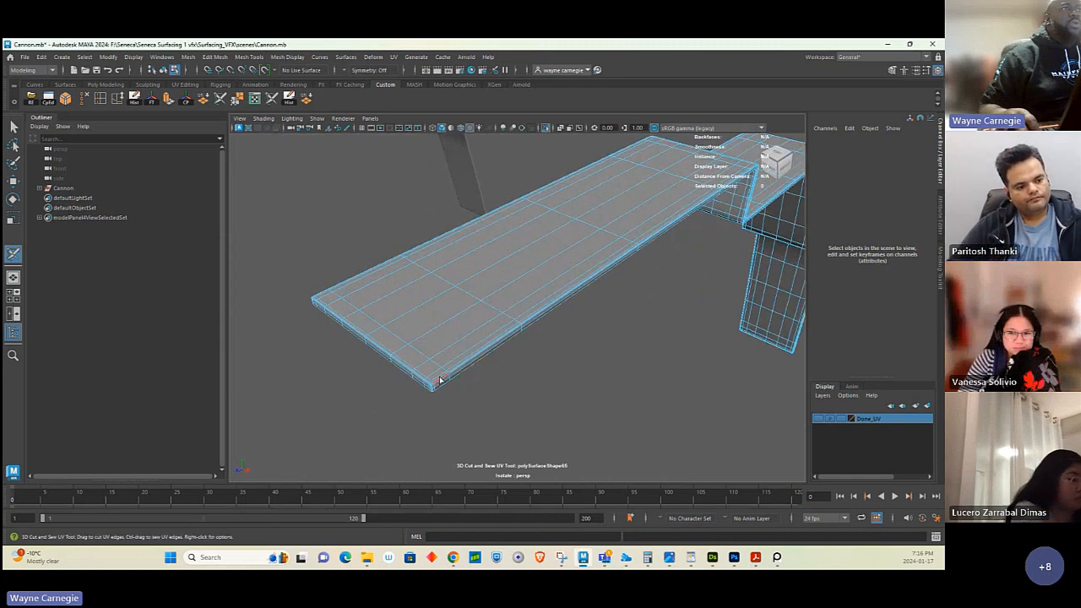
pyautogui.keyDown('alt'); pyautogui.moveTo(603, 357); pyautogui.dragTo(415, 268, button='right'); pyautogui.keyUp('alt')
pyautogui.keyDown('alt'); pyautogui.moveTo(414, 268); pyautogui.dragTo(590, 263); pyautogui.keyUp('alt')
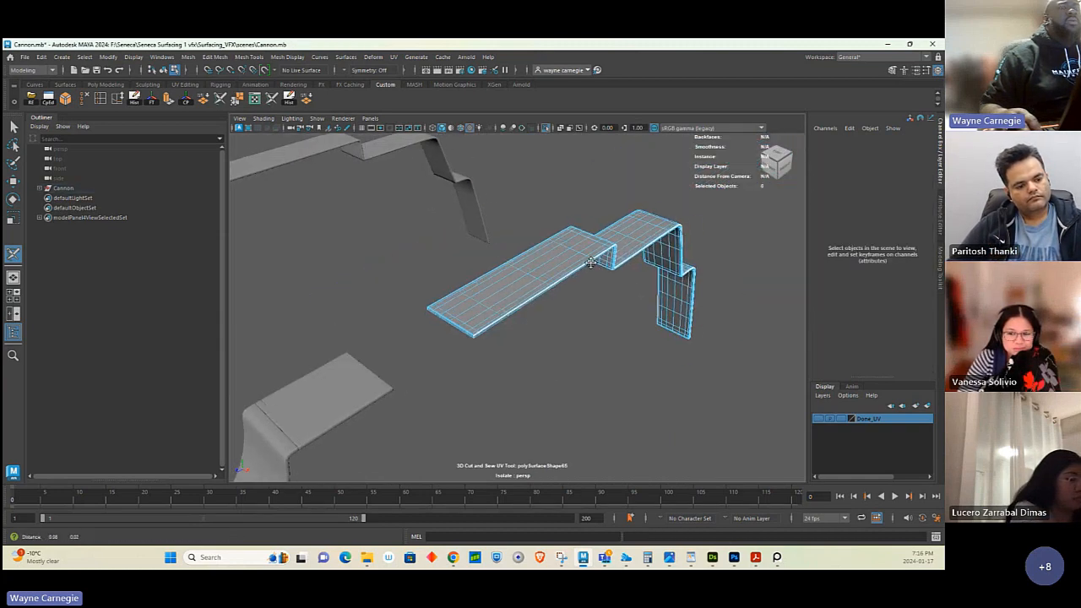
pyautogui.keyDown('alt'); pyautogui.moveTo(591, 263); pyautogui.dragTo(537, 255, button='middle'); pyautogui.keyUp('alt')
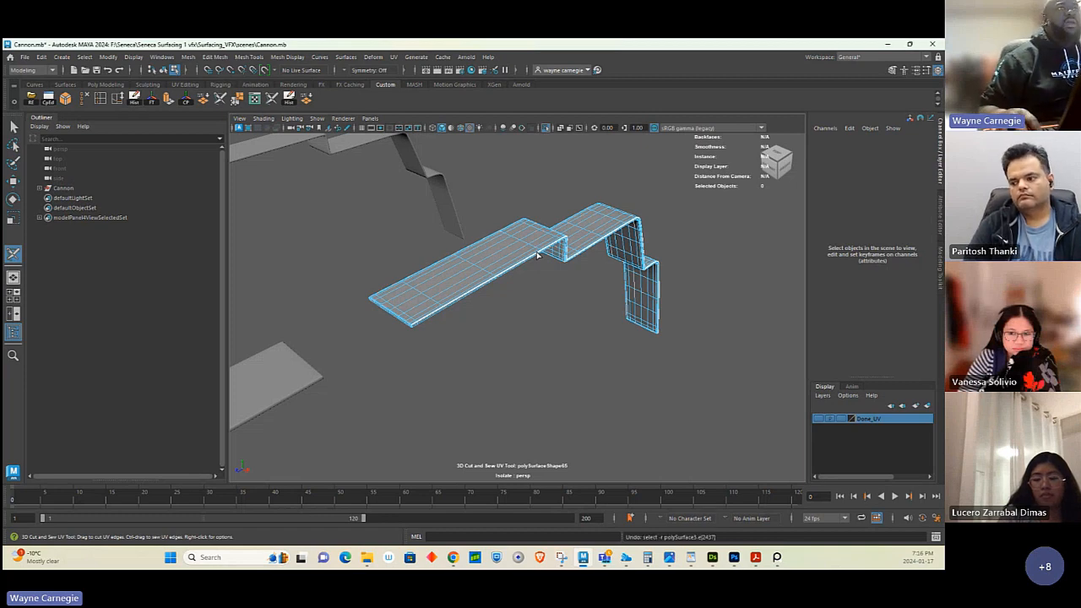
pyautogui.keyDown('alt'); pyautogui.moveTo(537, 255); pyautogui.dragTo(572, 239); pyautogui.keyUp('alt')
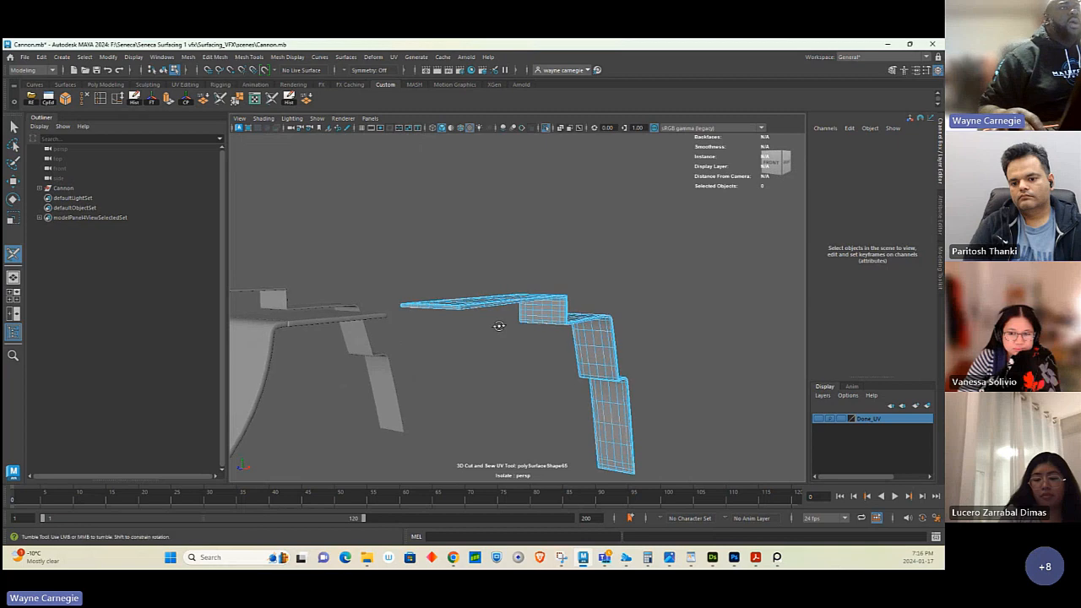
pyautogui.keyDown('alt'); pyautogui.moveTo(499, 326); pyautogui.dragTo(489, 350); pyautogui.keyUp('alt')
pyautogui.keyDown('alt'); pyautogui.moveTo(490, 350); pyautogui.dragTo(531, 312, button='middle'); pyautogui.keyUp('alt')
pyautogui.keyDown('alt'); pyautogui.moveTo(530, 312); pyautogui.dragTo(630, 207, button='right'); pyautogui.keyUp('alt')
pyautogui.keyDown('alt'); pyautogui.moveTo(630, 207); pyautogui.dragTo(600, 253, button='middle'); pyautogui.keyUp('alt')
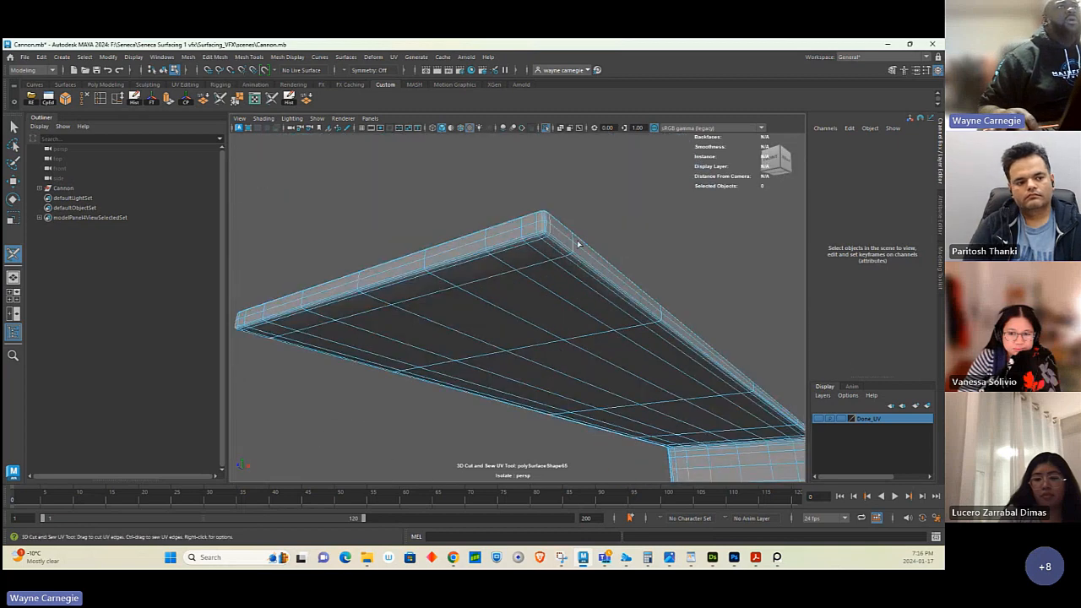
pyautogui.click(562, 245)
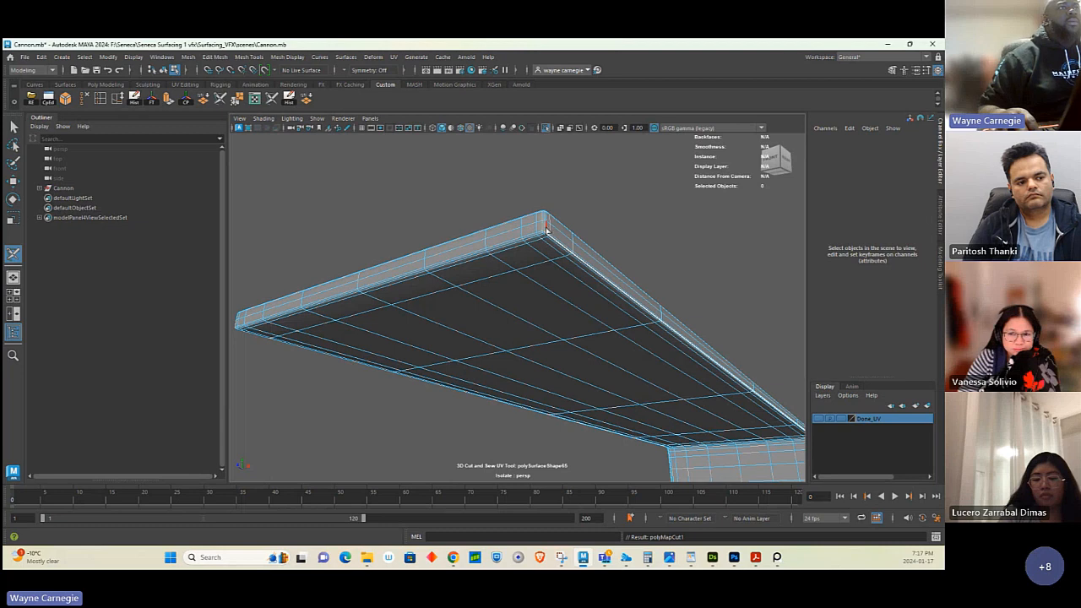
pyautogui.doubleClick(547, 230)
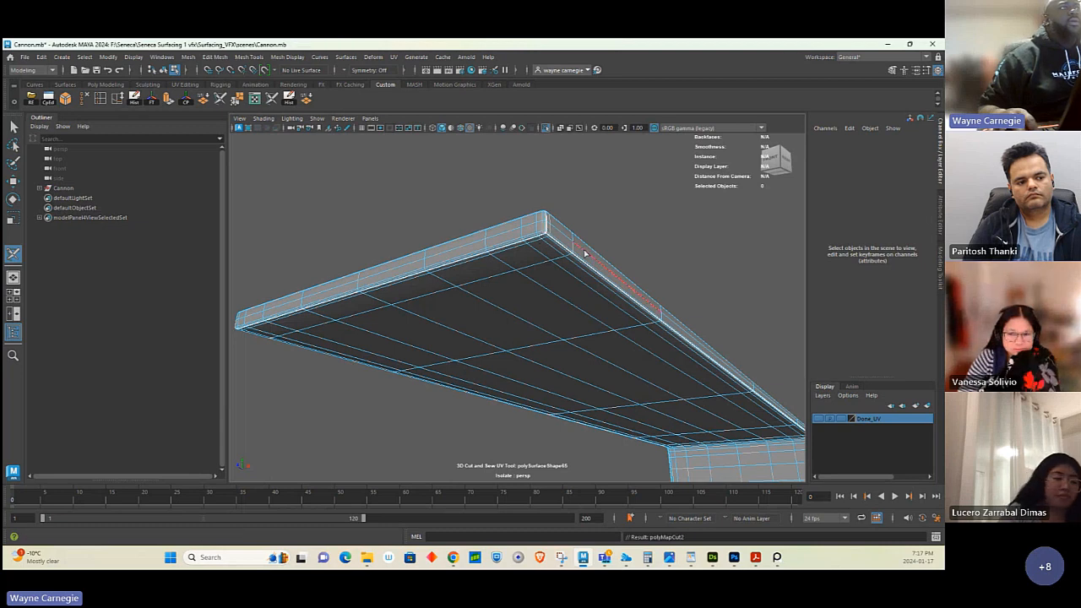
# - Cut the UV seams at the stepped strap's hanging end, along its corner edge and the end face's border
pyautogui.keyDown('alt'); pyautogui.moveTo(617, 265); pyautogui.dragTo(397, 214); pyautogui.keyUp('alt')
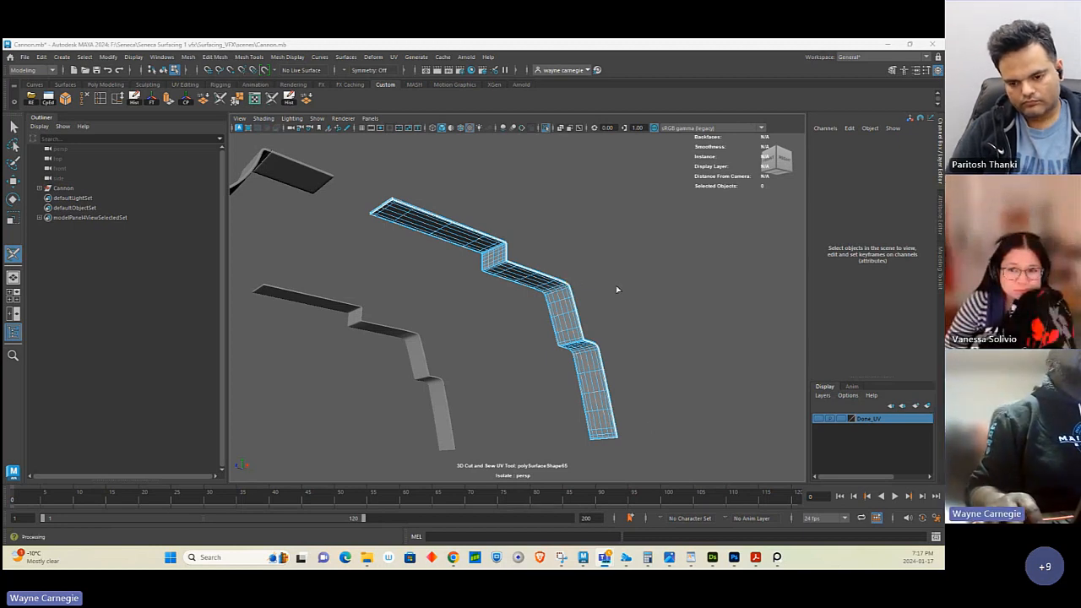
pyautogui.keyDown('alt'); pyautogui.moveTo(611, 296); pyautogui.dragTo(599, 331); pyautogui.keyUp('alt')
pyautogui.keyDown('alt'); pyautogui.moveTo(599, 331); pyautogui.dragTo(687, 368, button='right'); pyautogui.keyUp('alt')
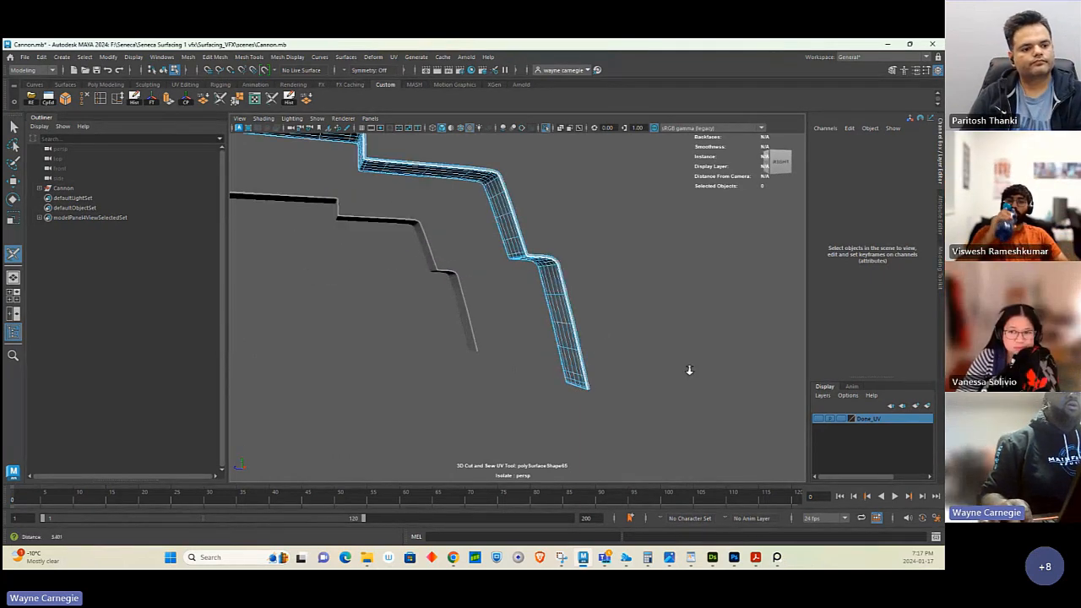
pyautogui.keyDown('alt'); pyautogui.moveTo(687, 371); pyautogui.dragTo(673, 389); pyautogui.keyUp('alt')
pyautogui.keyDown('alt'); pyautogui.moveTo(673, 388); pyautogui.dragTo(733, 395, button='right'); pyautogui.keyUp('alt')
pyautogui.keyDown('alt'); pyautogui.moveTo(640, 387); pyautogui.dragTo(566, 299, button='middle'); pyautogui.keyUp('alt')
pyautogui.keyDown('alt'); pyautogui.moveTo(567, 298); pyautogui.dragTo(607, 243, button='right'); pyautogui.keyUp('alt')
pyautogui.click(603, 239)
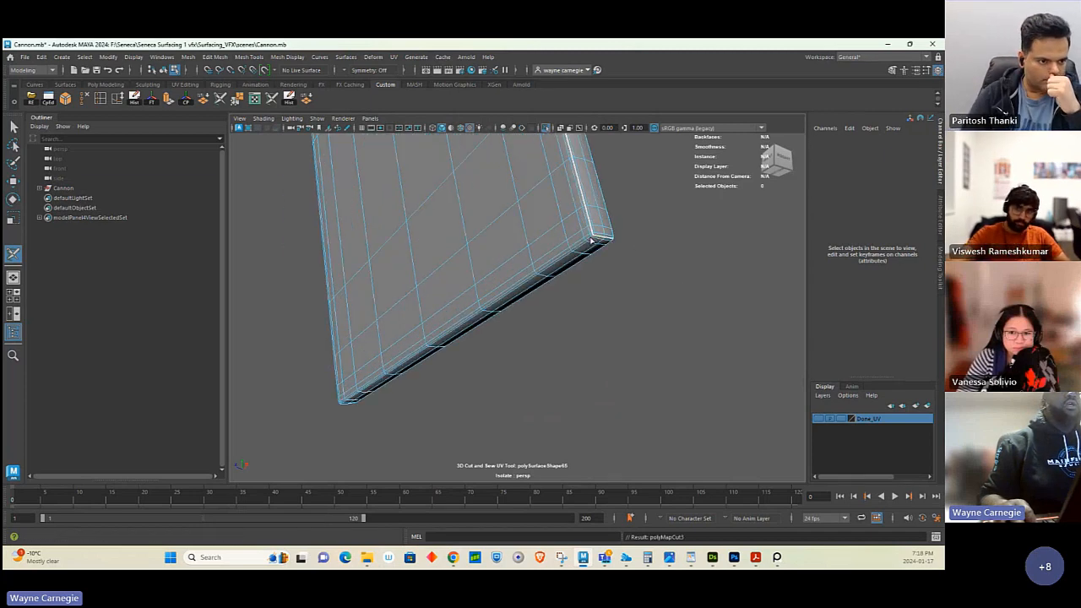
pyautogui.keyDown('alt'); pyautogui.moveTo(651, 299); pyautogui.dragTo(792, 303); pyautogui.keyUp('alt')
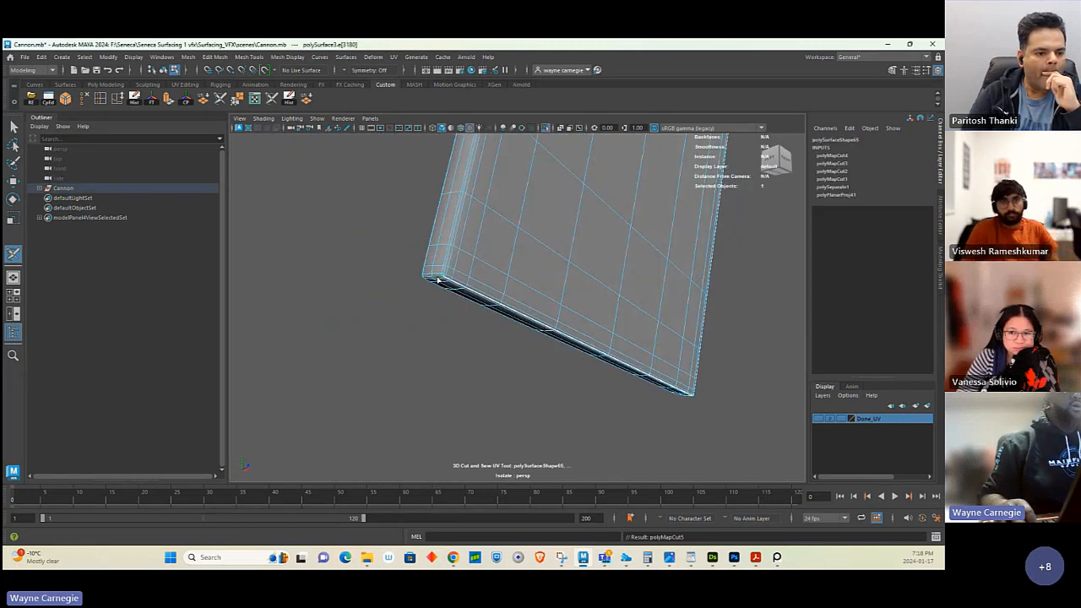
pyautogui.keyDown('alt'); pyautogui.moveTo(675, 362); pyautogui.dragTo(379, 307); pyautogui.keyUp('alt')
pyautogui.keyDown('alt'); pyautogui.moveTo(379, 307); pyautogui.dragTo(579, 293, button='right'); pyautogui.keyUp('alt')
pyautogui.keyDown('alt'); pyautogui.moveTo(578, 294); pyautogui.dragTo(612, 289, button='middle'); pyautogui.keyUp('alt')
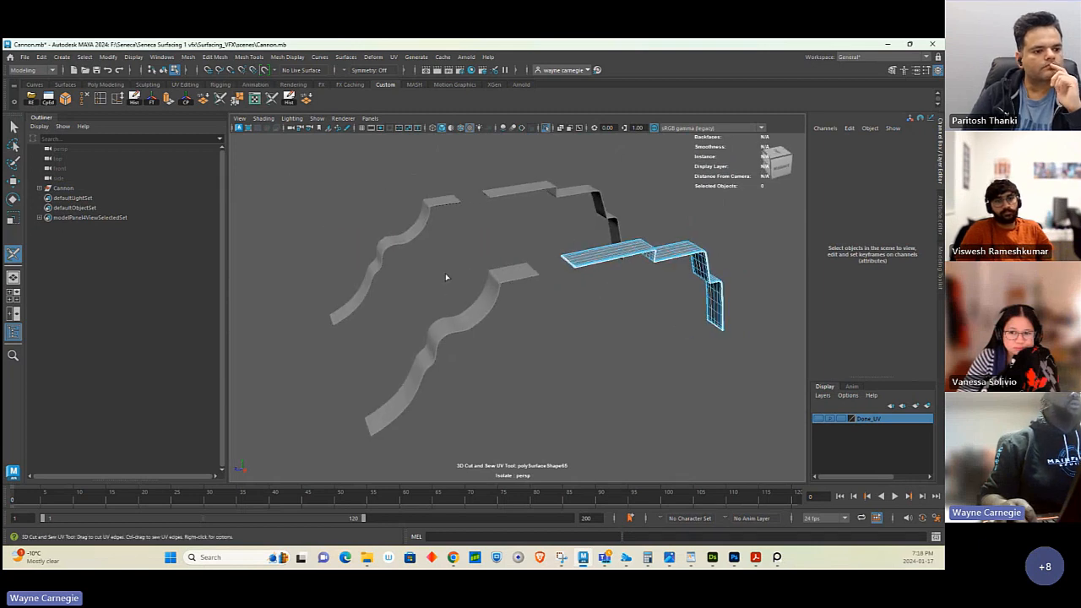
# - Return to object mode, select the small flat plate atop the front curved strap, isolate it and frame its underside
pyautogui.click(13, 125)
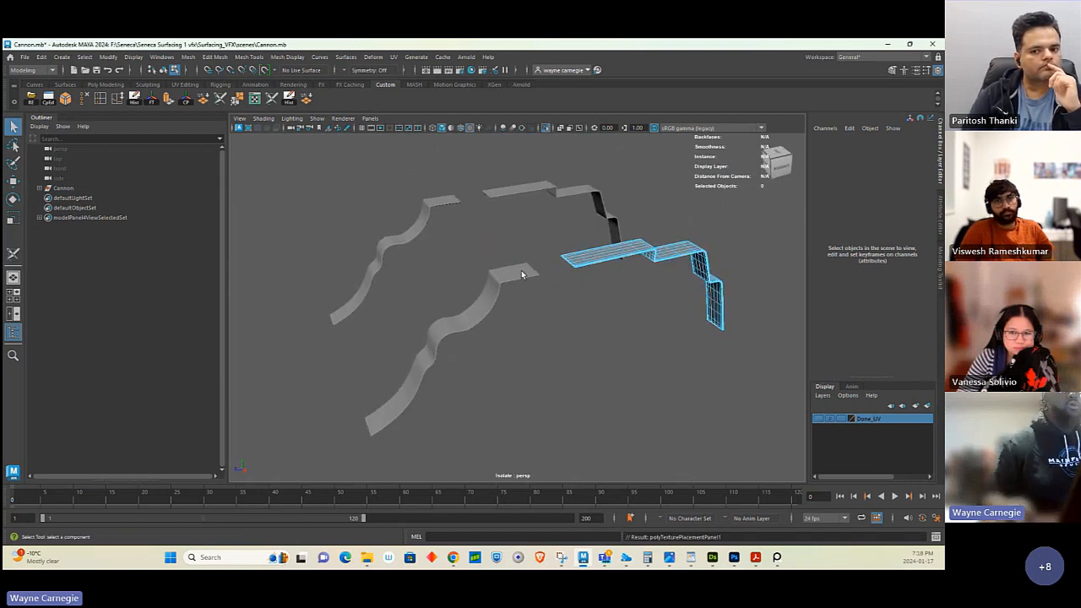
pyautogui.moveTo(521, 274); pyautogui.dragTo(584, 227, button='right')
pyautogui.click(588, 229)
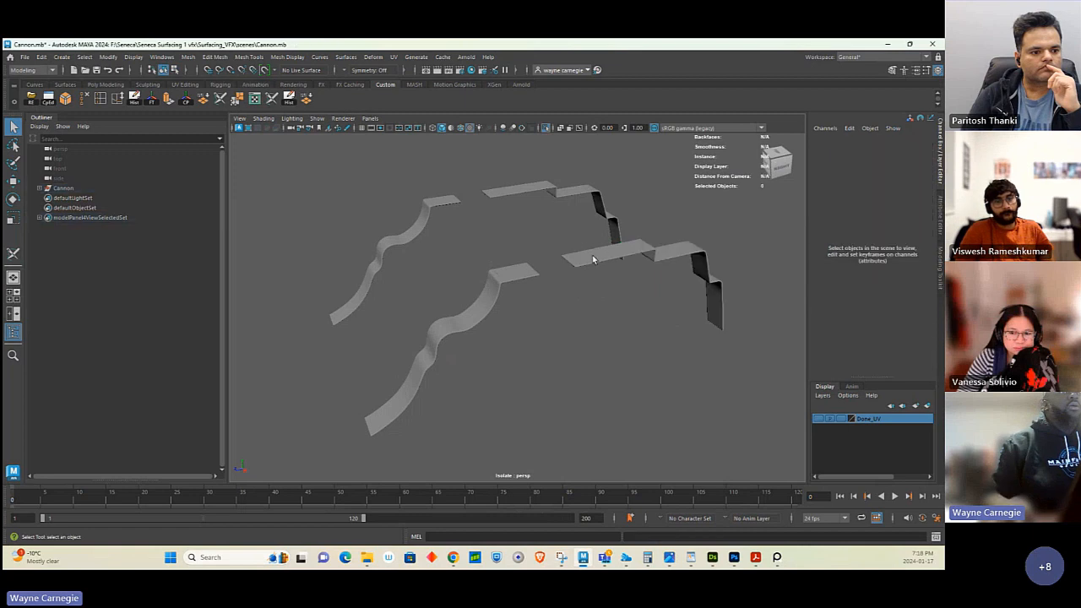
pyautogui.click(532, 273)
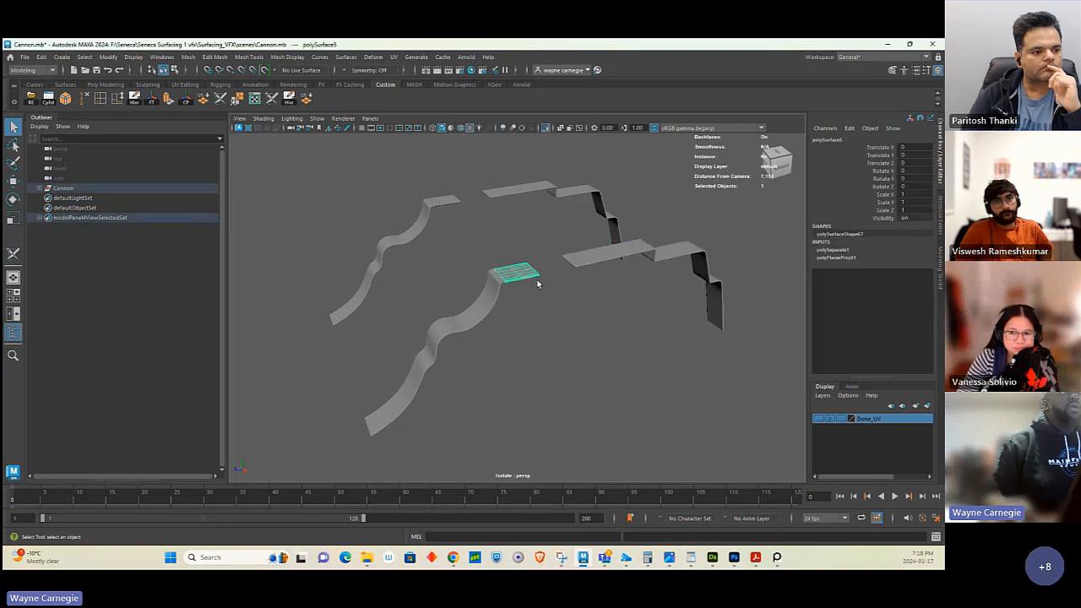
pyautogui.click(545, 127)
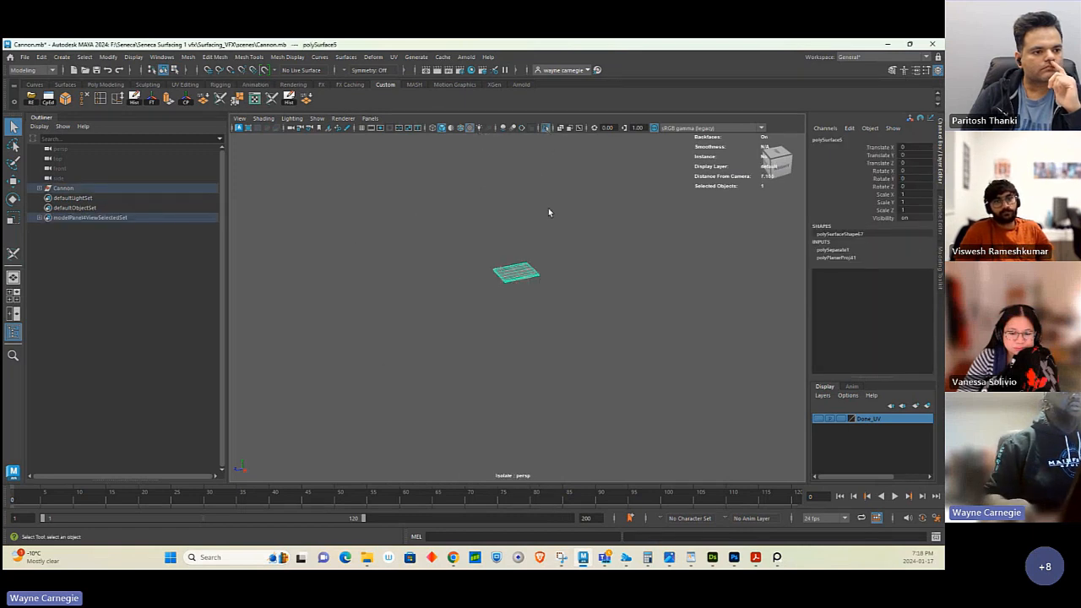
pyautogui.keyDown('alt'); pyautogui.moveTo(524, 337); pyautogui.dragTo(587, 304); pyautogui.keyUp('alt')
pyautogui.press('f')
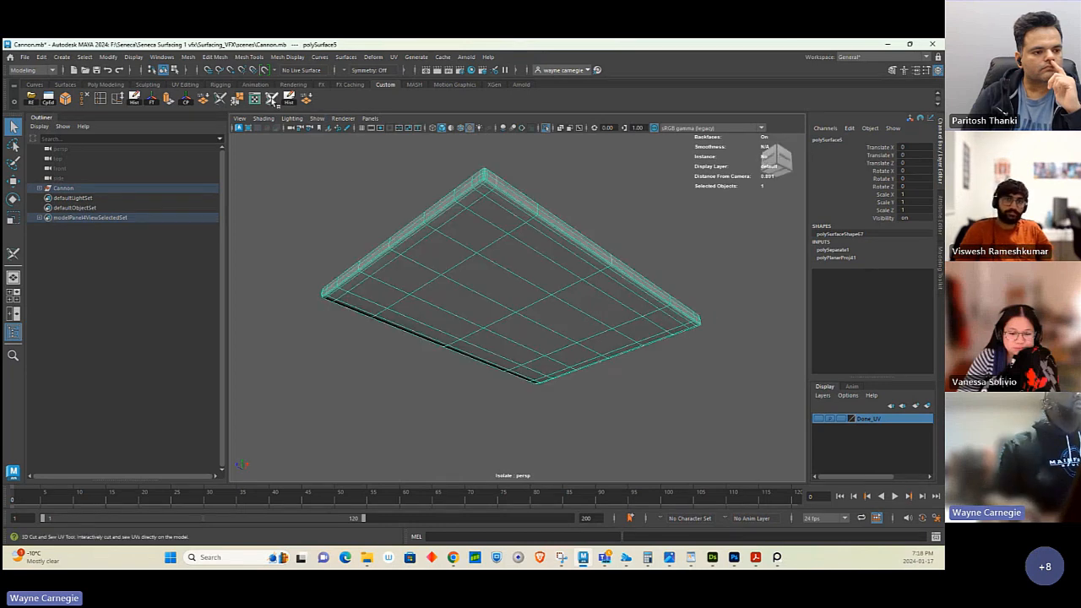
# - Cut UV seams on the flat plate along one vertical corner edge and the underside border meeting at that corner
pyautogui.press('y')
pyautogui.scroll(3, 545, 241)
pyautogui.scroll(2, 545, 240)
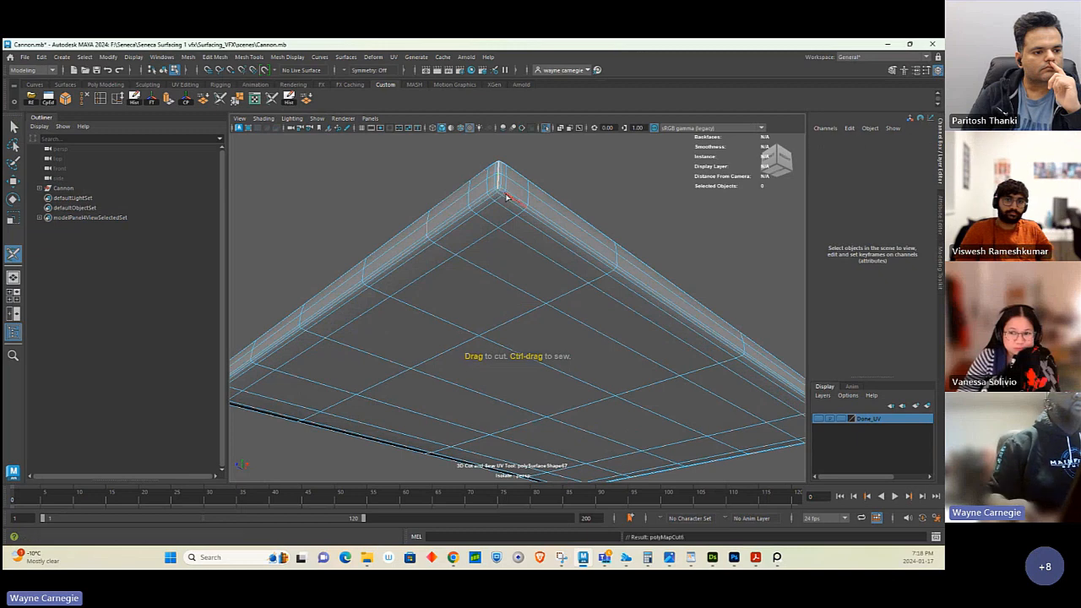
pyautogui.moveTo(499, 185)
pyautogui.mouseDown()
pyautogui.moveTo(506, 189)
pyautogui.moveTo(489, 198)
pyautogui.mouseUp()
pyautogui.doubleClick(494, 195)
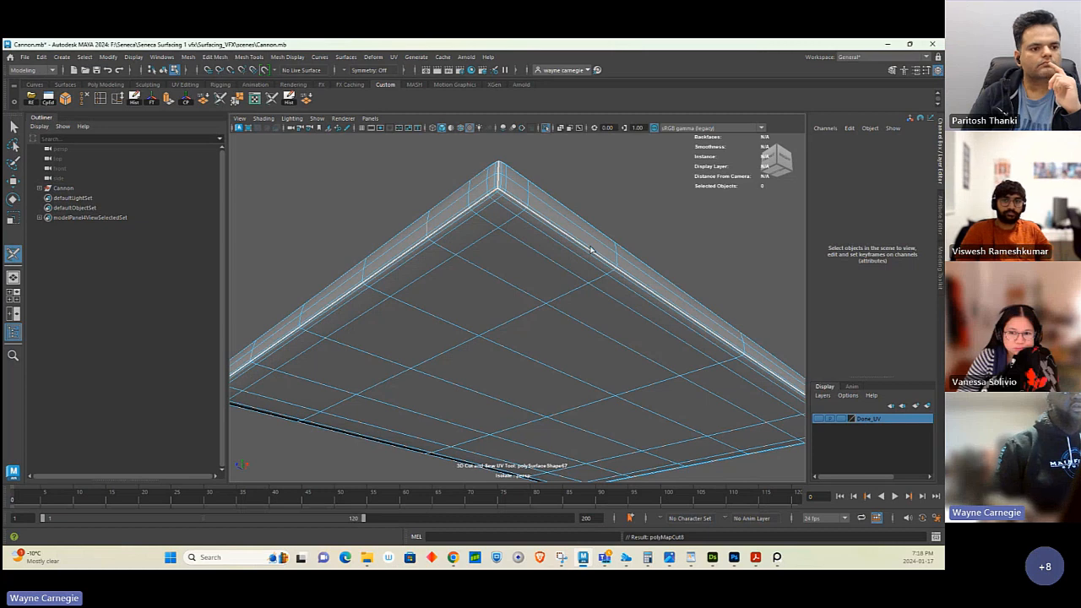
# - Cut the UV seam along another vertical corner edge of the flat plate and check the plate's sides
pyautogui.scroll(-5, 494, 195)
pyautogui.keyDown('alt'); pyautogui.moveTo(493, 195); pyautogui.dragTo(561, 317); pyautogui.keyUp('alt')
pyautogui.scroll(5, 613, 287)
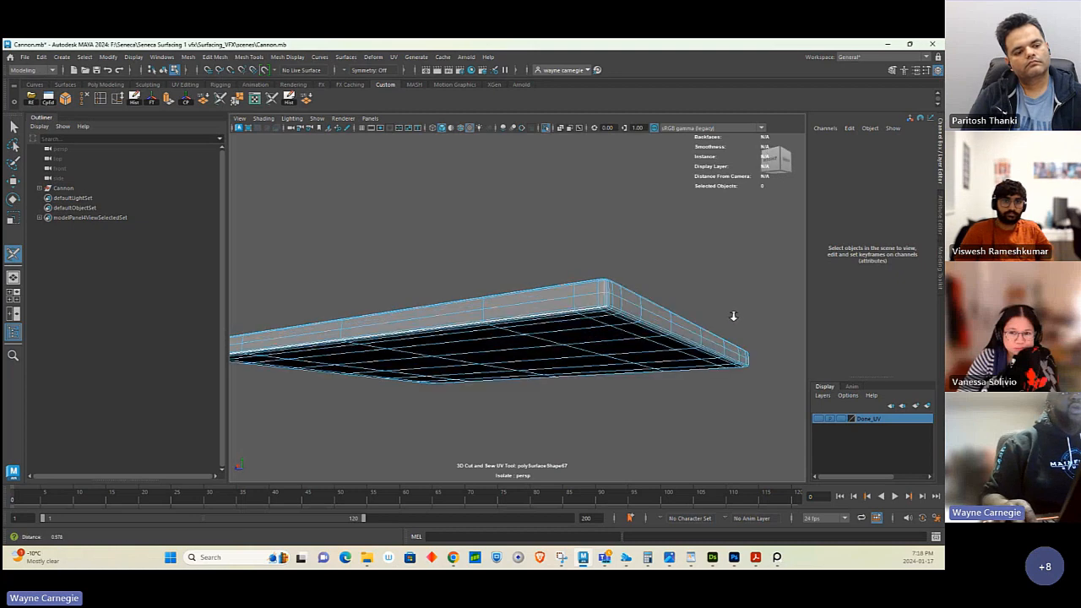
pyautogui.click(625, 302)
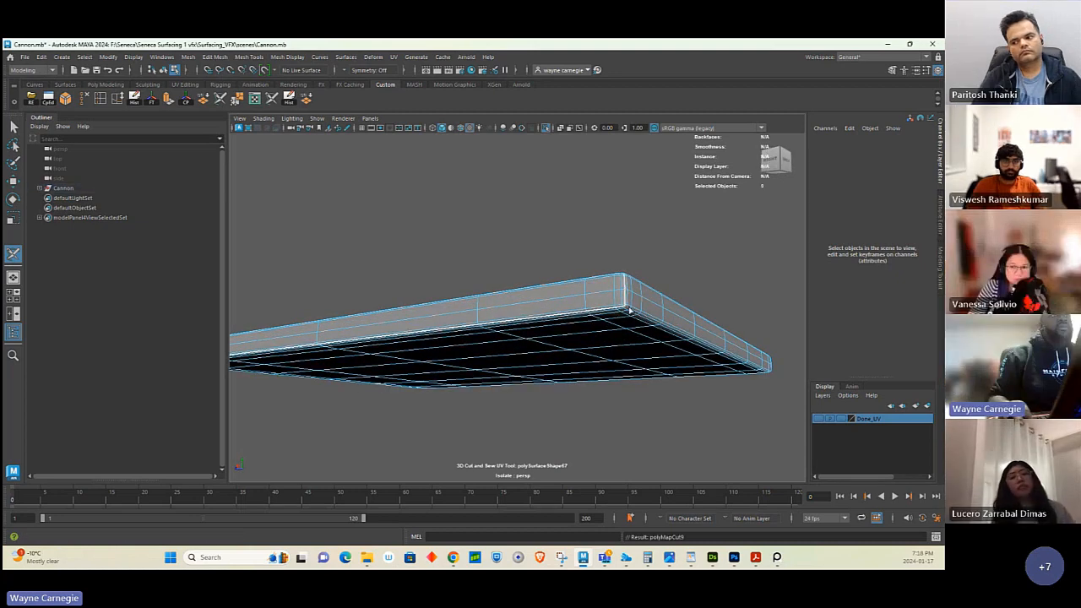
pyautogui.keyDown('alt'); pyautogui.moveTo(629, 312); pyautogui.dragTo(608, 343); pyautogui.keyUp('alt')
pyautogui.scroll(-5, 572, 285)
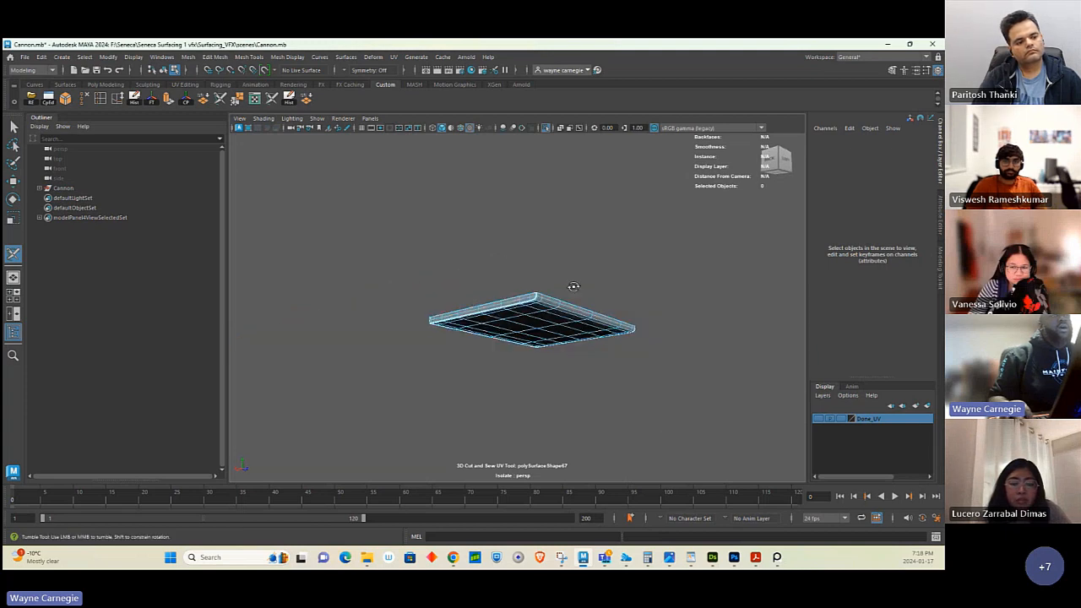
pyautogui.moveTo(572, 286)
pyautogui.keyDown('alt'); pyautogui.mouseDown()
pyautogui.moveTo(759, 289)
pyautogui.moveTo(680, 313)
pyautogui.moveTo(575, 303)
pyautogui.mouseUp(); pyautogui.keyUp('alt')
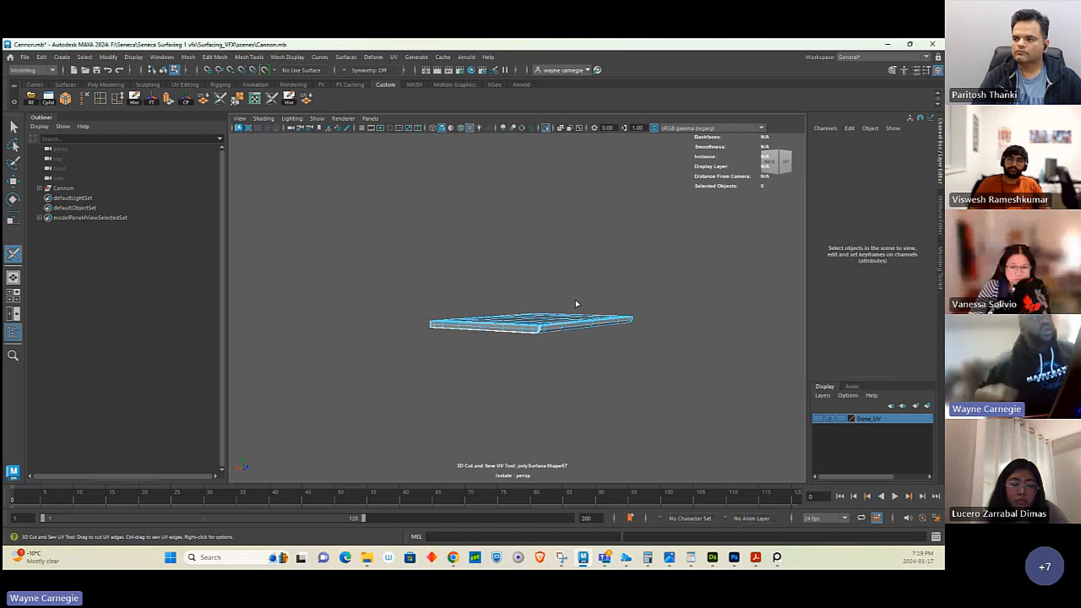
# - Turn off isolation of the flat plate and bring the full cannon assembly back into view
pyautogui.keyDown('alt'); pyautogui.moveTo(577, 303); pyautogui.dragTo(558, 224); pyautogui.keyUp('alt')
pyautogui.click(543, 127)
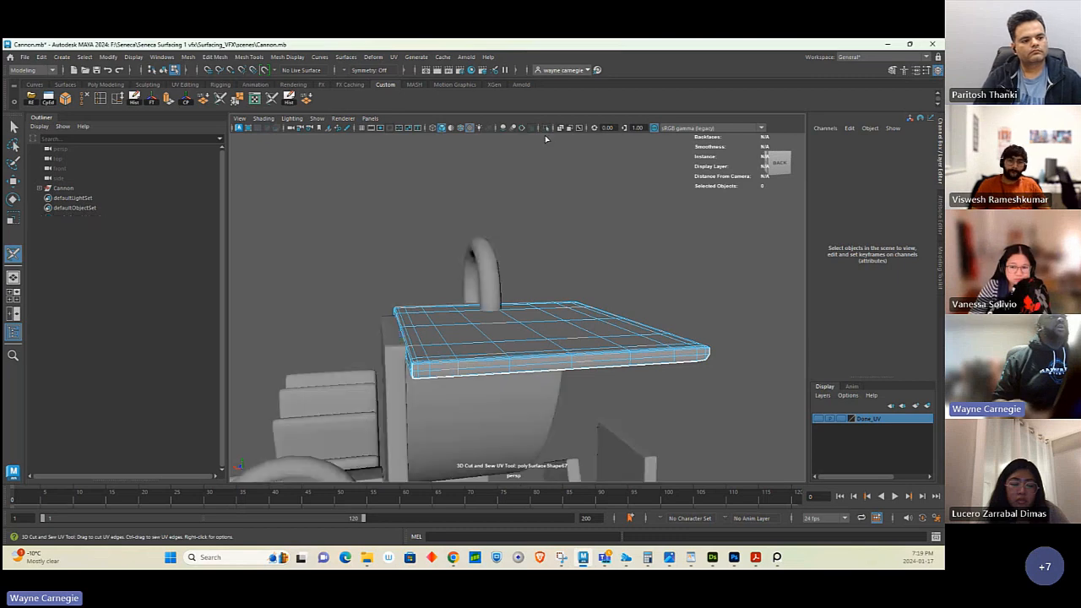
pyautogui.keyDown('alt'); pyautogui.moveTo(544, 135); pyautogui.dragTo(378, 343); pyautogui.keyUp('alt')
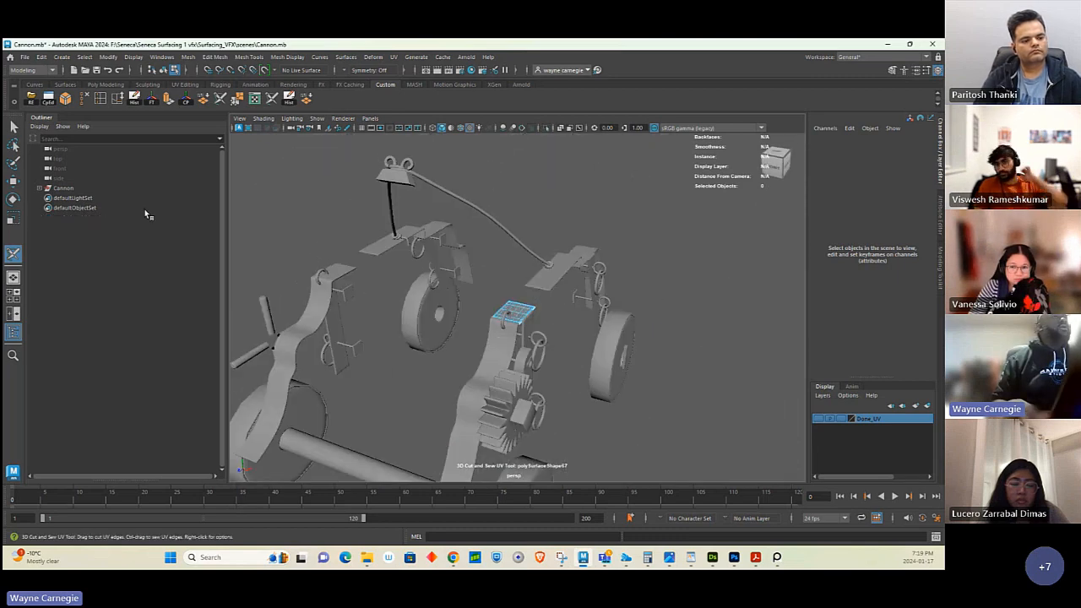
# - Return to object mode, isolate the front curved strap in a framed view and start the 3D Cut and Sew UV tool on it
pyautogui.click(14, 127)
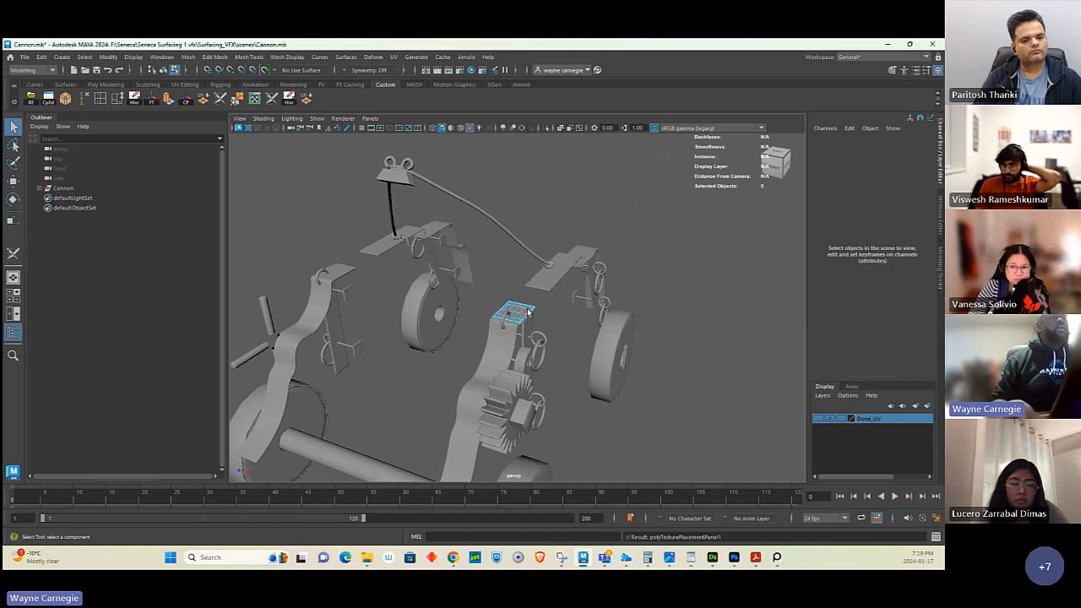
pyautogui.moveTo(528, 312); pyautogui.dragTo(578, 250, button='right')
pyautogui.click(712, 256)
pyautogui.click(519, 324)
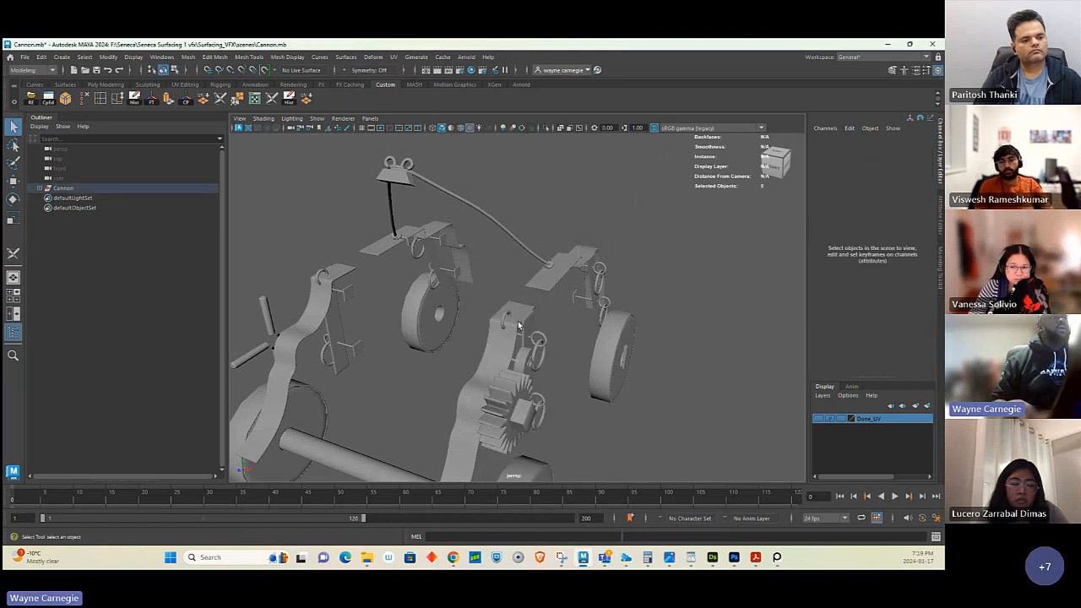
pyautogui.click(547, 127)
pyautogui.press('f')
pyautogui.keyDown('alt'); pyautogui.moveTo(579, 322); pyautogui.dragTo(557, 293); pyautogui.keyUp('alt')
pyautogui.click(271, 99)
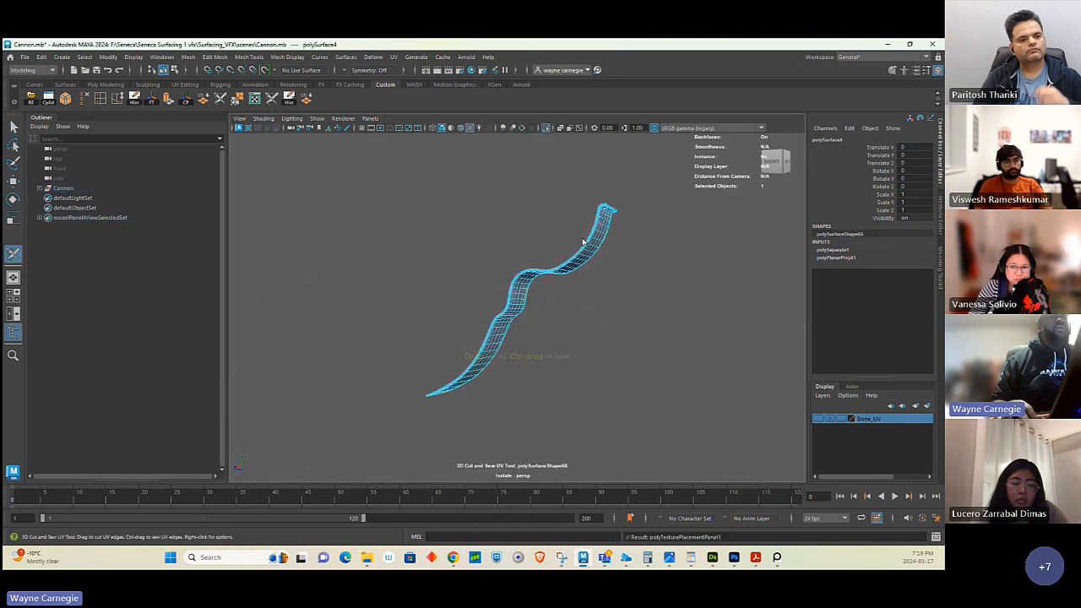
# - Cut UV seams at the curved strap's upper end along the underside border and the vertical corner edge meeting it
pyautogui.keyDown('alt'); pyautogui.moveTo(583, 241); pyautogui.dragTo(540, 237); pyautogui.keyUp('alt')
pyautogui.keyDown('alt'); pyautogui.moveTo(567, 268); pyautogui.dragTo(660, 293, button='right'); pyautogui.keyUp('alt')
pyautogui.keyDown('alt'); pyautogui.moveTo(564, 179); pyautogui.dragTo(460, 299, button='middle'); pyautogui.keyUp('alt')
pyautogui.keyDown('alt'); pyautogui.moveTo(507, 291); pyautogui.dragTo(620, 297, button='right'); pyautogui.keyUp('alt')
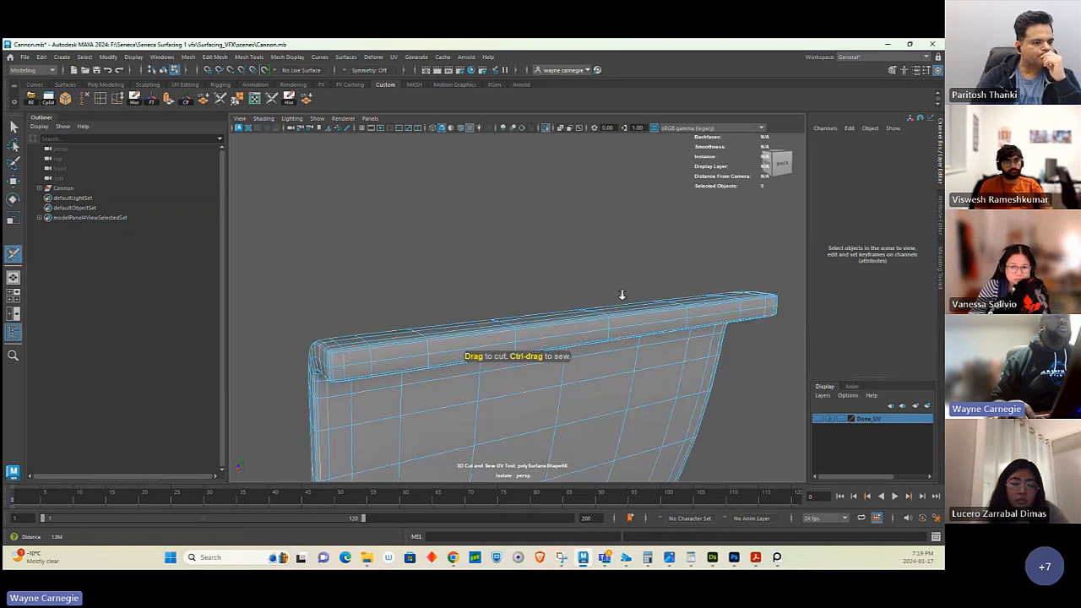
pyautogui.keyDown('alt'); pyautogui.moveTo(591, 293); pyautogui.dragTo(526, 285); pyautogui.keyUp('alt')
pyautogui.keyDown('alt'); pyautogui.moveTo(532, 447); pyautogui.dragTo(549, 282, button='middle'); pyautogui.keyUp('alt')
pyautogui.keyDown('alt'); pyautogui.moveTo(574, 205); pyautogui.dragTo(543, 342, button='middle'); pyautogui.keyUp('alt')
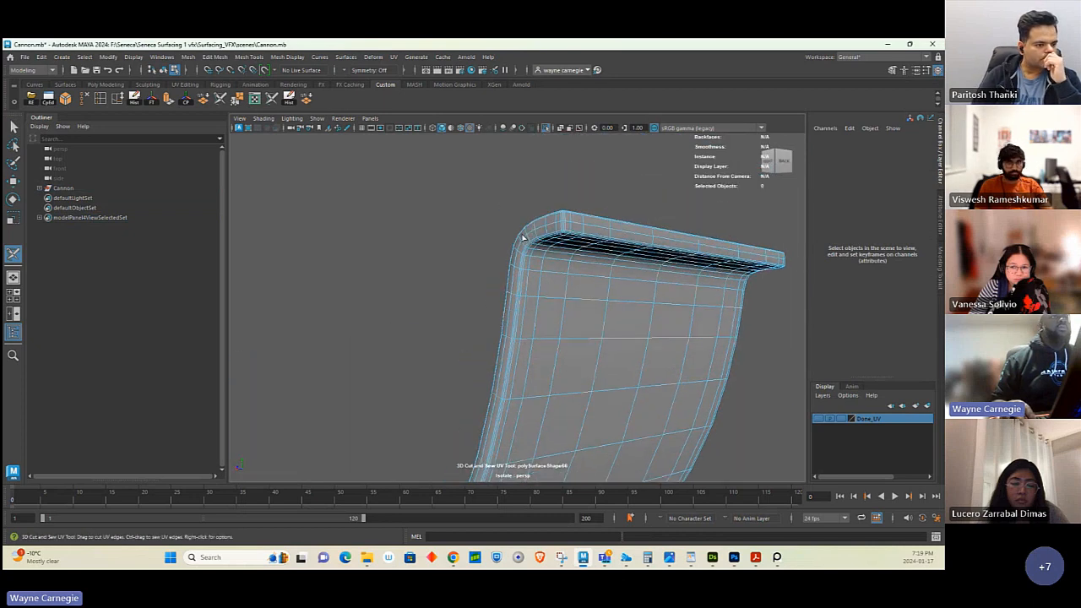
pyautogui.keyDown('alt'); pyautogui.moveTo(526, 236); pyautogui.dragTo(596, 232, button='right'); pyautogui.keyUp('alt')
pyautogui.keyDown('alt'); pyautogui.moveTo(596, 180); pyautogui.dragTo(536, 245, button='middle'); pyautogui.keyUp('alt')
pyautogui.keyDown('alt'); pyautogui.moveTo(545, 204); pyautogui.dragTo(582, 202, button='right'); pyautogui.keyUp('alt')
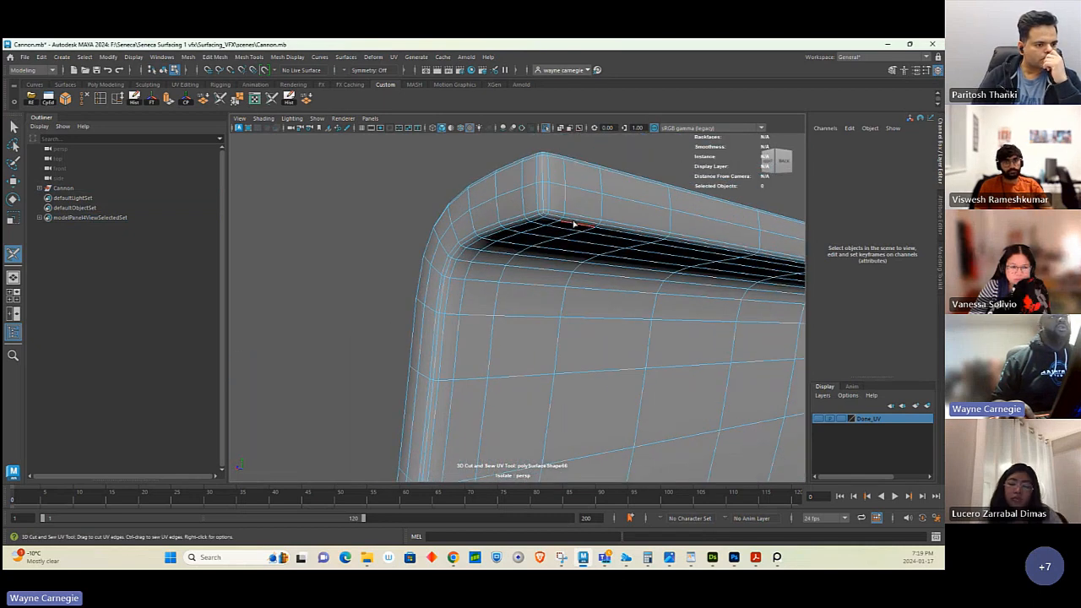
pyautogui.click(576, 221)
pyautogui.click(545, 205)
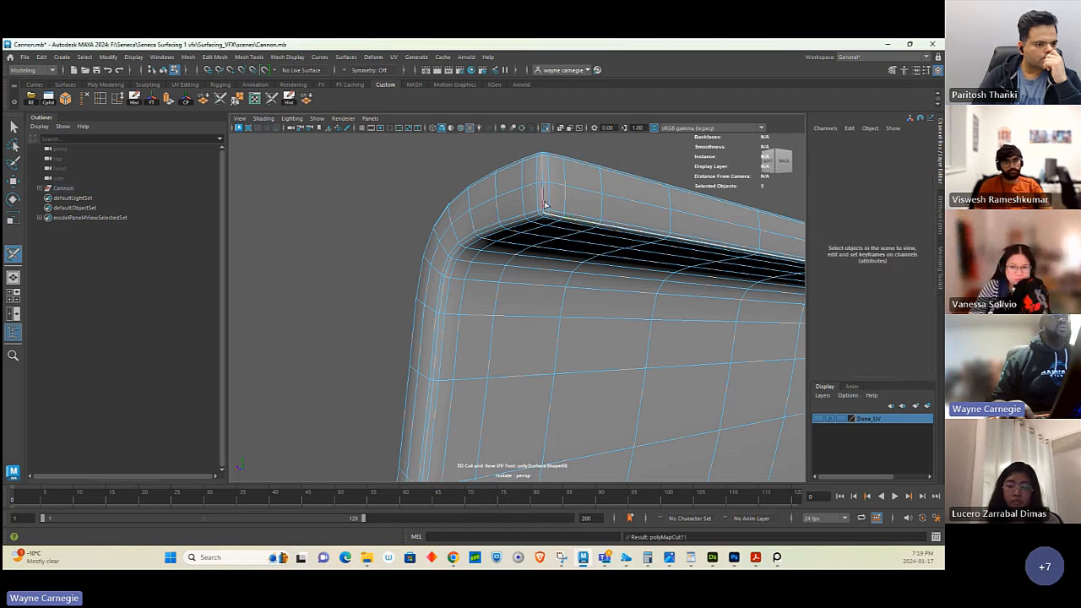
pyautogui.click(538, 211)
# - Cut the UV seam along one vertical corner edge at the curved strap's lower end
pyautogui.keyDown('alt'); pyautogui.moveTo(535, 218); pyautogui.dragTo(569, 234); pyautogui.keyUp('alt')
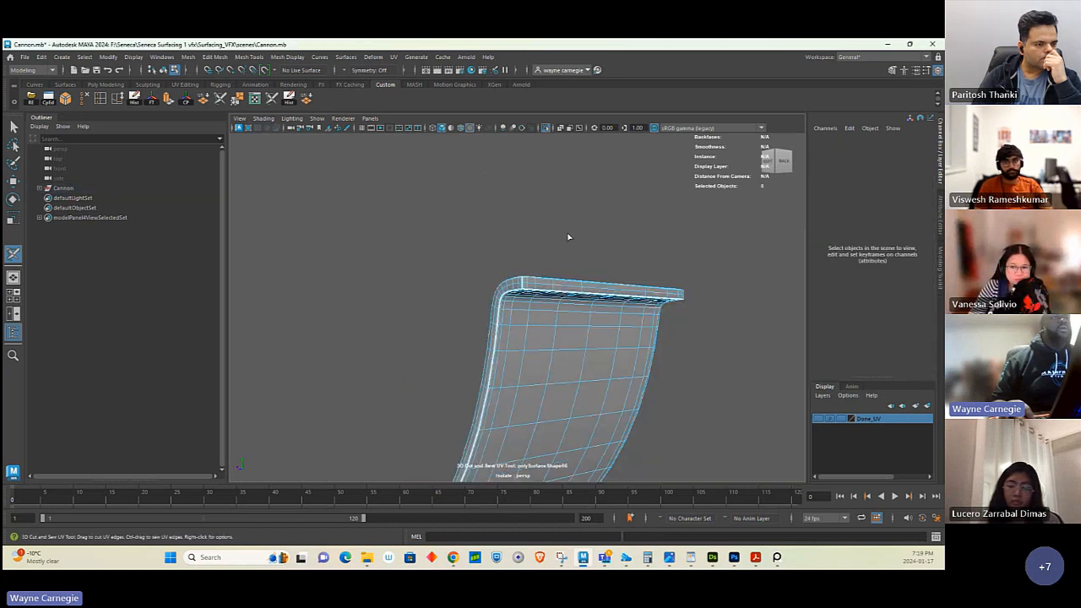
pyautogui.keyDown('alt'); pyautogui.moveTo(569, 234); pyautogui.dragTo(525, 236, button='middle'); pyautogui.keyUp('alt')
pyautogui.keyDown('alt'); pyautogui.moveTo(525, 236); pyautogui.dragTo(481, 328); pyautogui.keyUp('alt')
pyautogui.keyDown('alt'); pyautogui.moveTo(480, 328); pyautogui.dragTo(532, 359, button='right'); pyautogui.keyUp('alt')
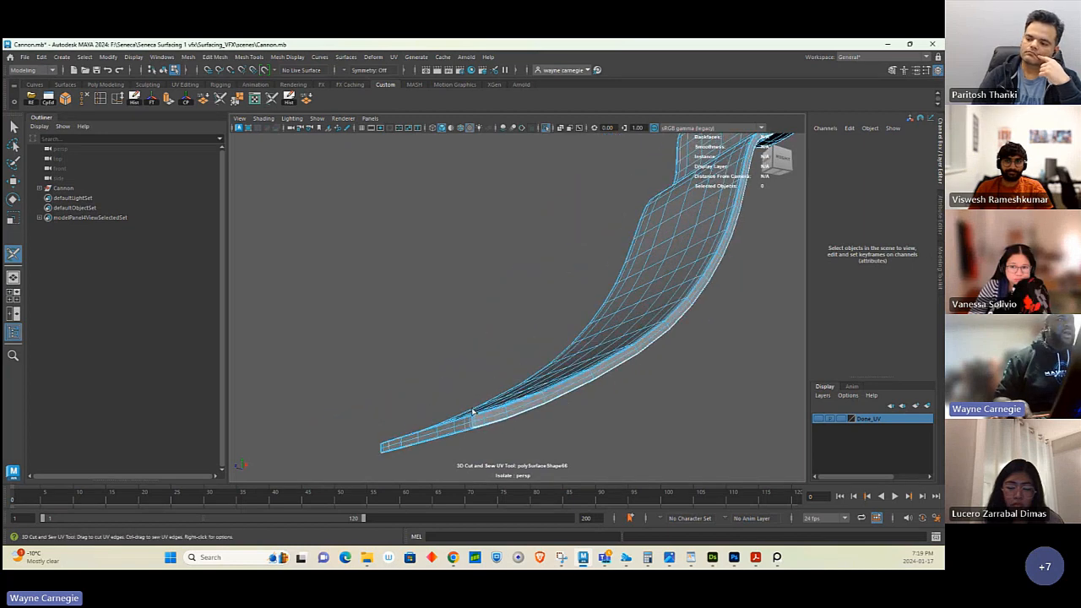
pyautogui.keyDown('alt'); pyautogui.moveTo(532, 358); pyautogui.dragTo(502, 323); pyautogui.keyUp('alt')
pyautogui.keyDown('alt'); pyautogui.moveTo(501, 323); pyautogui.dragTo(537, 359, button='right'); pyautogui.keyUp('alt')
pyautogui.keyDown('alt'); pyautogui.moveTo(537, 359); pyautogui.dragTo(548, 307); pyautogui.keyUp('alt')
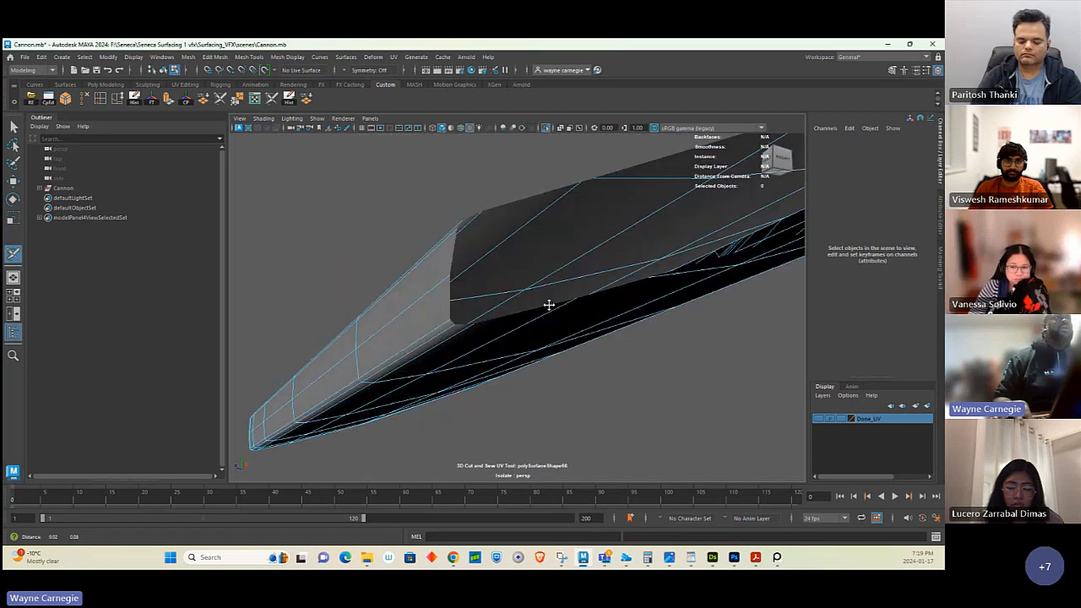
pyautogui.keyDown('alt'); pyautogui.moveTo(548, 306); pyautogui.dragTo(522, 332, button='right'); pyautogui.keyUp('alt')
pyautogui.keyDown('alt'); pyautogui.moveTo(522, 333); pyautogui.dragTo(522, 261); pyautogui.keyUp('alt')
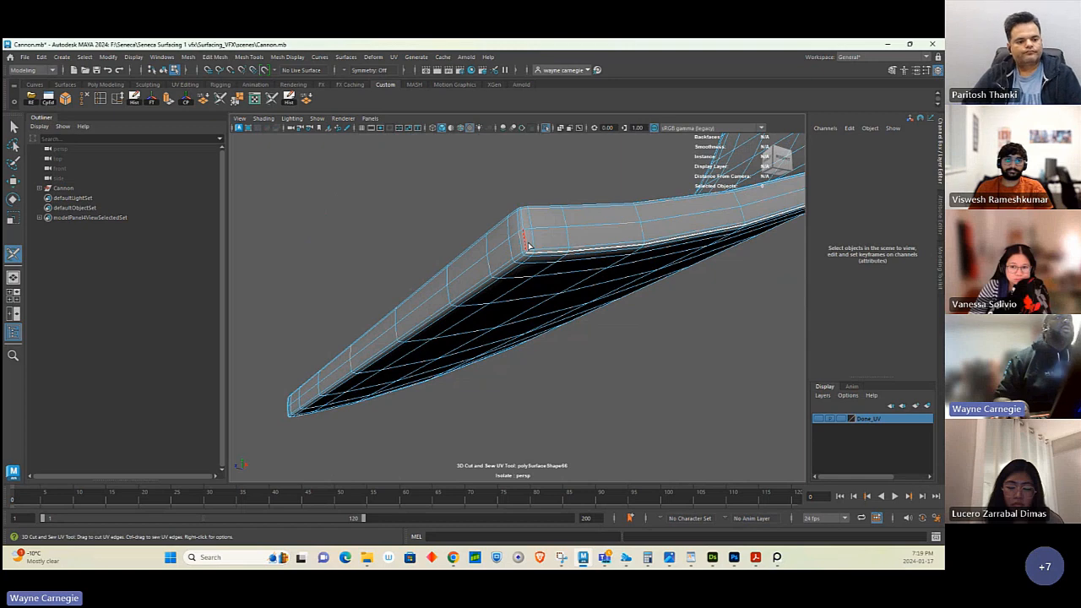
pyautogui.click(521, 262)
# - Cut the UV seam along the other vertical corner edge at the curved strap's lower end
pyautogui.keyDown('alt'); pyautogui.moveTo(609, 325); pyautogui.dragTo(579, 335, button='right'); pyautogui.keyUp('alt')
pyautogui.keyDown('alt'); pyautogui.moveTo(579, 335); pyautogui.dragTo(559, 356); pyautogui.keyUp('alt')
pyautogui.keyDown('alt'); pyautogui.moveTo(559, 357); pyautogui.dragTo(607, 358, button='middle'); pyautogui.keyUp('alt')
pyautogui.keyDown('alt'); pyautogui.moveTo(608, 357); pyautogui.dragTo(509, 313); pyautogui.keyUp('alt')
pyautogui.keyDown('alt'); pyautogui.moveTo(509, 314); pyautogui.dragTo(585, 354, button='right'); pyautogui.keyUp('alt')
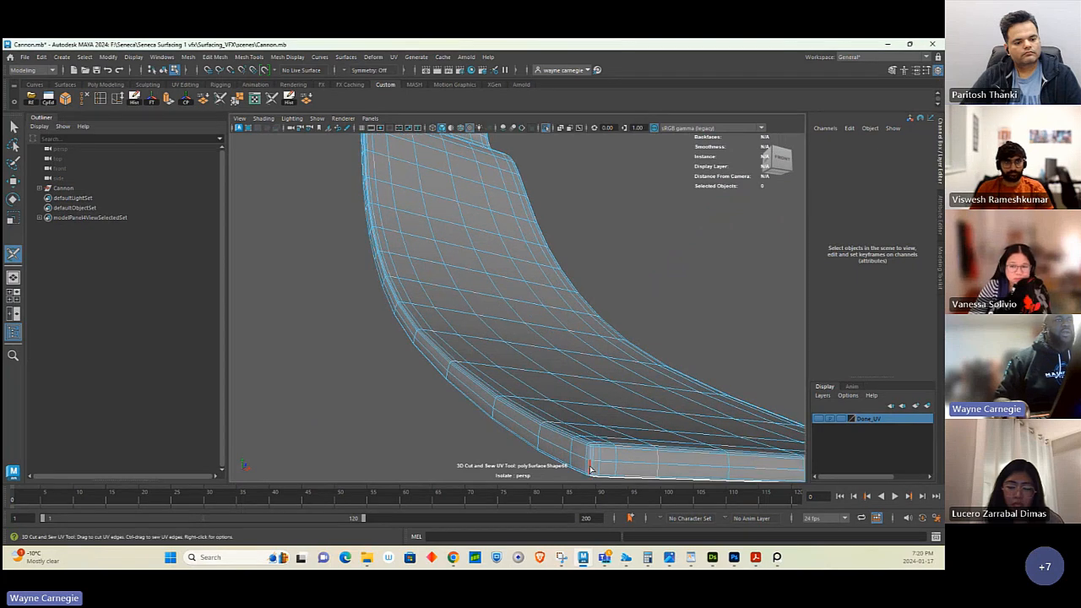
pyautogui.click(591, 470)
# - Turn off isolation of the curved strap and leave the UV cutting tool
pyautogui.keyDown('alt'); pyautogui.moveTo(591, 469); pyautogui.dragTo(555, 414, button='right'); pyautogui.keyUp('alt')
pyautogui.keyDown('alt'); pyautogui.moveTo(555, 415); pyautogui.dragTo(470, 384); pyautogui.keyUp('alt')
pyautogui.keyDown('alt'); pyautogui.moveTo(471, 383); pyautogui.dragTo(458, 420, button='middle'); pyautogui.keyUp('alt')
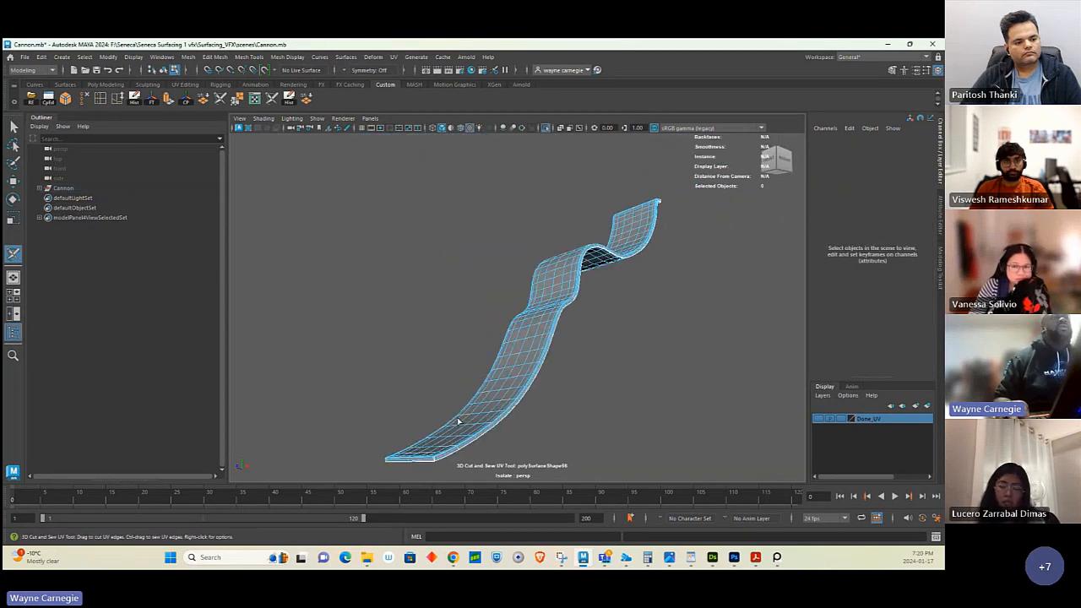
pyautogui.keyDown('alt'); pyautogui.moveTo(458, 421); pyautogui.dragTo(532, 304); pyautogui.keyUp('alt')
pyautogui.click(545, 127)
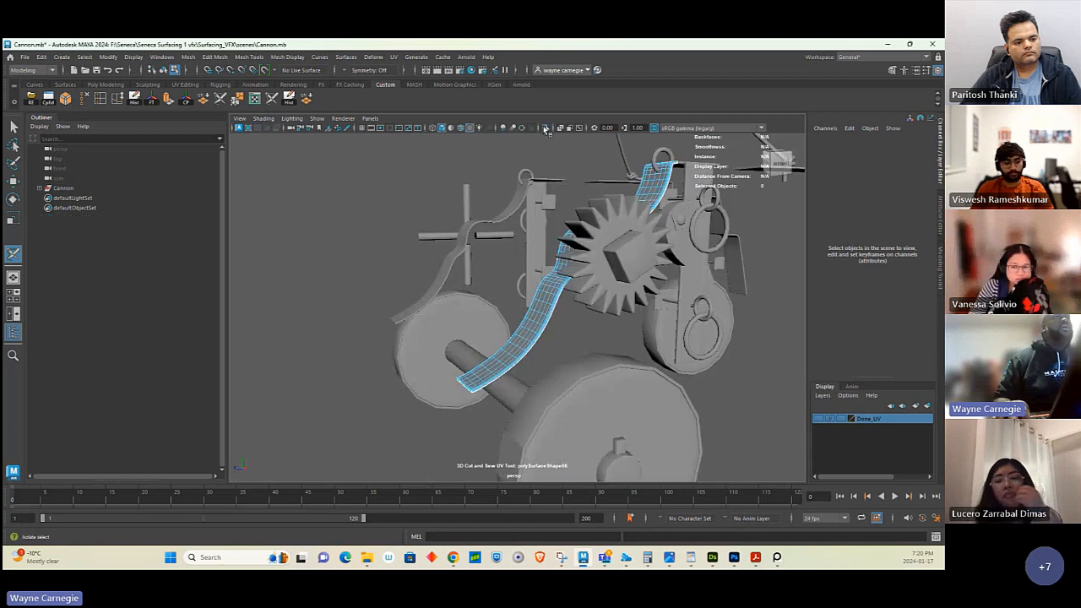
pyautogui.press('q')
# - In object mode, select the curved strap, its flat top plate and the stepped strap, and isolate the three pieces
pyautogui.keyDown('alt'); pyautogui.moveTo(282, 166); pyautogui.dragTo(555, 299); pyautogui.keyUp('alt')
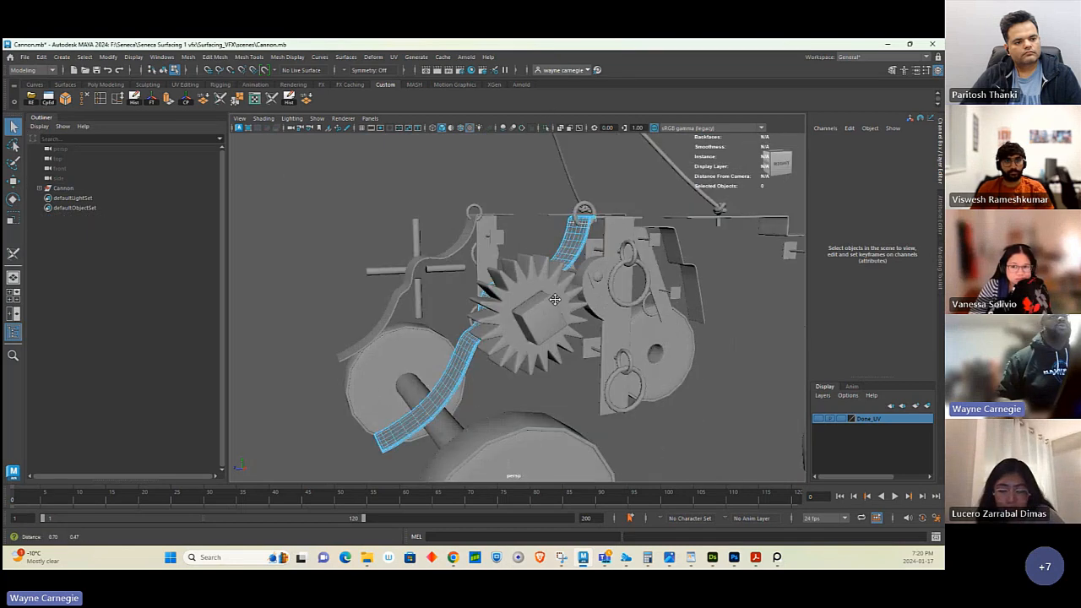
pyautogui.keyDown('alt'); pyautogui.moveTo(554, 299); pyautogui.dragTo(516, 297, button='middle'); pyautogui.keyUp('alt')
pyautogui.keyDown('alt'); pyautogui.moveTo(516, 297); pyautogui.dragTo(504, 263, button='right'); pyautogui.keyUp('alt')
pyautogui.keyDown('alt'); pyautogui.moveTo(504, 263); pyautogui.dragTo(523, 256); pyautogui.keyUp('alt')
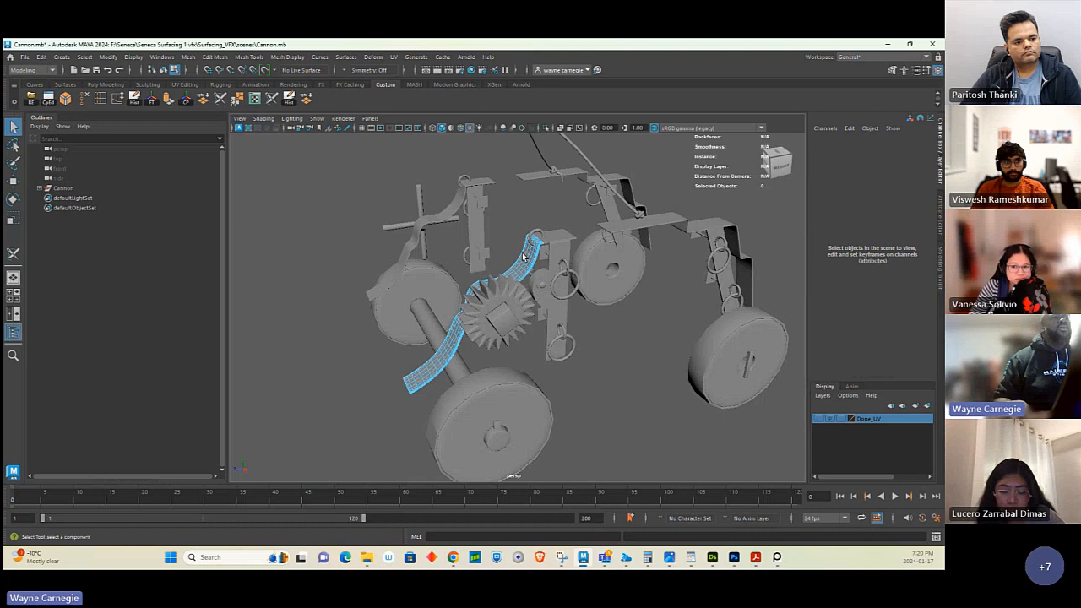
pyautogui.moveTo(522, 257); pyautogui.dragTo(545, 255, button='right')
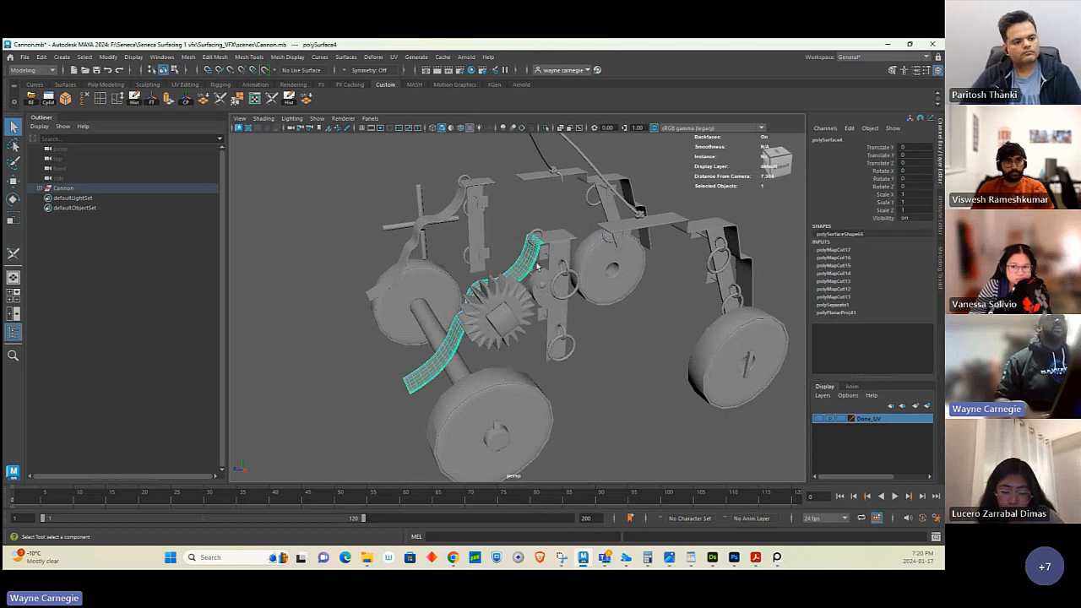
pyautogui.keyDown('shift'); pyautogui.click(568, 234); pyautogui.keyUp('shift')
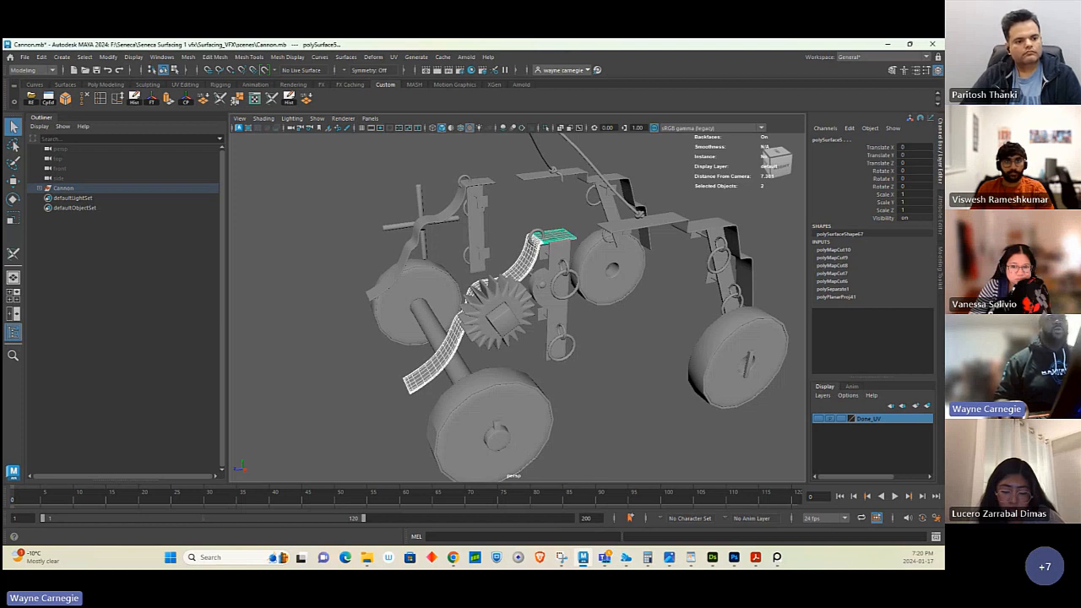
pyautogui.keyDown('shift'); pyautogui.click(665, 226); pyautogui.keyUp('shift')
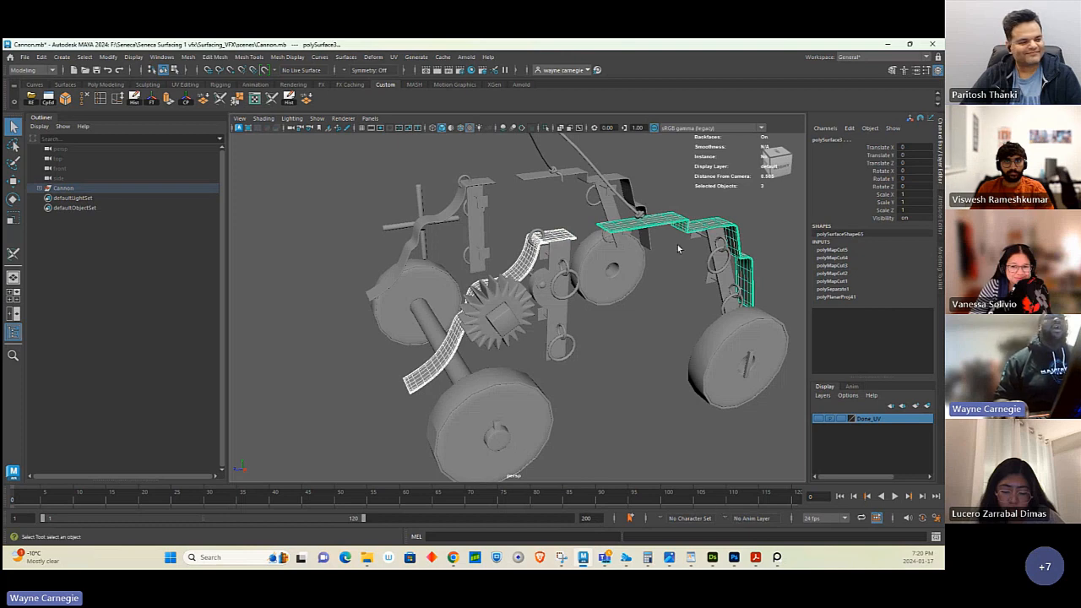
pyautogui.click(547, 128)
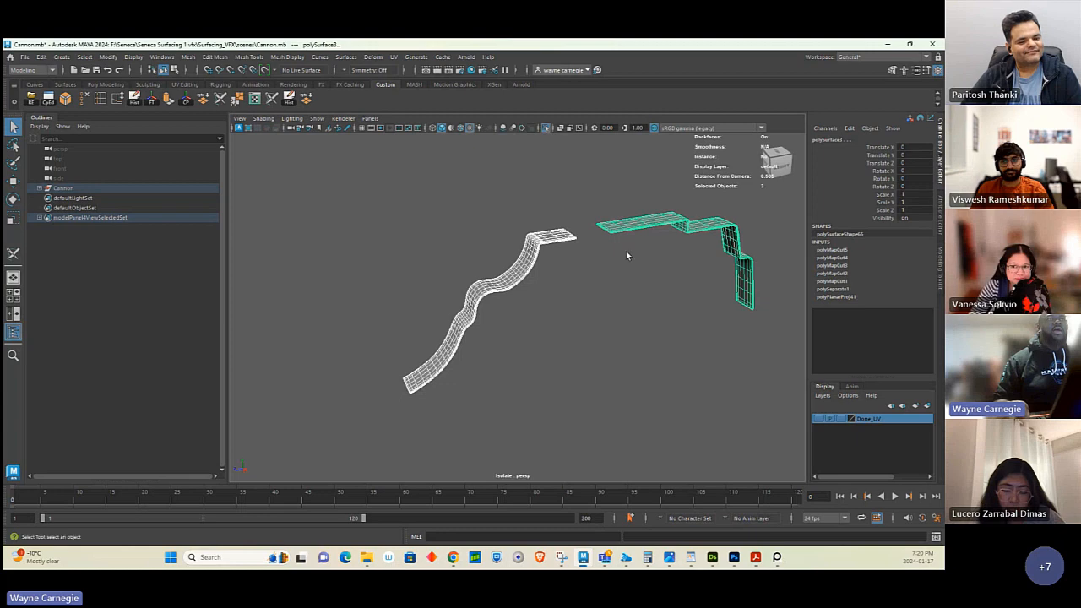
# - Open the UV Editor for the three isolated strap pieces and maximize it
pyautogui.keyDown('alt'); pyautogui.moveTo(626, 251); pyautogui.dragTo(628, 253); pyautogui.keyUp('alt')
pyautogui.keyDown('alt'); pyautogui.moveTo(598, 307); pyautogui.dragTo(548, 309); pyautogui.keyUp('alt')
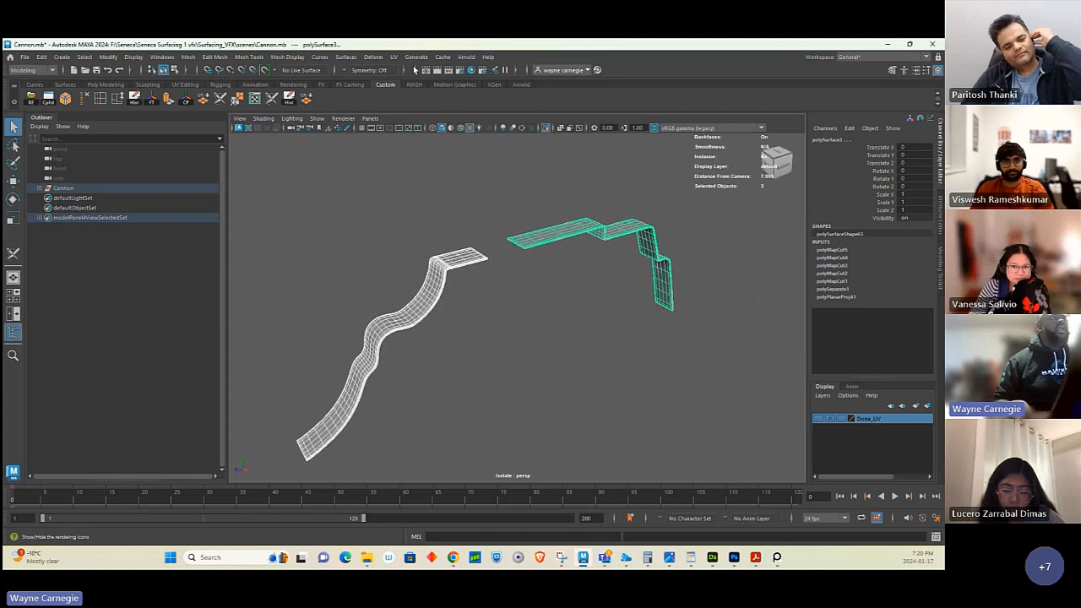
pyautogui.click(393, 57)
pyautogui.click(414, 75)
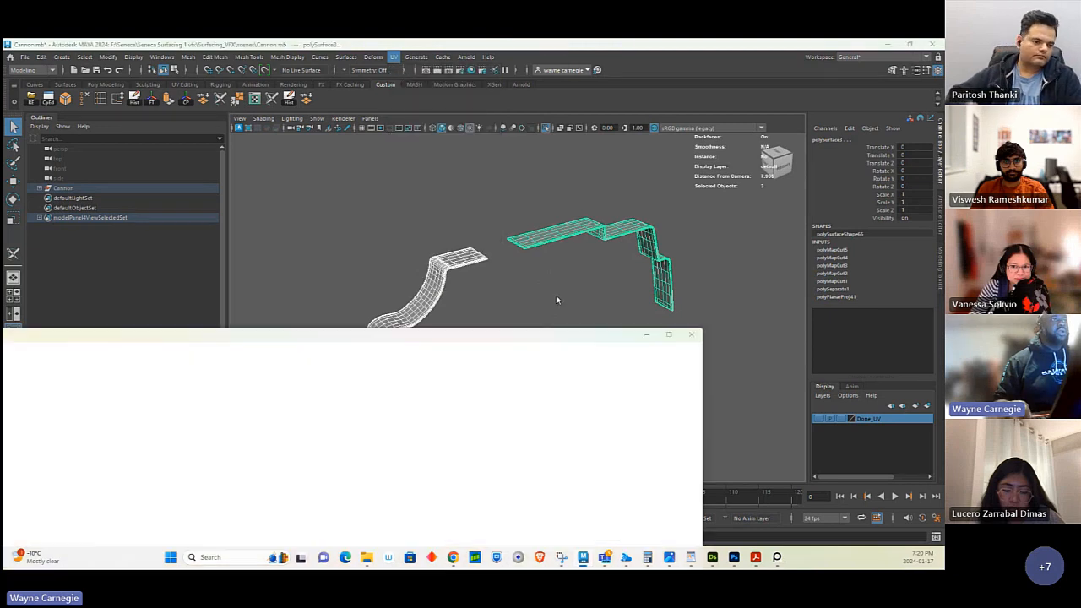
pyautogui.click(668, 336)
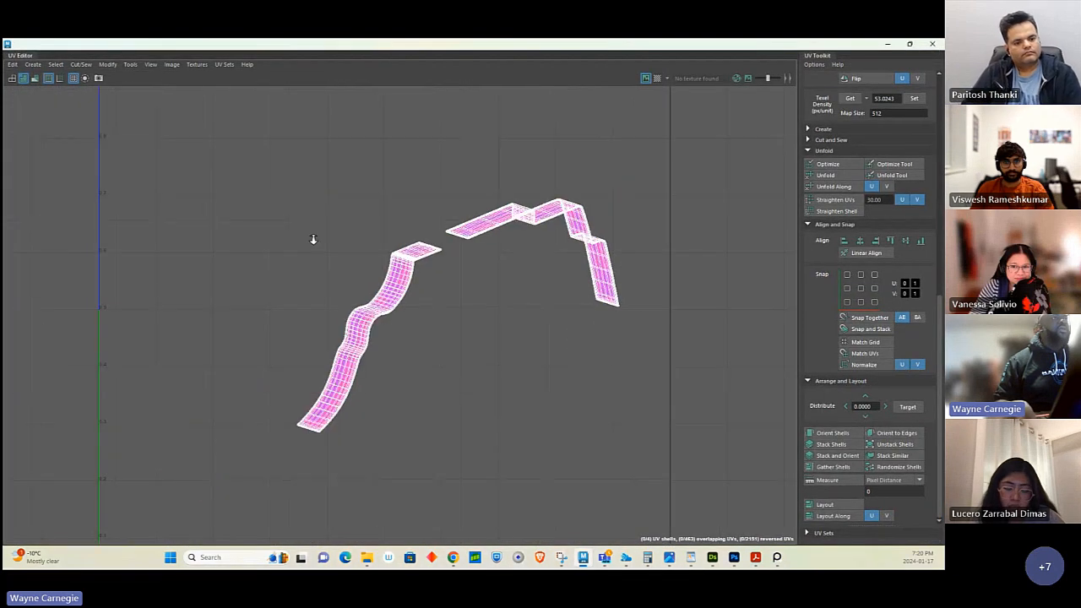
# - Select all UVs of the three strap pieces, unfold them and orient their shells
pyautogui.moveTo(366, 215); pyautogui.dragTo(409, 211, button='right')
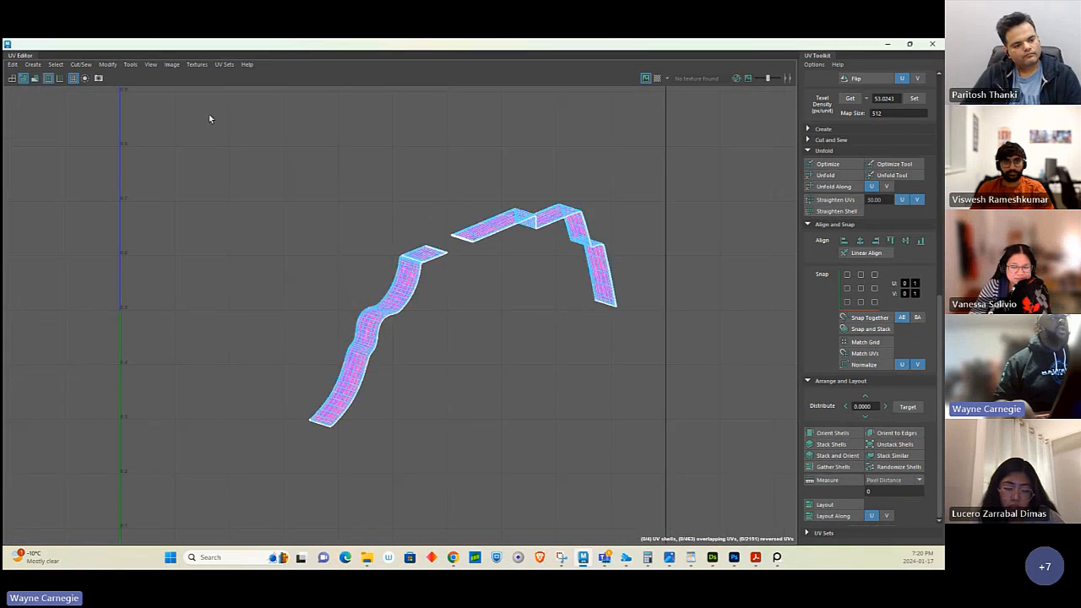
pyautogui.moveTo(209, 115); pyautogui.dragTo(731, 555)
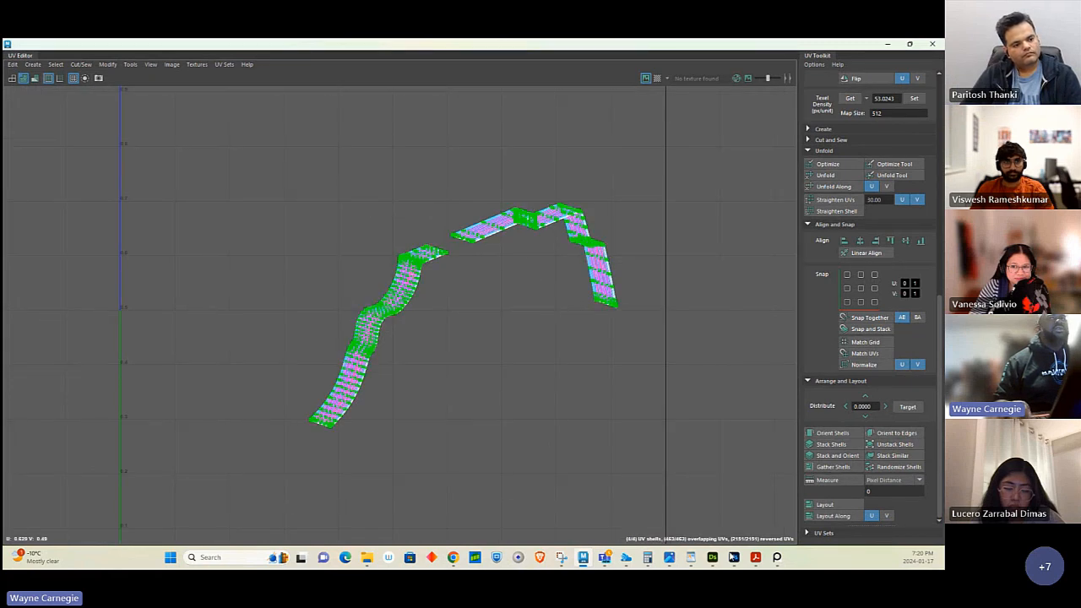
pyautogui.click(825, 175)
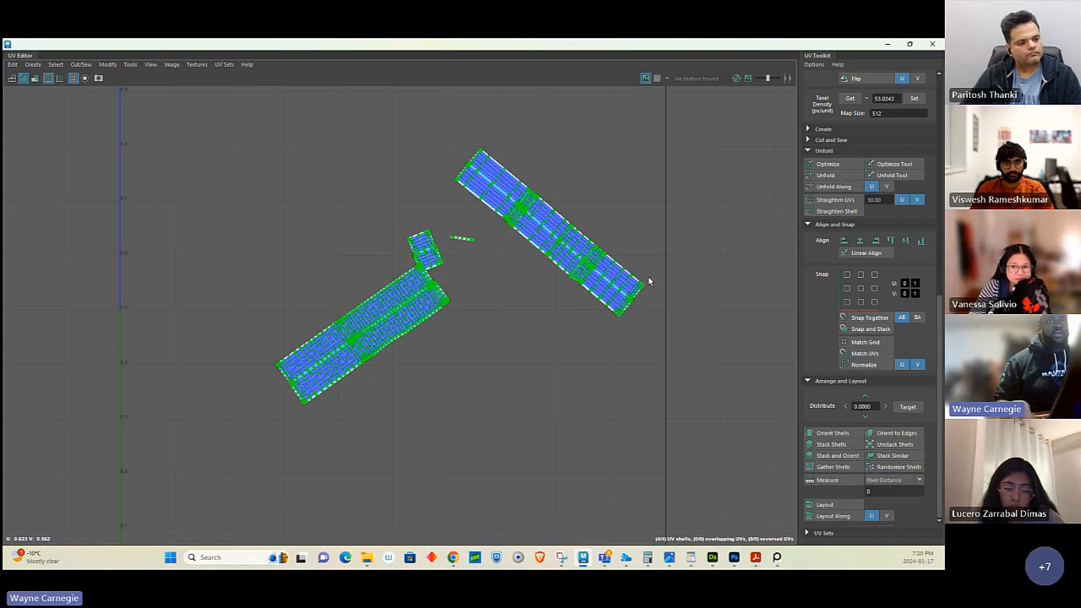
pyautogui.click(849, 433)
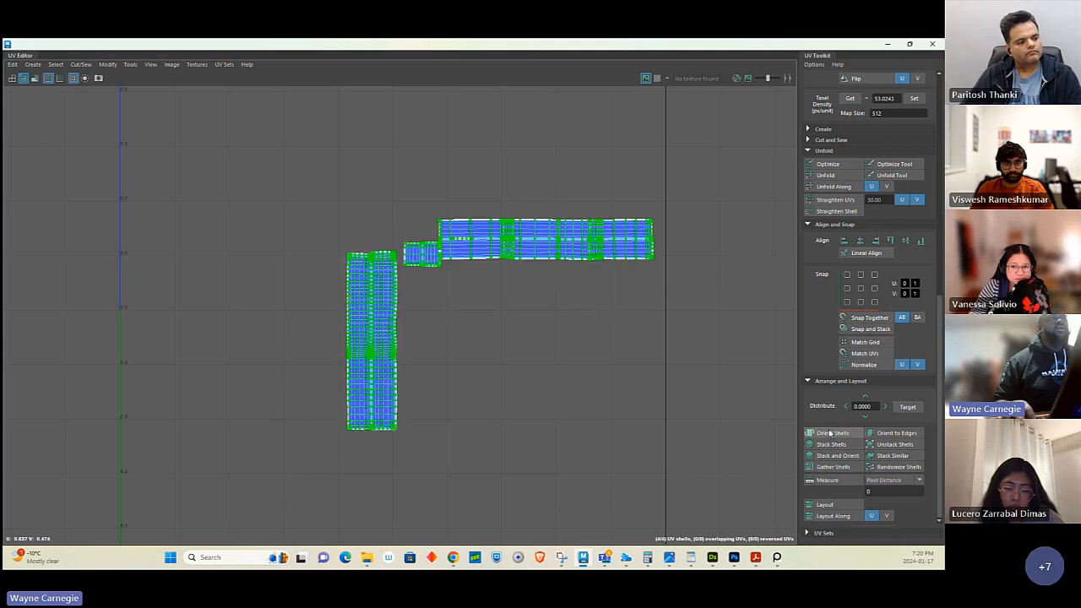
# - Select the long horizontal UV shell of the stepped strap and rotate it 90 degrees to stand upright
pyautogui.moveTo(539, 229); pyautogui.dragTo(668, 234, button='right')
pyautogui.moveTo(516, 185); pyautogui.dragTo(583, 289)
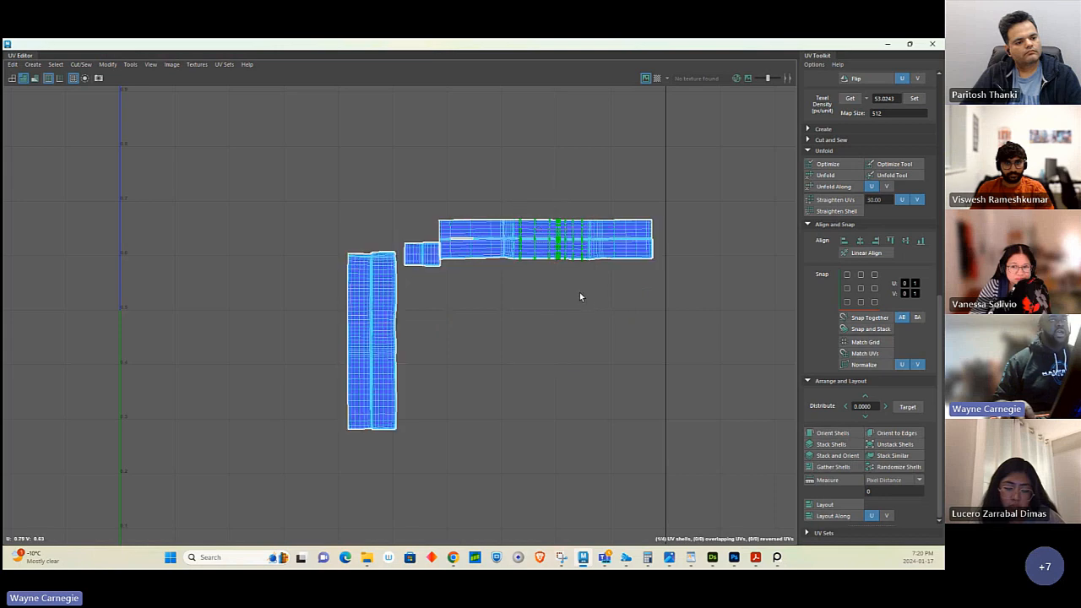
pyautogui.keyDown('ctrl'); pyautogui.moveTo(579, 292); pyautogui.dragTo(622, 307, button='right'); pyautogui.keyUp('ctrl')
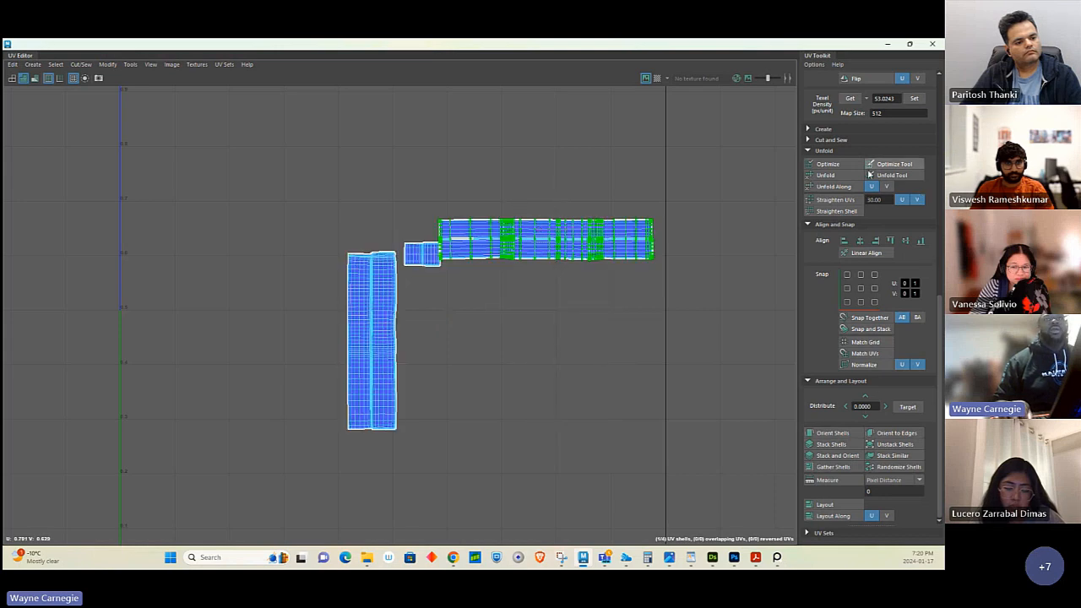
pyautogui.scroll(4, 869, 175)
pyautogui.click(886, 145)
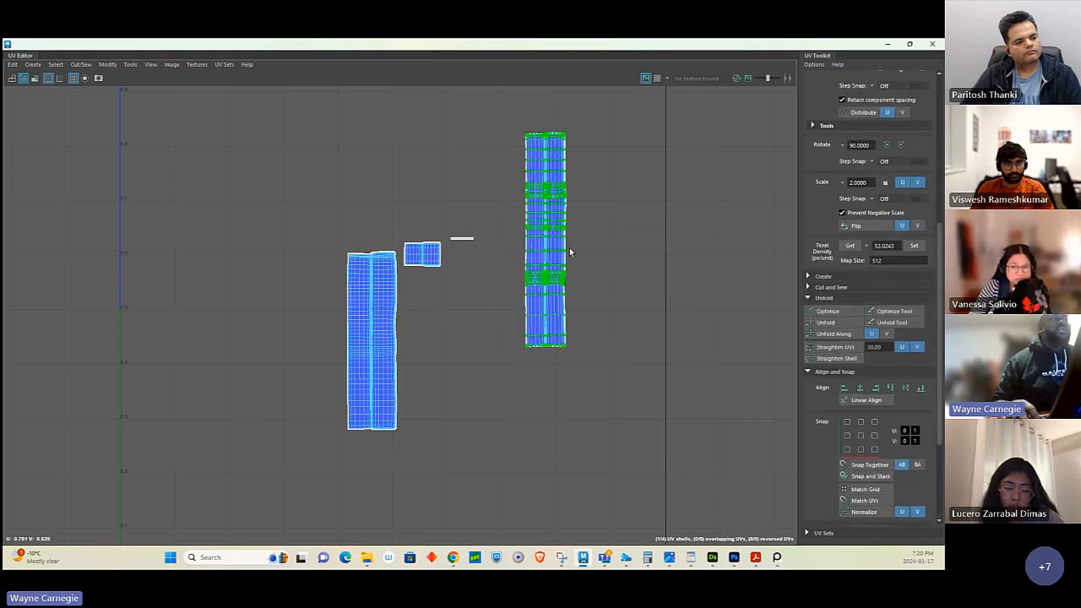
# - Select the curved strap's shell and the two small shells, and move them to the other side of the rotated shell
pyautogui.moveTo(402, 227); pyautogui.dragTo(444, 303)
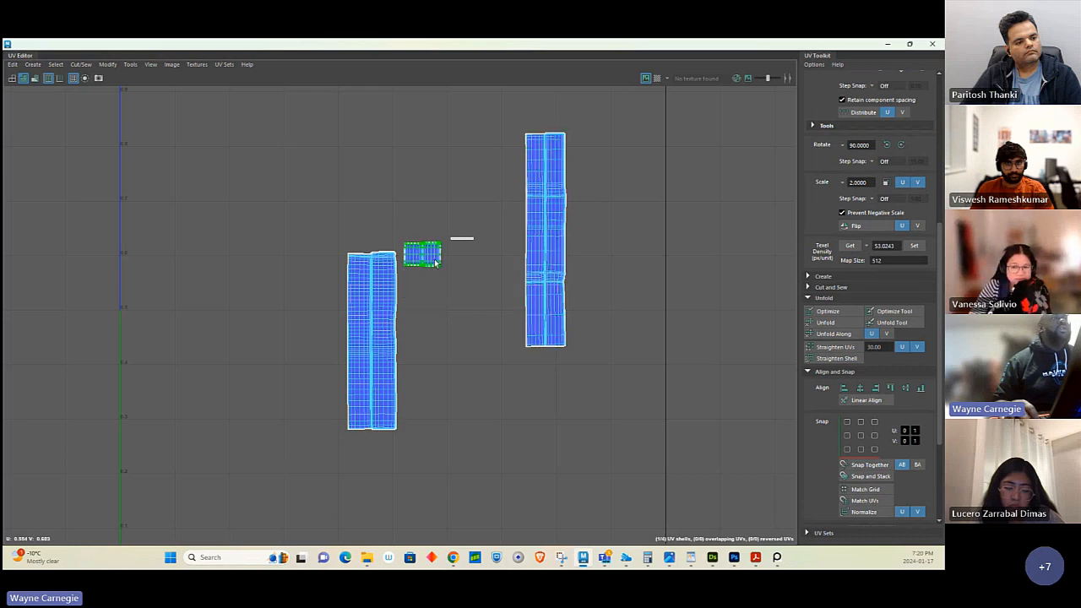
pyautogui.moveTo(310, 181); pyautogui.dragTo(518, 533)
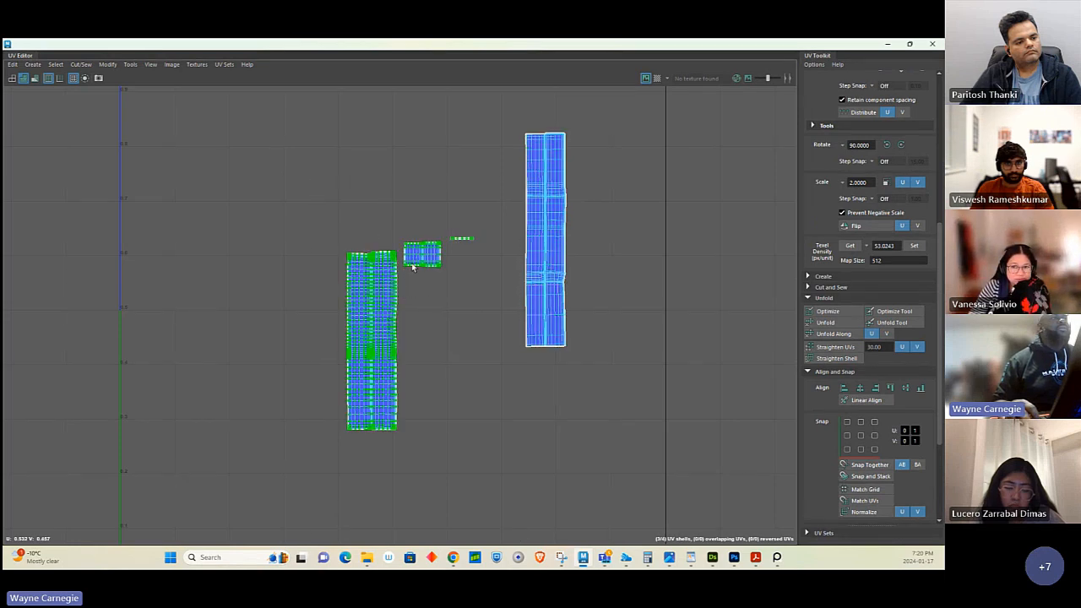
pyautogui.press('w')
pyautogui.moveTo(413, 332); pyautogui.dragTo(633, 217)
pyautogui.keyDown('alt'); pyautogui.moveTo(707, 291); pyautogui.dragTo(684, 327, button='middle'); pyautogui.keyUp('alt')
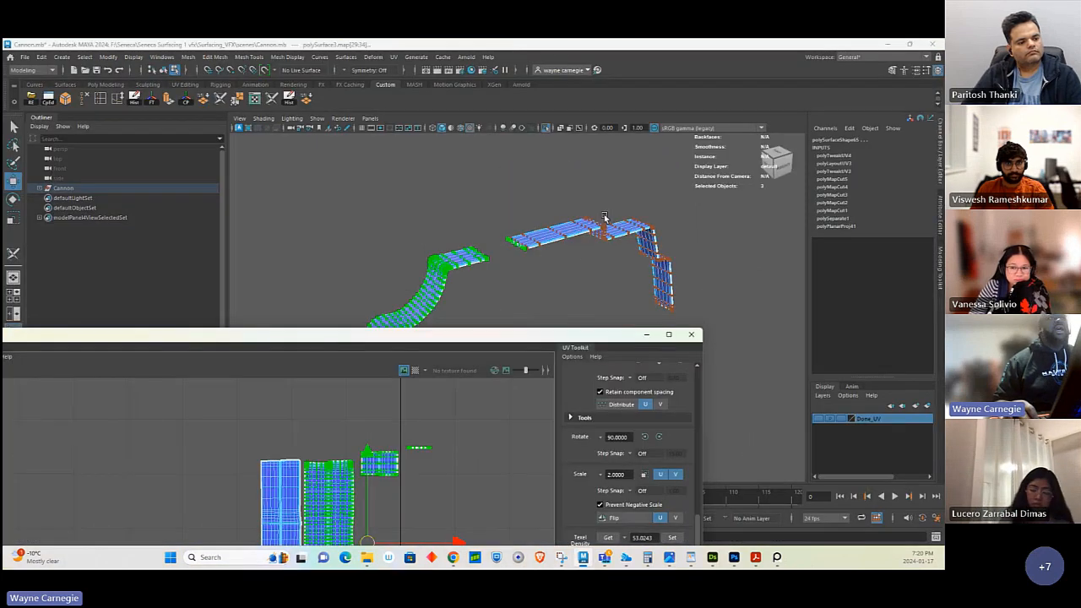
# - Reduce the UV Editor to a smaller window and bring the isolated straps into view in the 3D viewport
pyautogui.click(909, 43)
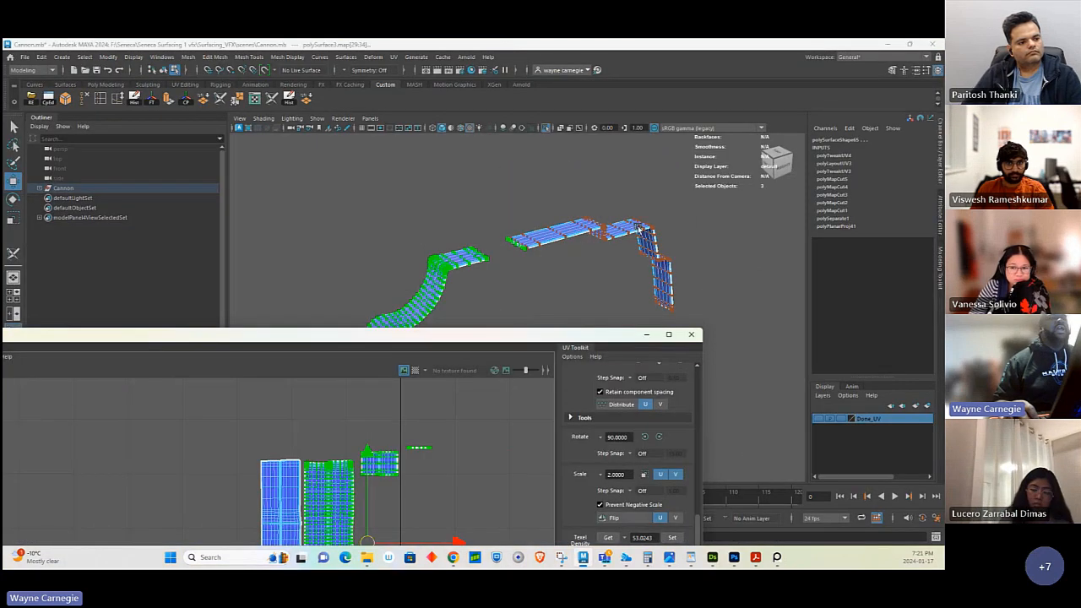
pyautogui.keyDown('alt'); pyautogui.moveTo(639, 229); pyautogui.dragTo(576, 229, button='right'); pyautogui.keyUp('alt')
pyautogui.keyDown('alt'); pyautogui.moveTo(576, 229); pyautogui.dragTo(572, 176, button='middle'); pyautogui.keyUp('alt')
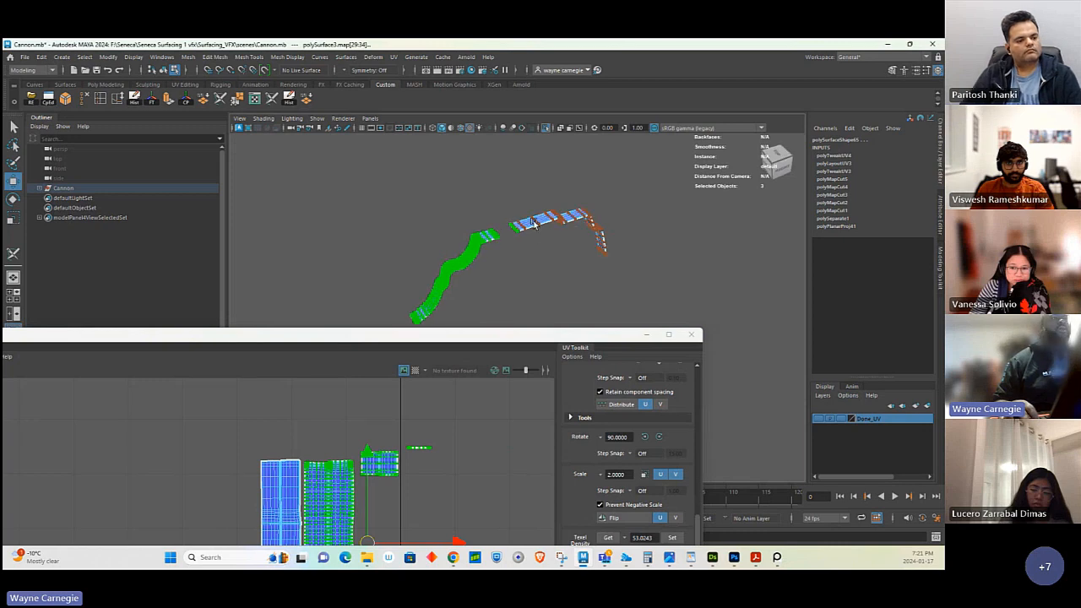
# - Select the three unwrapped strap pieces as objects, delete their construction history and end the isolated view
pyautogui.moveTo(534, 222); pyautogui.dragTo(591, 232, button='right')
pyautogui.click(551, 224)
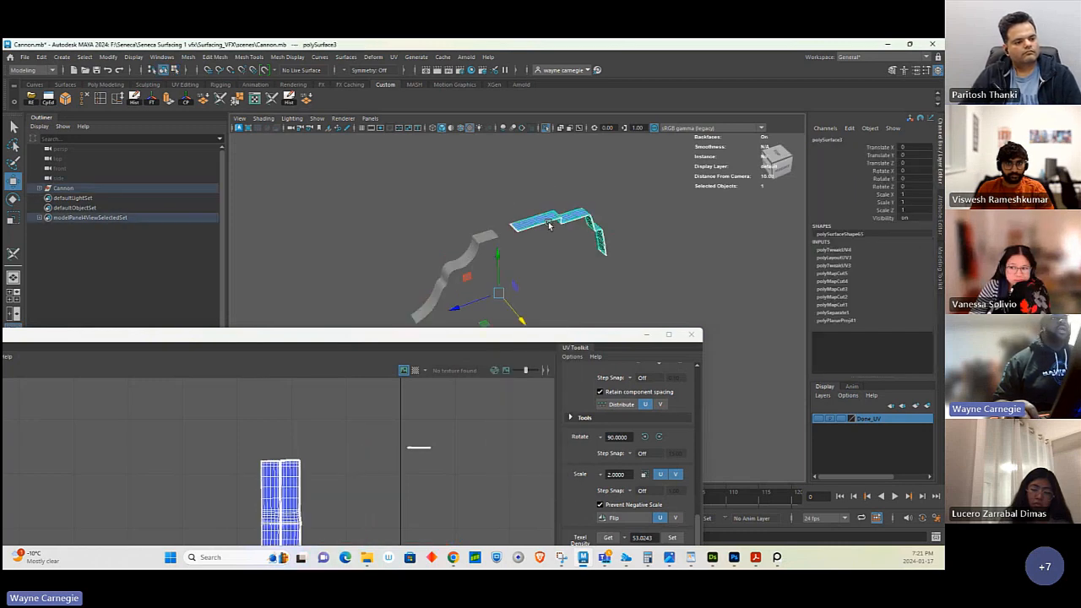
pyautogui.moveTo(437, 175); pyautogui.dragTo(627, 278)
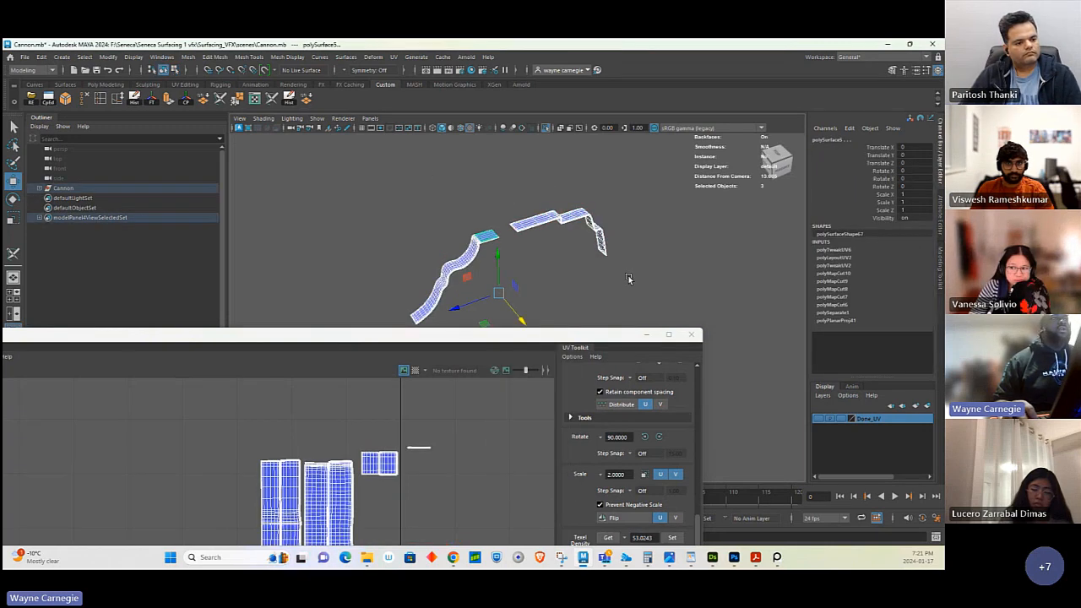
pyautogui.click(289, 98)
pyautogui.moveTo(433, 336); pyautogui.dragTo(443, 363)
pyautogui.click(545, 129)
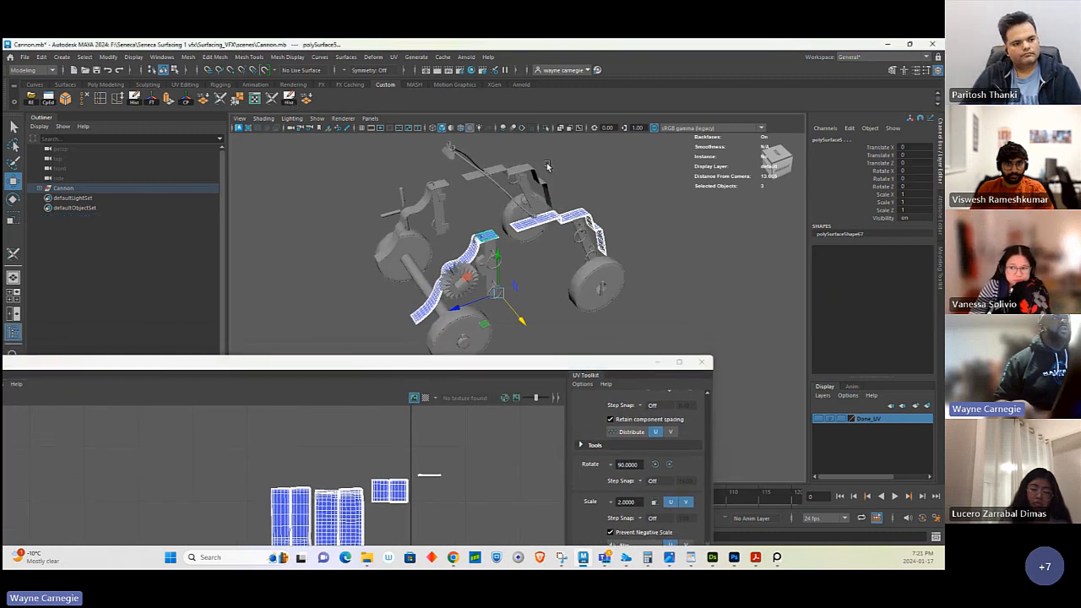
# - Transfer the stepped strap's UVs to its matching strap on the other side of the cannon, using Transfer Attributes with Topology sample space
pyautogui.keyDown('alt'); pyautogui.moveTo(563, 239); pyautogui.dragTo(550, 211); pyautogui.keyUp('alt')
pyautogui.click(560, 206)
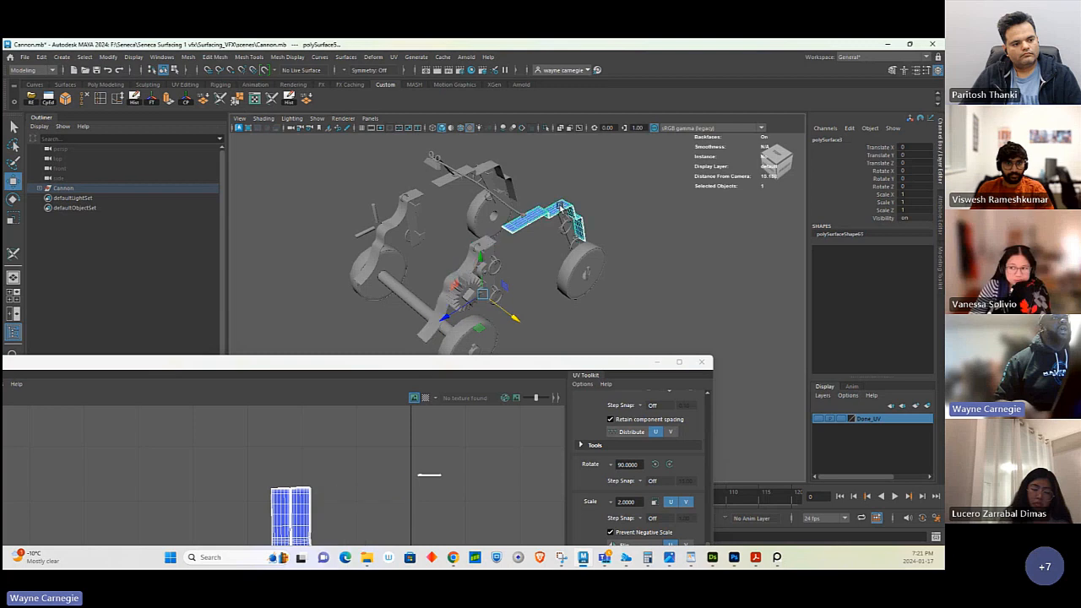
pyautogui.keyDown('shift'); pyautogui.click(495, 167); pyautogui.keyUp('shift')
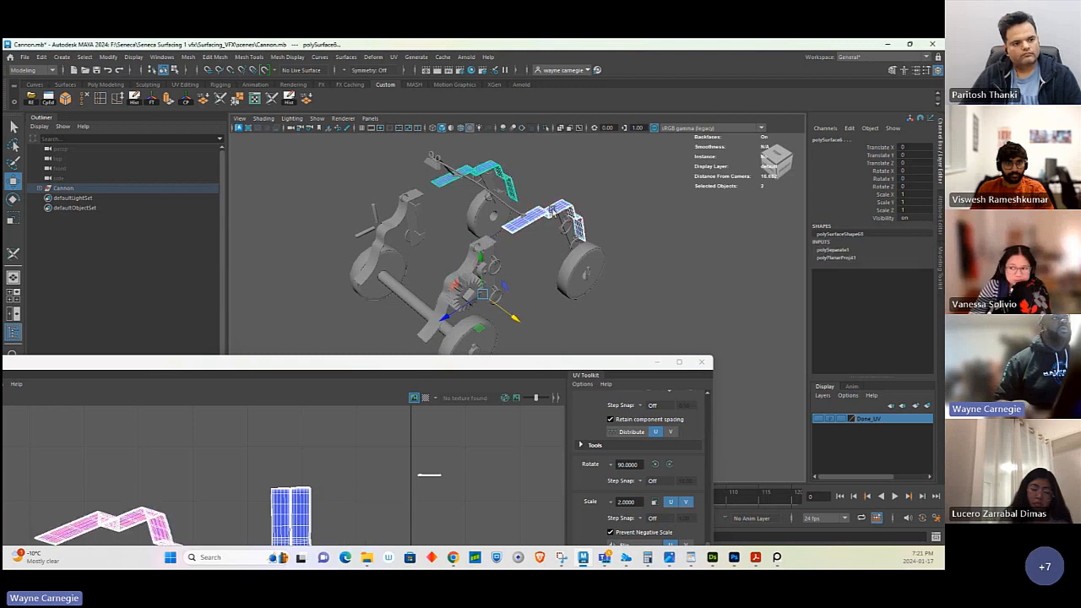
pyautogui.click(557, 209)
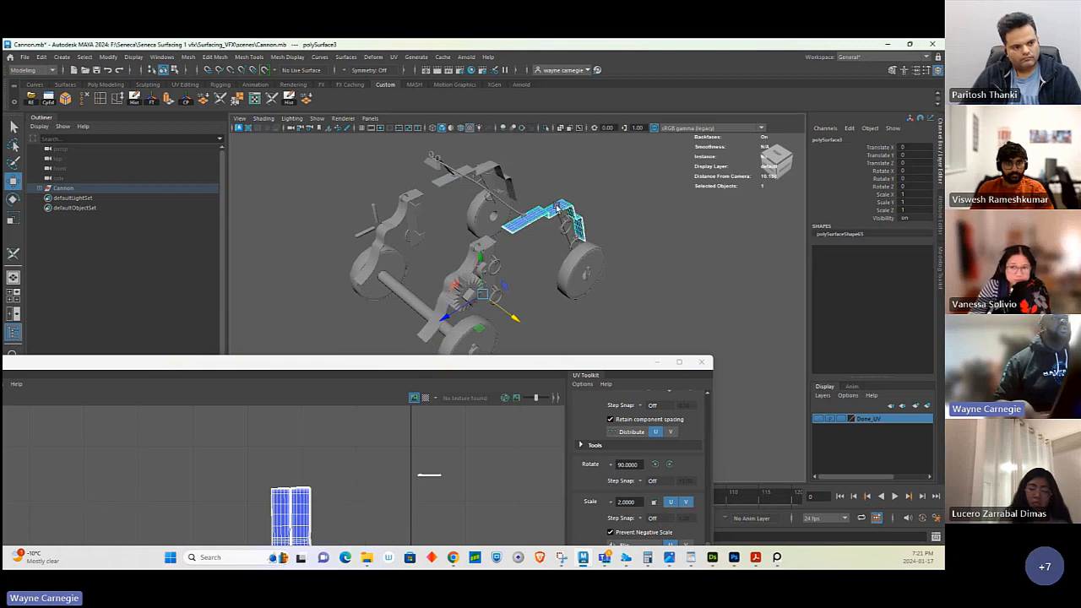
pyautogui.keyDown('shift'); pyautogui.click(494, 167); pyautogui.keyUp('shift')
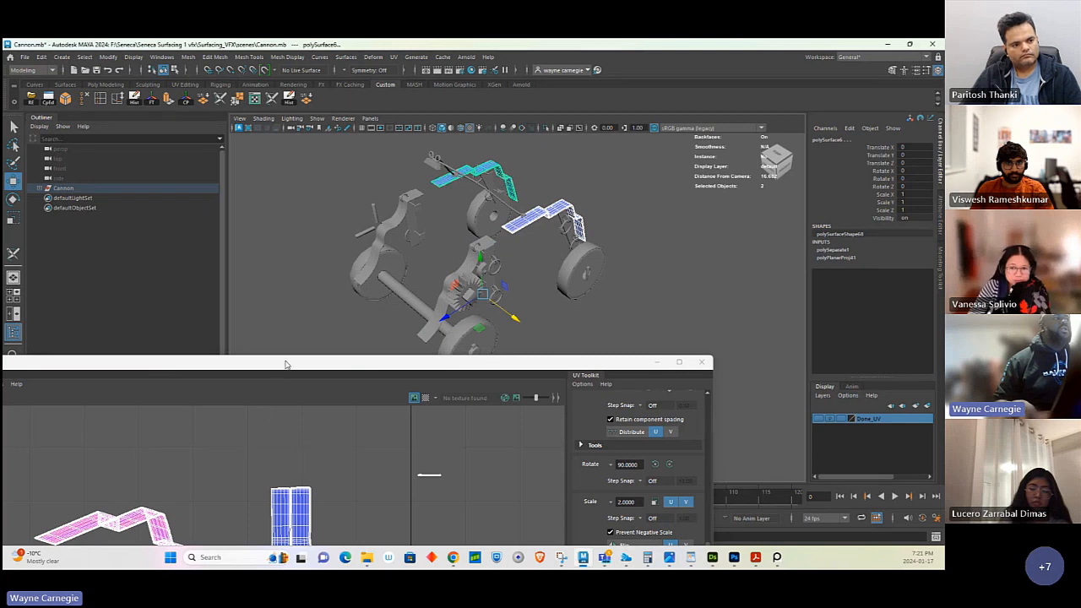
pyautogui.moveTo(285, 364); pyautogui.dragTo(358, 311)
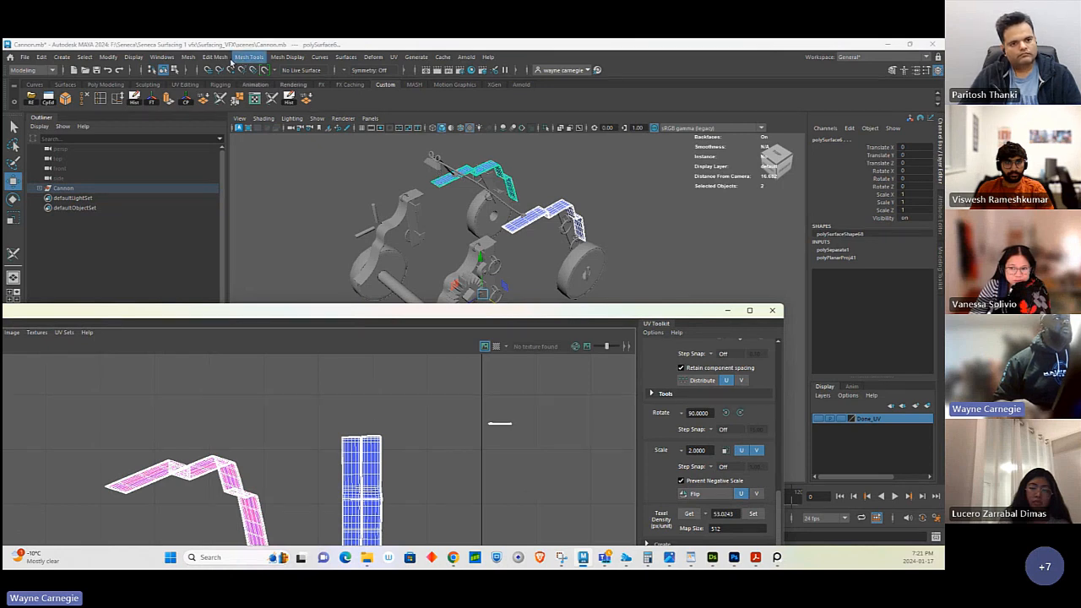
pyautogui.click(187, 57)
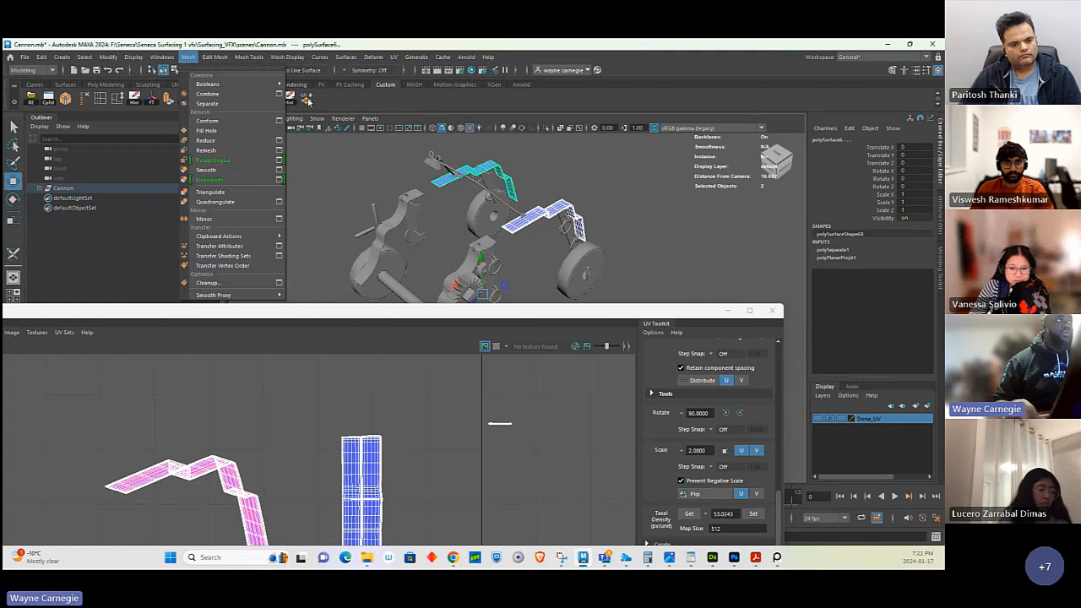
pyautogui.click(278, 246)
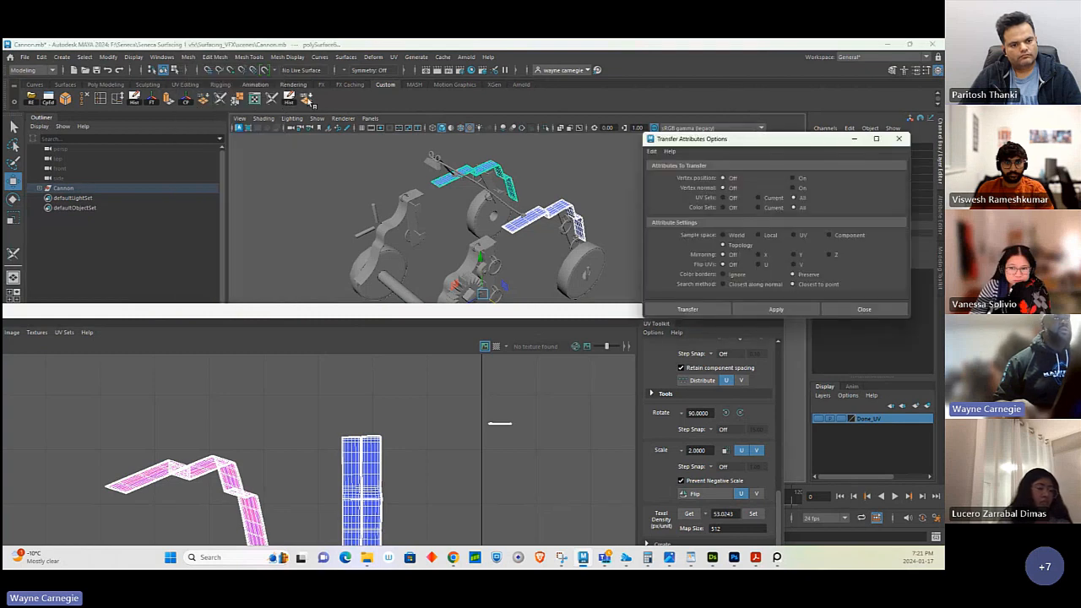
pyautogui.click(766, 309)
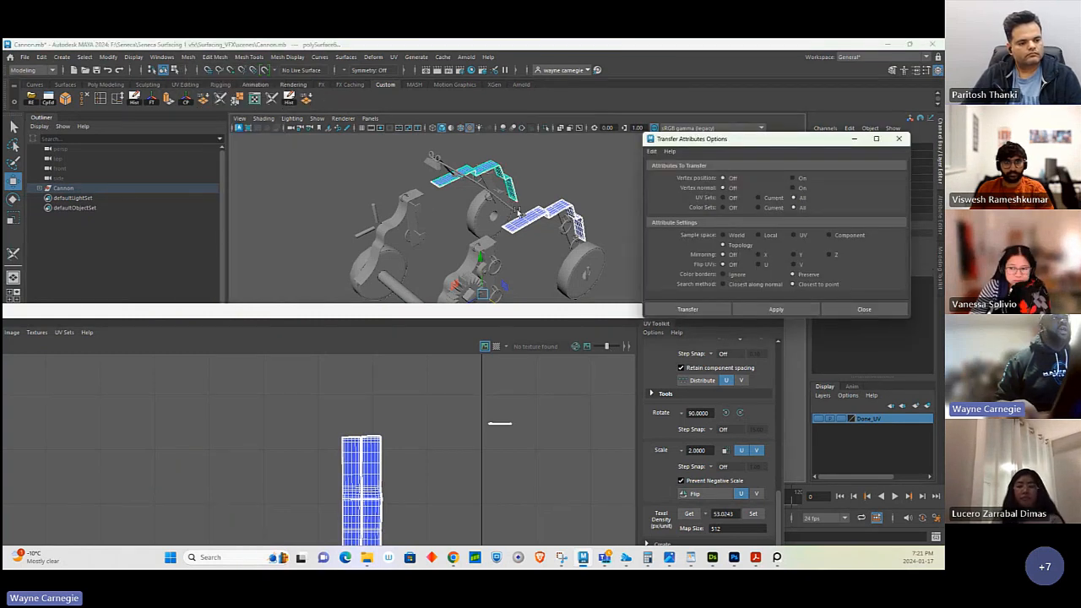
# - Transfer the UVs of the small flat plate and the curved strap to their matching pieces on the other side
pyautogui.click(494, 245)
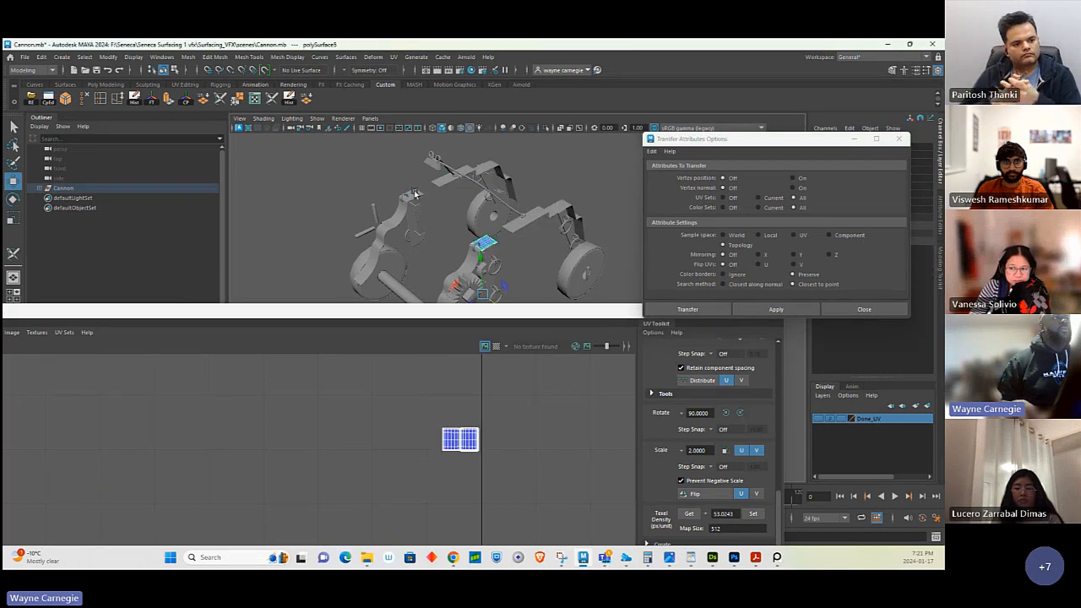
pyautogui.keyDown('shift'); pyautogui.click(415, 195); pyautogui.keyUp('shift')
pyautogui.click(769, 310)
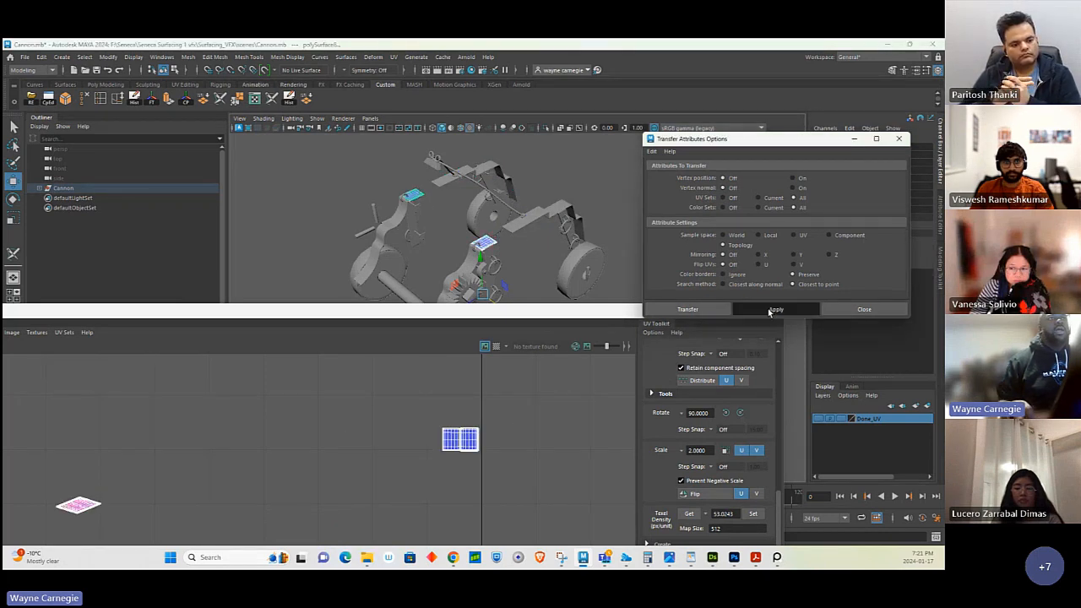
pyautogui.click(470, 268)
pyautogui.keyDown('shift'); pyautogui.click(395, 228); pyautogui.keyUp('shift')
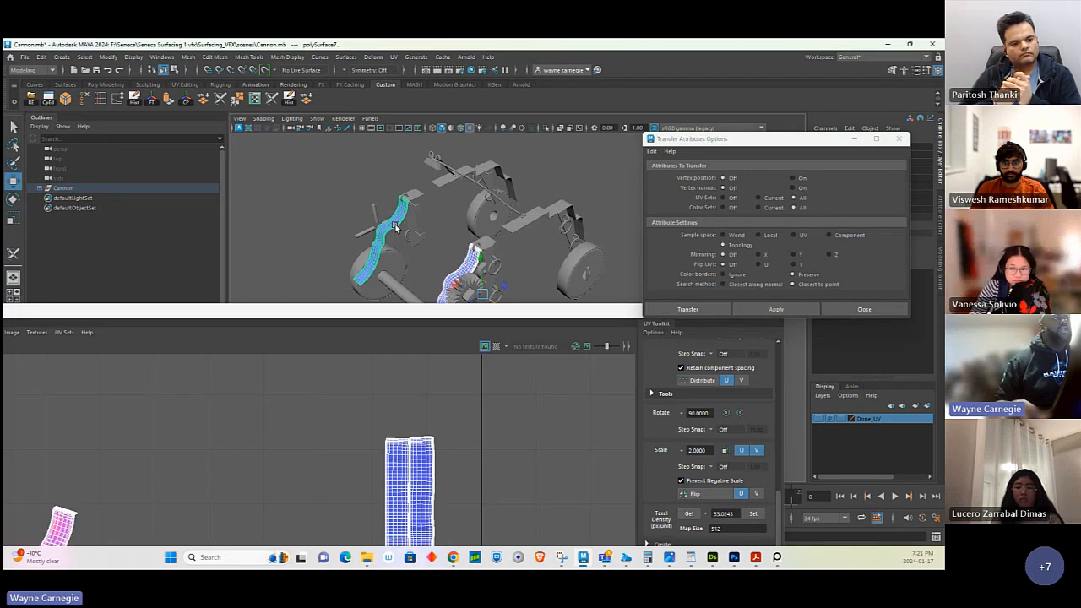
pyautogui.click(773, 310)
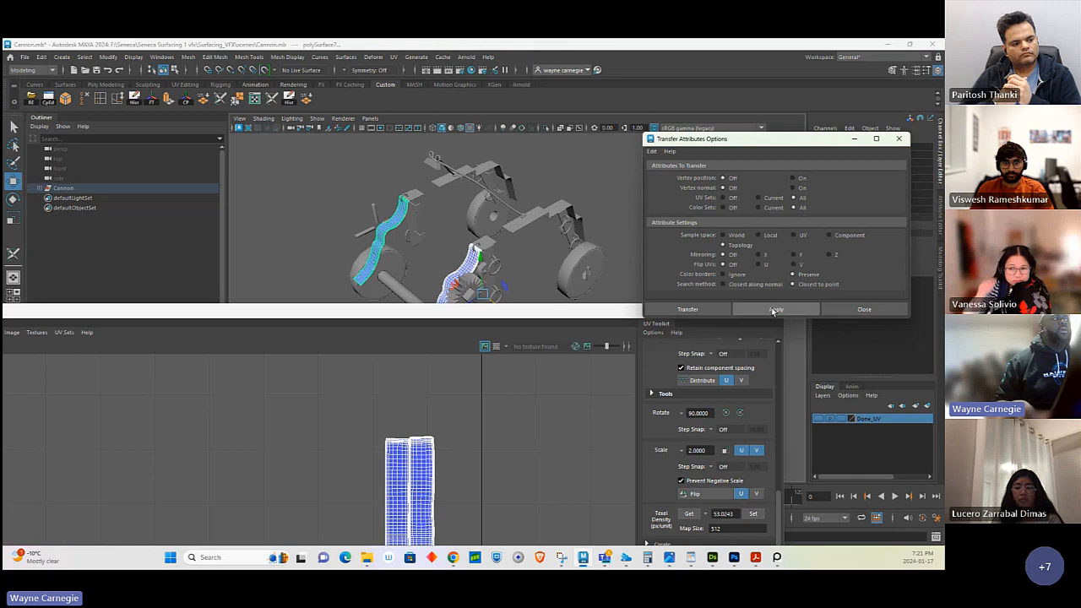
# - Select all six strap pieces from both sides and isolate them in the viewport
pyautogui.keyDown('shift'); pyautogui.click(487, 241); pyautogui.keyUp('shift')
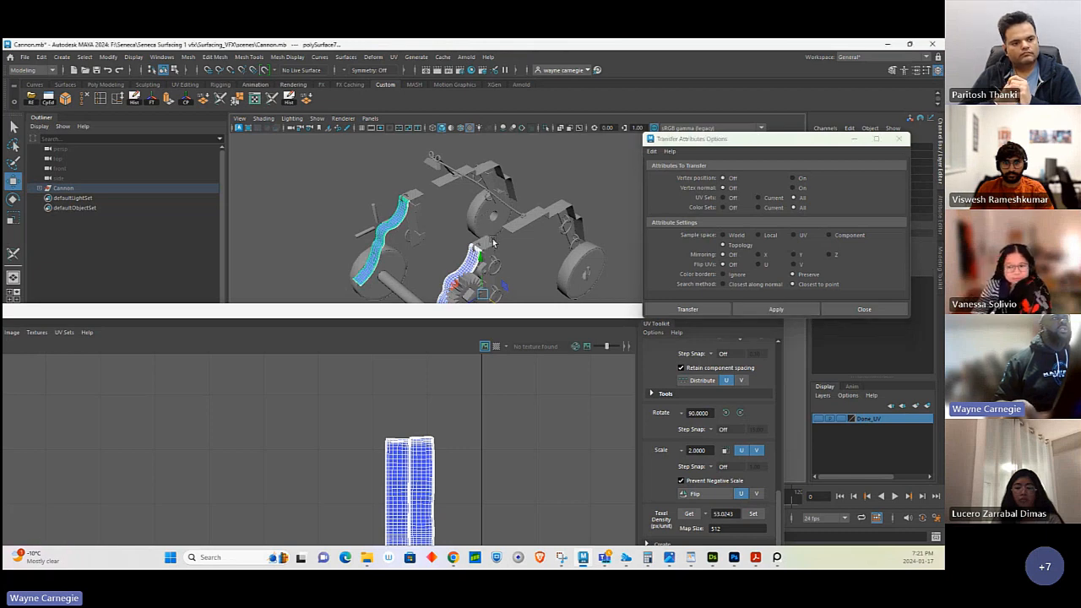
pyautogui.keyDown('shift'); pyautogui.click(444, 187); pyautogui.keyUp('shift')
pyautogui.keyDown('shift'); pyautogui.click(413, 198); pyautogui.keyUp('shift')
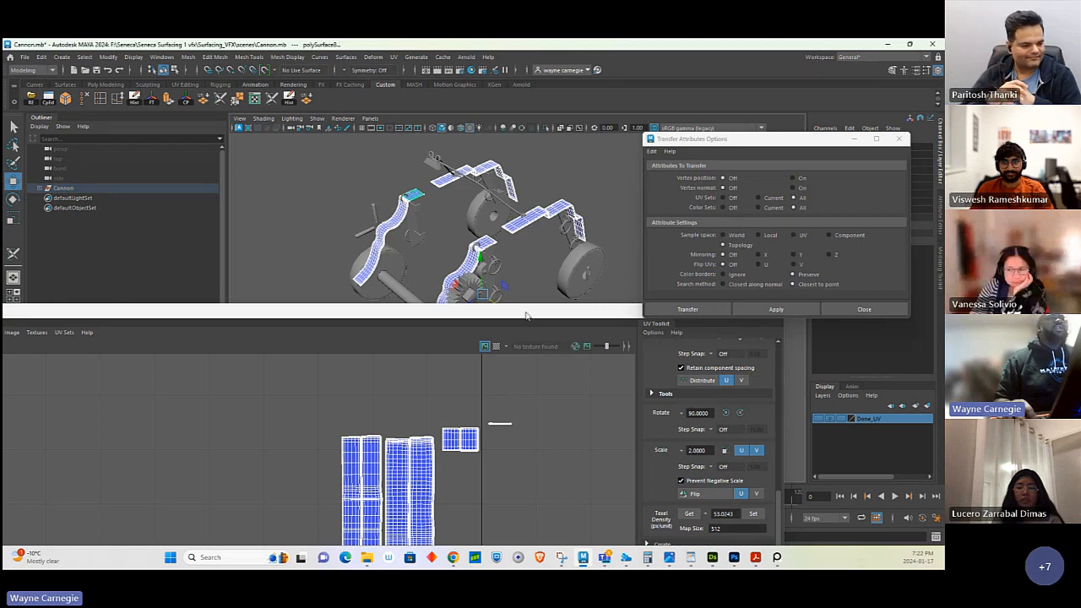
pyautogui.moveTo(526, 315); pyautogui.dragTo(563, 308)
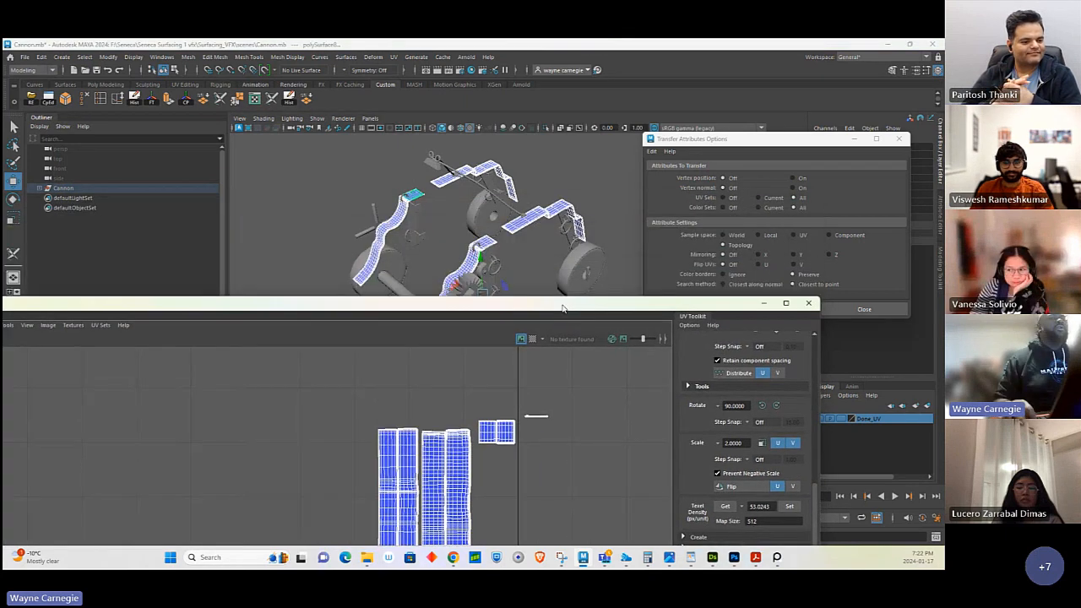
pyautogui.click(545, 128)
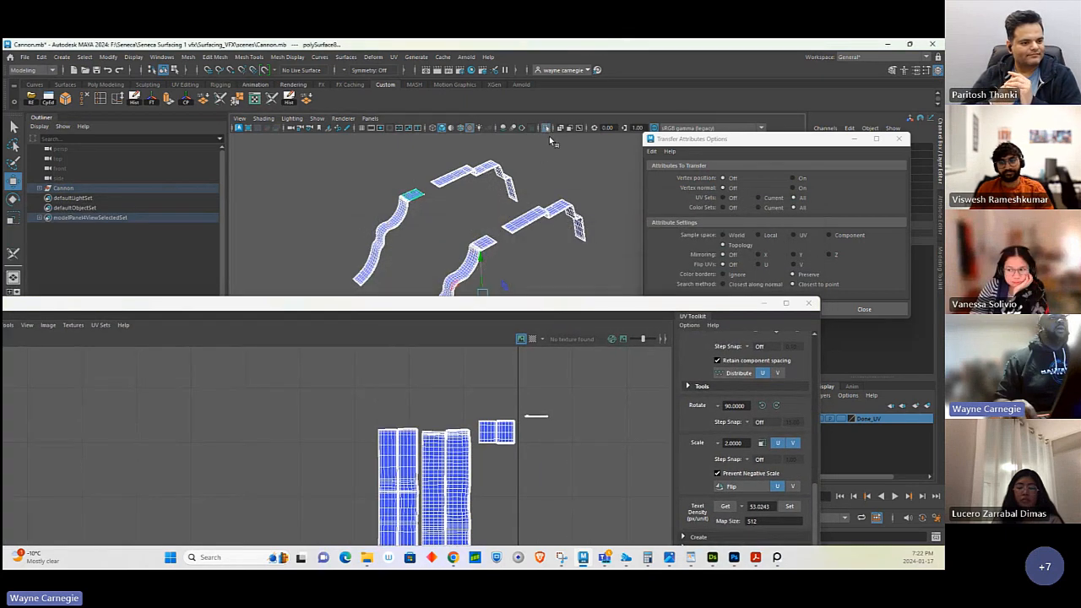
# - Delete the construction history of the strap set on one side and select the opposite set
pyautogui.keyDown('alt'); pyautogui.moveTo(537, 243); pyautogui.dragTo(526, 177); pyautogui.keyUp('alt')
pyautogui.moveTo(419, 149); pyautogui.dragTo(473, 297)
pyautogui.scroll(-1, 532, 429)
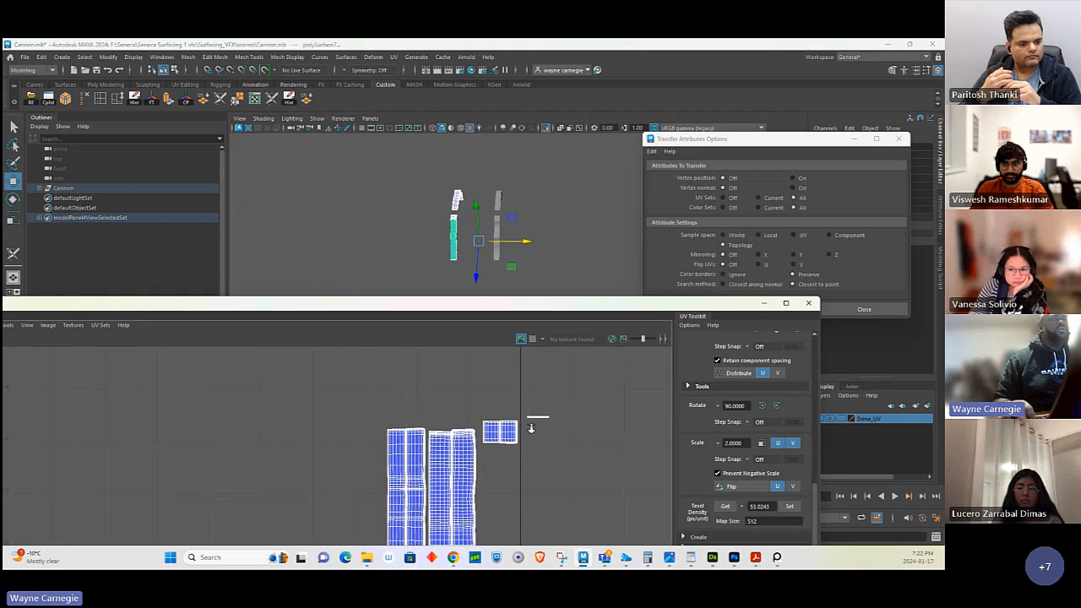
pyautogui.click(291, 101)
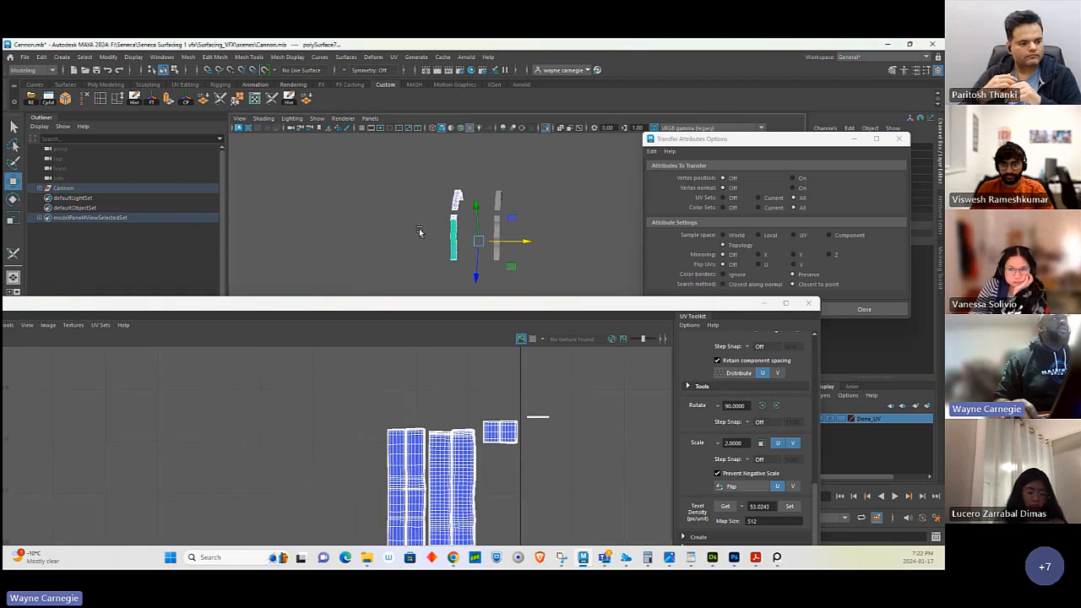
pyautogui.moveTo(481, 166); pyautogui.dragTo(530, 251)
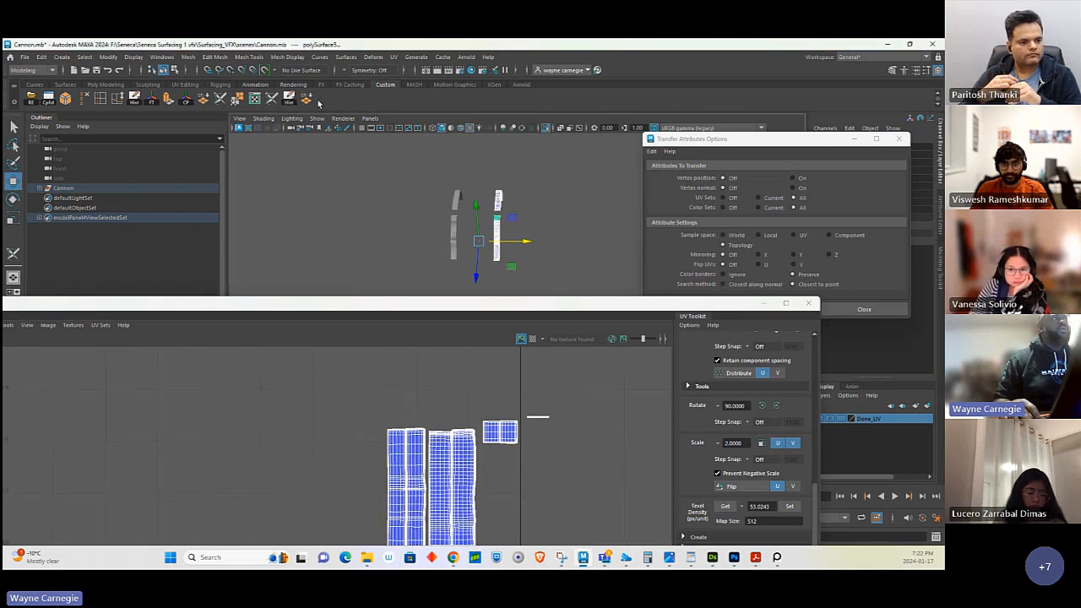
# - Move all UV shells of one strap set along U until they sit clear of the opposite set's overlapping shells
pyautogui.moveTo(430, 163); pyautogui.dragTo(471, 277)
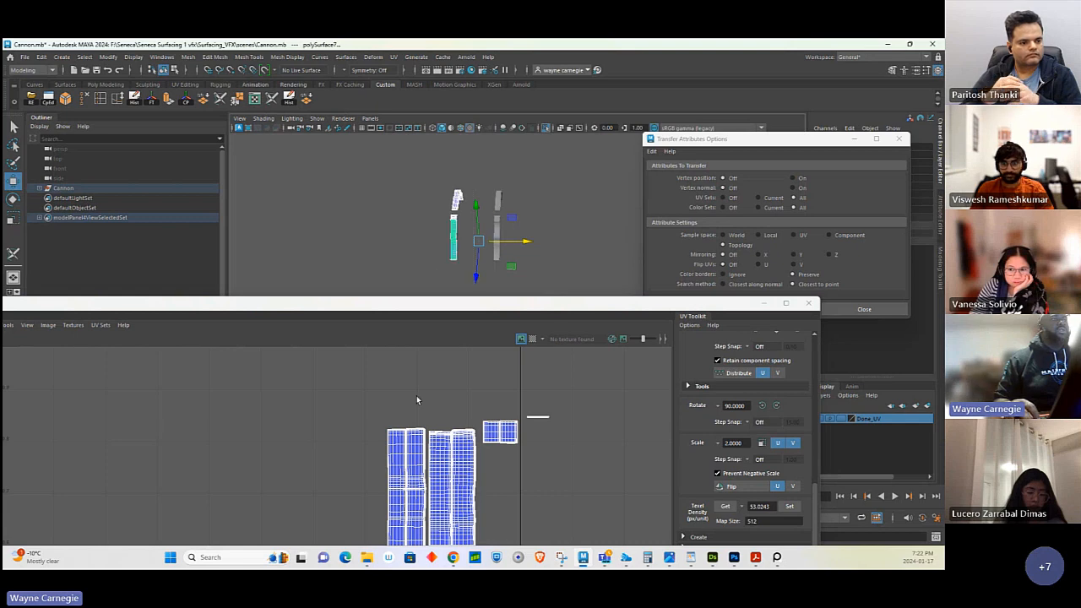
pyautogui.moveTo(401, 377); pyautogui.dragTo(376, 348, button='right')
pyautogui.moveTo(376, 347); pyautogui.dragTo(584, 544)
pyautogui.keyDown('alt'); pyautogui.moveTo(597, 501); pyautogui.dragTo(609, 497, button='middle'); pyautogui.keyUp('alt')
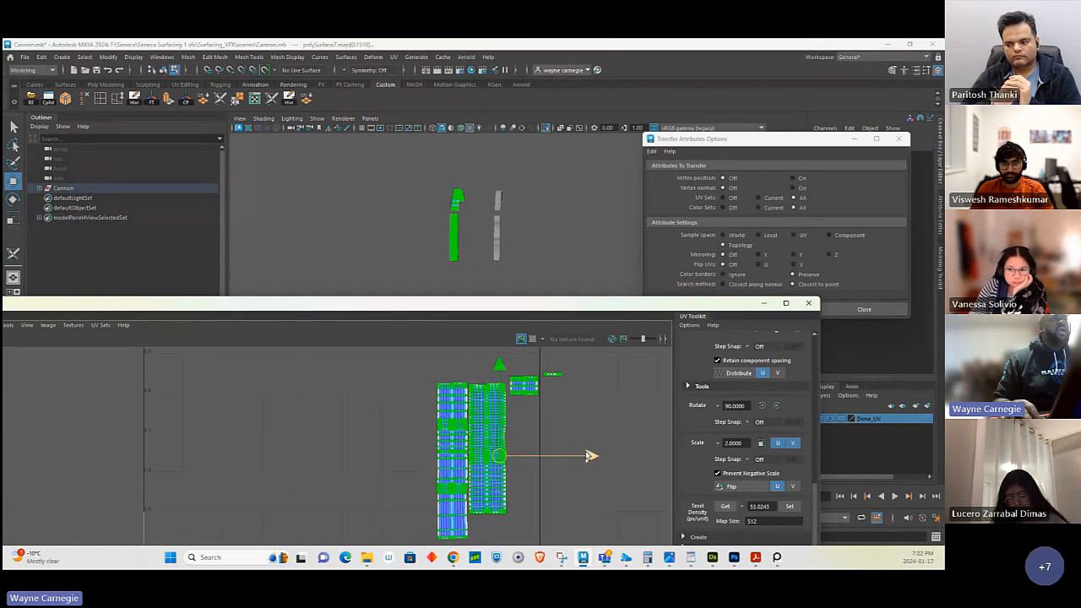
pyautogui.moveTo(597, 457); pyautogui.dragTo(477, 459)
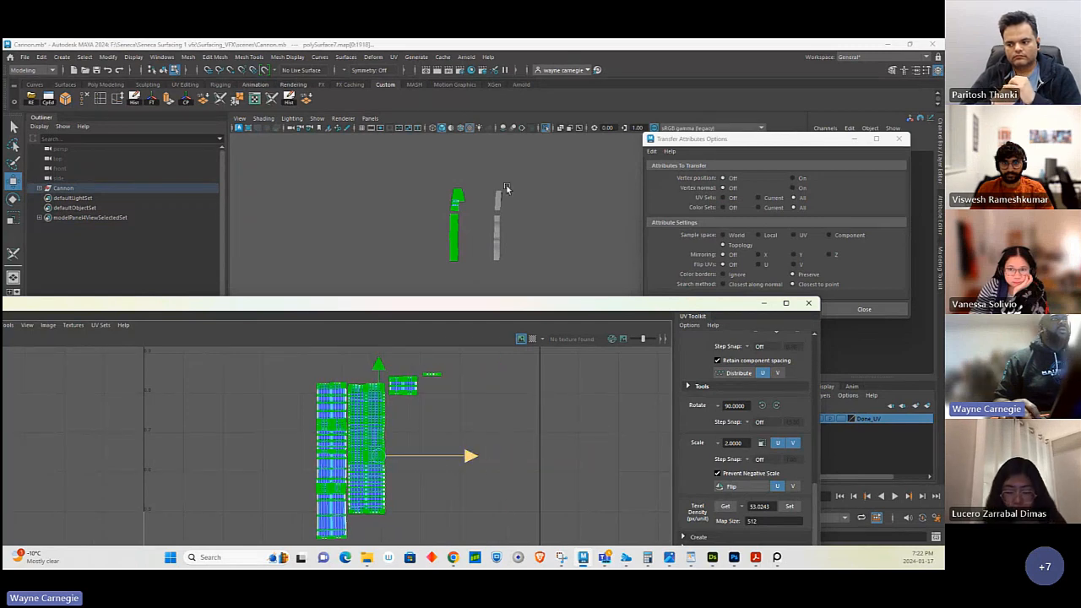
pyautogui.click(490, 186)
pyautogui.moveTo(486, 188); pyautogui.dragTo(528, 263)
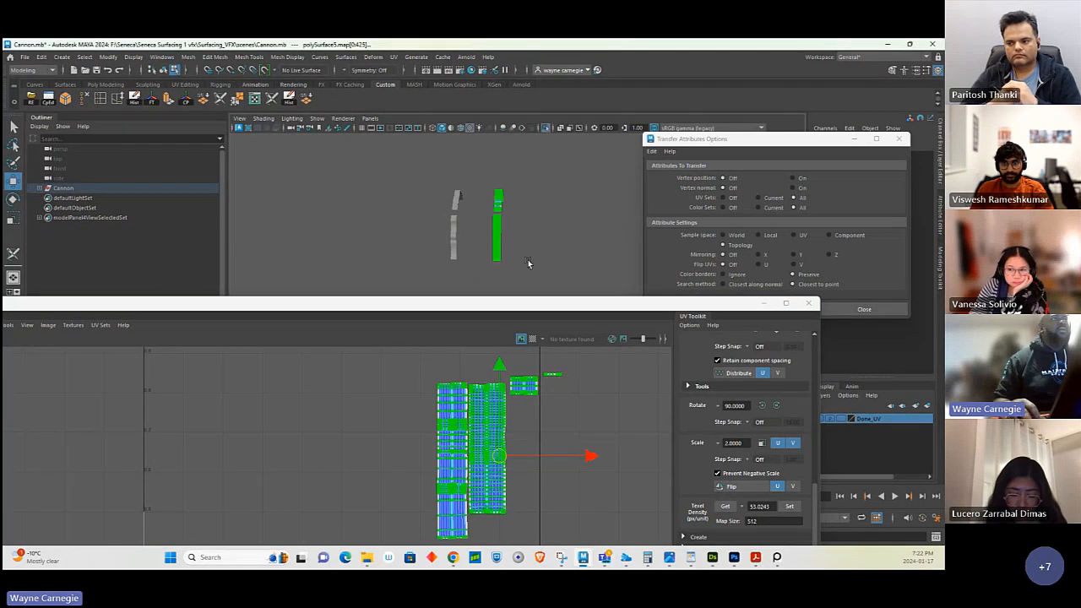
# - Select the UVs of all six strap pieces and move their shells together out of the 0–1 tile into the negative U and V area
pyautogui.moveTo(492, 230); pyautogui.dragTo(530, 212, button='right')
pyautogui.click(511, 157)
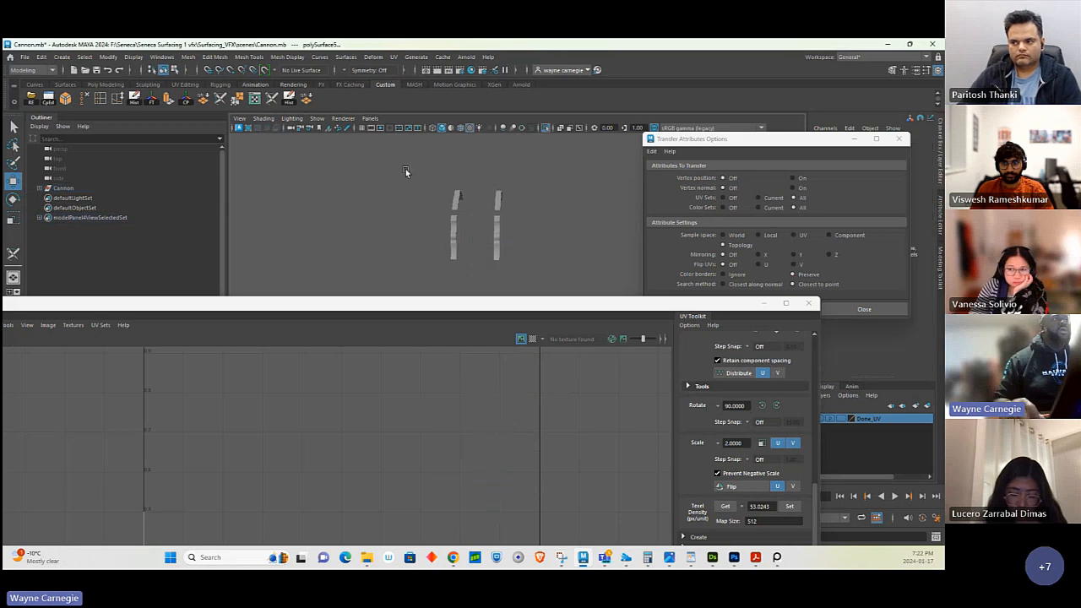
pyautogui.moveTo(405, 169); pyautogui.dragTo(563, 284)
pyautogui.scroll(-3, 544, 418)
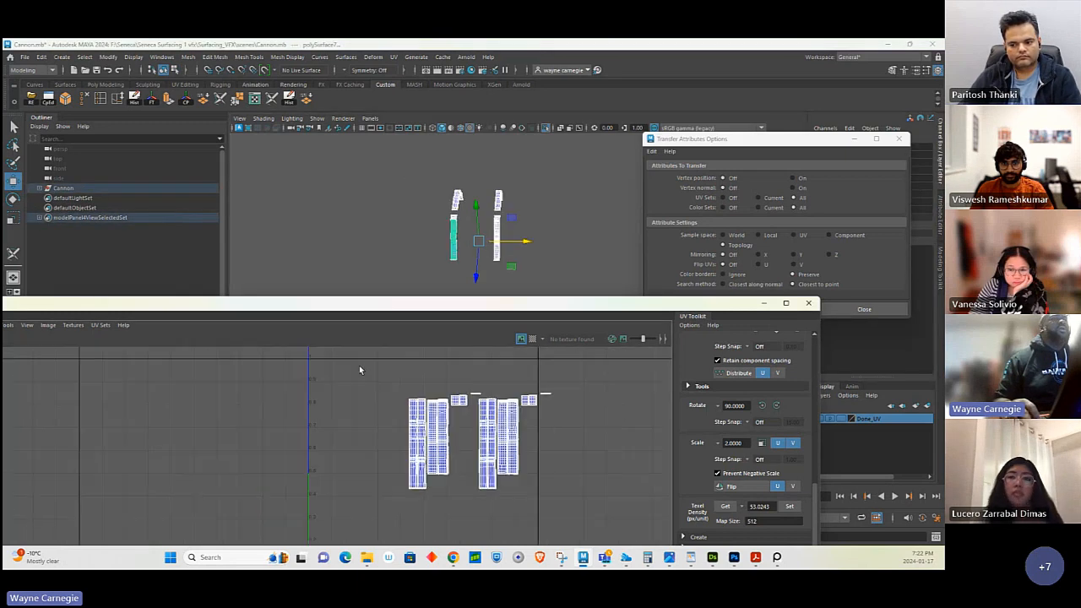
pyautogui.keyDown('alt'); pyautogui.moveTo(557, 406); pyautogui.dragTo(517, 394, button='middle'); pyautogui.keyUp('alt')
pyautogui.scroll(-2, 517, 395)
pyautogui.moveTo(393, 374); pyautogui.dragTo(434, 373, button='right')
pyautogui.moveTo(365, 354); pyautogui.dragTo(559, 516)
pyautogui.keyDown('alt'); pyautogui.moveTo(591, 461); pyautogui.dragTo(557, 480, button='middle'); pyautogui.keyUp('alt')
pyautogui.scroll(-2, 430, 417)
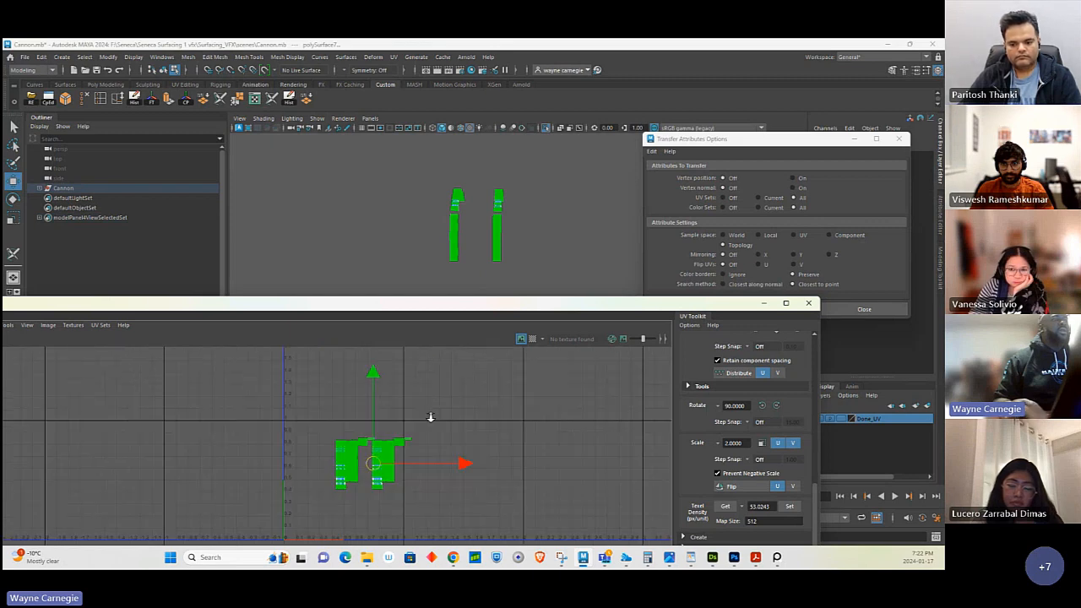
pyautogui.keyDown('alt'); pyautogui.moveTo(456, 485); pyautogui.dragTo(540, 343, button='middle'); pyautogui.keyUp('alt')
pyautogui.keyDown('alt'); pyautogui.moveTo(465, 385); pyautogui.dragTo(466, 434, button='middle'); pyautogui.keyUp('alt')
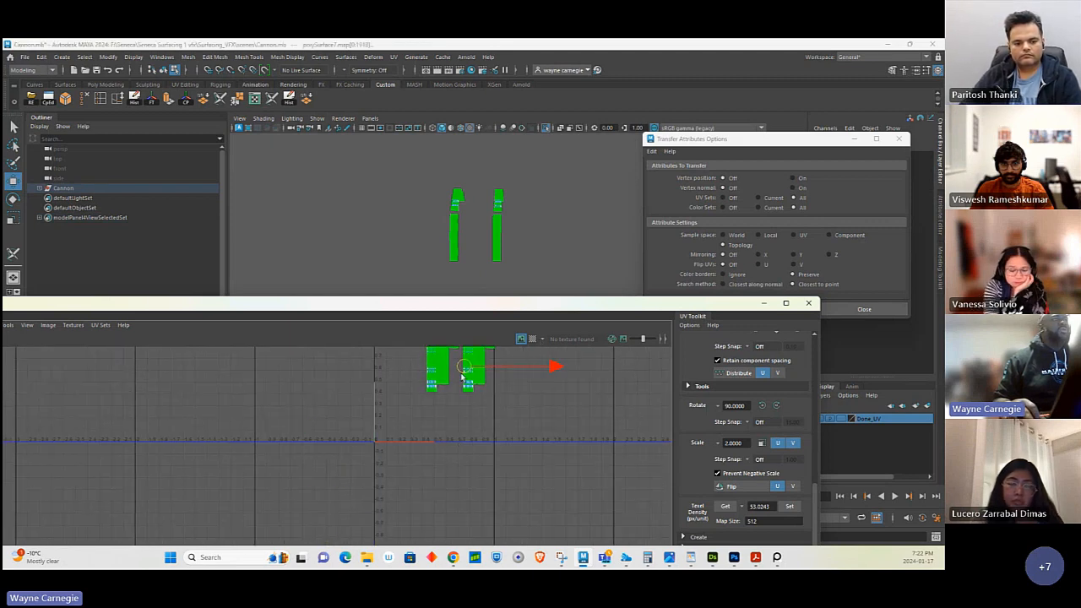
pyautogui.moveTo(461, 369); pyautogui.dragTo(307, 520)
pyautogui.moveTo(498, 203); pyautogui.dragTo(559, 173, button='right')
pyautogui.click(588, 202)
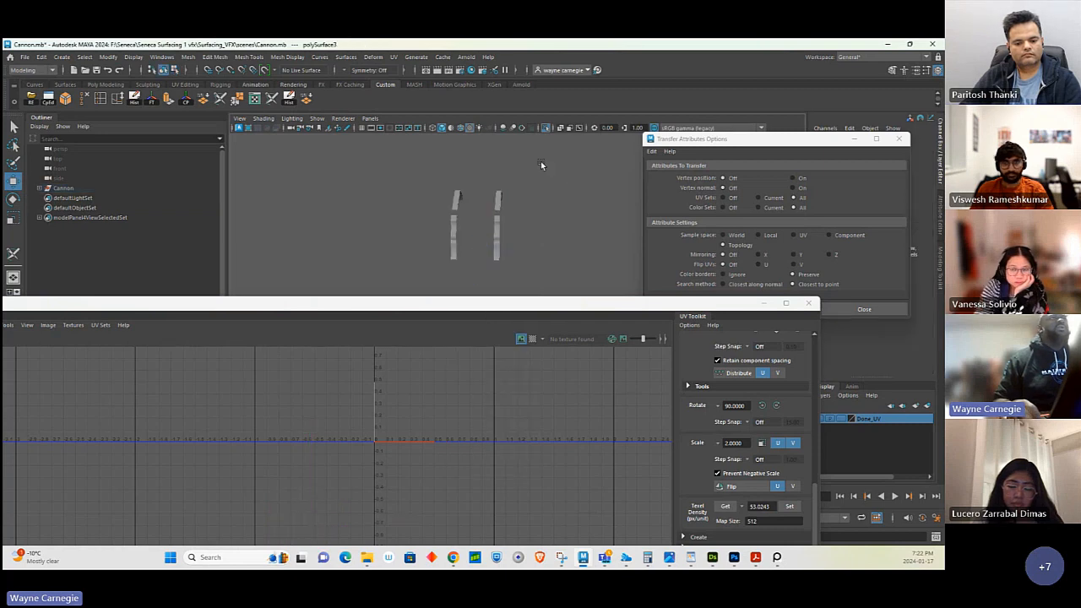
# - Minimize the UV Editor, select all six strap pieces and add them to the Done_UV display layer
pyautogui.click(763, 304)
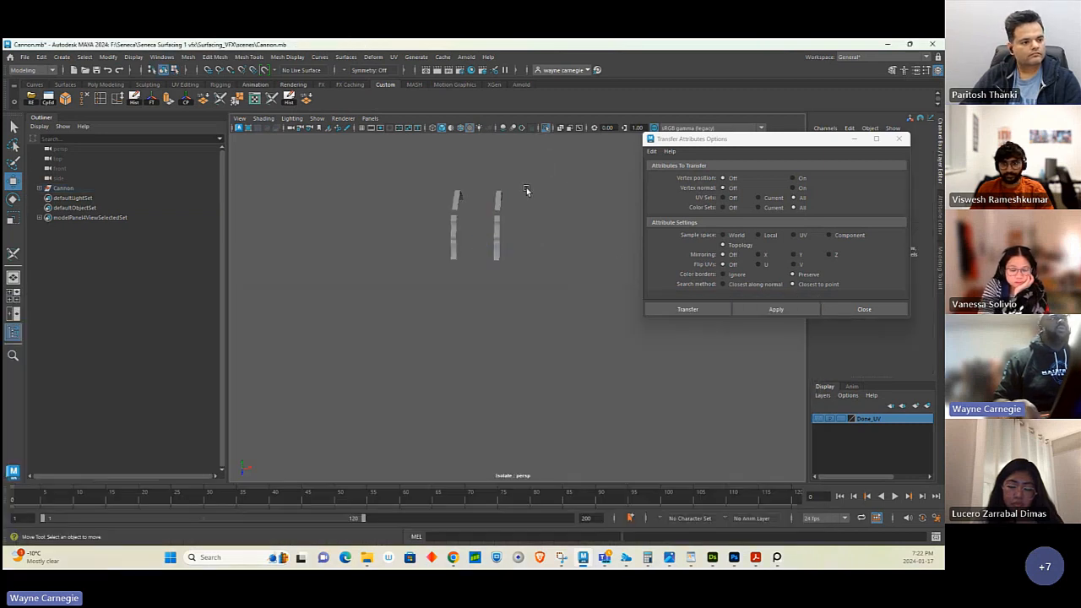
pyautogui.moveTo(422, 157); pyautogui.dragTo(531, 306)
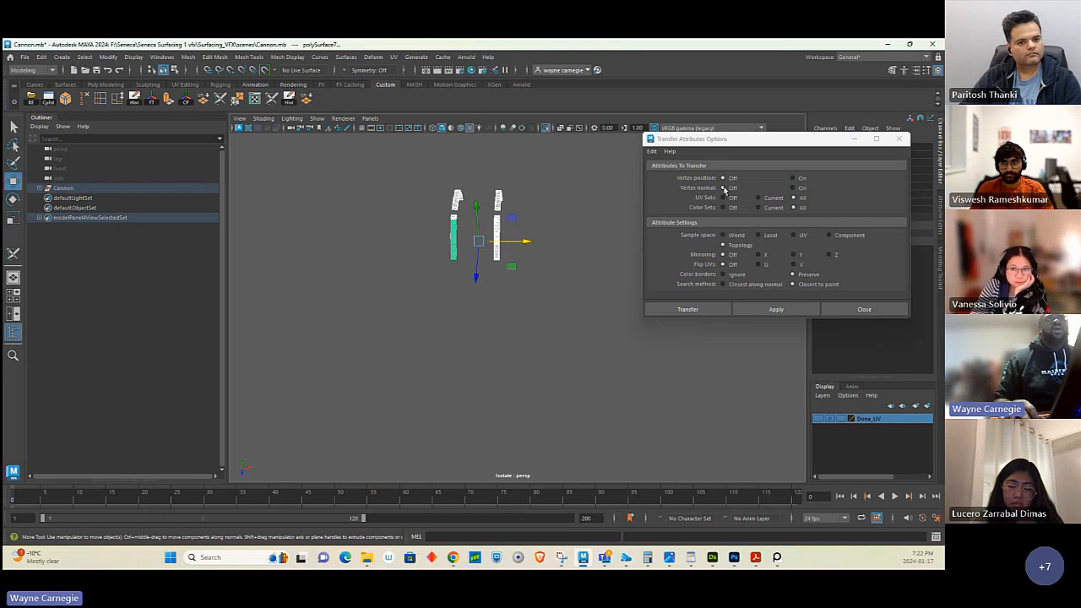
pyautogui.moveTo(738, 140); pyautogui.dragTo(615, 160)
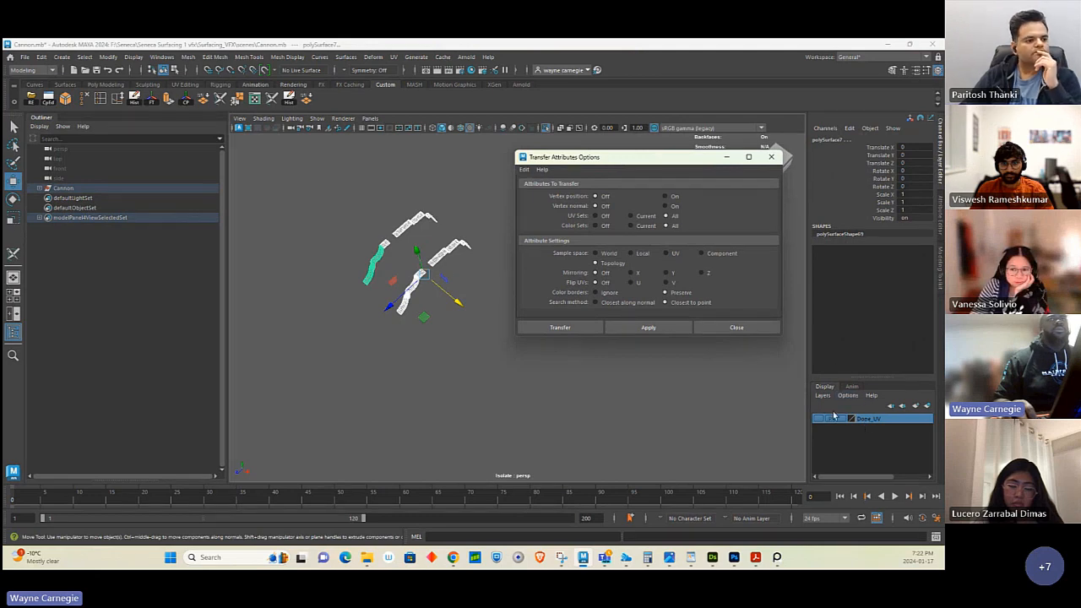
pyautogui.rightClick(871, 420)
pyautogui.click(874, 438)
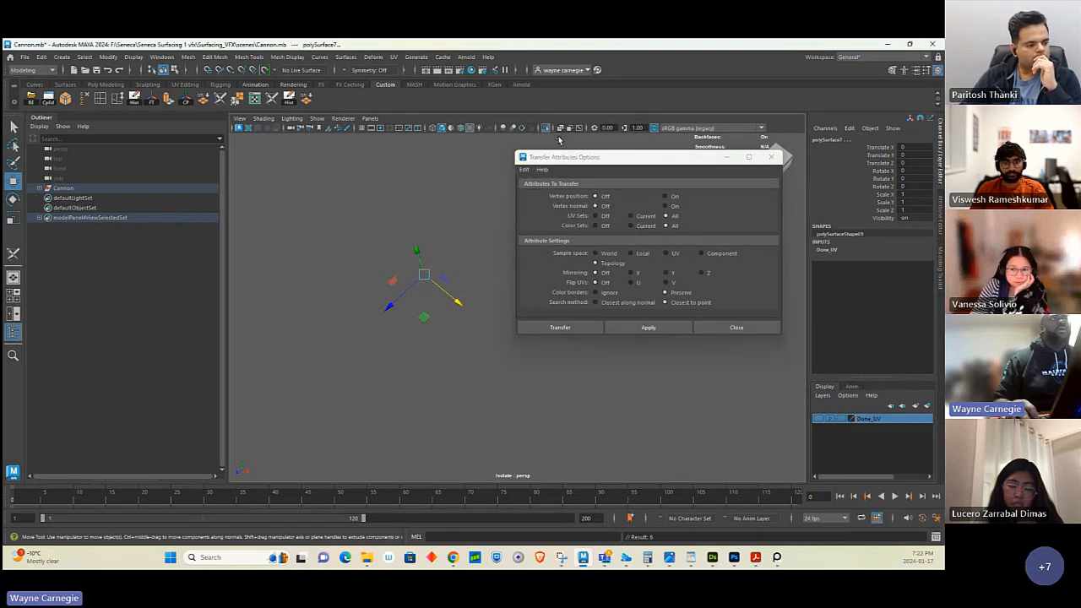
# - Turn off isolation to show the remaining cannon parts, save the scene and minimize the Transfer Attributes options
pyautogui.click(546, 128)
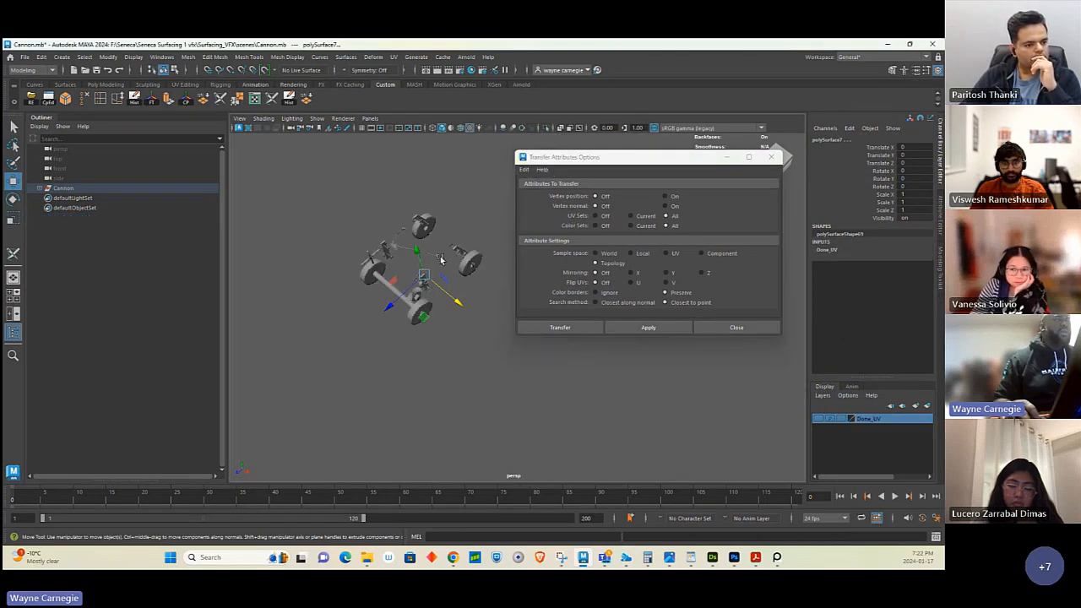
pyautogui.click(24, 57)
pyautogui.click(42, 98)
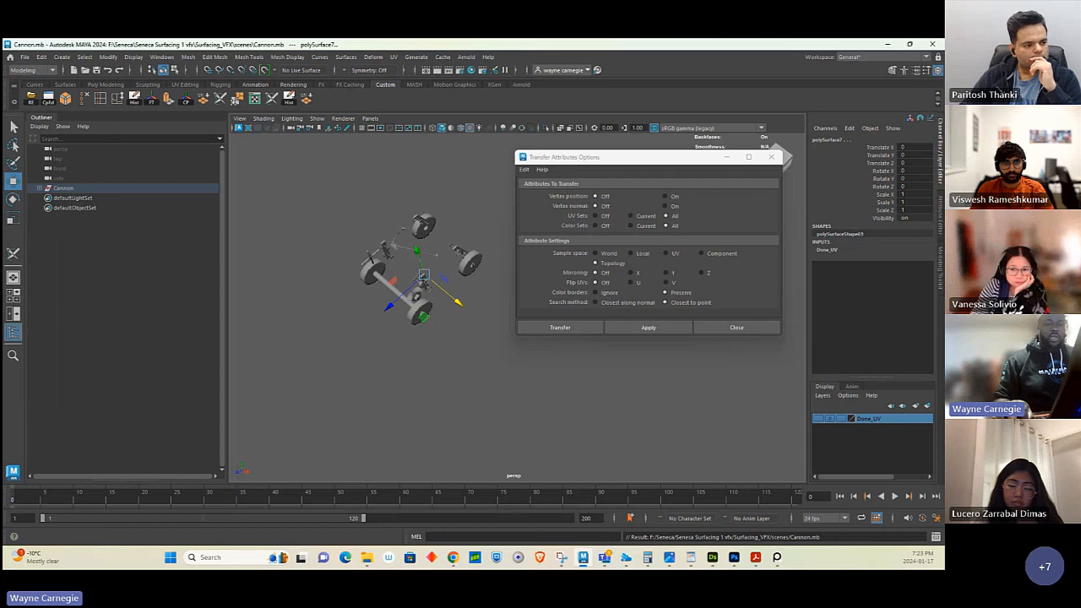
pyautogui.click(727, 157)
# - Frame the wheel area and examine the wheels, axle and metal fittings from several angles
pyautogui.click(473, 259)
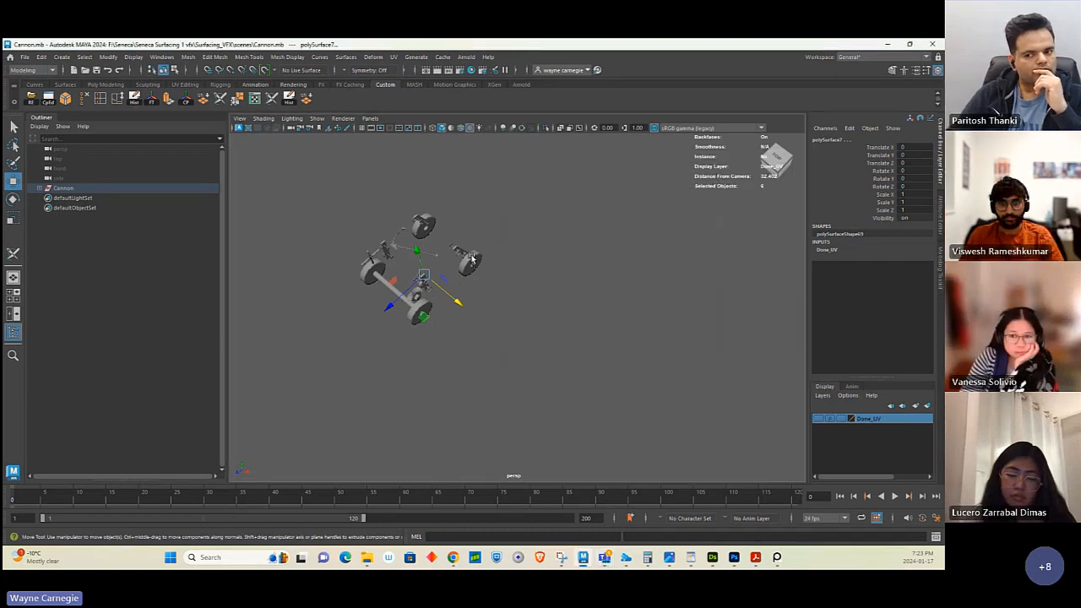
pyautogui.click(472, 258)
pyautogui.press('f')
pyautogui.keyDown('alt'); pyautogui.moveTo(490, 258); pyautogui.dragTo(511, 308); pyautogui.keyUp('alt')
pyautogui.scroll(-8, 451, 304)
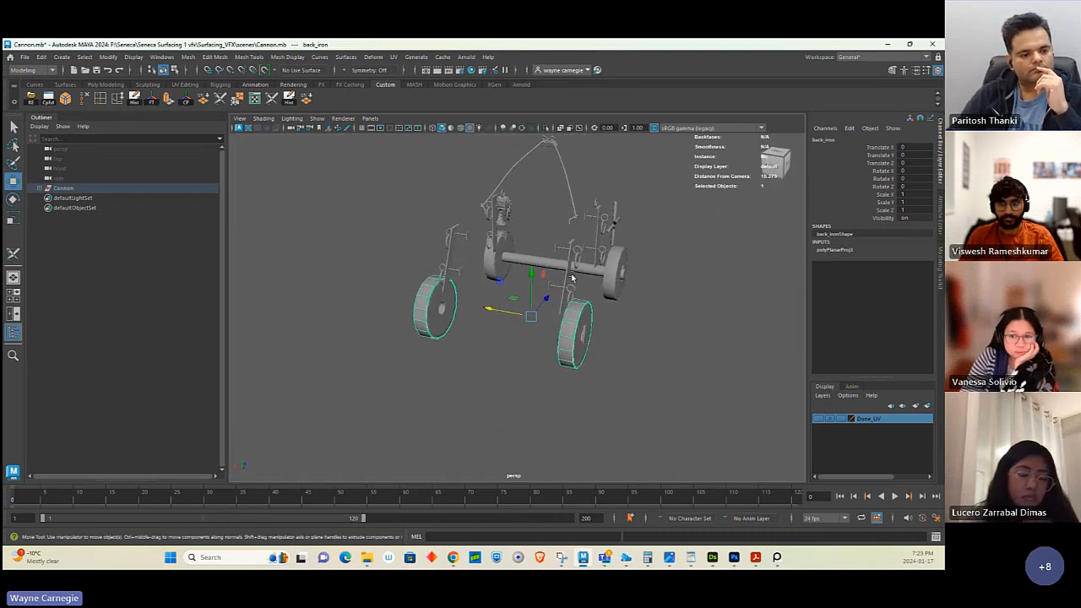
pyautogui.click(633, 305)
pyautogui.keyDown('alt'); pyautogui.moveTo(651, 304); pyautogui.dragTo(590, 335); pyautogui.keyUp('alt')
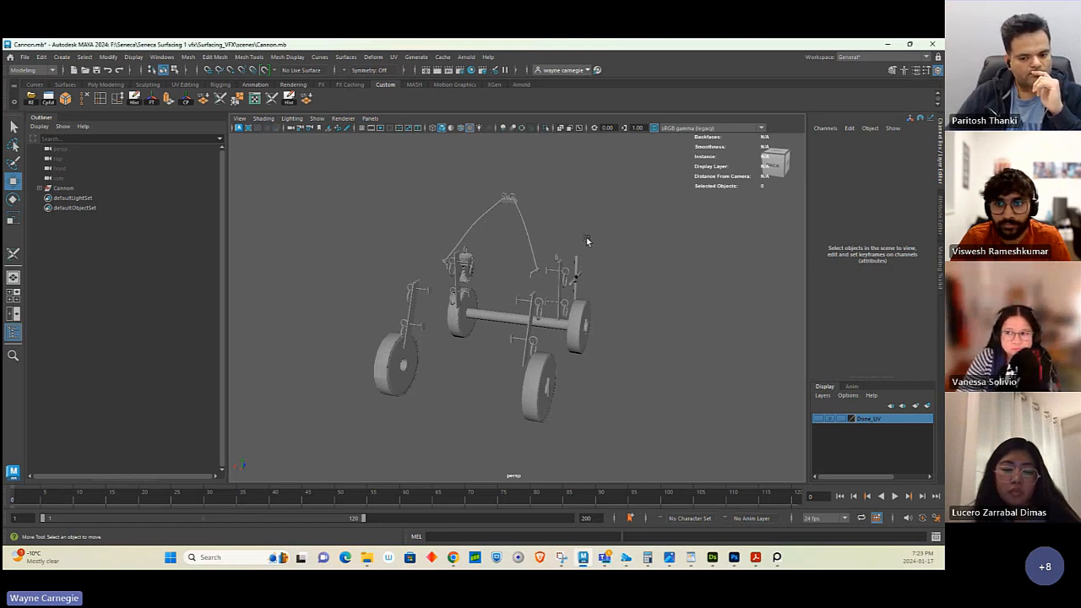
pyautogui.keyDown('alt'); pyautogui.moveTo(646, 250); pyautogui.dragTo(615, 284); pyautogui.keyUp('alt')
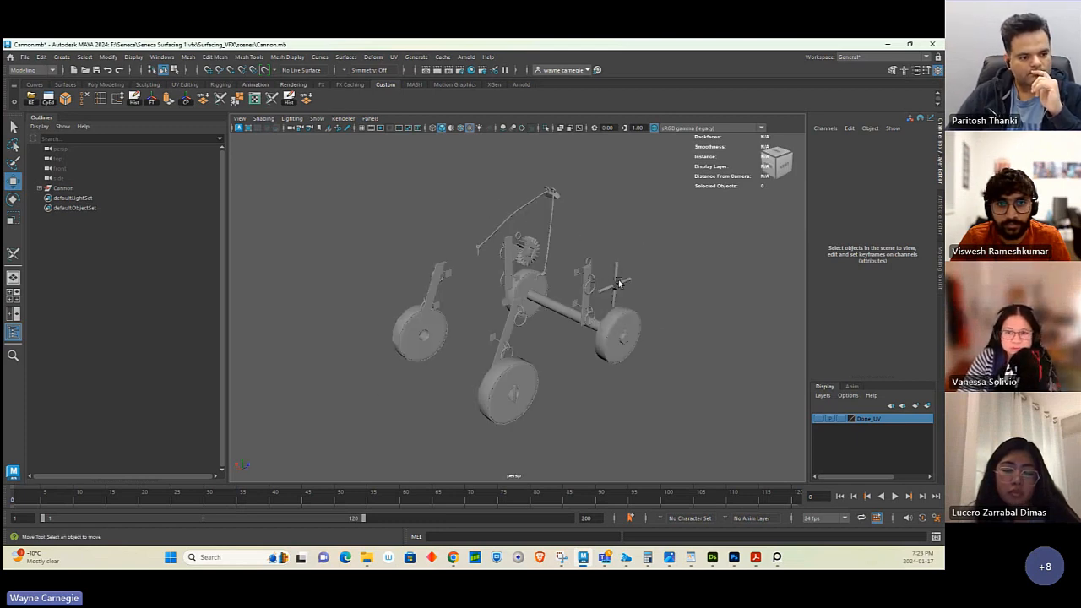
# - Select the CannonCylinderFBX2 wheel pair and isolate it in the perspective view
pyautogui.click(429, 328)
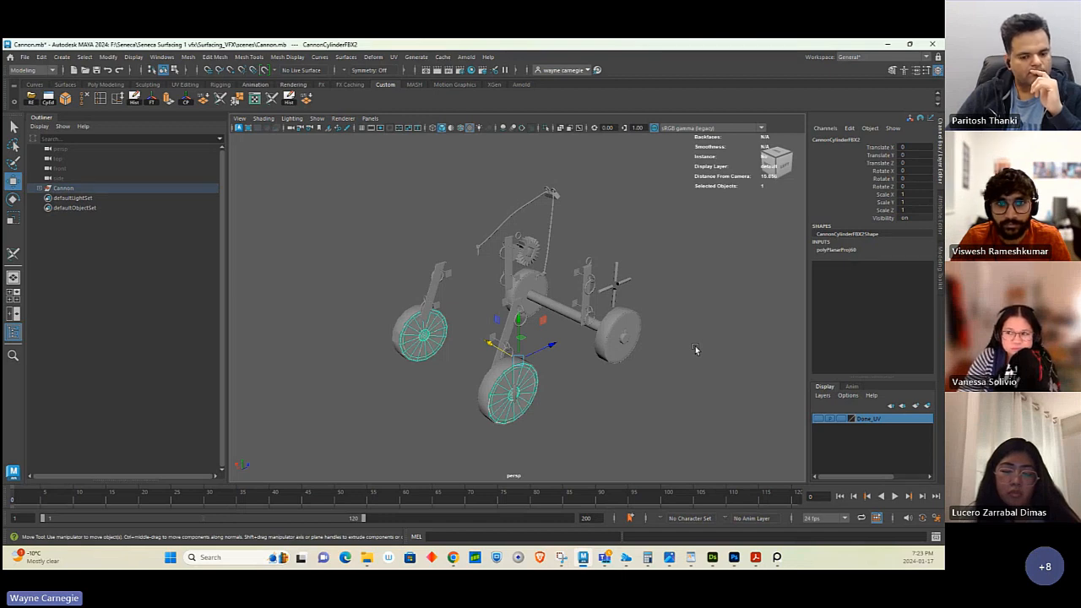
pyautogui.keyDown('alt'); pyautogui.moveTo(530, 346); pyautogui.dragTo(565, 371); pyautogui.keyUp('alt')
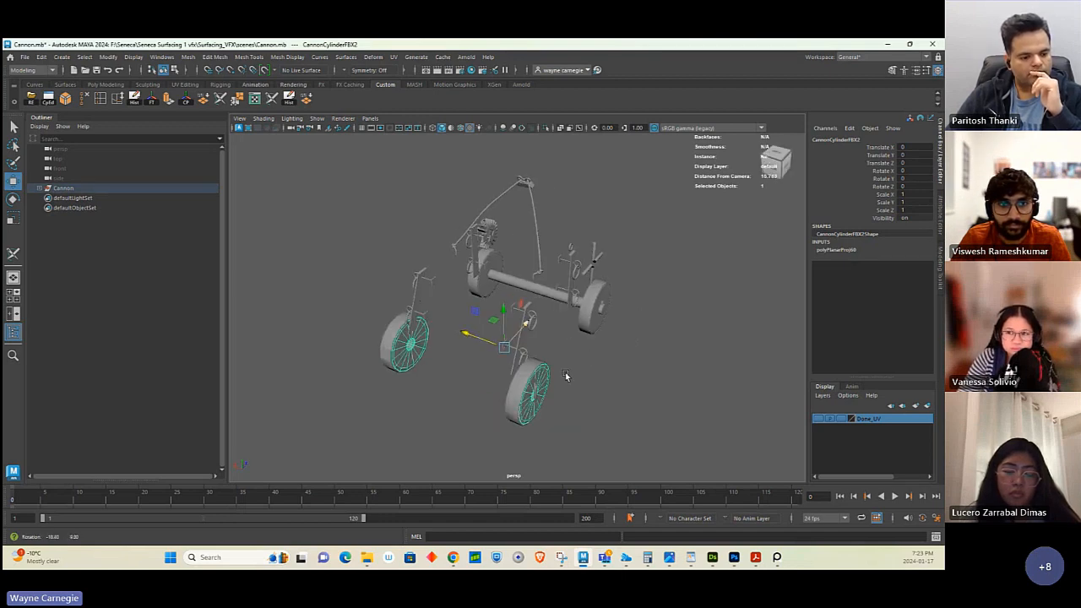
pyautogui.click(545, 127)
pyautogui.click(610, 313)
pyautogui.keyDown('alt'); pyautogui.moveTo(593, 385); pyautogui.dragTo(541, 269); pyautogui.keyUp('alt')
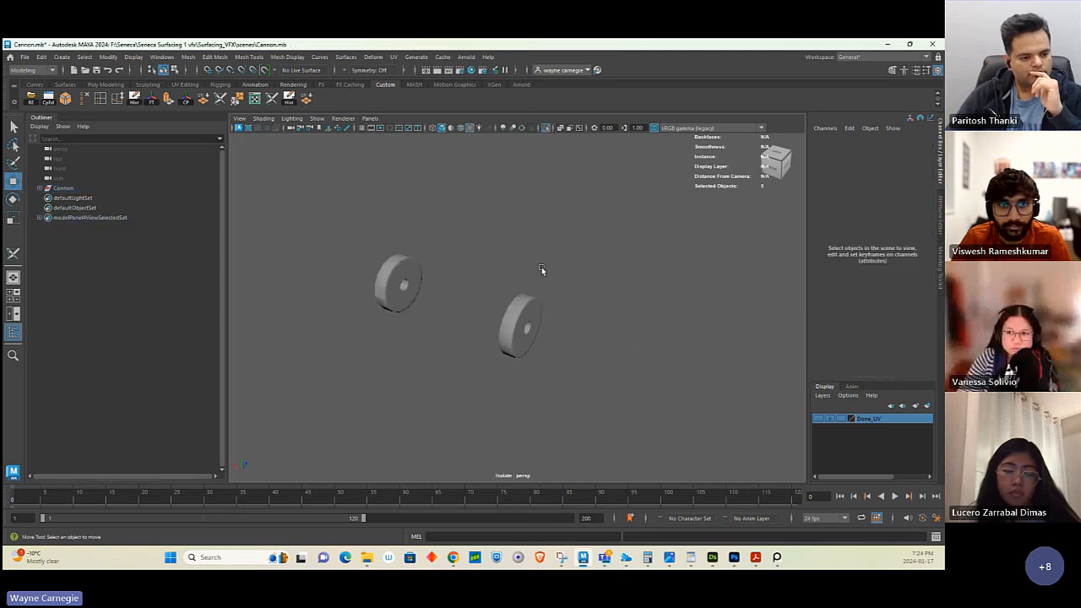
pyautogui.keyDown('alt'); pyautogui.moveTo(541, 269); pyautogui.dragTo(689, 330, button='right'); pyautogui.keyUp('alt')
pyautogui.keyDown('alt'); pyautogui.moveTo(690, 330); pyautogui.dragTo(709, 334, button='middle'); pyautogui.keyUp('alt')
pyautogui.click(557, 294)
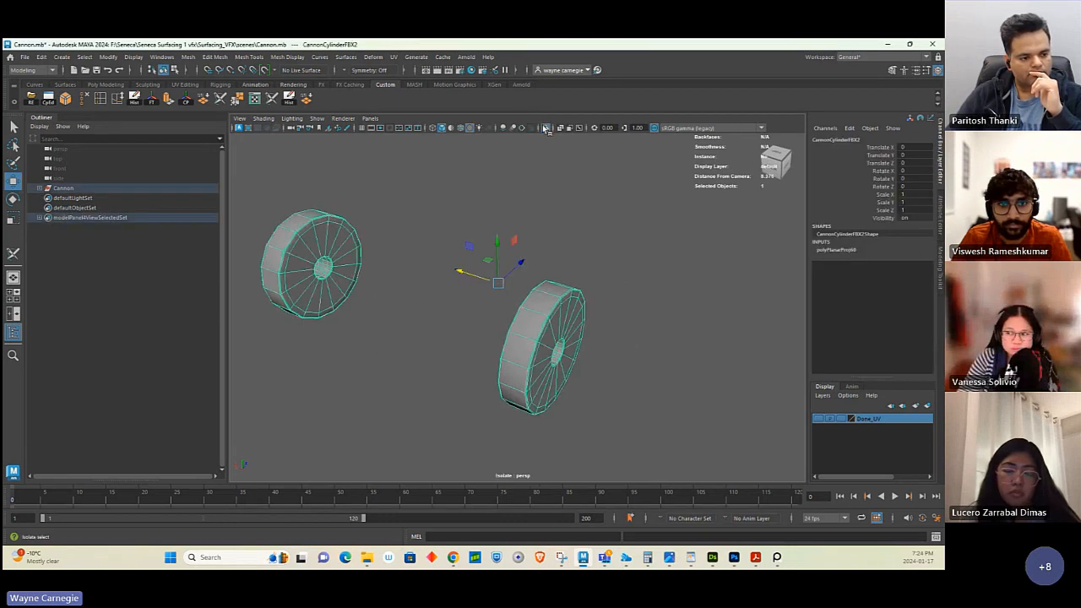
pyautogui.click(545, 127)
pyautogui.click(546, 127)
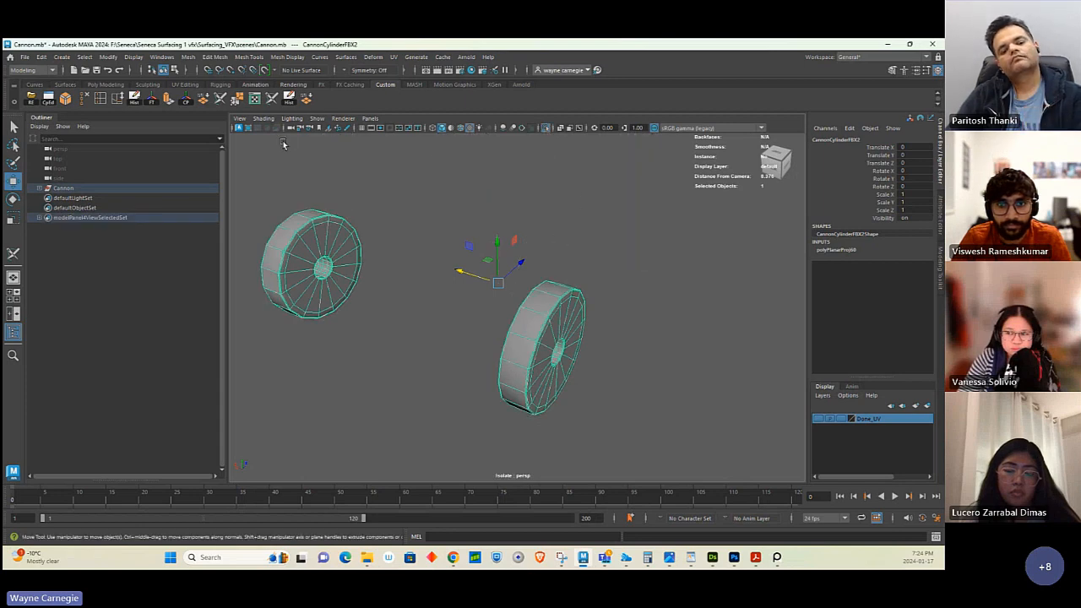
# - Cut the UV seam along the outer rim edge loop on one face of the nearer wheel with the 3D Cut and Sew UV tool
pyautogui.click(274, 100)
pyautogui.keyDown('alt'); pyautogui.moveTo(634, 367); pyautogui.dragTo(639, 313); pyautogui.keyUp('alt')
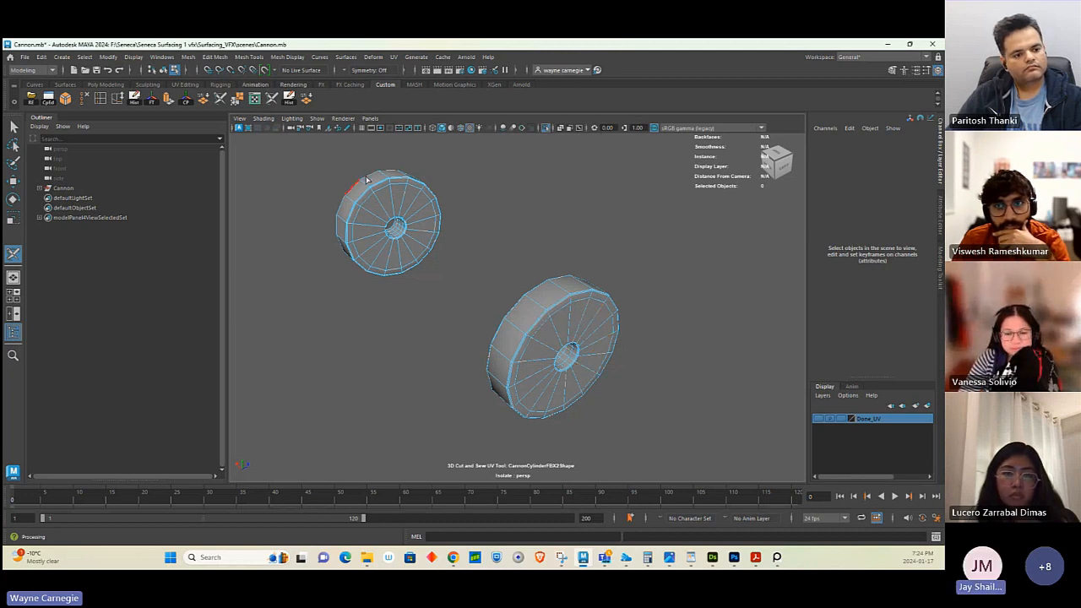
pyautogui.press('q')
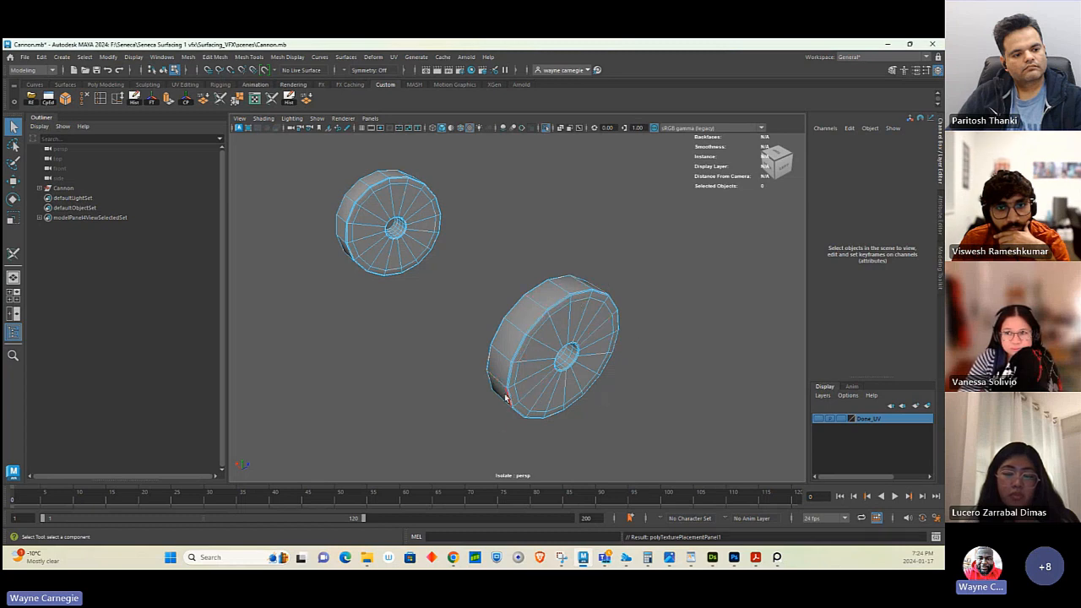
pyautogui.click(271, 99)
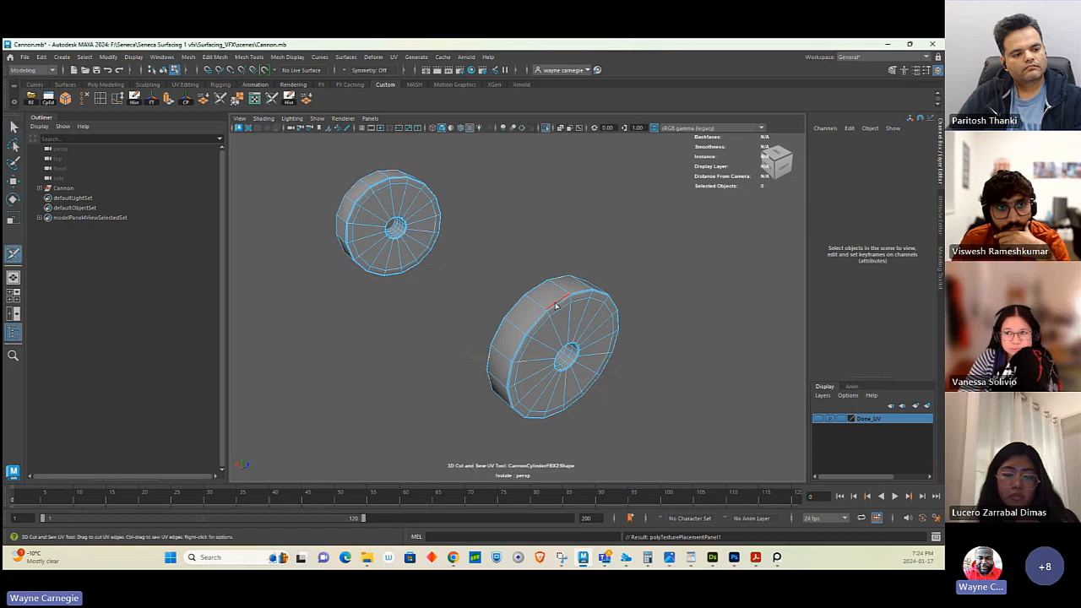
pyautogui.click(555, 307)
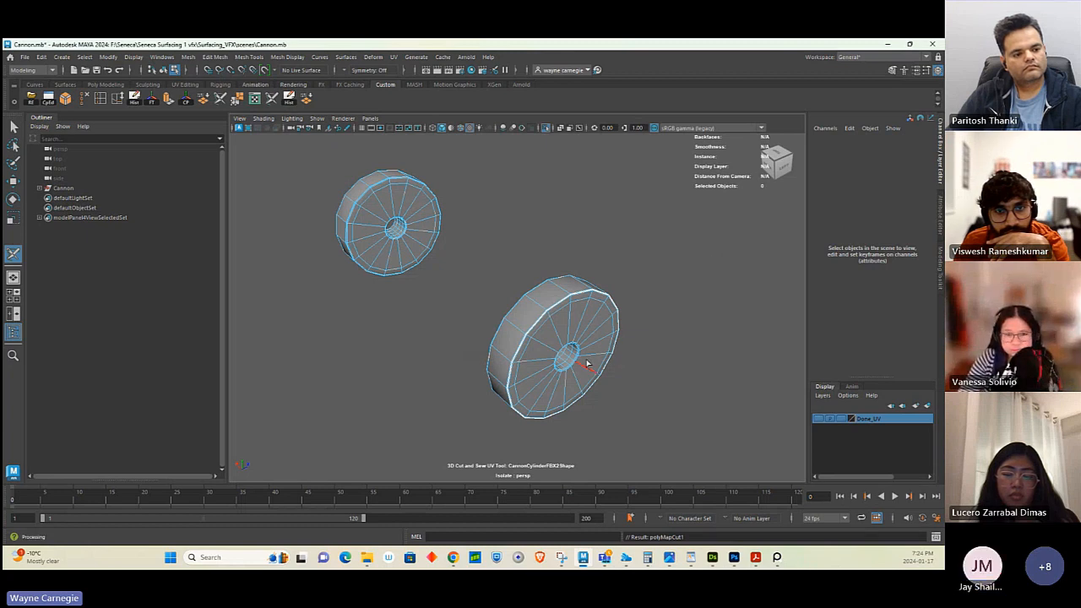
# - Cut the rim edge loop on the wheel's opposite face and one edge across its tread
pyautogui.keyDown('alt'); pyautogui.moveTo(639, 394); pyautogui.dragTo(622, 309); pyautogui.keyUp('alt')
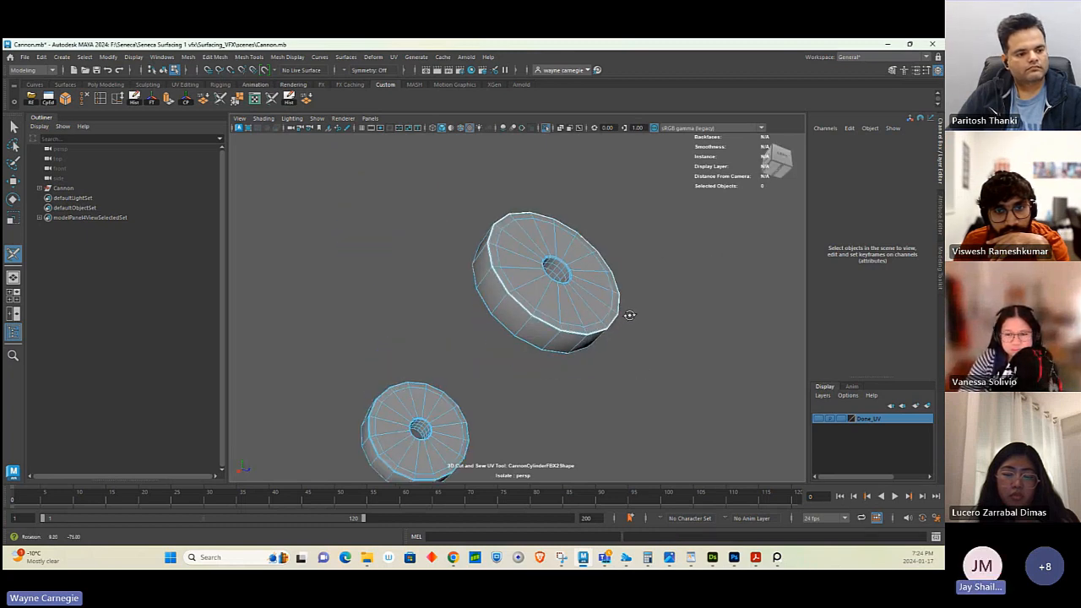
pyautogui.keyDown('alt'); pyautogui.moveTo(561, 345); pyautogui.dragTo(619, 301); pyautogui.keyUp('alt')
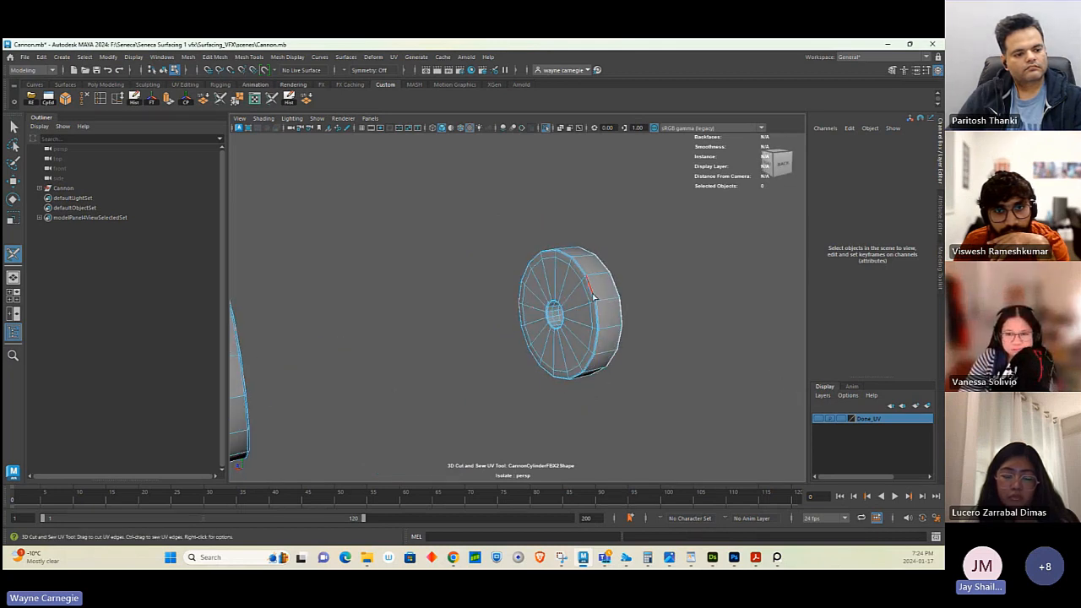
pyautogui.doubleClick(593, 295)
pyautogui.keyDown('alt'); pyautogui.moveTo(658, 334); pyautogui.dragTo(546, 301); pyautogui.keyUp('alt')
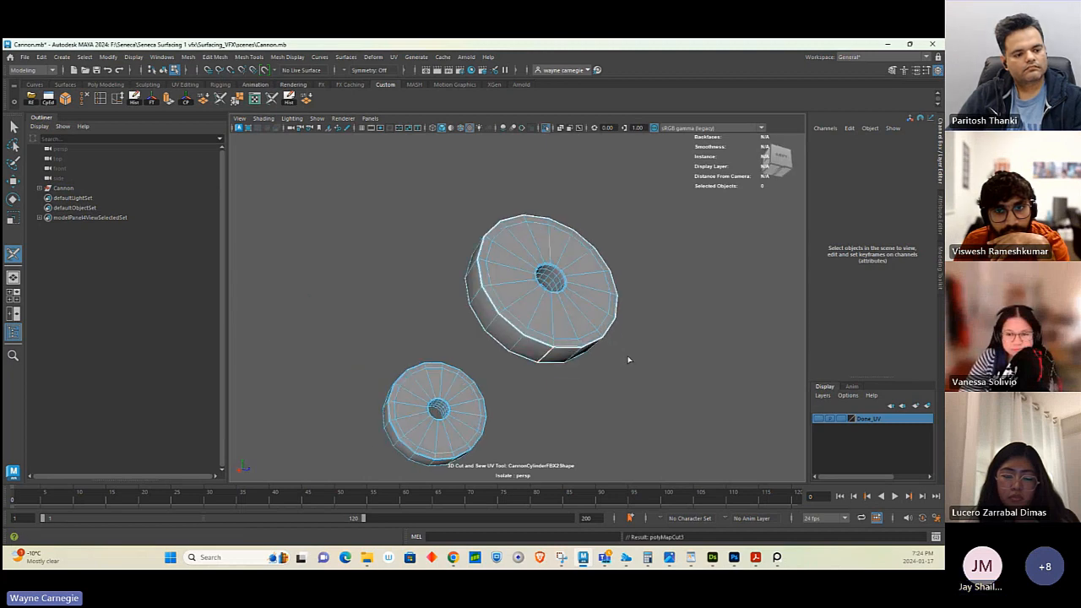
pyautogui.keyDown('alt'); pyautogui.moveTo(624, 360); pyautogui.dragTo(693, 368); pyautogui.keyUp('alt')
pyautogui.scroll(4, 564, 398)
# - Cut UV seams on the edges around the wheel's centre hole
pyautogui.keyDown('alt'); pyautogui.moveTo(724, 367); pyautogui.dragTo(612, 347); pyautogui.keyUp('alt')
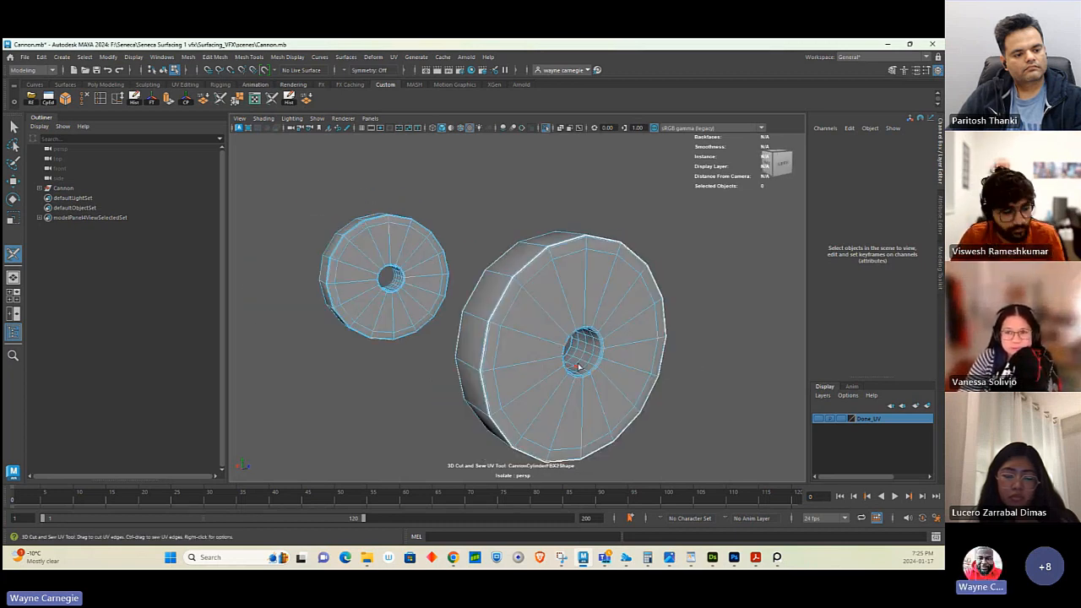
pyautogui.keyDown('alt'); pyautogui.moveTo(615, 350); pyautogui.dragTo(560, 390); pyautogui.keyUp('alt')
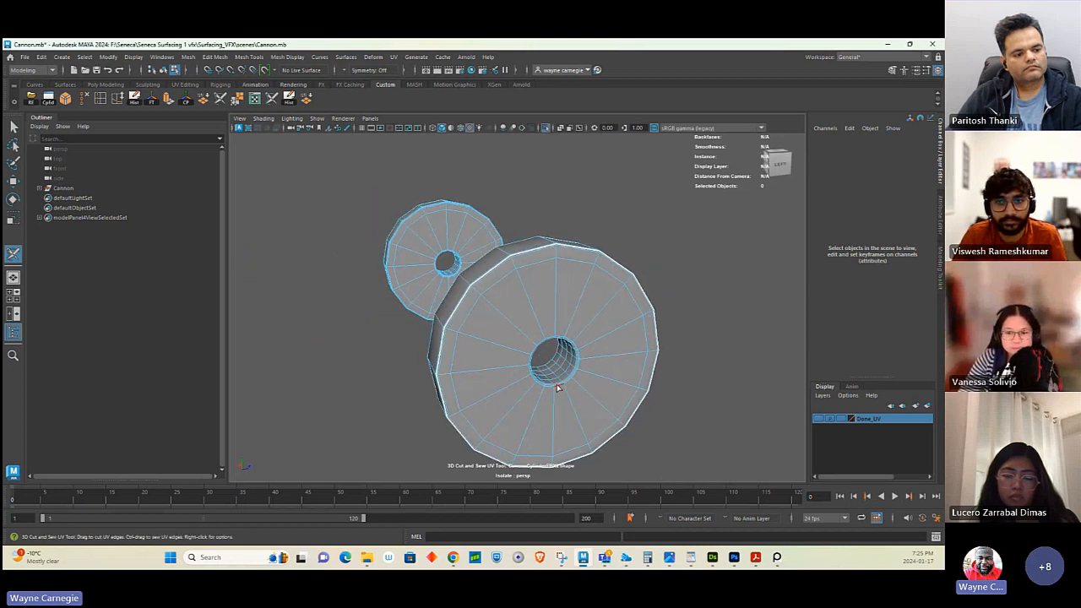
pyautogui.click(557, 388)
pyautogui.keyDown('alt'); pyautogui.moveTo(578, 380); pyautogui.dragTo(677, 349); pyautogui.keyUp('alt')
pyautogui.keyDown('alt'); pyautogui.moveTo(678, 349); pyautogui.dragTo(694, 350, button='right'); pyautogui.keyUp('alt')
pyautogui.keyDown('alt'); pyautogui.moveTo(525, 342); pyautogui.dragTo(563, 352); pyautogui.keyUp('alt')
pyautogui.click(514, 325)
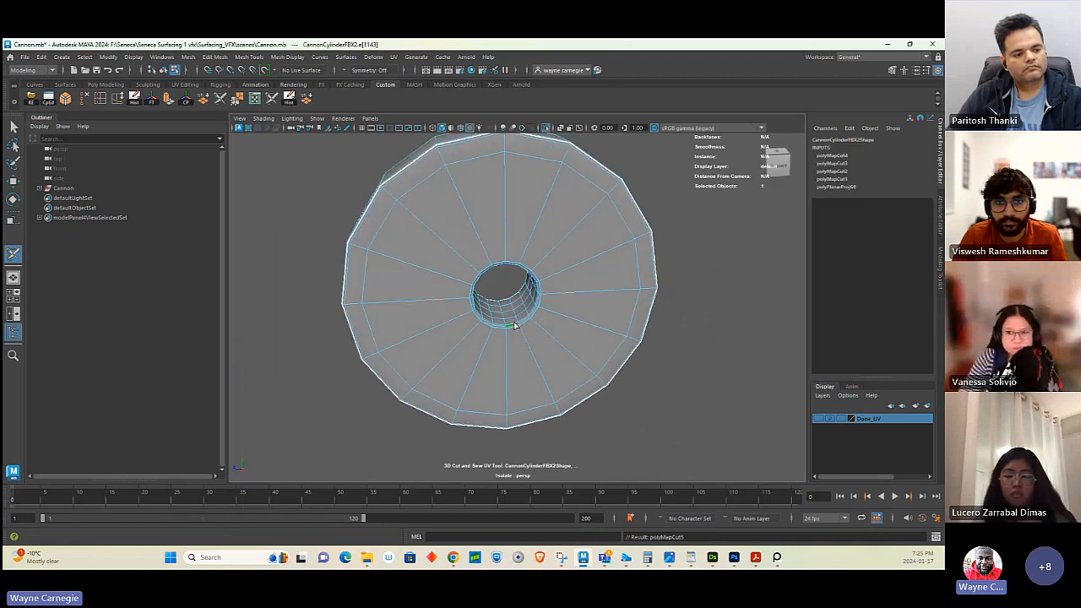
# - Leave isolation and the UV cutting tool, return to object mode, and isolate the wheel_back mesh
pyautogui.keyDown('alt'); pyautogui.moveTo(605, 340); pyautogui.dragTo(505, 332); pyautogui.keyUp('alt')
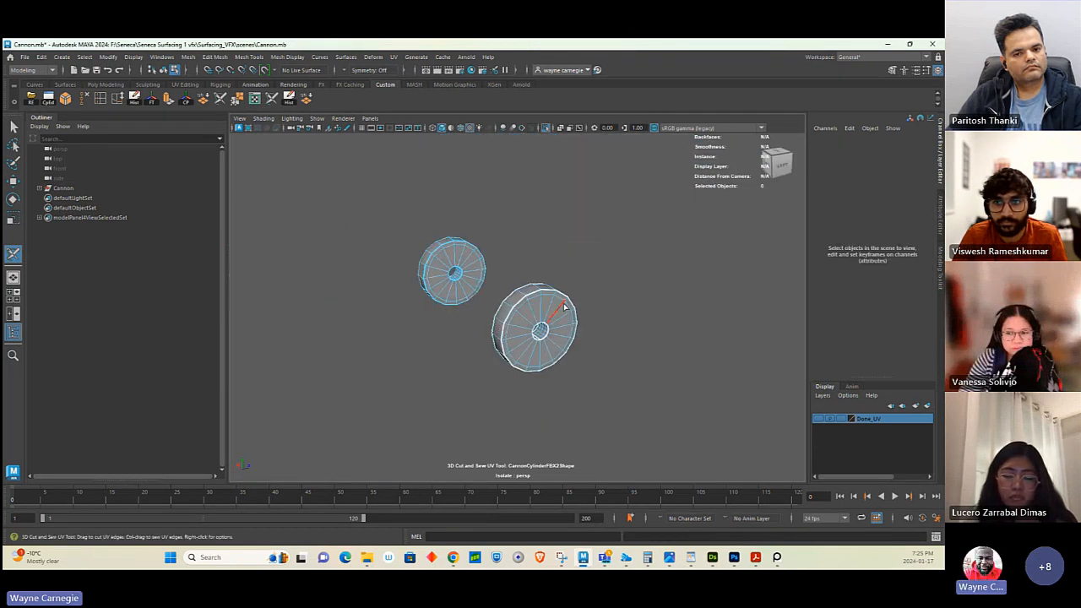
pyautogui.keyDown('alt'); pyautogui.moveTo(511, 229); pyautogui.dragTo(567, 229); pyautogui.keyUp('alt')
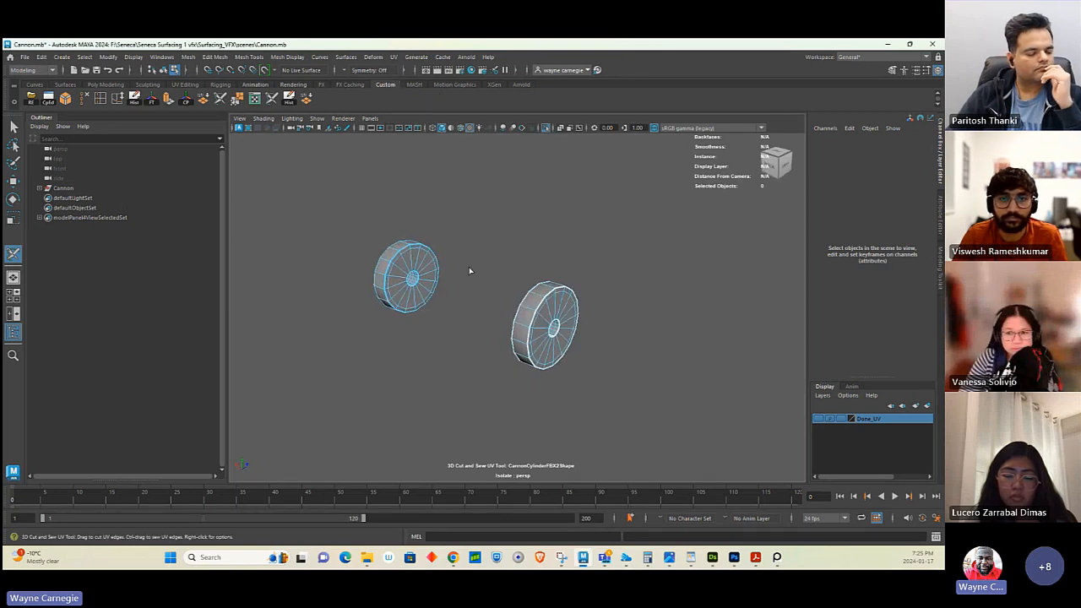
pyautogui.keyDown('alt'); pyautogui.moveTo(470, 272); pyautogui.dragTo(489, 253); pyautogui.keyUp('alt')
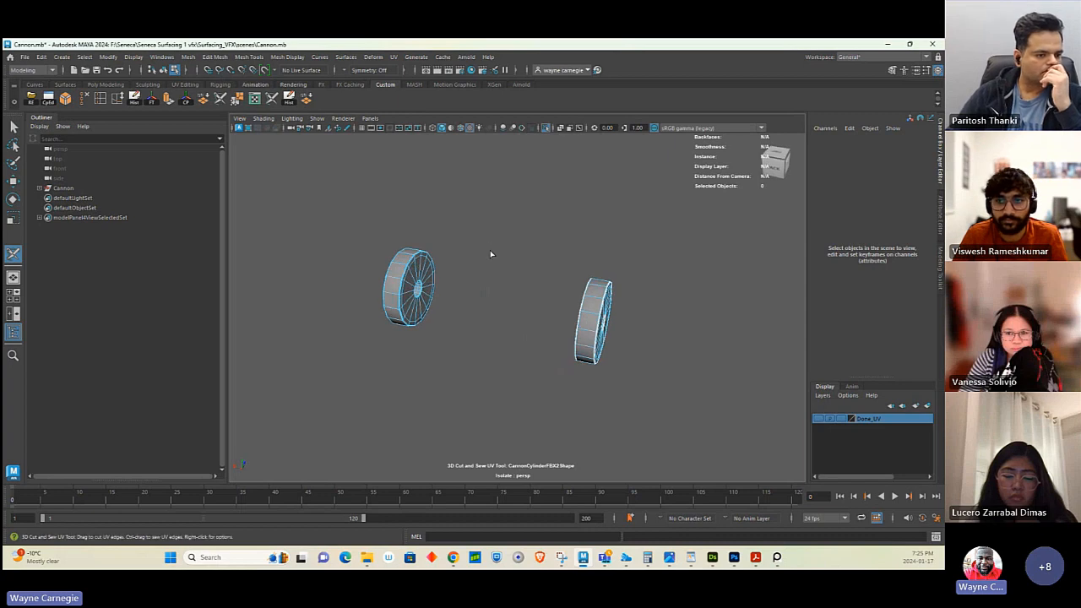
pyautogui.click(546, 128)
pyautogui.rightClick(594, 302)
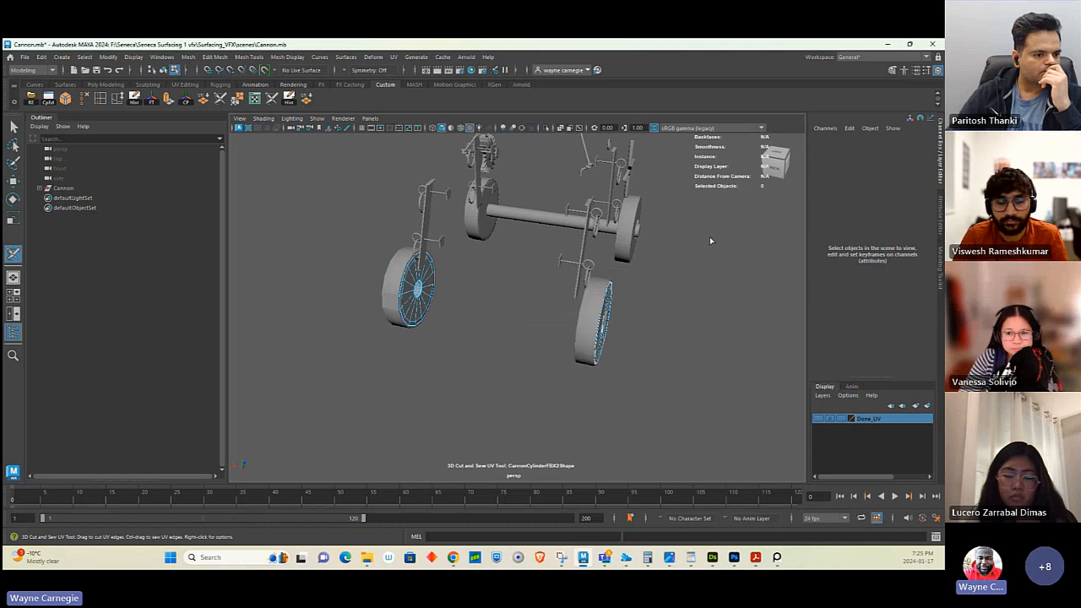
pyautogui.click(13, 126)
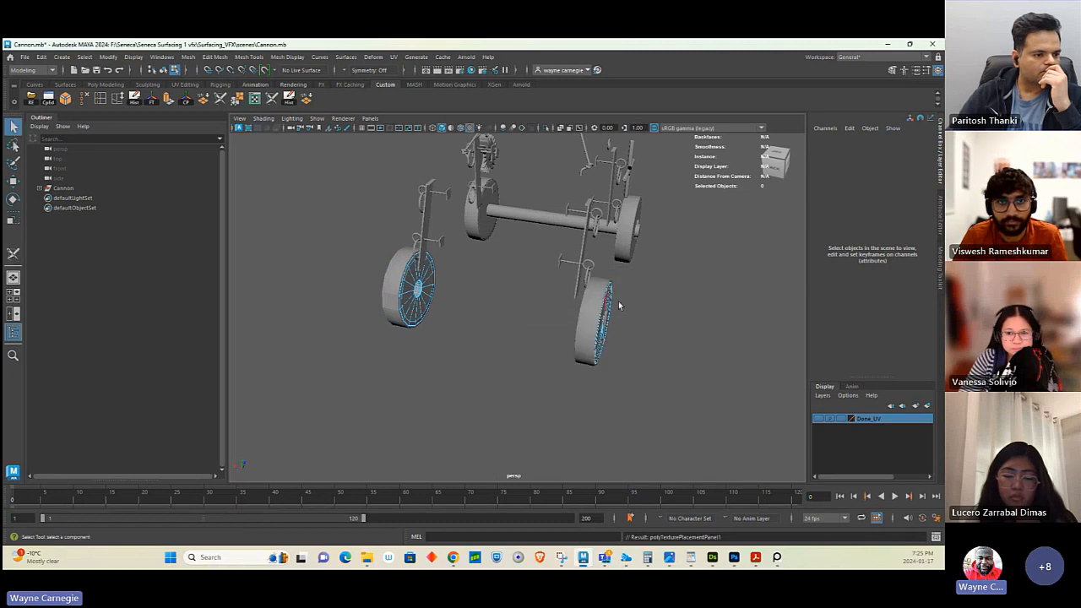
pyautogui.keyDown('alt'); pyautogui.moveTo(617, 307); pyautogui.dragTo(582, 321); pyautogui.keyUp('alt')
pyautogui.rightClick(584, 265)
pyautogui.click(629, 250)
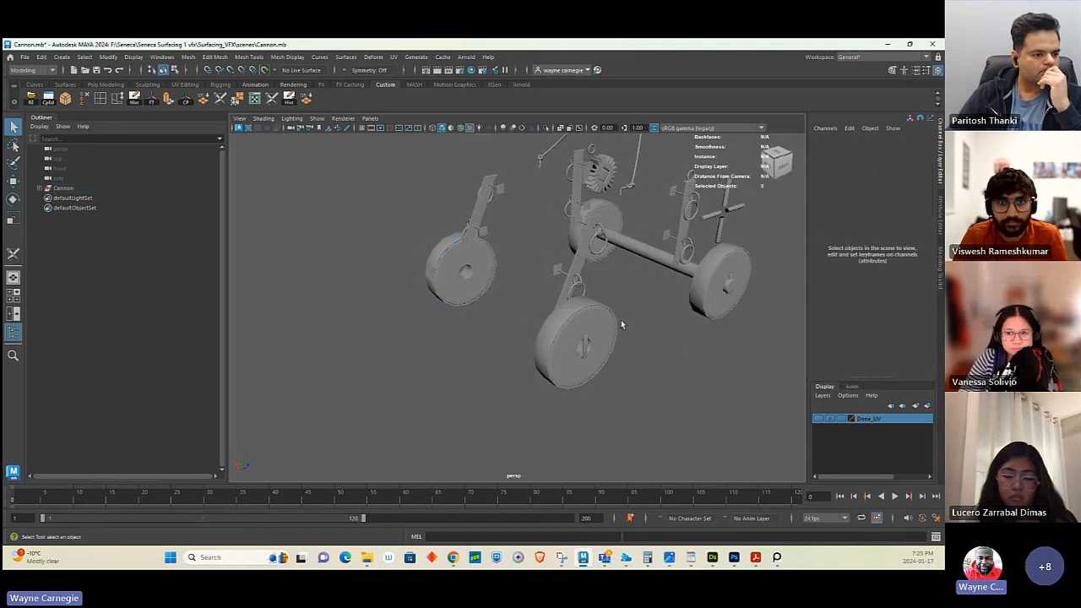
pyautogui.click(598, 325)
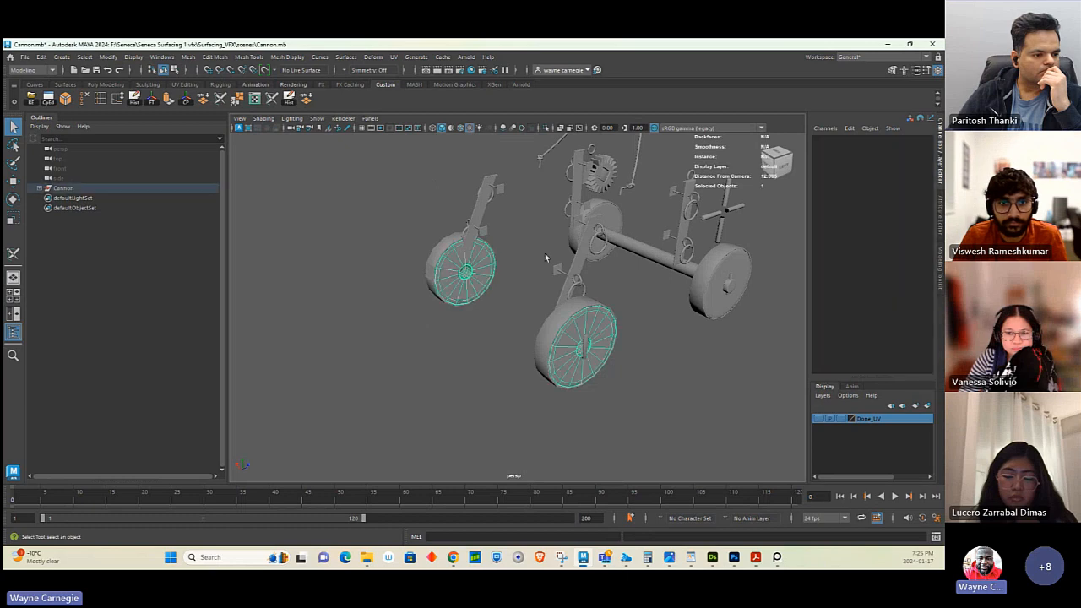
pyautogui.click(546, 128)
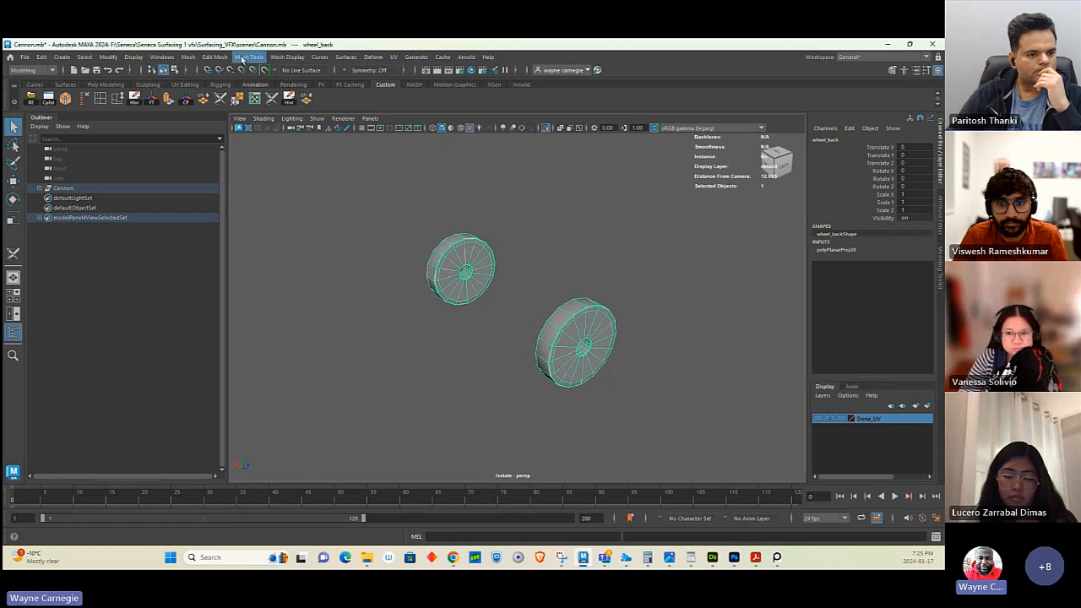
# - Separate the wheel_back mesh into individual wheels and select only the nearer wheel
pyautogui.click(187, 56)
pyautogui.click(208, 103)
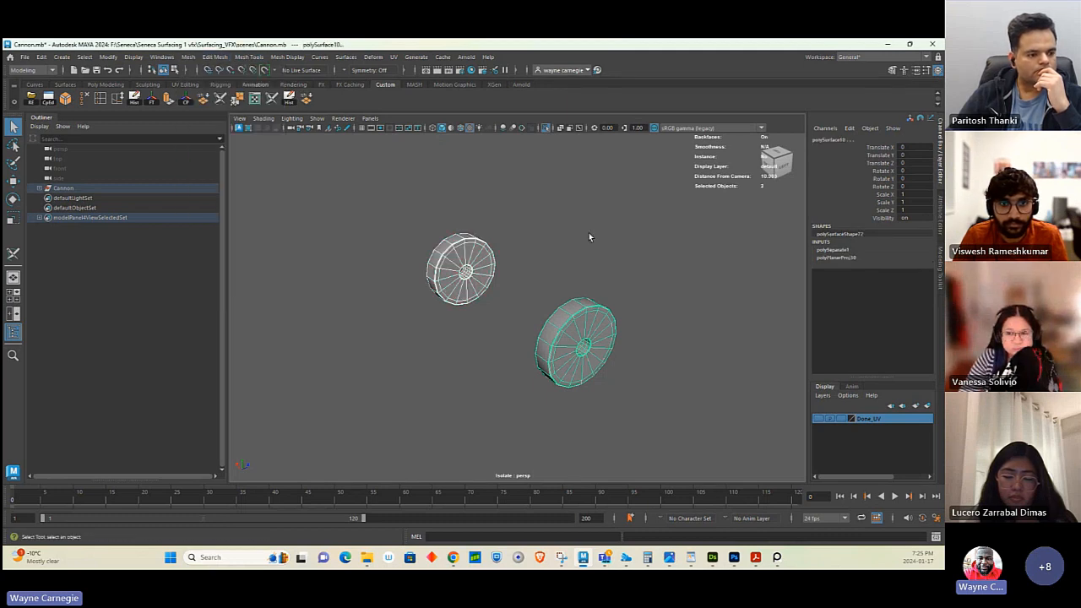
pyautogui.click(635, 322)
pyautogui.click(609, 335)
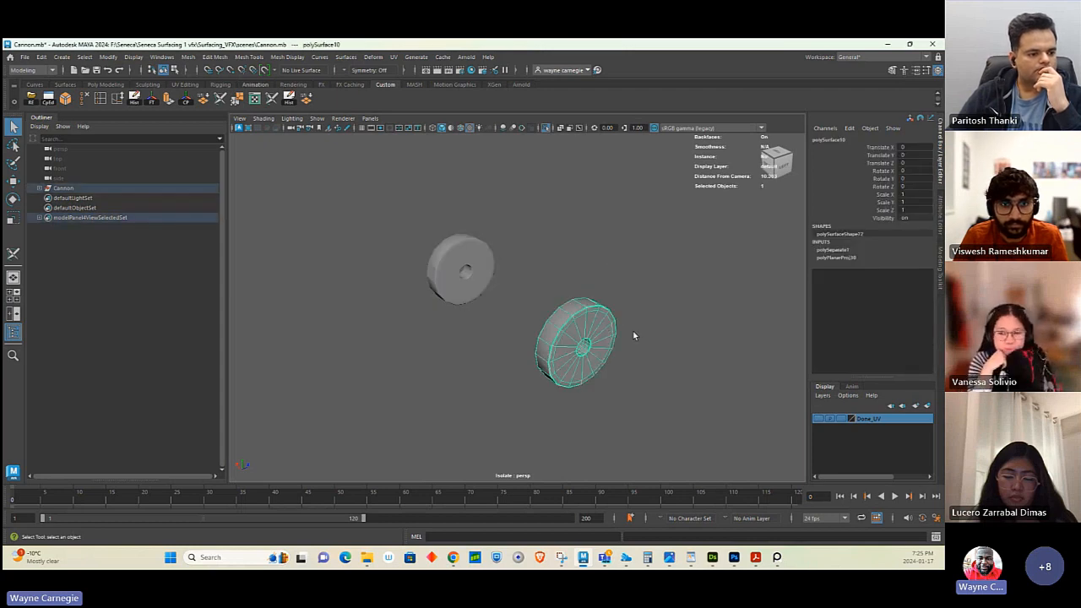
# - Open the UV Editor for the selected wheel and reposition its window so the wheels stay visible in the viewport
pyautogui.click(393, 57)
pyautogui.click(416, 76)
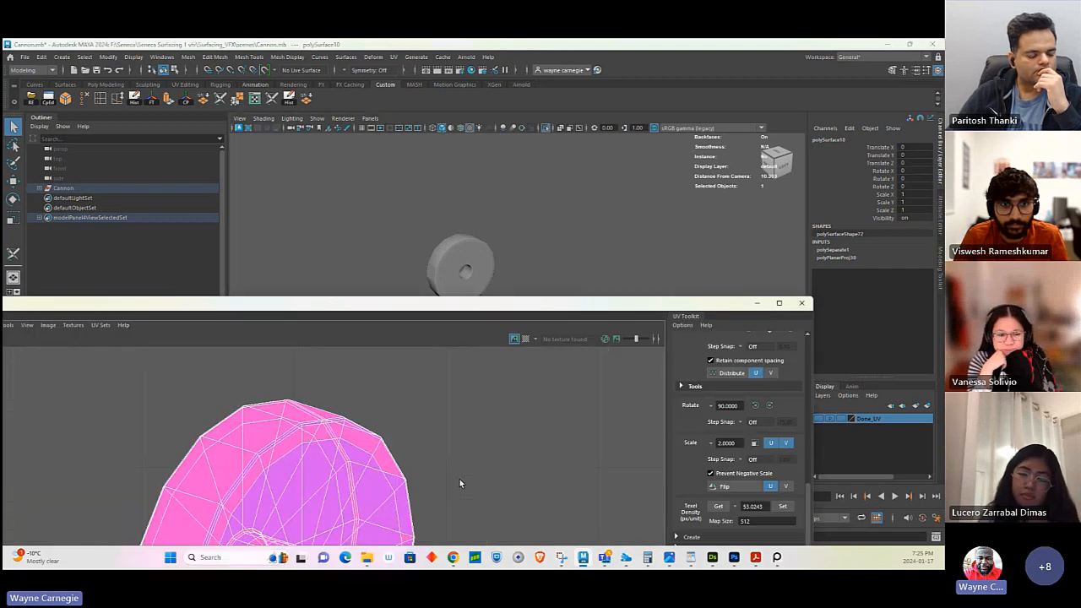
pyautogui.moveTo(720, 305); pyautogui.dragTo(807, 205)
pyautogui.scroll(-3, 590, 408)
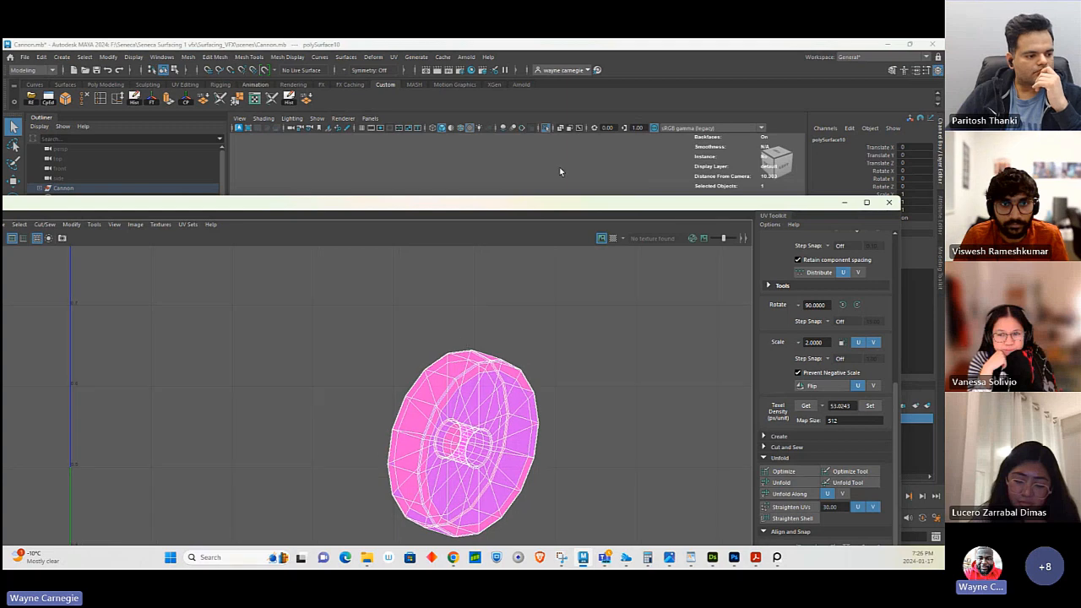
pyautogui.moveTo(562, 215); pyautogui.dragTo(605, 226)
pyautogui.scroll(-2, 599, 375)
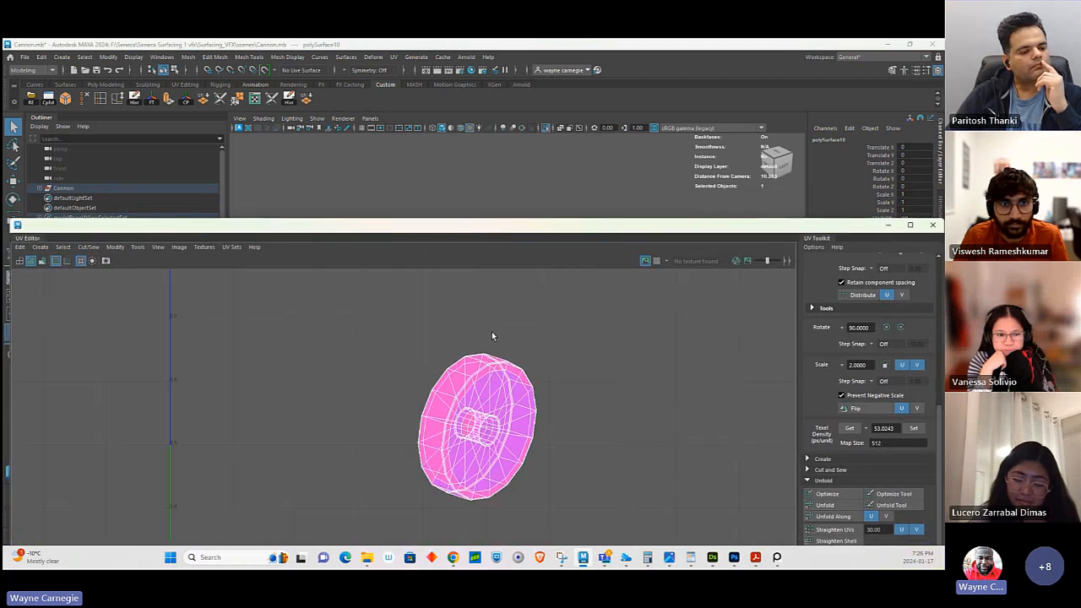
pyautogui.moveTo(566, 228); pyautogui.dragTo(516, 366)
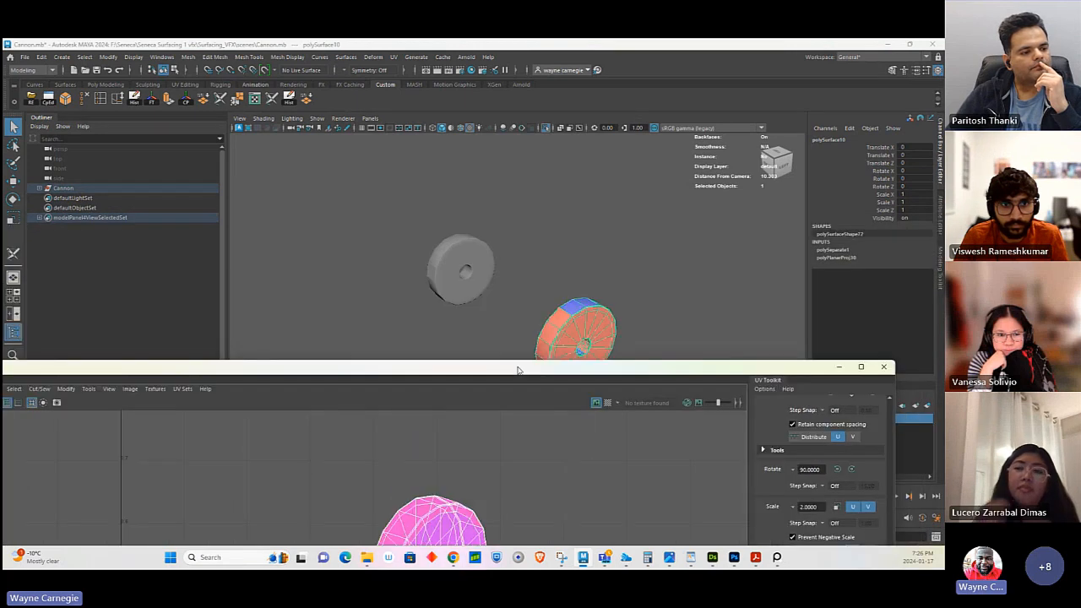
# - Move the UV Editor window so both separated wheels stay visible, and select only the nearer wheel
pyautogui.click(482, 275)
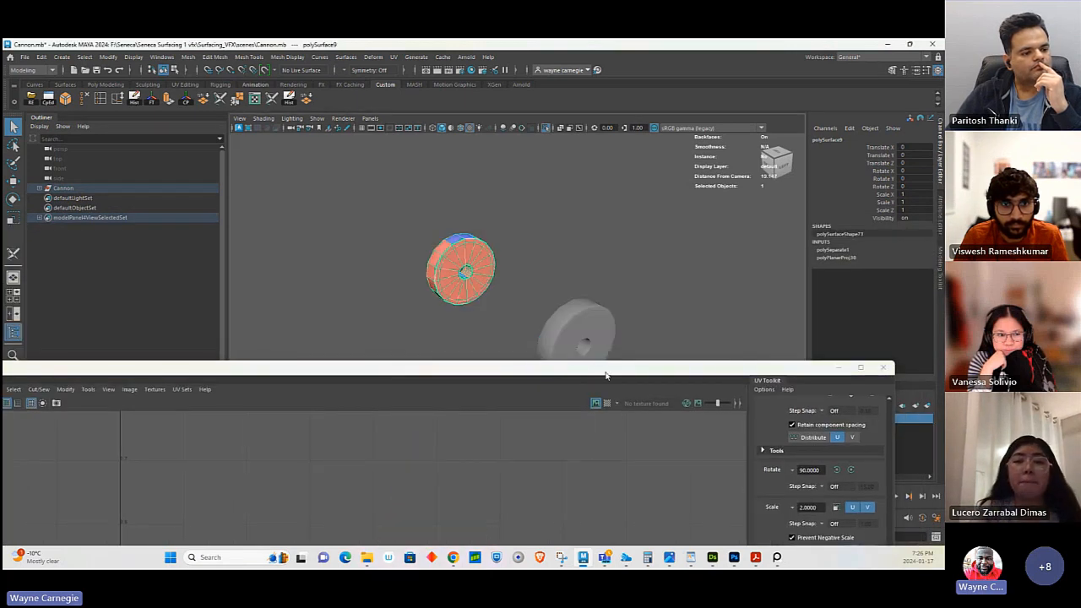
pyautogui.moveTo(605, 375); pyautogui.dragTo(614, 328)
pyautogui.click(612, 302)
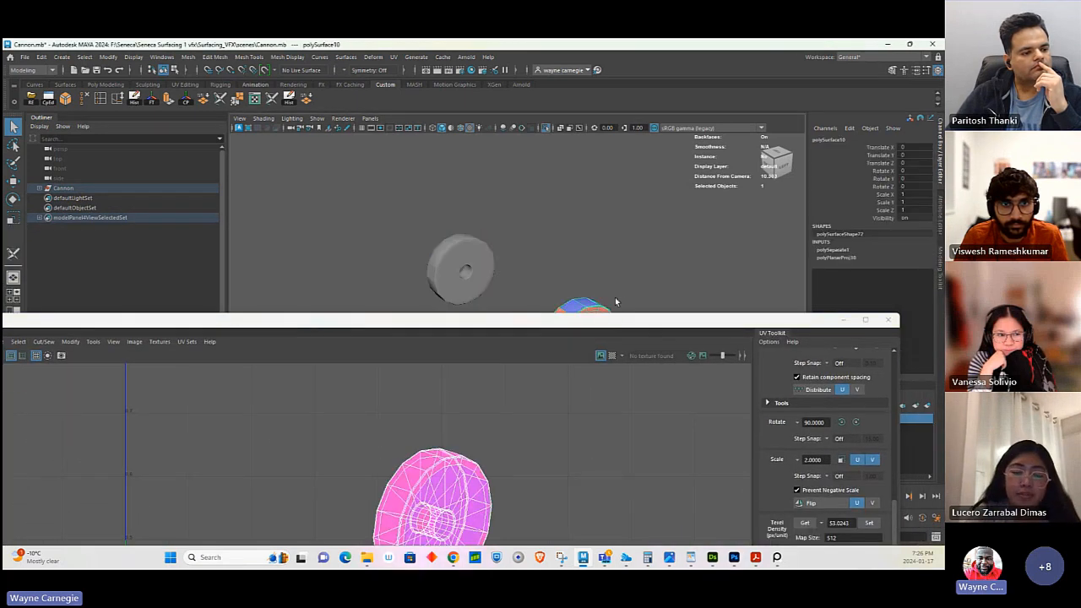
pyautogui.keyDown('alt'); pyautogui.moveTo(616, 301); pyautogui.dragTo(586, 186, button='middle'); pyautogui.keyUp('alt')
pyautogui.scroll(-2, 506, 484)
pyautogui.keyDown('alt'); pyautogui.moveTo(554, 524); pyautogui.dragTo(533, 449, button='middle'); pyautogui.keyUp('alt')
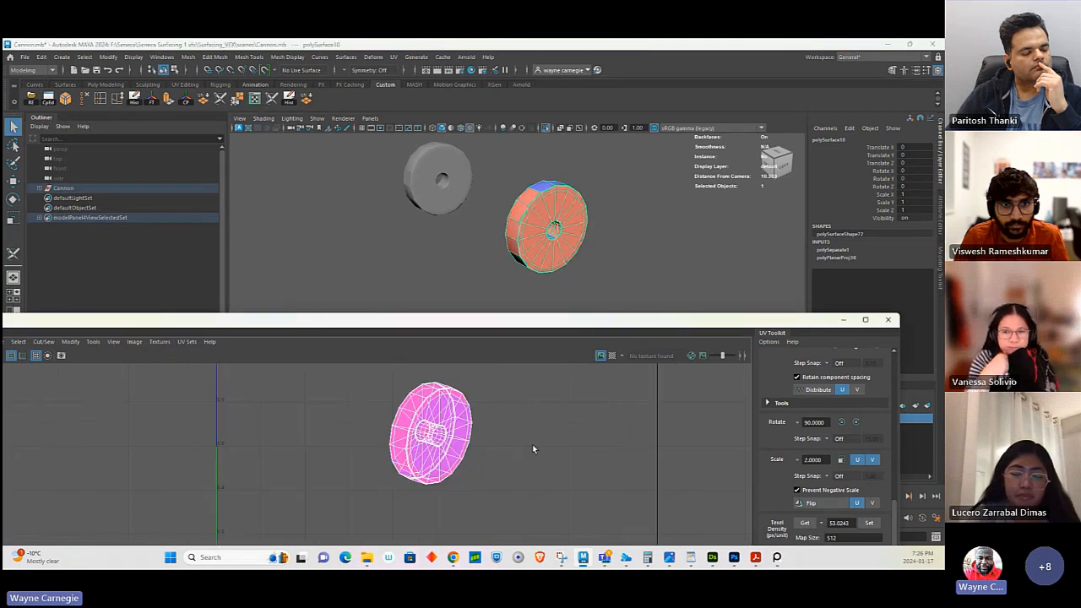
# - Try to unfold all UVs of the nearer wheel
pyautogui.scroll(-3, 533, 448)
pyautogui.moveTo(415, 405); pyautogui.dragTo(380, 373, button='right')
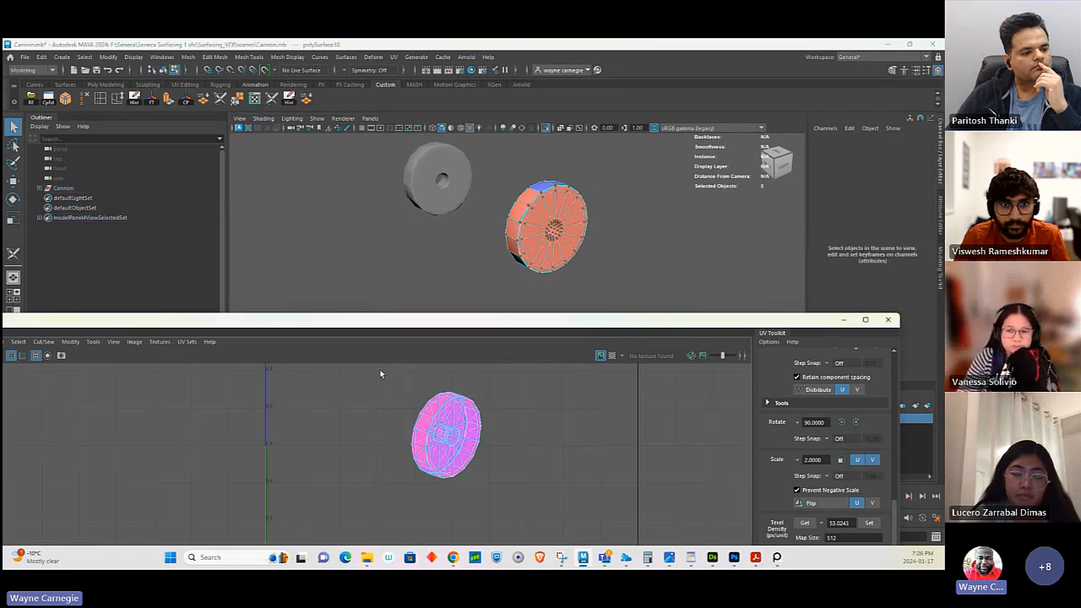
pyautogui.moveTo(380, 373); pyautogui.dragTo(489, 503)
pyautogui.scroll(-4, 811, 454)
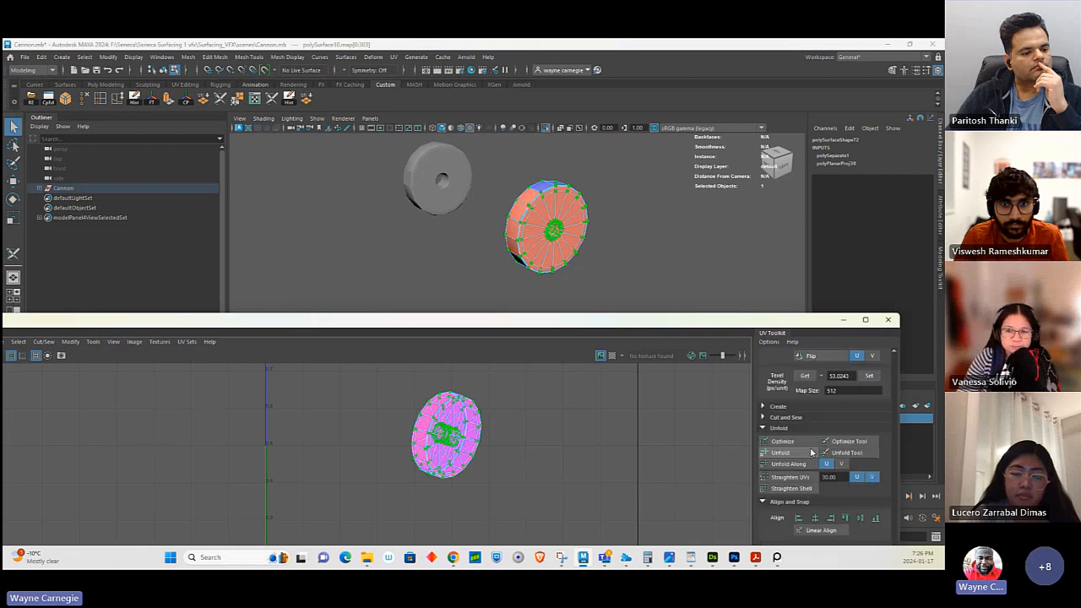
pyautogui.click(808, 453)
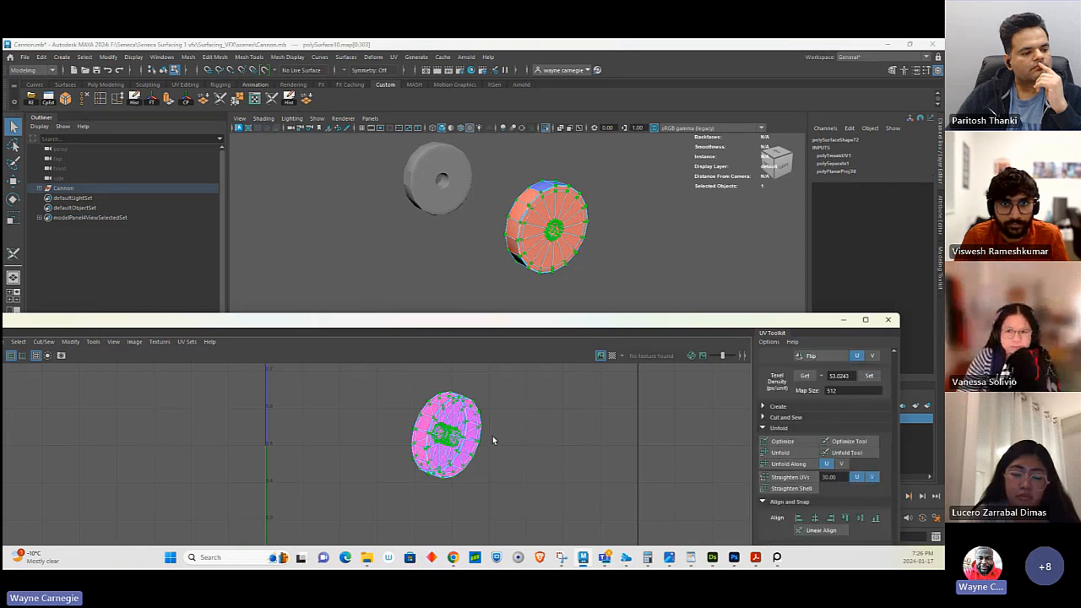
# - Undo the latest mode and selection changes on the nearer wheel
pyautogui.rightClick(568, 221)
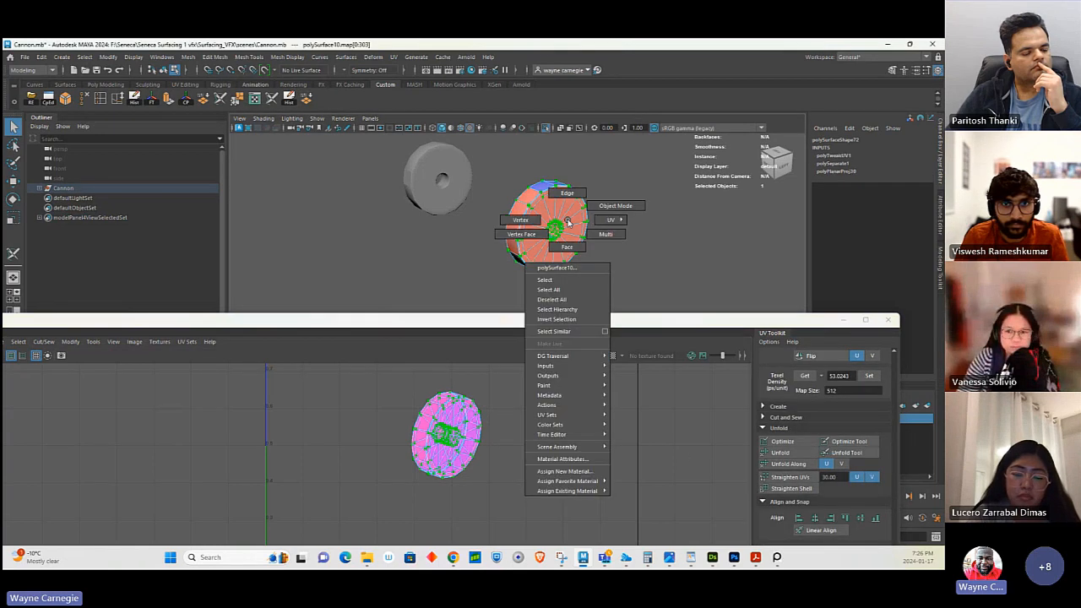
pyautogui.click(615, 205)
pyautogui.click(614, 218)
pyautogui.hotkey('ctrl', 'z')
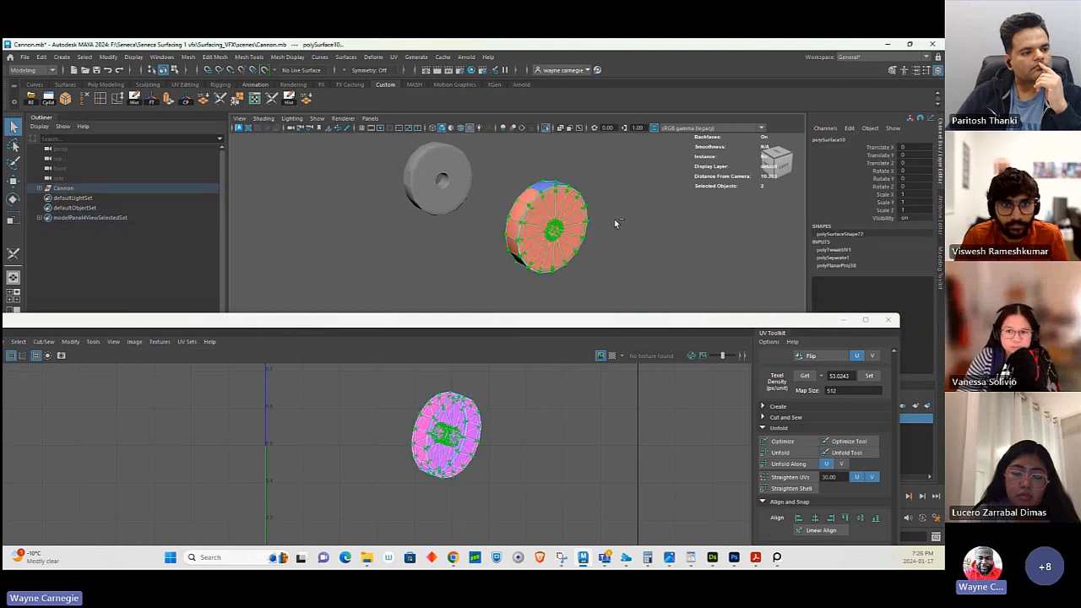
pyautogui.hotkey('ctrl', 'z')
pyautogui.hotkey('ctrl', 'z')
pyautogui.hotkey('ctrl', 'z')
pyautogui.hotkey('ctrl', 'z')
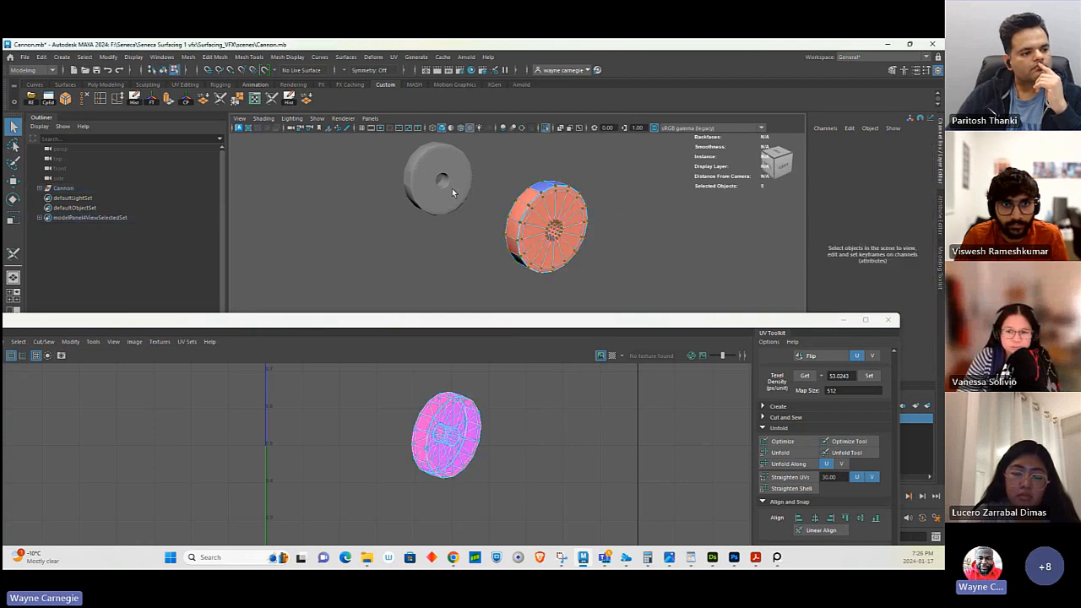
# - Return to object mode, leave the shared isolation, and isolate only the nearer wheel with more viewport space above the UV Editor
pyautogui.rightClick(548, 207)
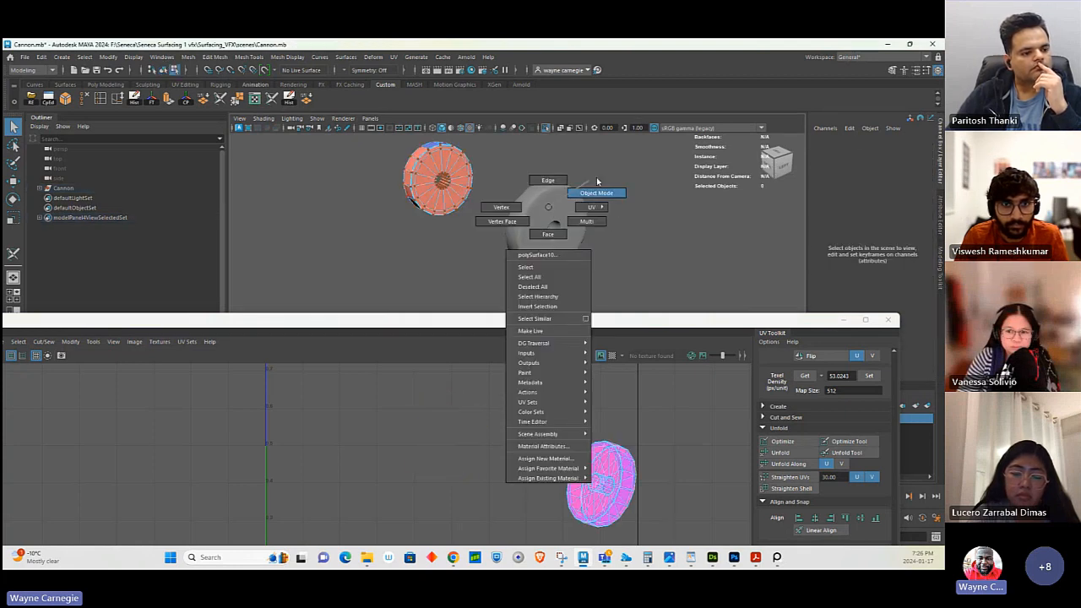
pyautogui.click(574, 202)
pyautogui.click(546, 127)
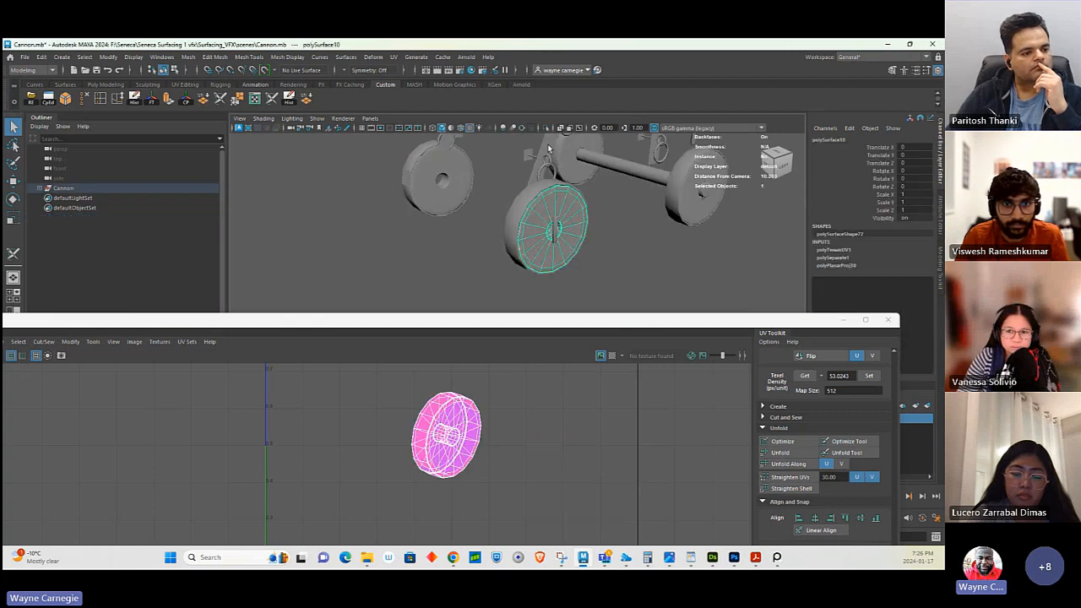
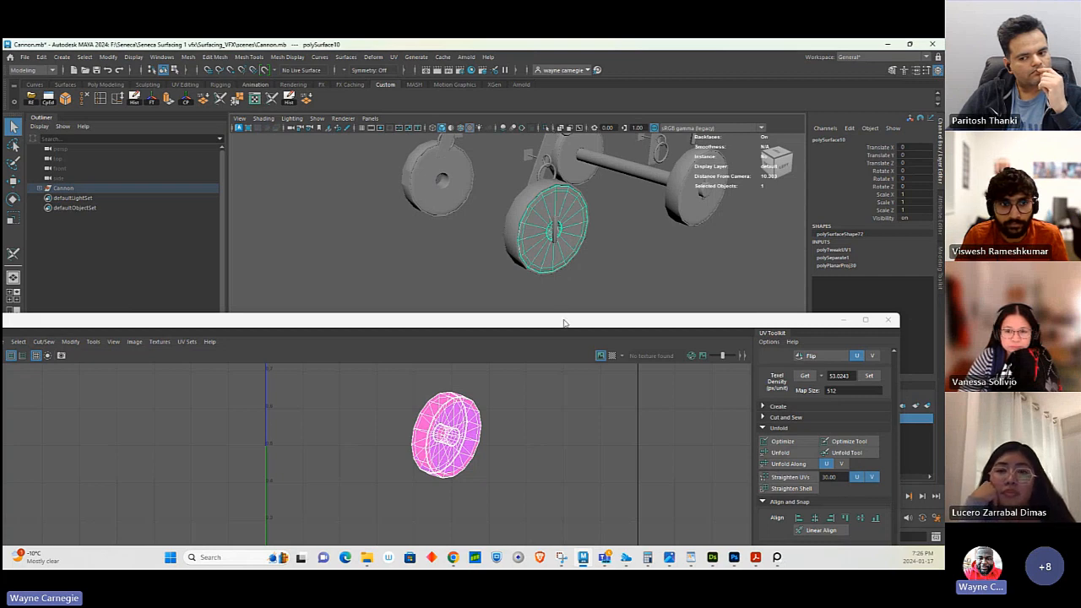
pyautogui.moveTo(564, 323); pyautogui.dragTo(568, 352)
pyautogui.keyDown('alt'); pyautogui.moveTo(600, 231); pyautogui.dragTo(574, 177); pyautogui.keyUp('alt')
pyautogui.click(546, 127)
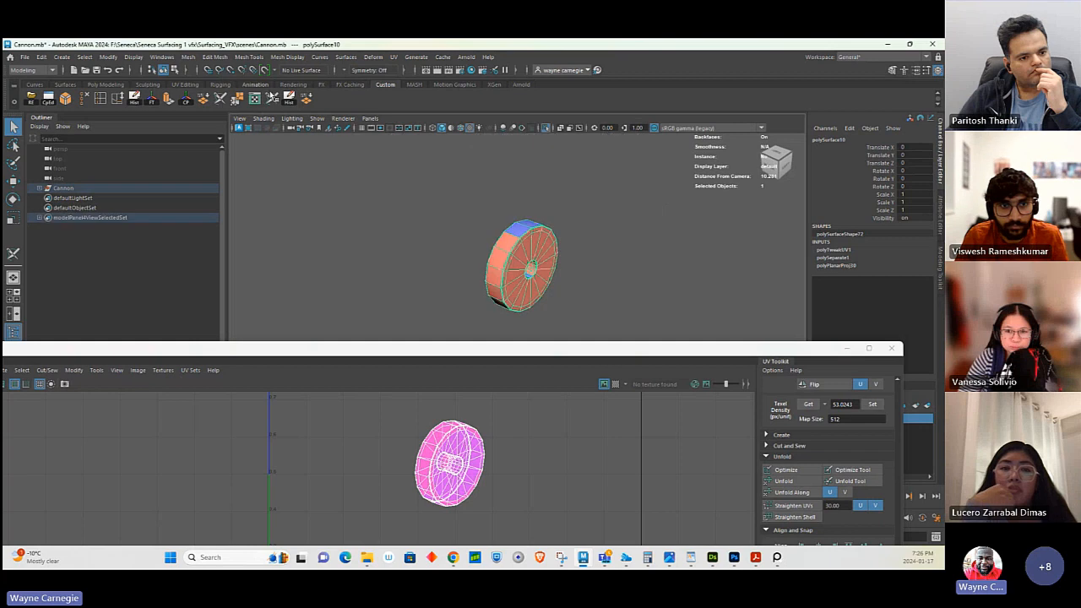
# - Cut UV seams along the outer rim edges of the isolated wheel to detach its tread from its flat faces
pyautogui.press('y')
pyautogui.keyDown('alt'); pyautogui.moveTo(557, 253); pyautogui.dragTo(656, 258, button='right'); pyautogui.keyUp('alt')
pyautogui.keyDown('alt'); pyautogui.moveTo(564, 181); pyautogui.dragTo(554, 234, button='middle'); pyautogui.keyUp('alt')
pyautogui.keyDown('alt'); pyautogui.moveTo(554, 234); pyautogui.dragTo(619, 228, button='right'); pyautogui.keyUp('alt')
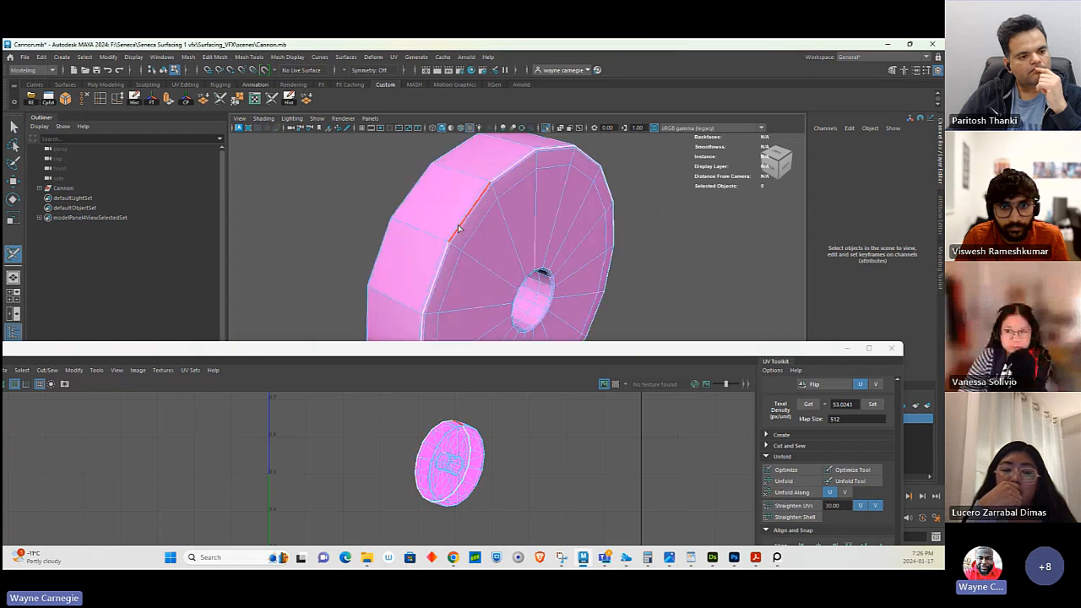
pyautogui.keyDown('alt'); pyautogui.moveTo(487, 228); pyautogui.dragTo(629, 291); pyautogui.keyUp('alt')
pyautogui.doubleClick(477, 313)
# - Undo the stray cut at the centre hole, cut the hole's UV seams again, and leave the cutting tool
pyautogui.doubleClick(614, 270)
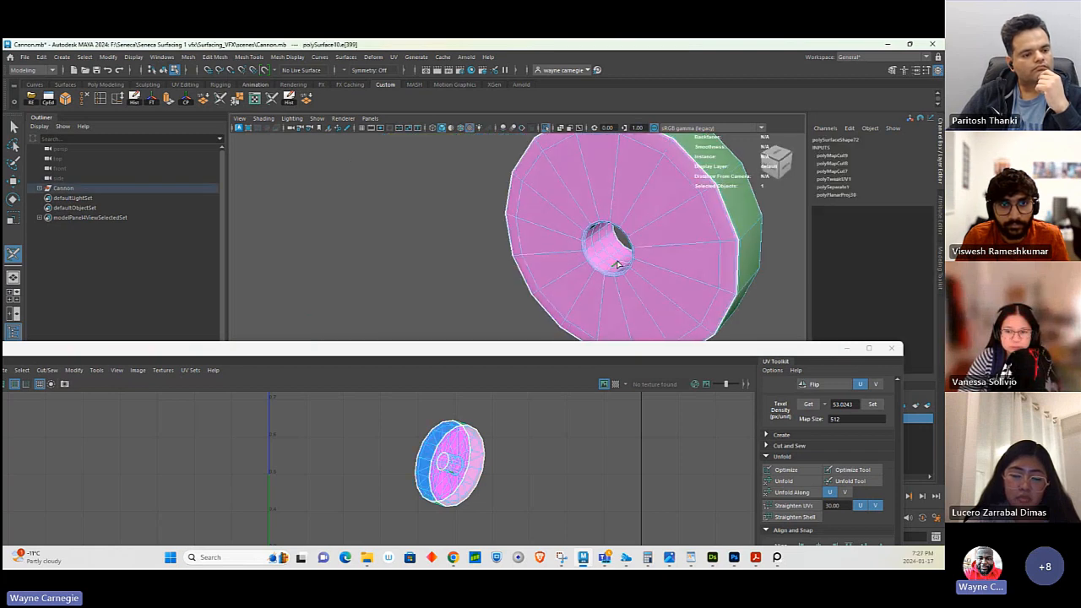
pyautogui.hotkey('ctrl', 'z')
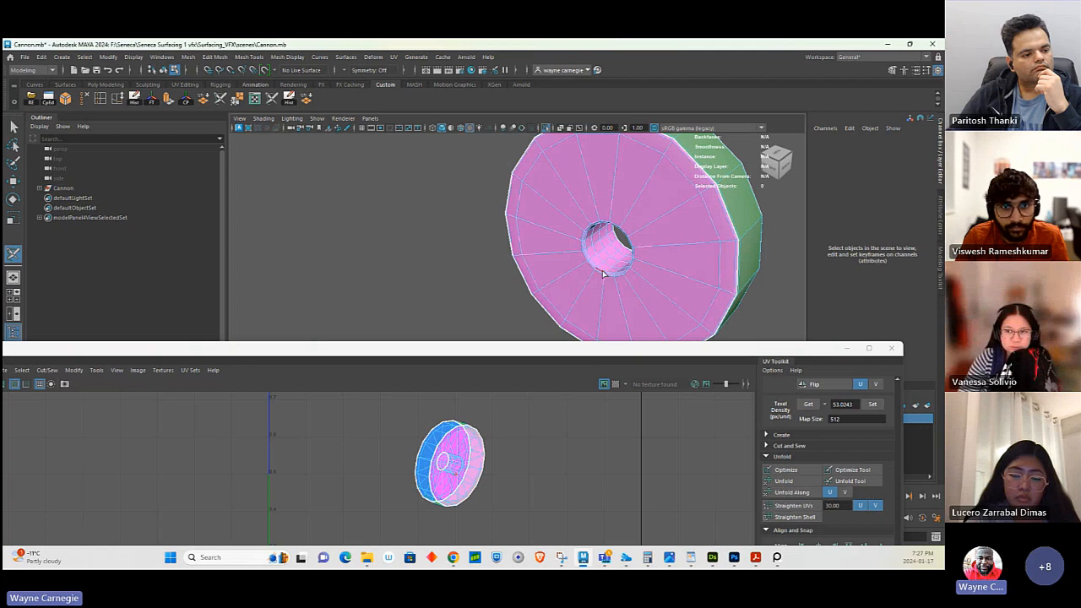
pyautogui.doubleClick(603, 273)
pyautogui.doubleClick(608, 271)
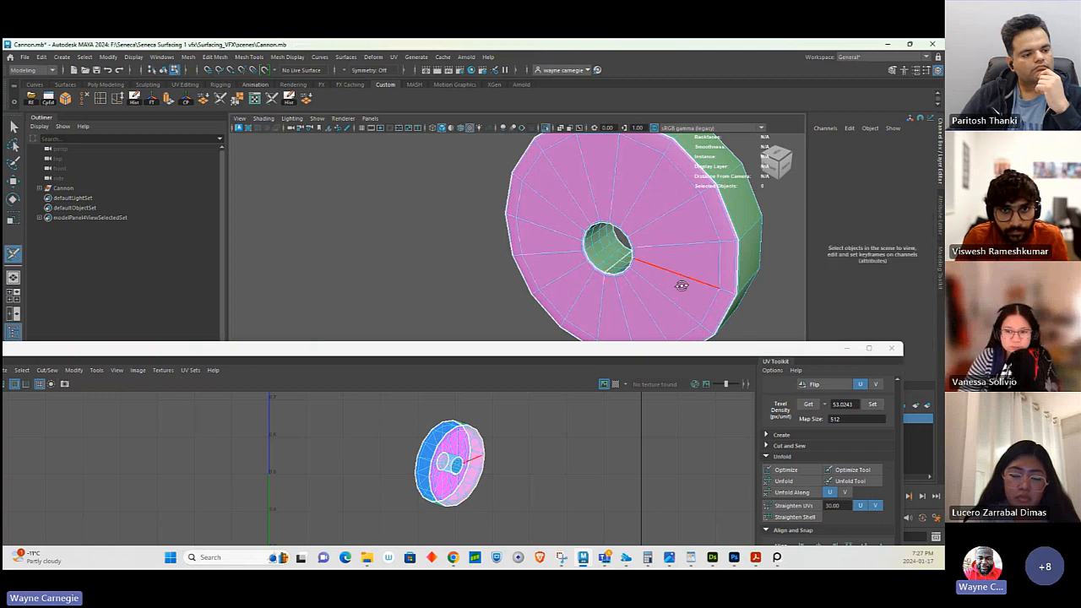
pyautogui.keyDown('alt'); pyautogui.moveTo(682, 284); pyautogui.dragTo(626, 208); pyautogui.keyUp('alt')
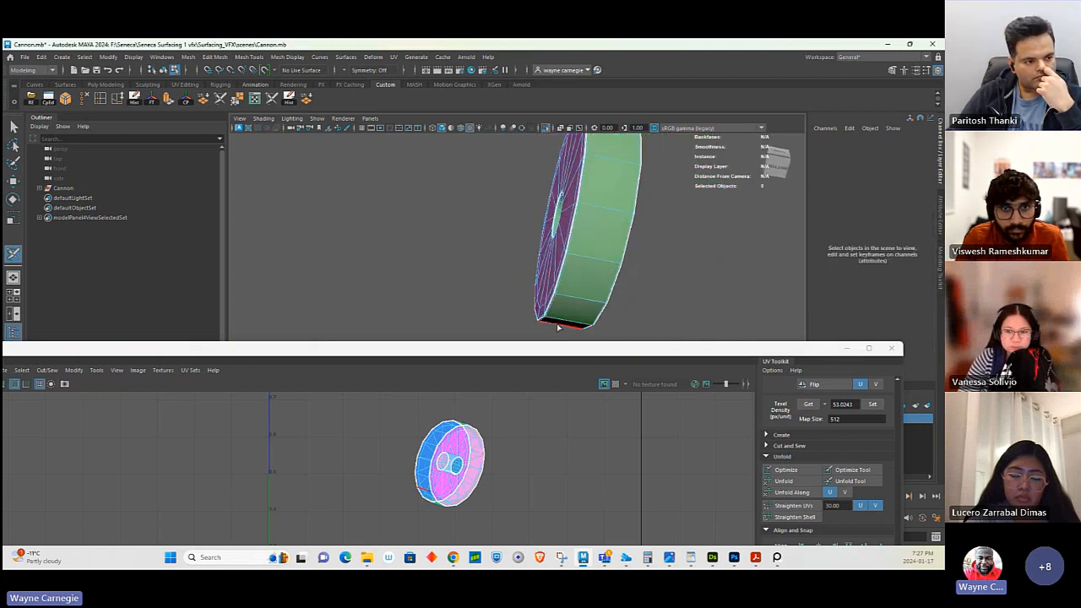
pyautogui.click(12, 123)
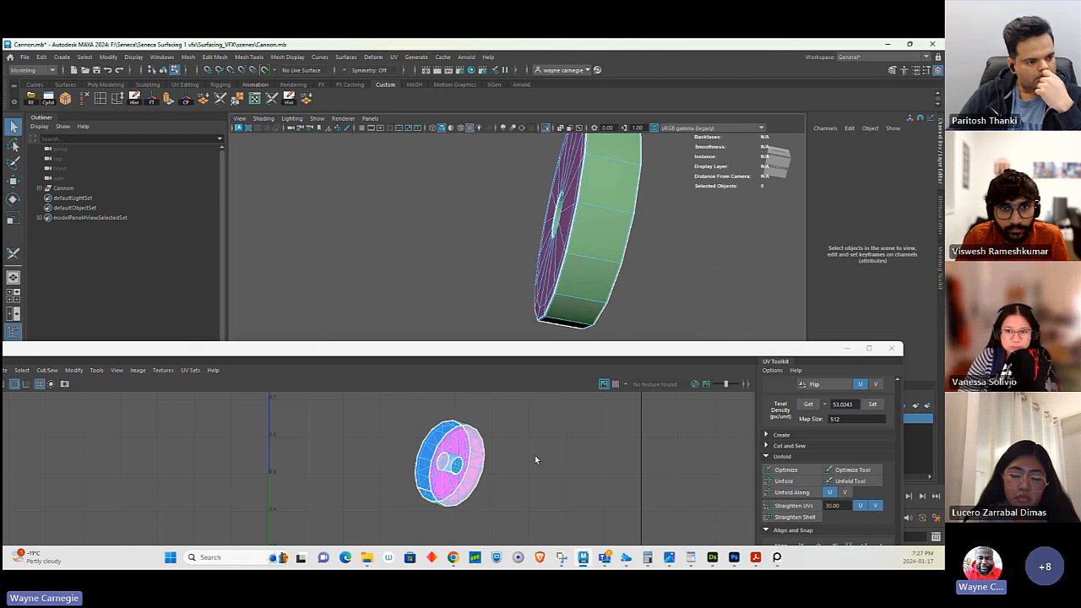
# - Select all of the wheel's UVs and unfold them in the maximized UV Editor
pyautogui.keyDown('alt'); pyautogui.moveTo(534, 455); pyautogui.dragTo(233, 390, button='right'); pyautogui.keyUp('alt')
pyautogui.moveTo(445, 434); pyautogui.dragTo(468, 436, button='right')
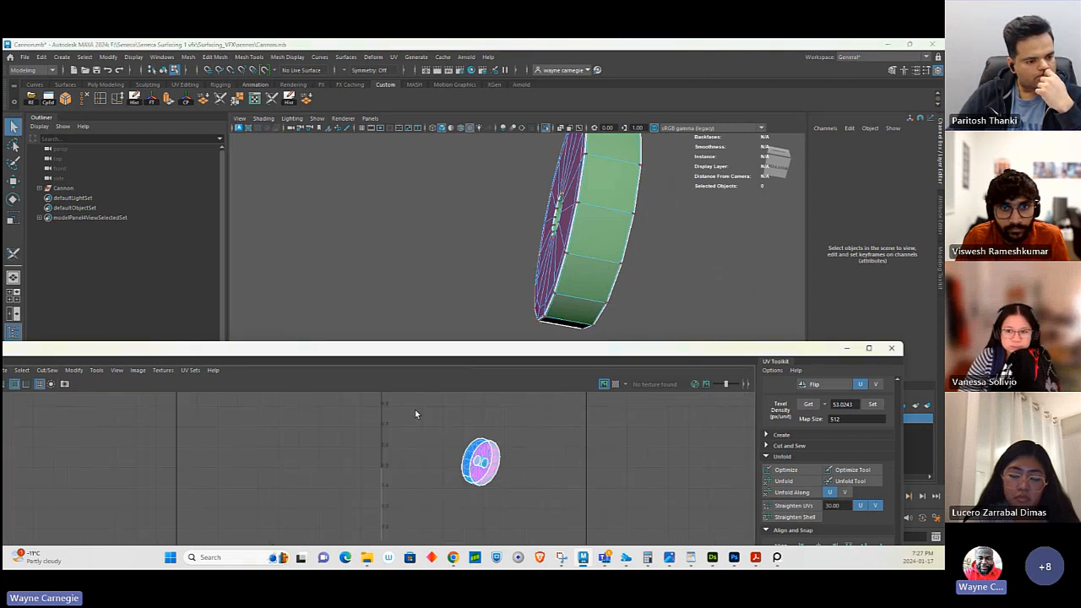
pyautogui.moveTo(414, 409); pyautogui.dragTo(563, 544)
pyautogui.click(869, 349)
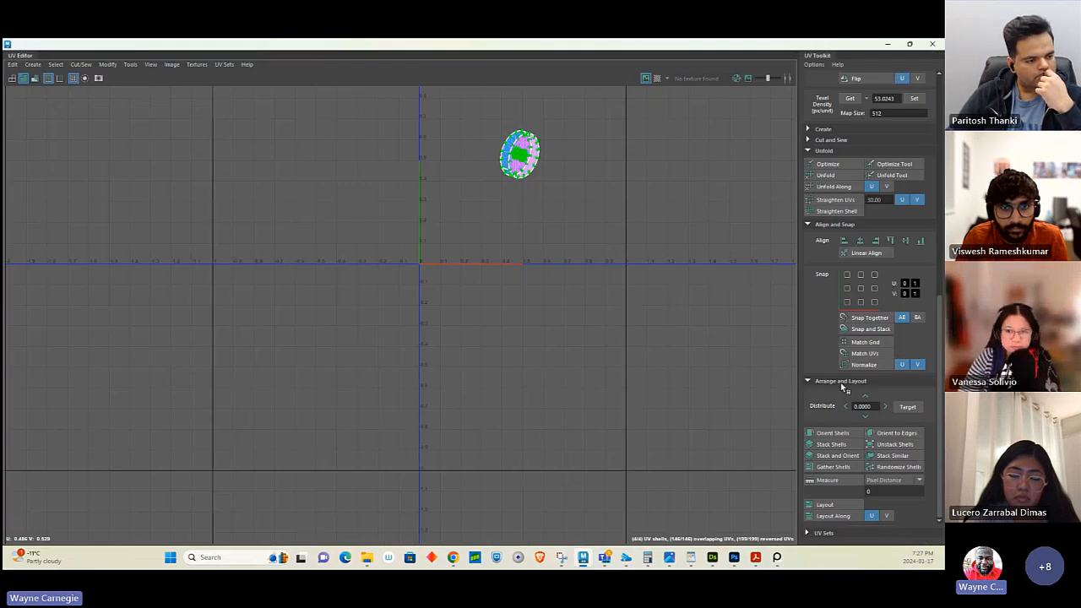
pyautogui.click(826, 175)
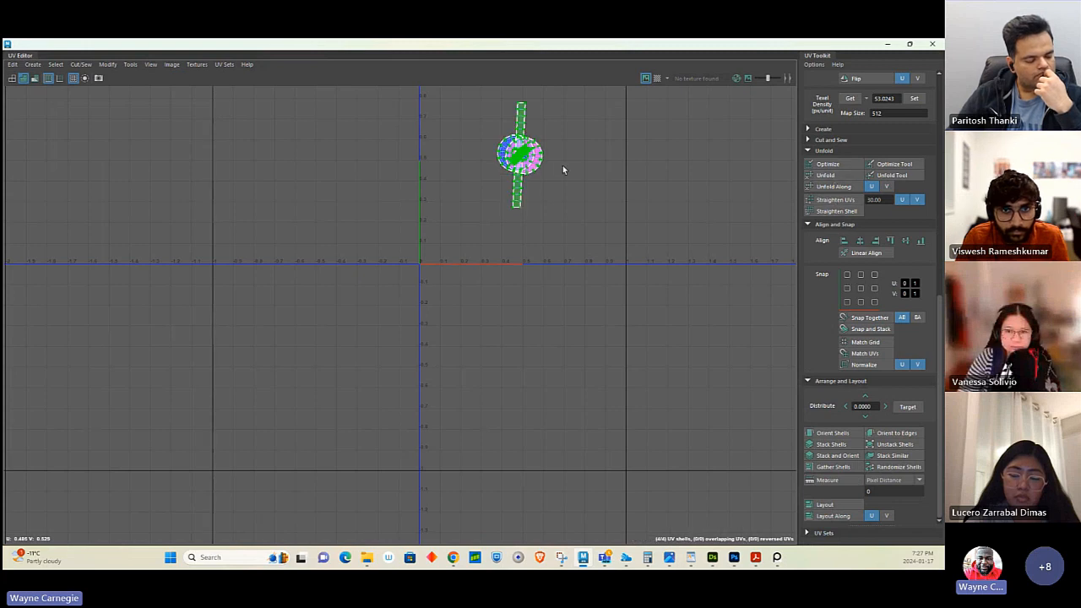
# - Switch the UV display to plain shading and straighten the wheel's unfolded shells with Orient Shells
pyautogui.keyDown('alt'); pyautogui.moveTo(563, 169); pyautogui.dragTo(530, 294, button='middle'); pyautogui.keyUp('alt')
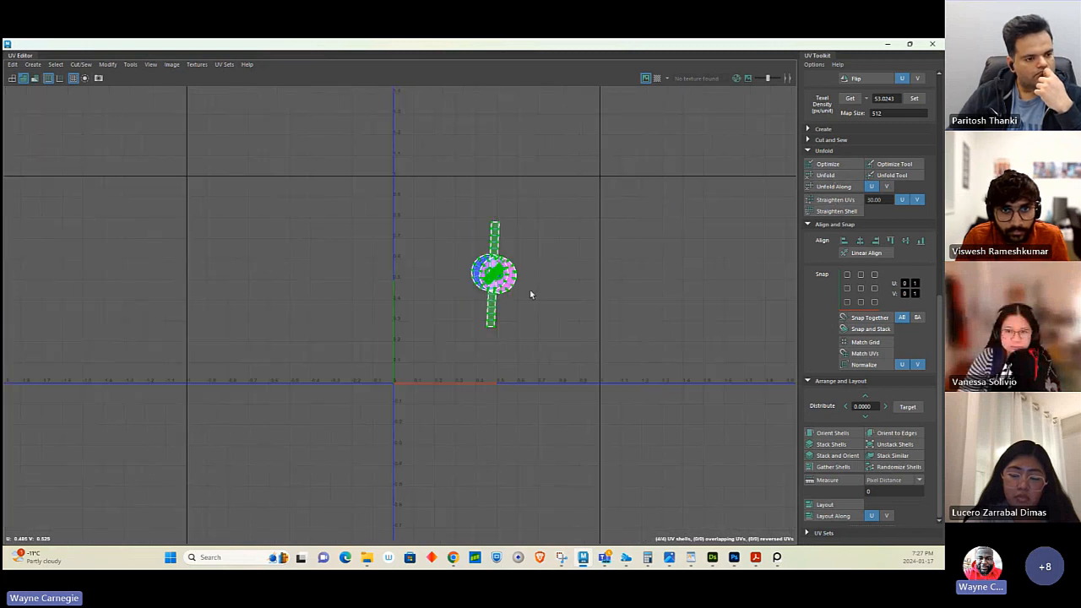
pyautogui.click(25, 81)
pyautogui.moveTo(465, 243)
pyautogui.keyDown('alt'); pyautogui.mouseDown(button='right')
pyautogui.moveTo(594, 285)
pyautogui.moveTo(564, 280)
pyautogui.mouseUp(button='right'); pyautogui.keyUp('alt')
pyautogui.keyDown('alt'); pyautogui.moveTo(569, 278); pyautogui.dragTo(510, 257, button='middle'); pyautogui.keyUp('alt')
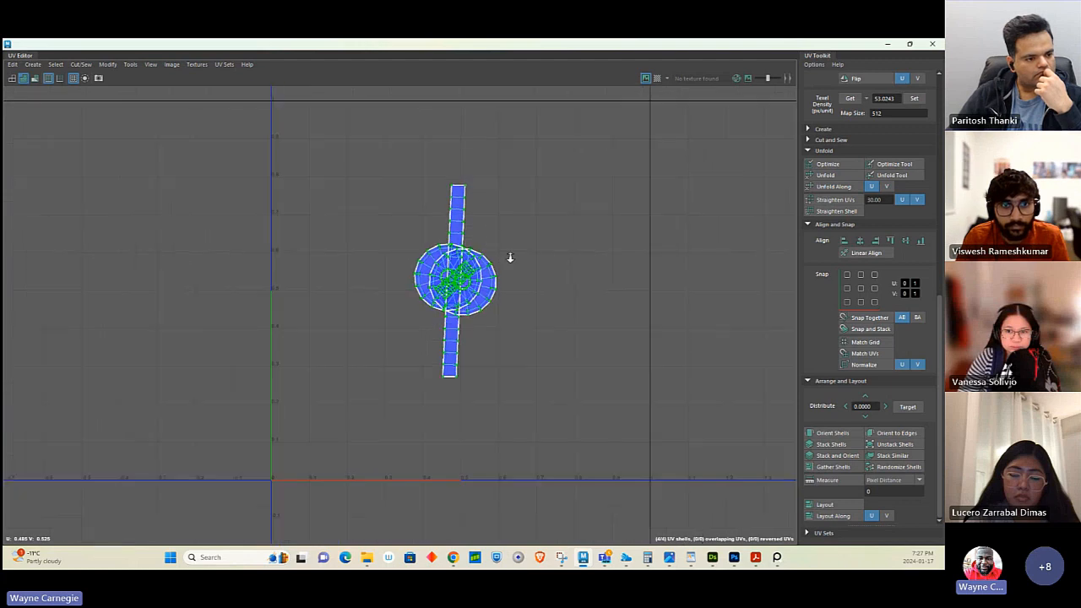
pyautogui.scroll(1, 510, 257)
pyautogui.click(836, 434)
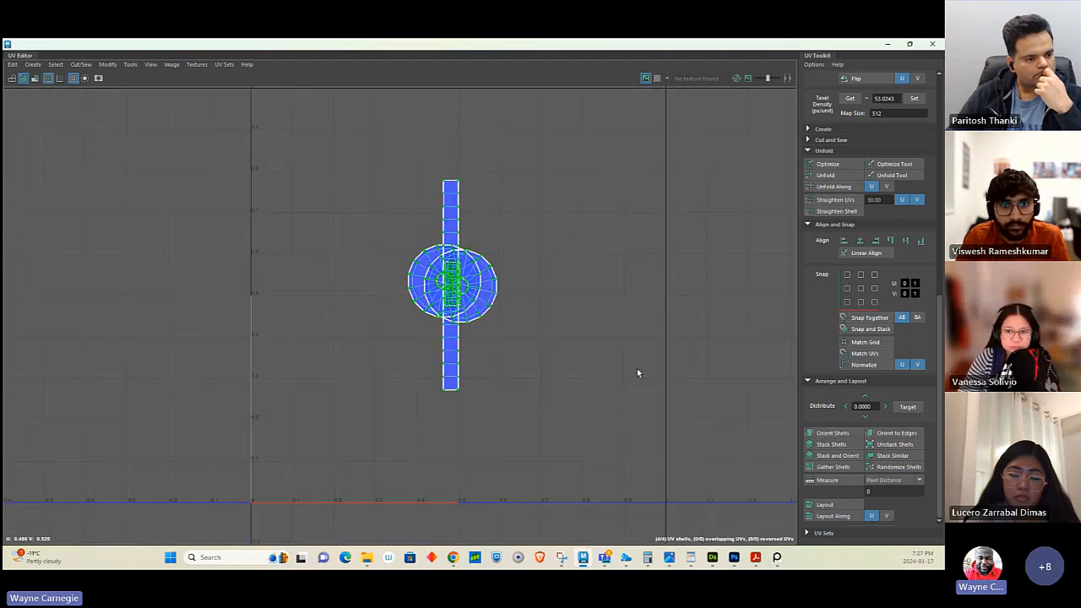
# - Move the two round face shells off the overlapping strips and place them one above the other
pyautogui.moveTo(490, 279); pyautogui.dragTo(574, 290, button='right')
pyautogui.click(493, 264)
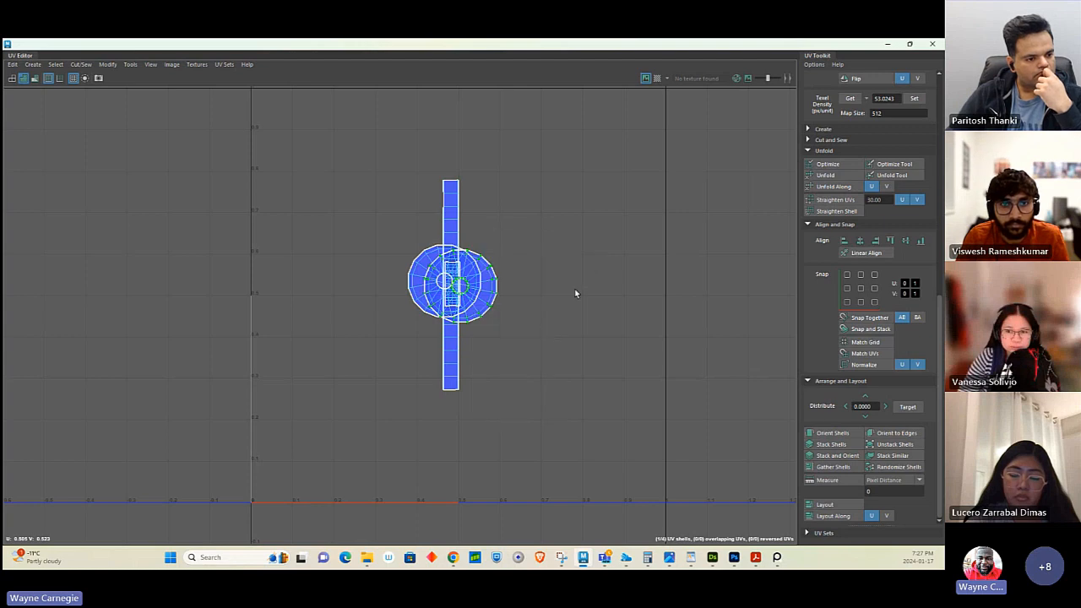
pyautogui.press('w')
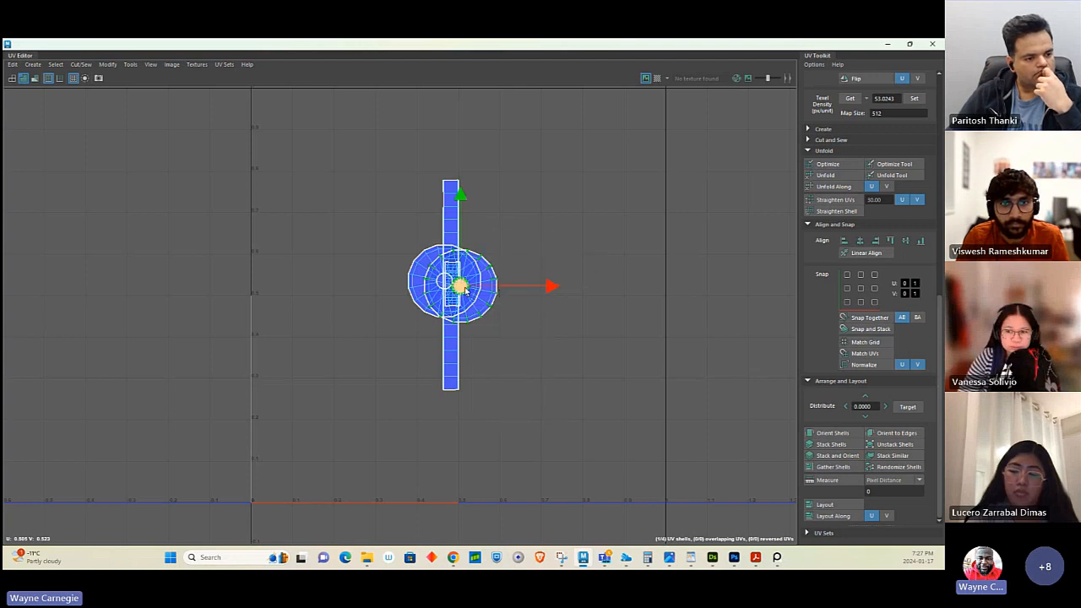
pyautogui.moveTo(453, 285); pyautogui.dragTo(598, 279)
pyautogui.click(485, 289)
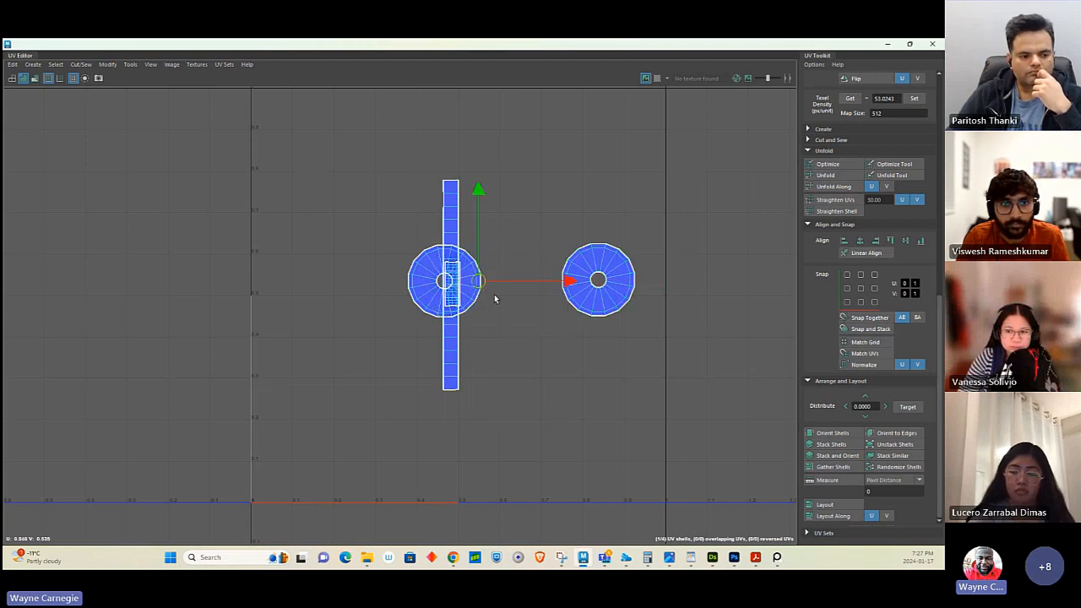
pyautogui.moveTo(494, 298)
pyautogui.mouseDown(button='right')
pyautogui.moveTo(524, 310)
pyautogui.moveTo(490, 299)
pyautogui.mouseUp(button='right')
pyautogui.moveTo(445, 281); pyautogui.dragTo(604, 197)
# - Place the long tread strip beside the round shells and the short hole strip on their other side
pyautogui.moveTo(437, 168); pyautogui.dragTo(471, 201)
pyautogui.moveTo(474, 205); pyautogui.dragTo(507, 223, button='right')
pyautogui.moveTo(481, 292); pyautogui.dragTo(575, 291)
pyautogui.moveTo(422, 218); pyautogui.dragTo(495, 362)
pyautogui.moveTo(454, 283); pyautogui.dragTo(650, 243)
# - Select all four wheel shells and move them outside the main UV tile, into the tile diagonally above its upper-left corner
pyautogui.keyDown('alt'); pyautogui.moveTo(661, 204); pyautogui.dragTo(520, 225, button='middle'); pyautogui.keyUp('alt')
pyautogui.scroll(-6, 560, 246)
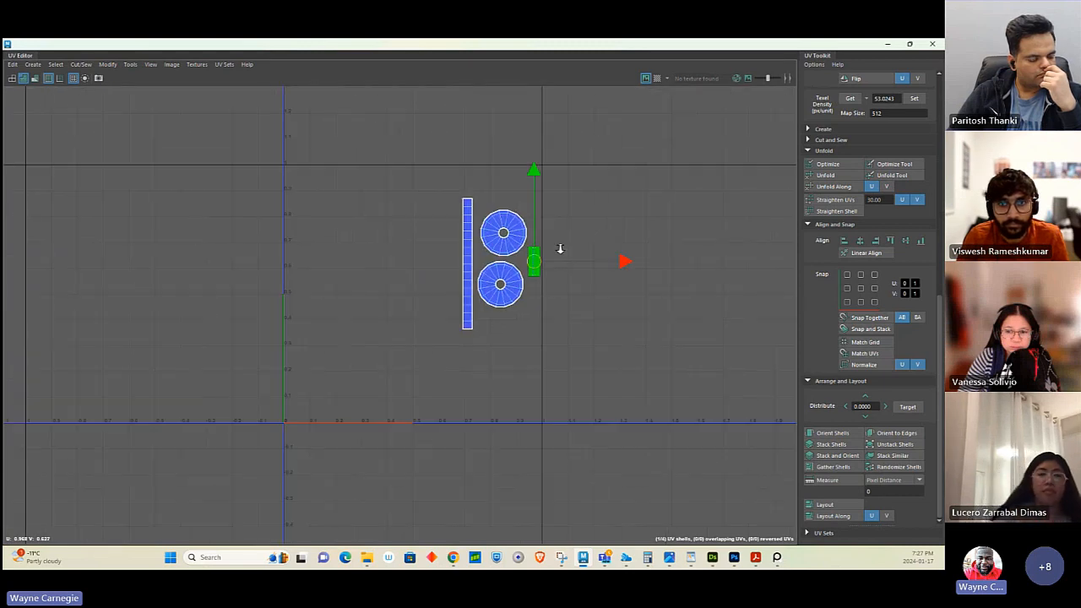
pyautogui.moveTo(473, 189); pyautogui.dragTo(644, 395)
pyautogui.moveTo(569, 272); pyautogui.dragTo(298, 156)
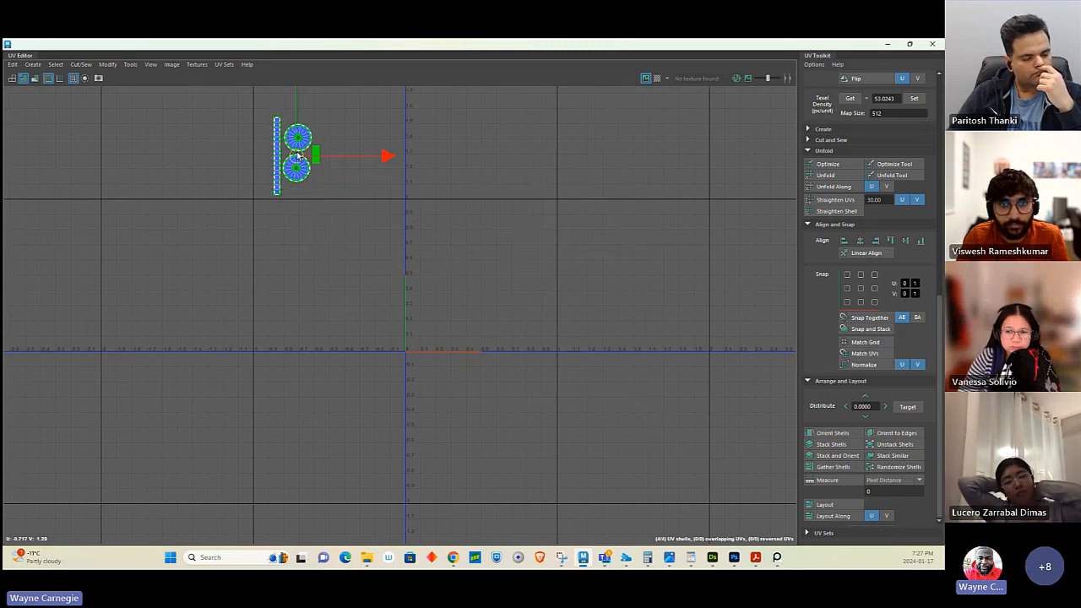
# - Restore the UV Editor's smaller window, return the wheel to object mode, and delete its construction history
pyautogui.click(910, 45)
pyautogui.click(577, 284)
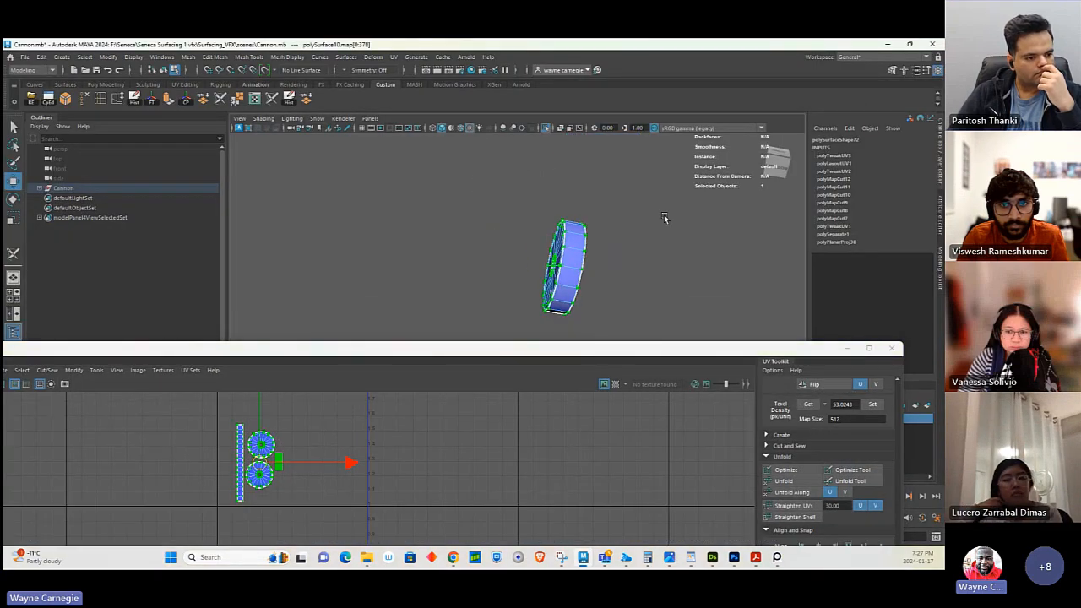
pyautogui.moveTo(567, 241); pyautogui.dragTo(620, 223, button='right')
pyautogui.click(671, 212)
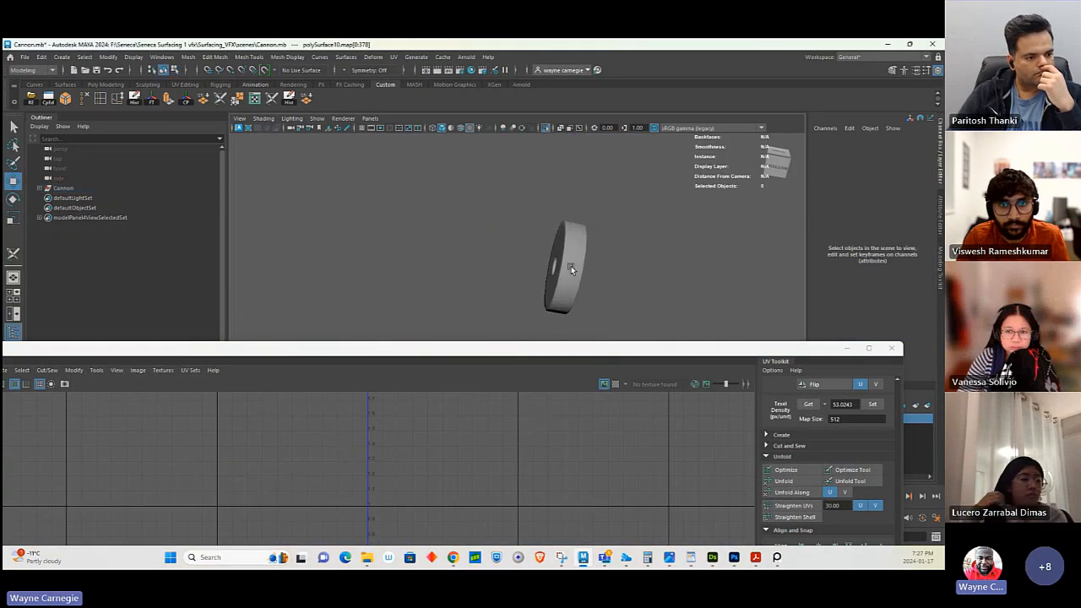
pyautogui.click(571, 266)
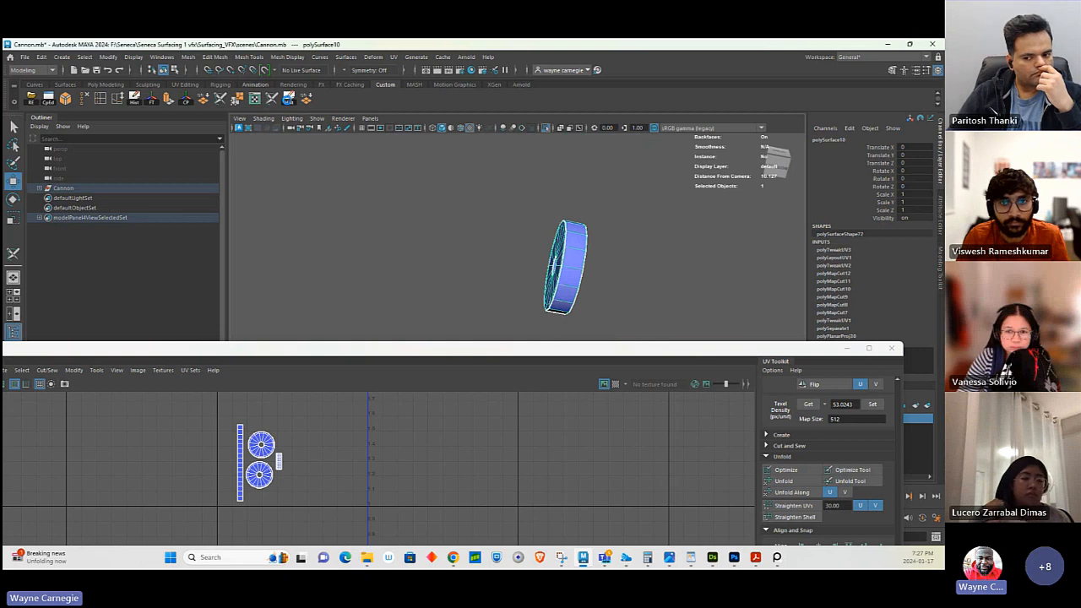
pyautogui.click(288, 98)
# - Leave isolation, move the unwrapped wheel sideways clear of the cannon, and select the CannonCylinderFBX2 wheel discs
pyautogui.click(546, 128)
pyautogui.keyDown('alt'); pyautogui.moveTo(632, 254); pyautogui.dragTo(652, 314); pyautogui.keyUp('alt')
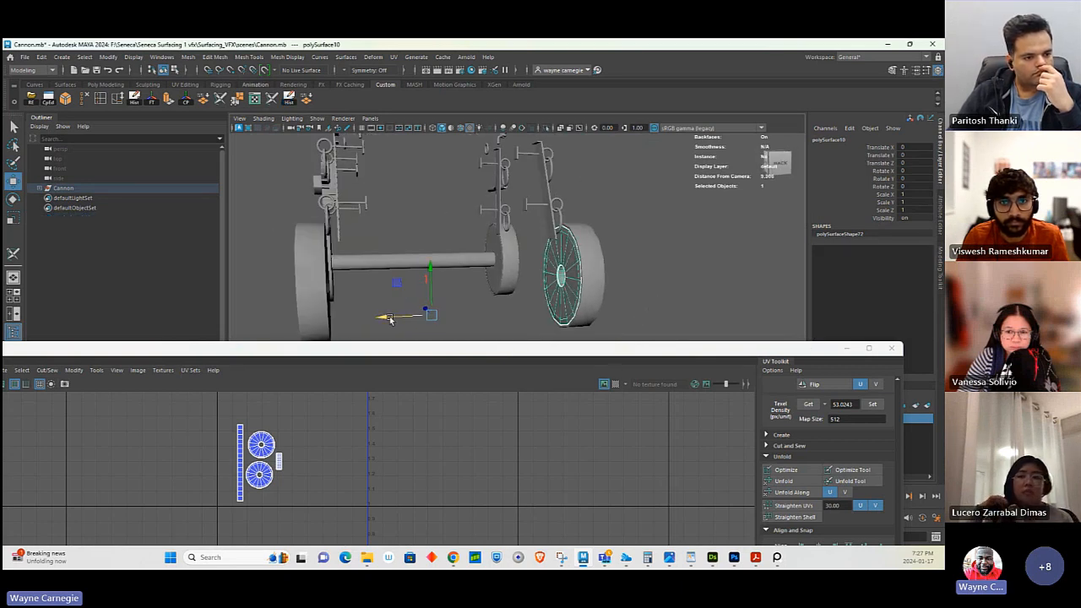
pyautogui.moveTo(389, 318); pyautogui.dragTo(475, 316)
pyautogui.click(554, 304)
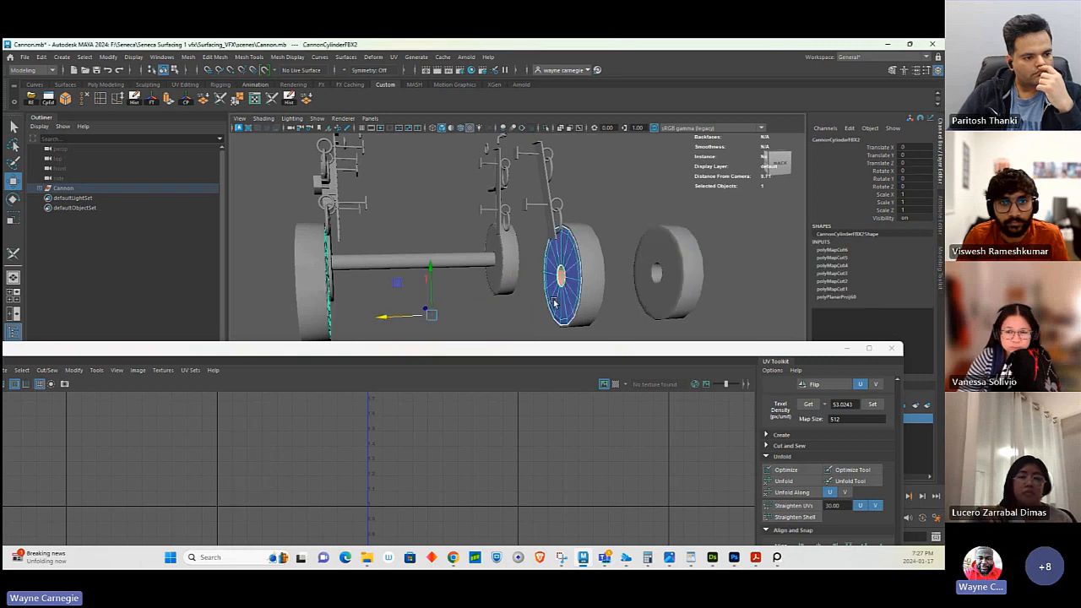
# - Delete the CannonCylinderFBX2 wheel discs and reset the unwrapped wheel's Translate X to 0, putting it back on the cannon
pyautogui.press('Delete')
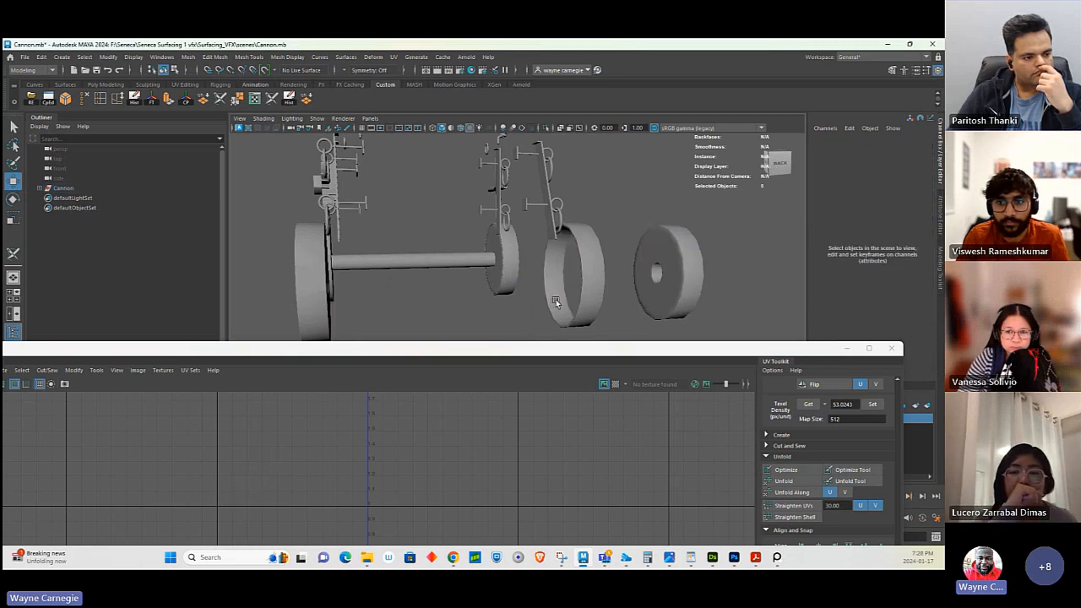
pyautogui.click(678, 282)
pyautogui.doubleClick(912, 148)
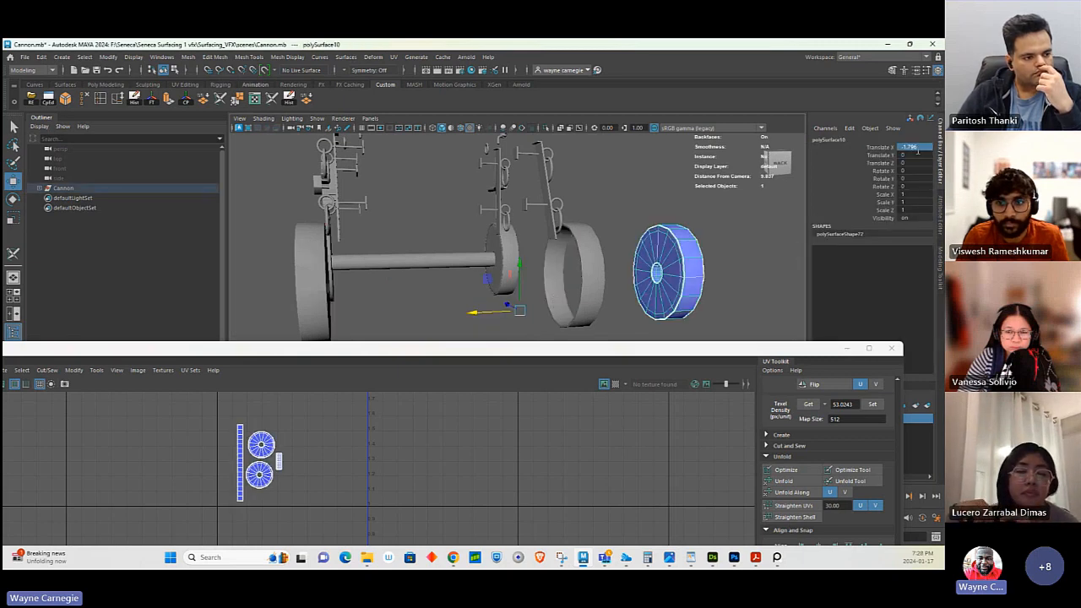
pyautogui.press('Return')
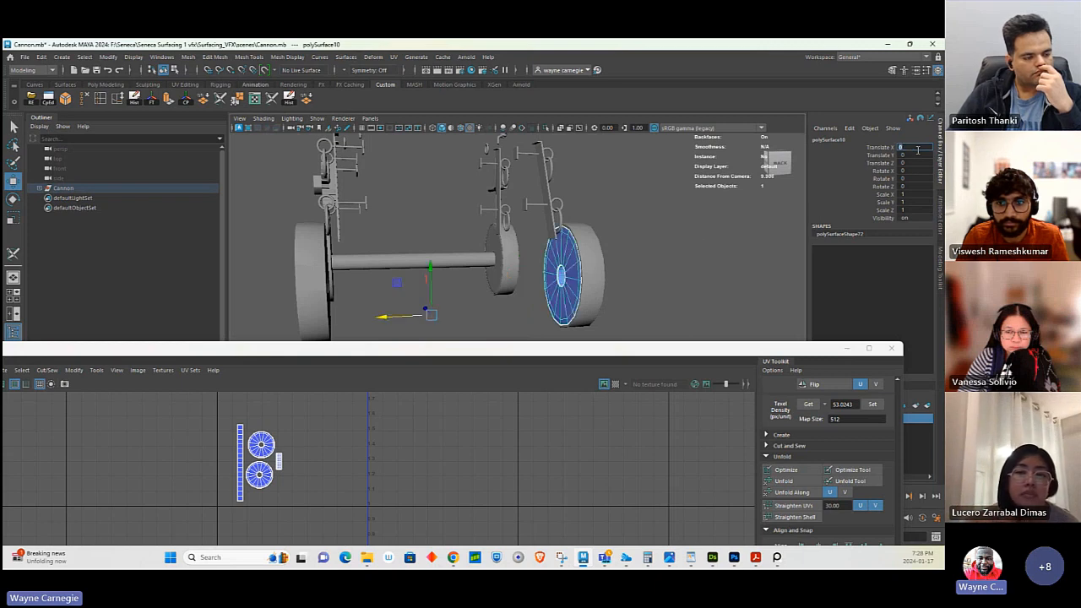
# - Transfer all UV sets by topology from the unwrapped wheel to the matching wheel on the opposite side of the cannon
pyautogui.keyDown('alt'); pyautogui.moveTo(760, 225); pyautogui.dragTo(335, 283); pyautogui.keyUp('alt')
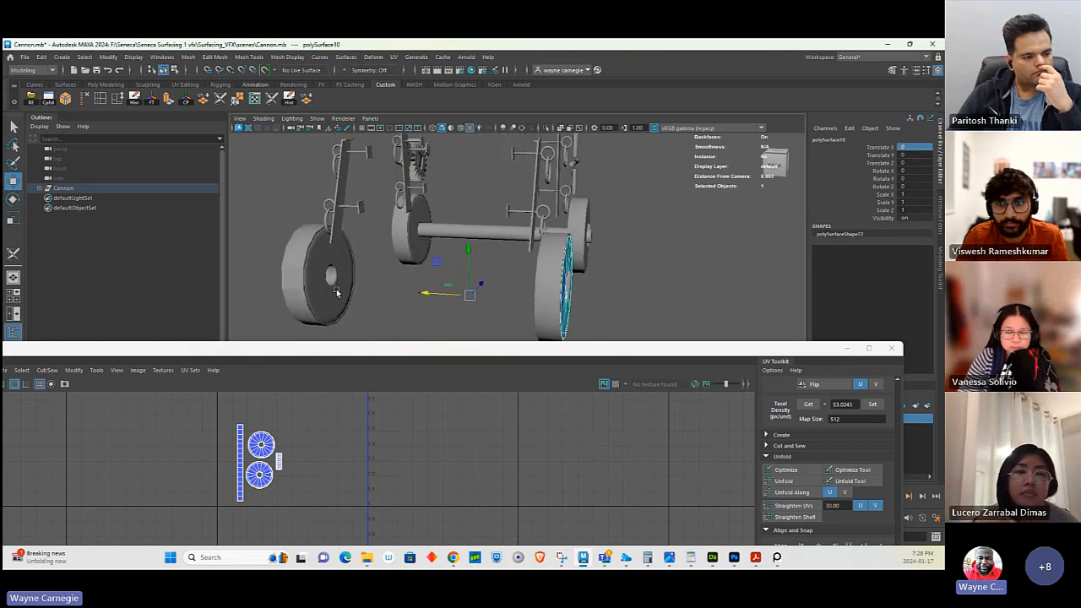
pyautogui.click(336, 292)
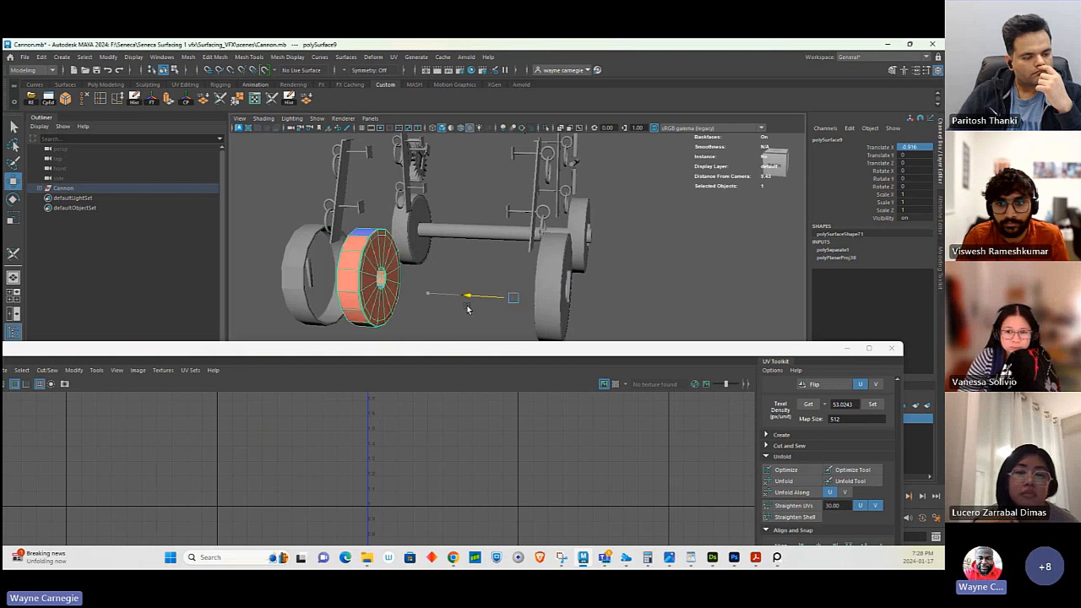
pyautogui.keyDown('alt'); pyautogui.moveTo(466, 297); pyautogui.dragTo(525, 319); pyautogui.keyUp('alt')
pyautogui.click(574, 304)
pyautogui.click(337, 304)
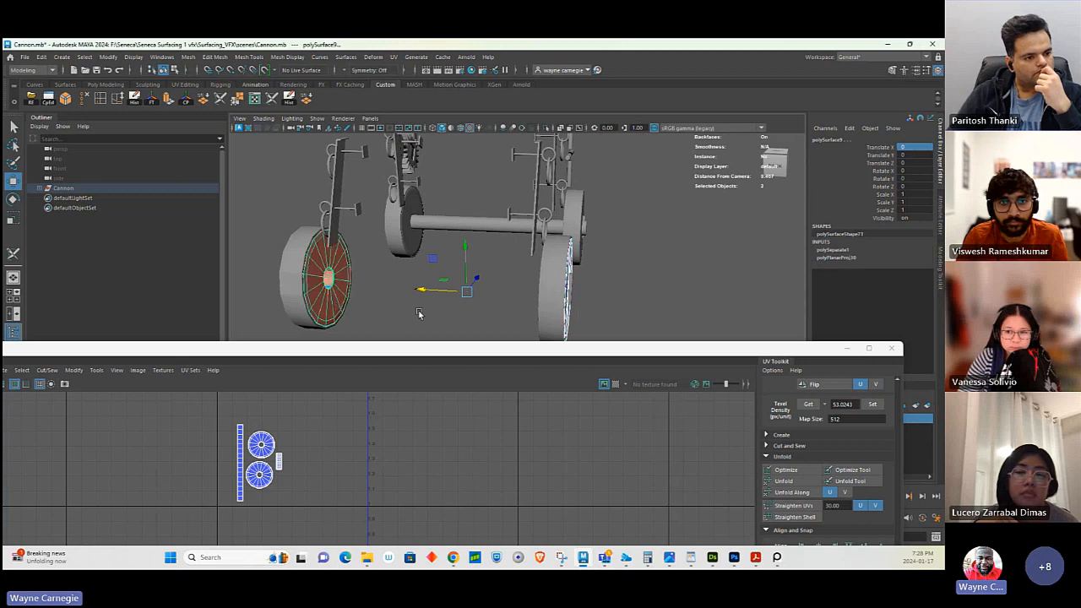
pyautogui.click(307, 99)
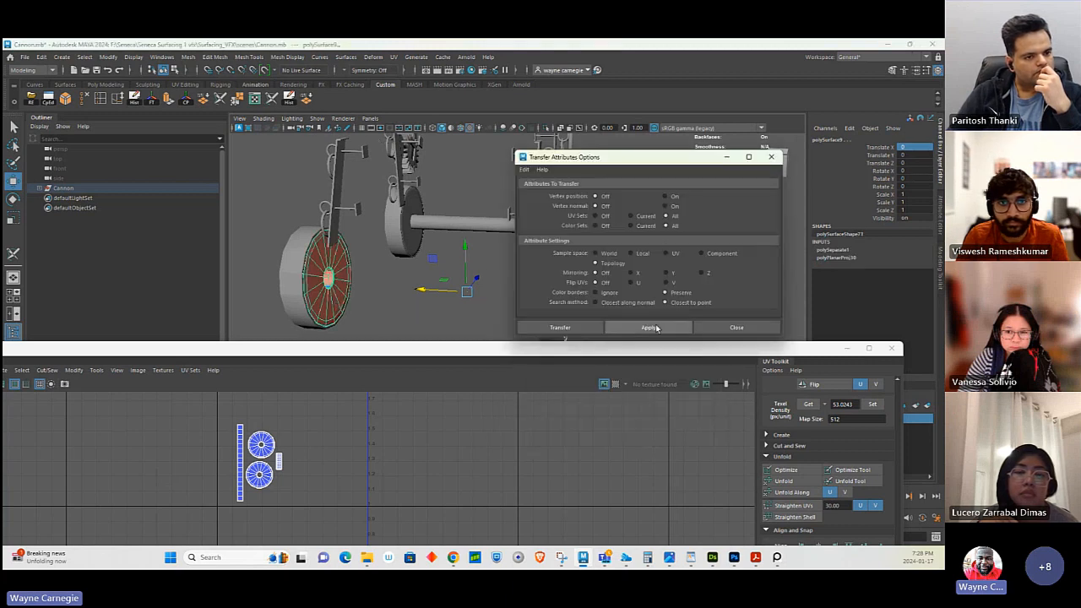
pyautogui.click(648, 327)
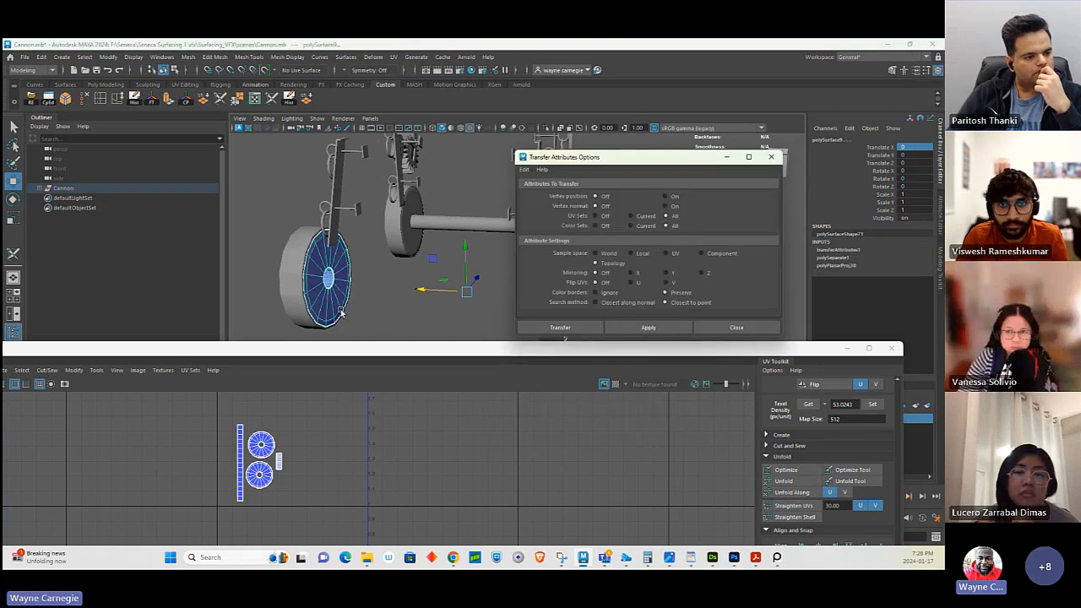
# - Select only the wheel that received the UVs and delete its construction history
pyautogui.click(379, 314)
pyautogui.click(341, 297)
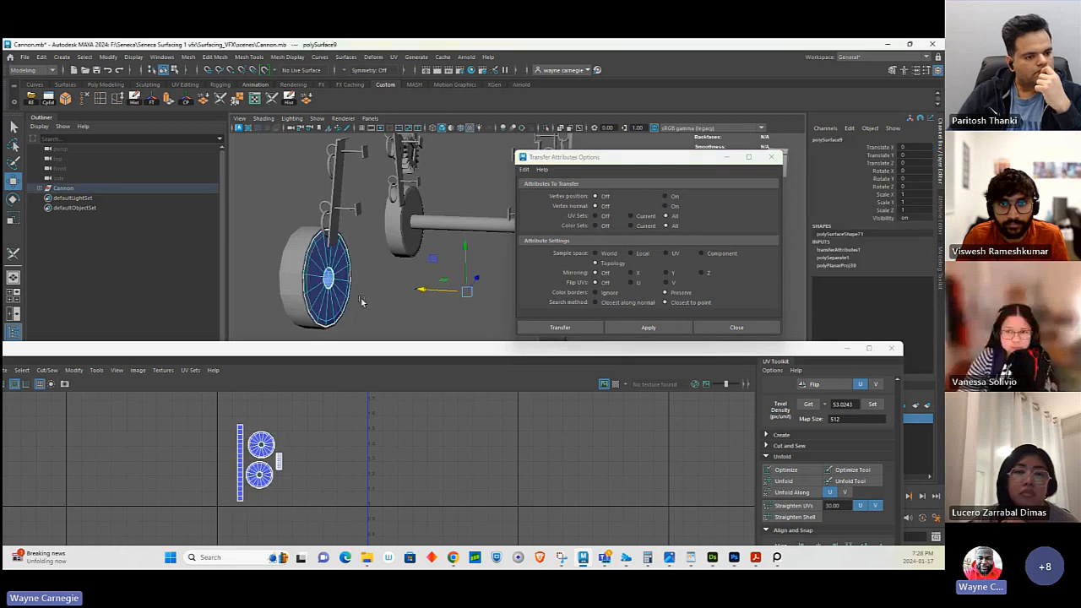
pyautogui.click(290, 99)
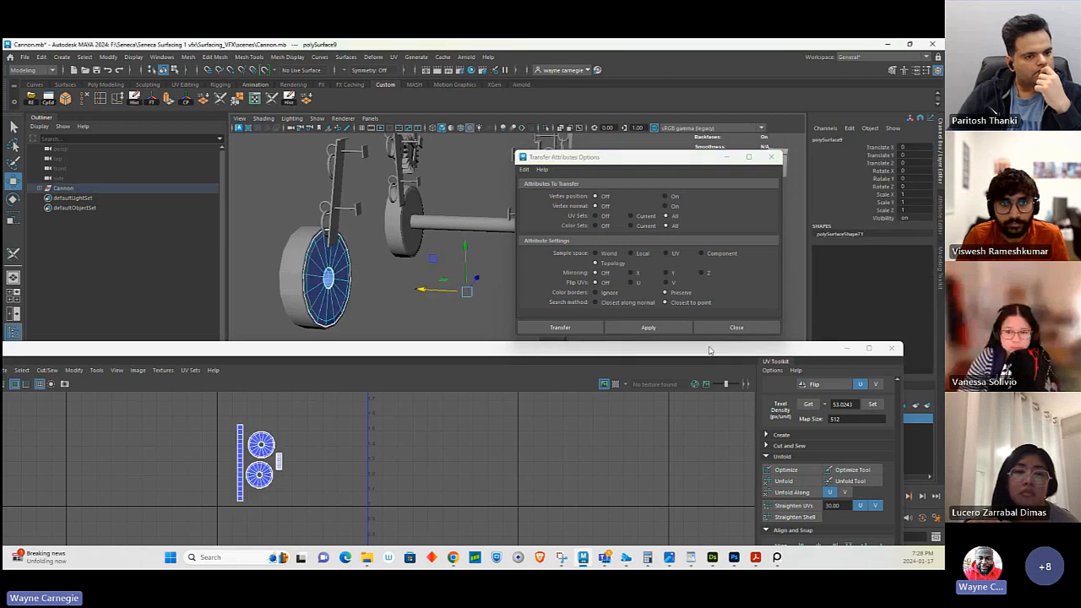
# - Clear the Transfer Attributes Options window from the view and separate the combined CannonCylinderFBX3 wheel pair on the axle into individual meshes
pyautogui.moveTo(635, 271); pyautogui.dragTo(617, 321)
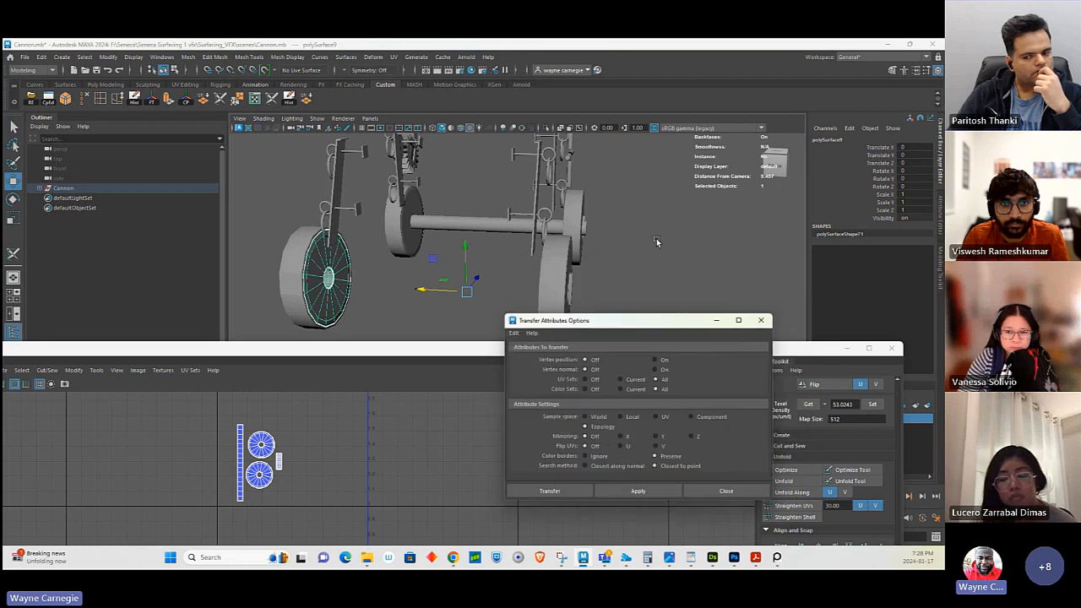
pyautogui.keyDown('alt'); pyautogui.moveTo(656, 238); pyautogui.dragTo(675, 258); pyautogui.keyUp('alt')
pyautogui.click(678, 263)
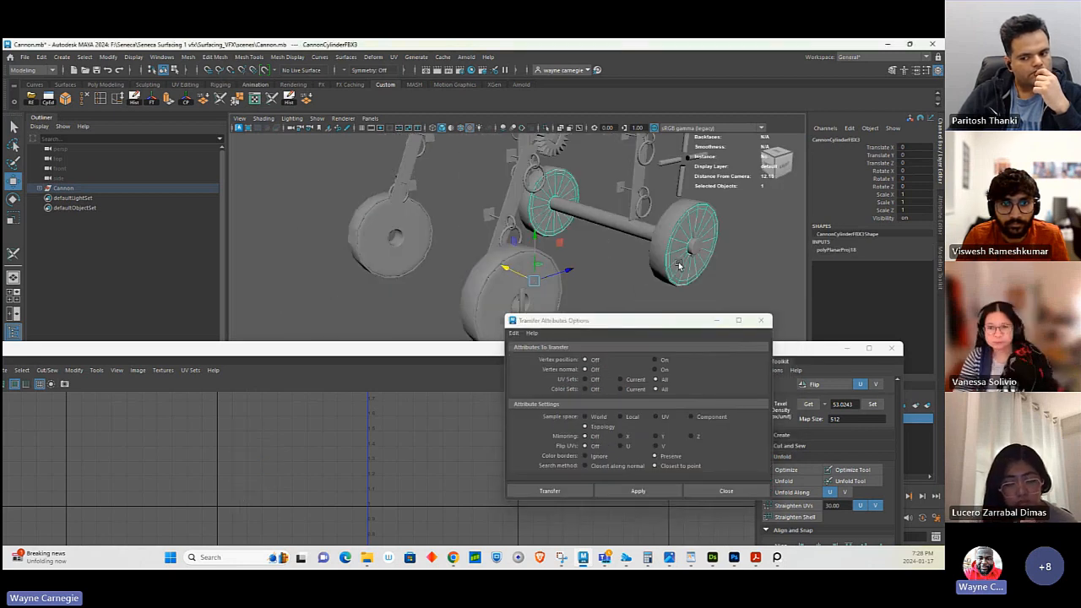
pyautogui.click(188, 56)
pyautogui.click(207, 103)
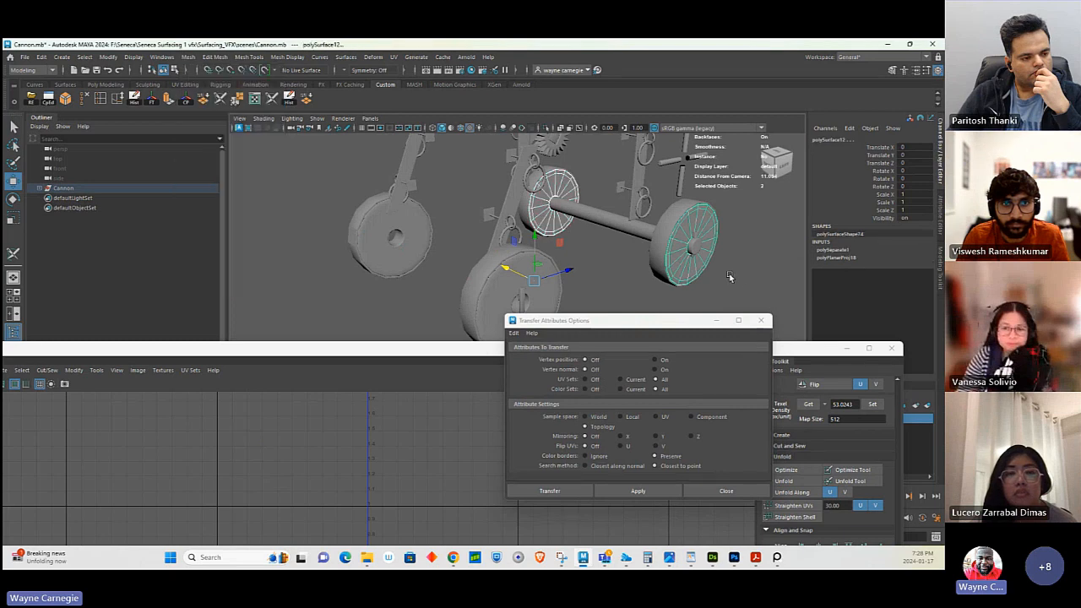
pyautogui.click(725, 275)
# - Transfer the unwrapped wheel's UV sets by topology to the near separated wheel on the axle
pyautogui.click(551, 285)
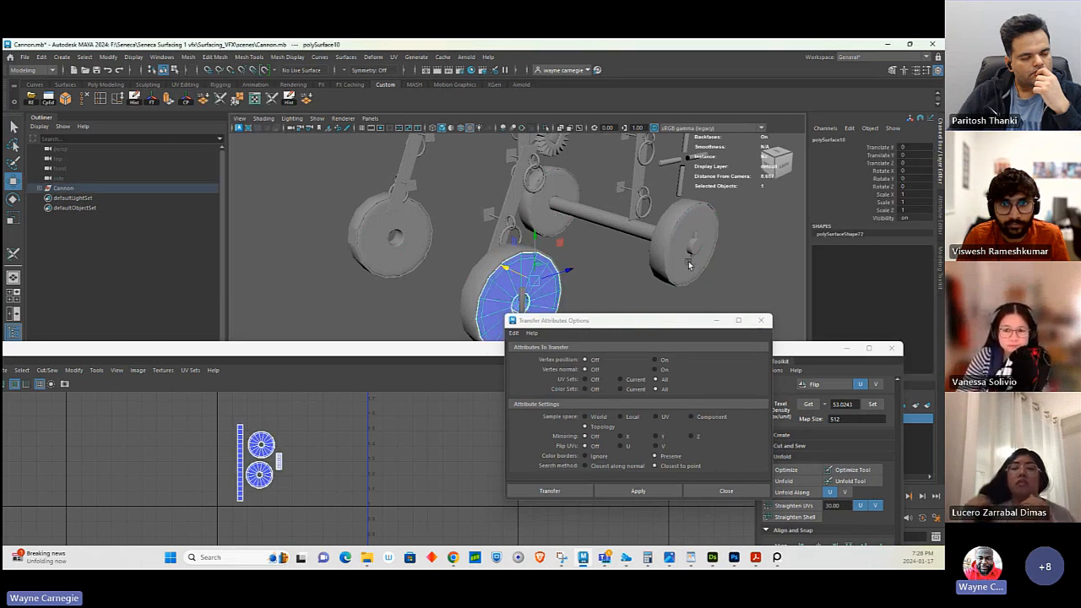
pyautogui.keyDown('shift'); pyautogui.click(689, 265); pyautogui.keyUp('shift')
pyautogui.click(647, 493)
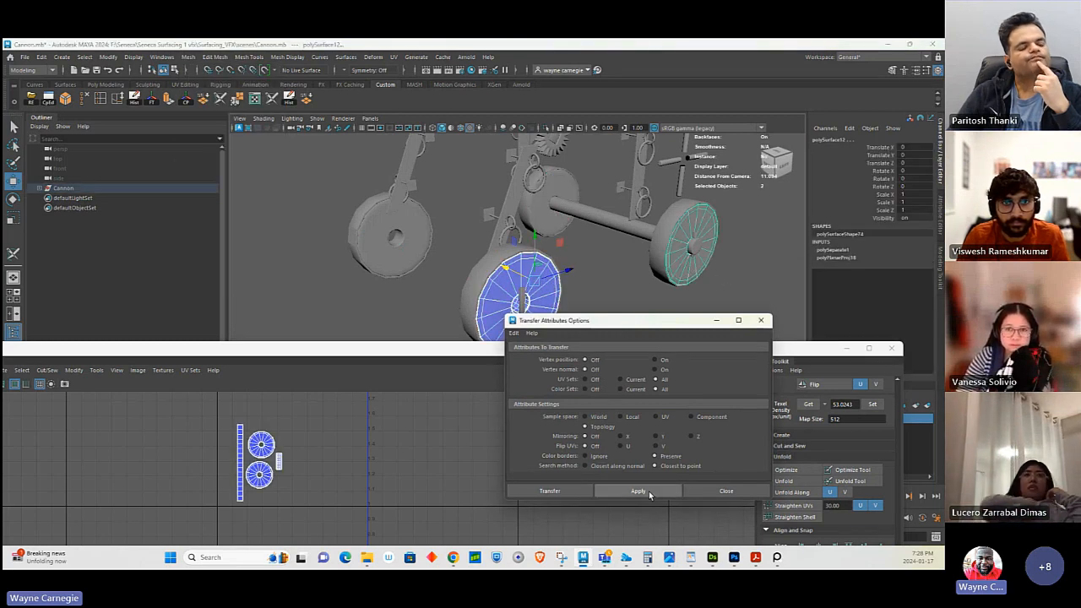
# - Try to transfer the unwrapped wheel's UVs to the far wheel on the same axle
pyautogui.keyDown('shift'); pyautogui.click(552, 221); pyautogui.keyUp('shift')
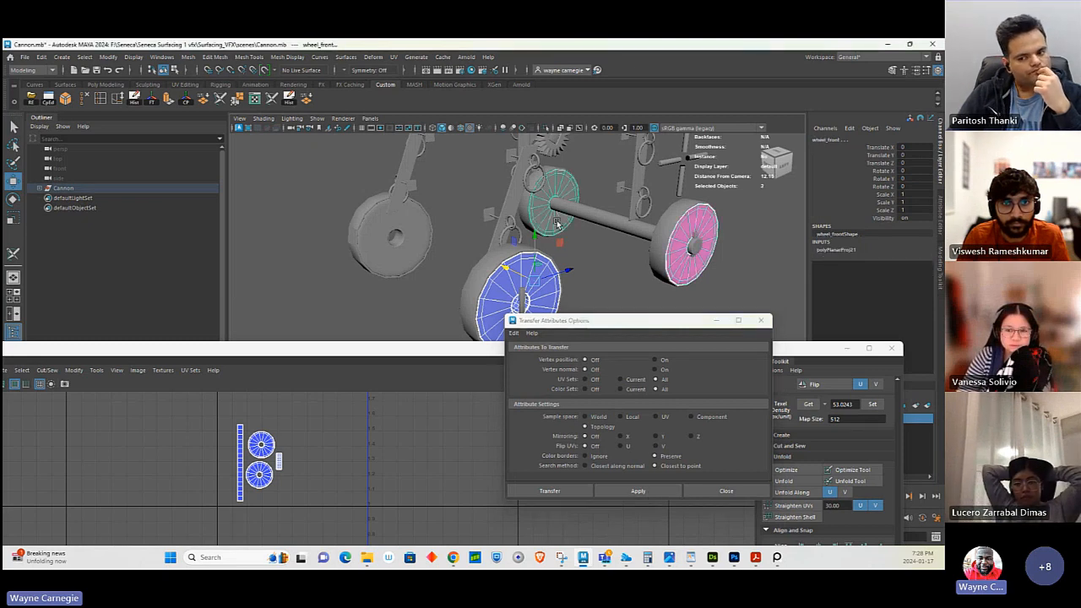
pyautogui.click(620, 493)
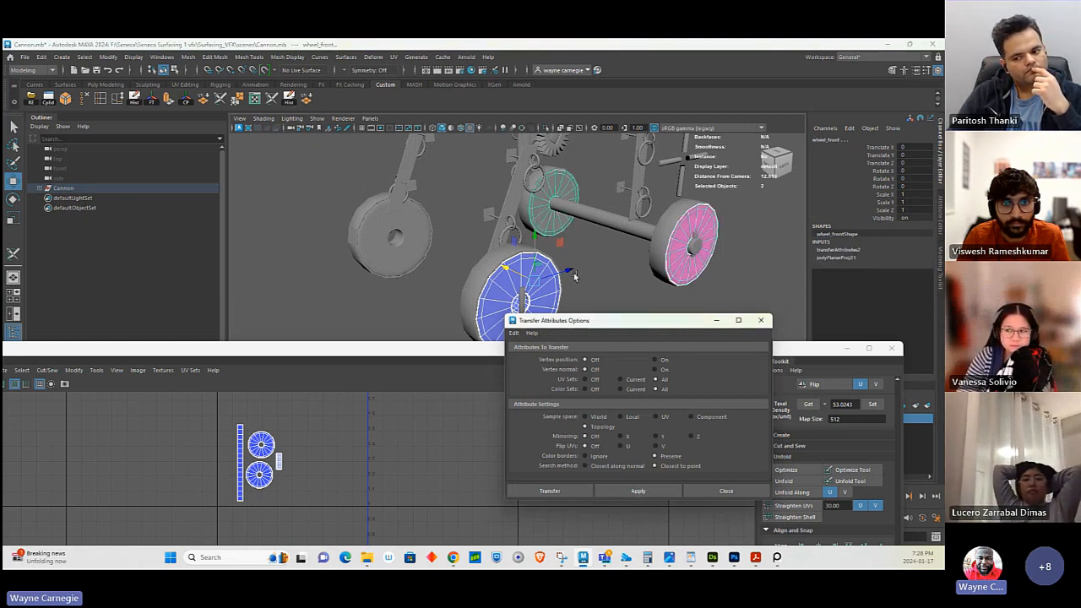
# - Examine the axle wheels and the unwrapped wheel in turn, comparing their UV shells and checking for overlapping duplicate meshes
pyautogui.click(548, 221)
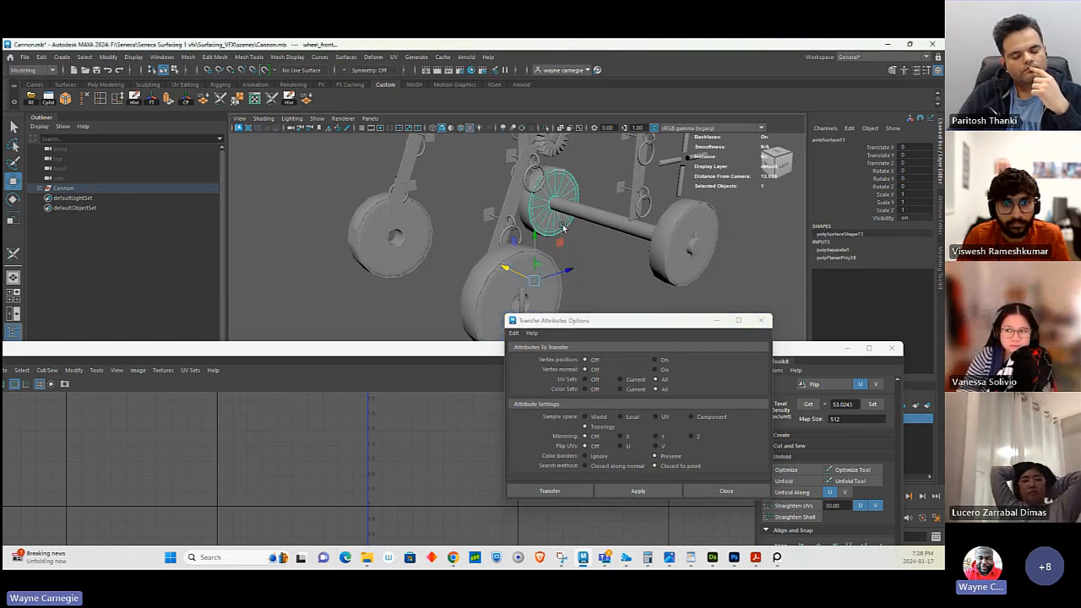
pyautogui.click(346, 415)
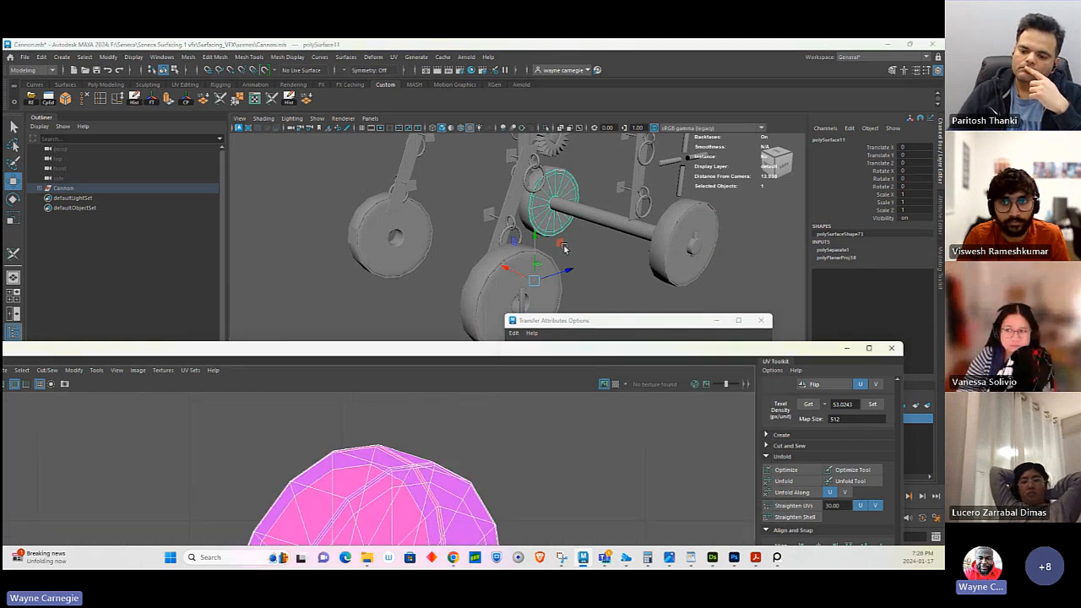
pyautogui.keyDown('shift'); pyautogui.click(685, 266); pyautogui.keyUp('shift')
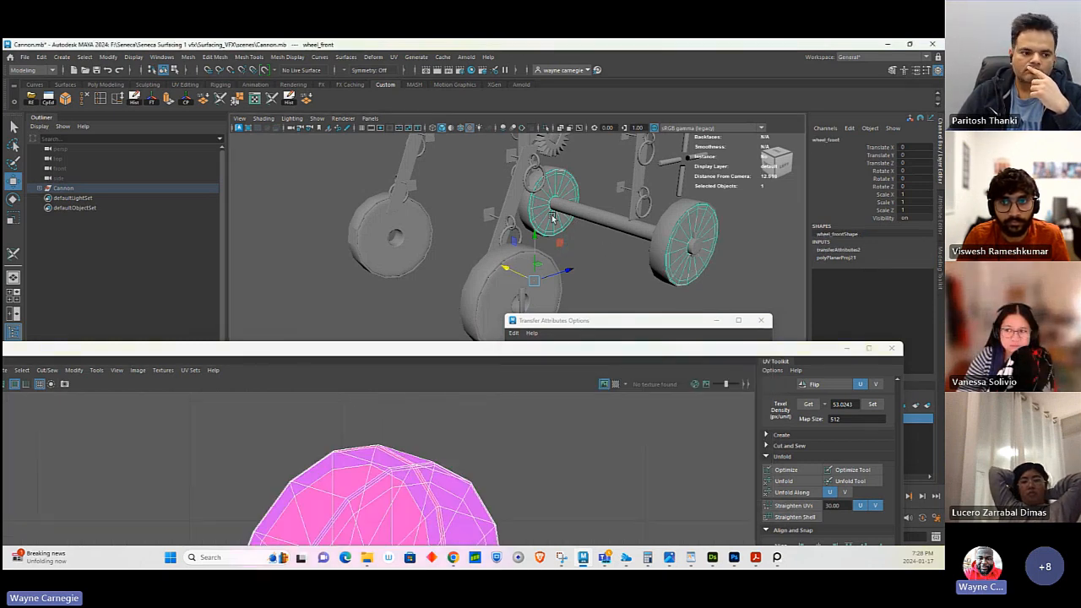
pyautogui.keyDown('shift'); pyautogui.click(688, 257); pyautogui.keyUp('shift')
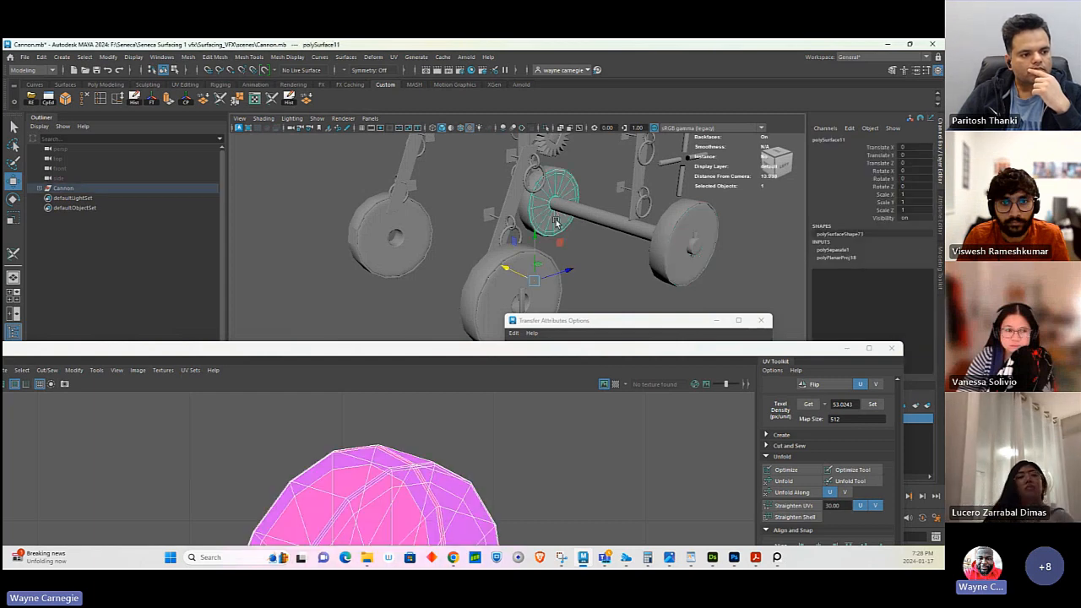
pyautogui.keyDown('shift'); pyautogui.click(686, 262); pyautogui.keyUp('shift')
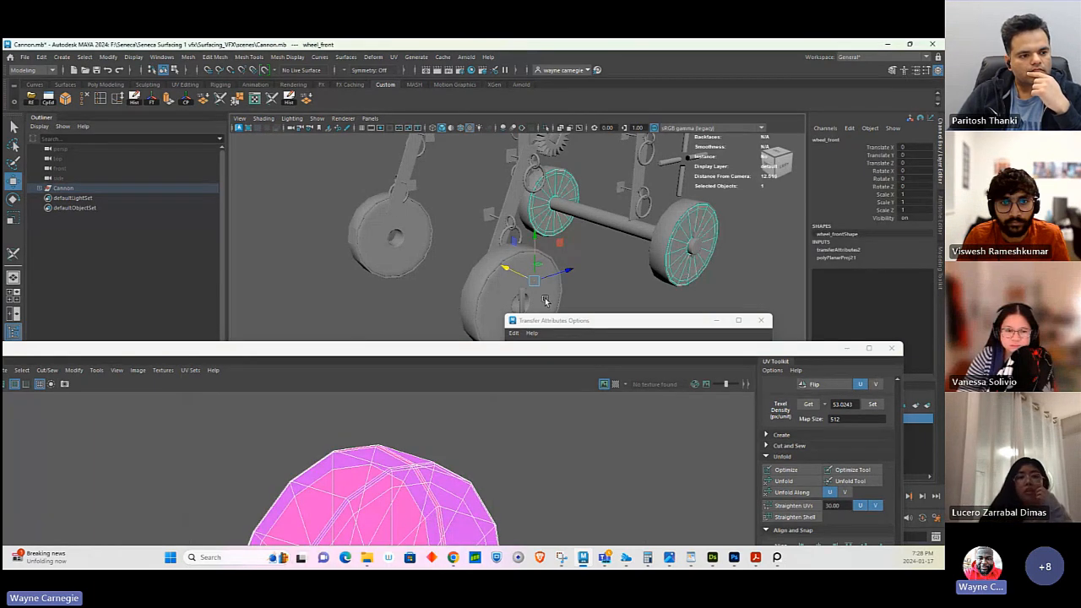
pyautogui.click(544, 301)
pyautogui.keyDown('shift'); pyautogui.click(679, 267); pyautogui.keyUp('shift')
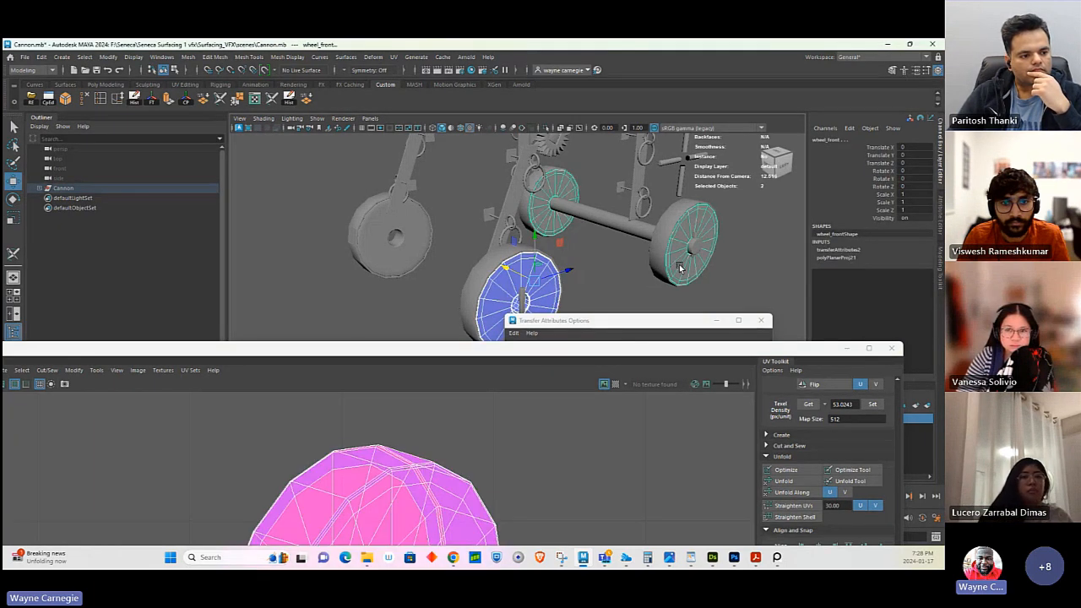
pyautogui.click(545, 296)
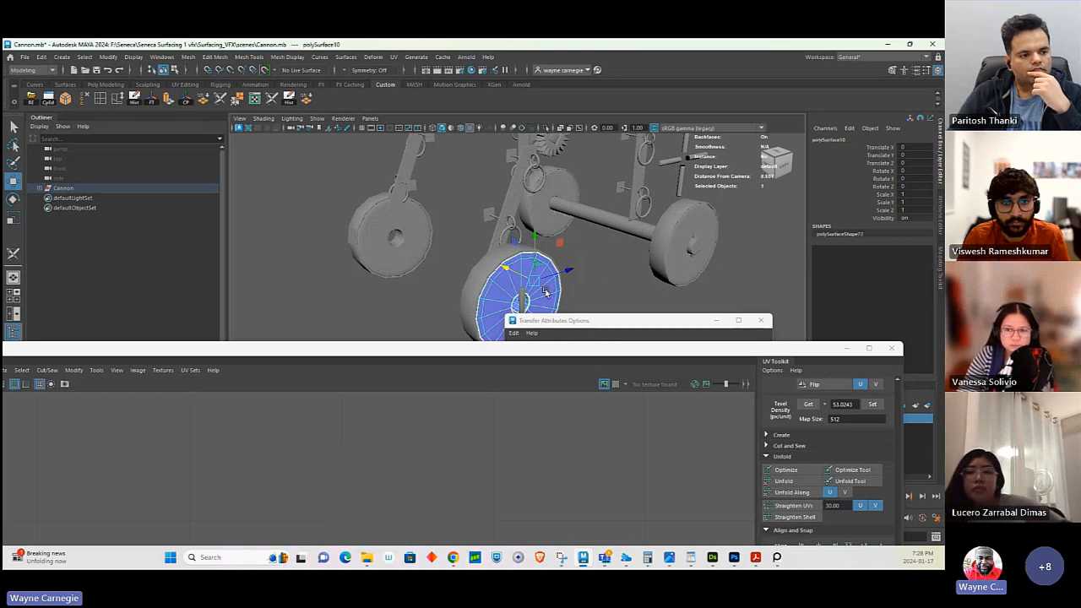
pyautogui.click(493, 435)
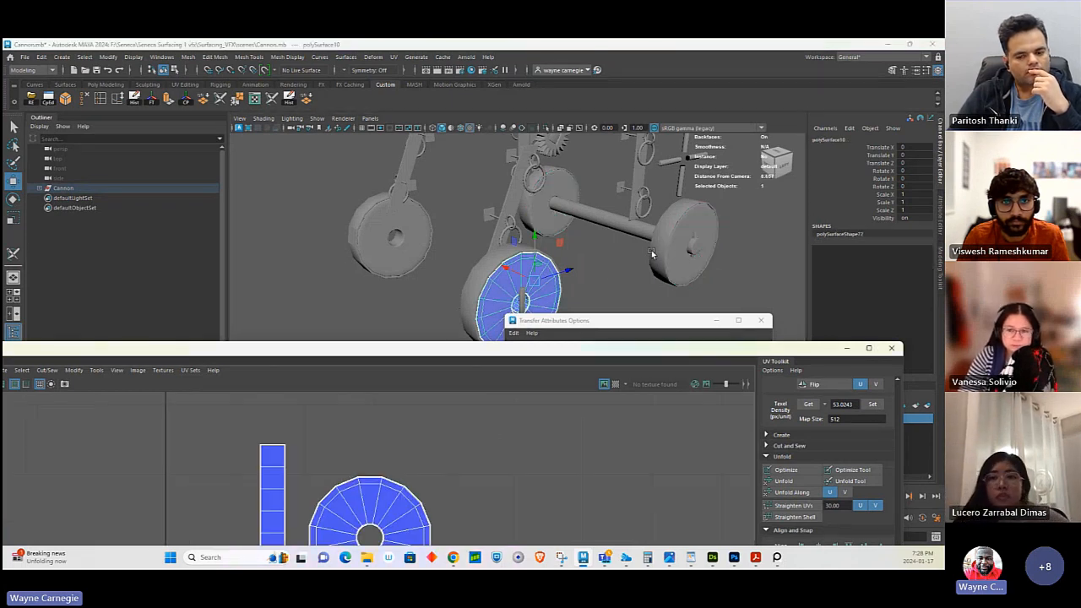
pyautogui.keyDown('shift'); pyautogui.click(683, 264); pyautogui.keyUp('shift')
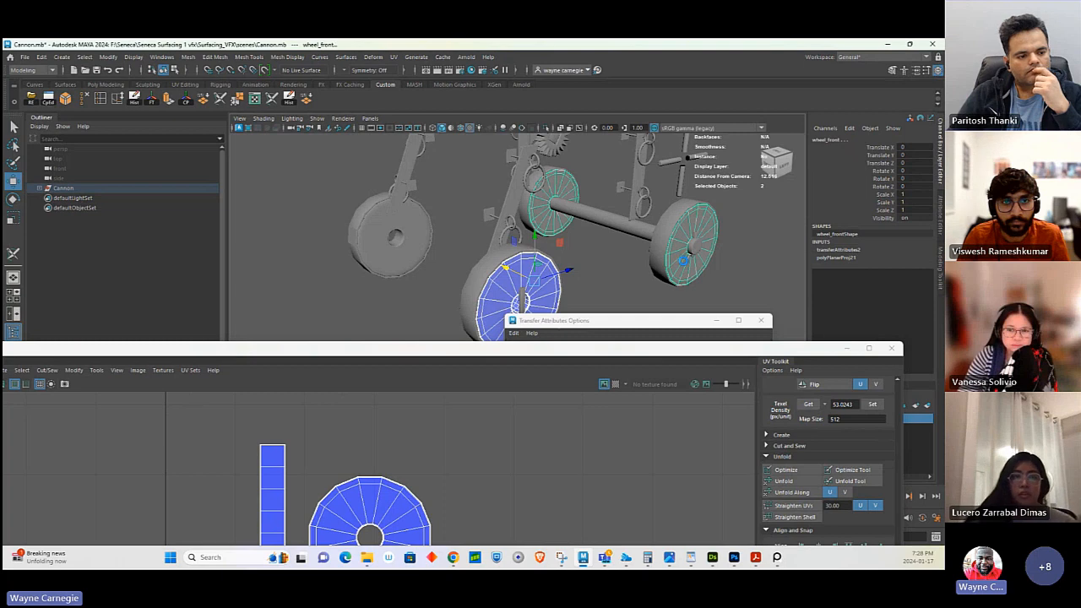
# - Pull the duplicate wheel_front pair sideways off the axle wheels and delete it
pyautogui.click(683, 264)
pyautogui.moveTo(522, 279); pyautogui.dragTo(554, 306)
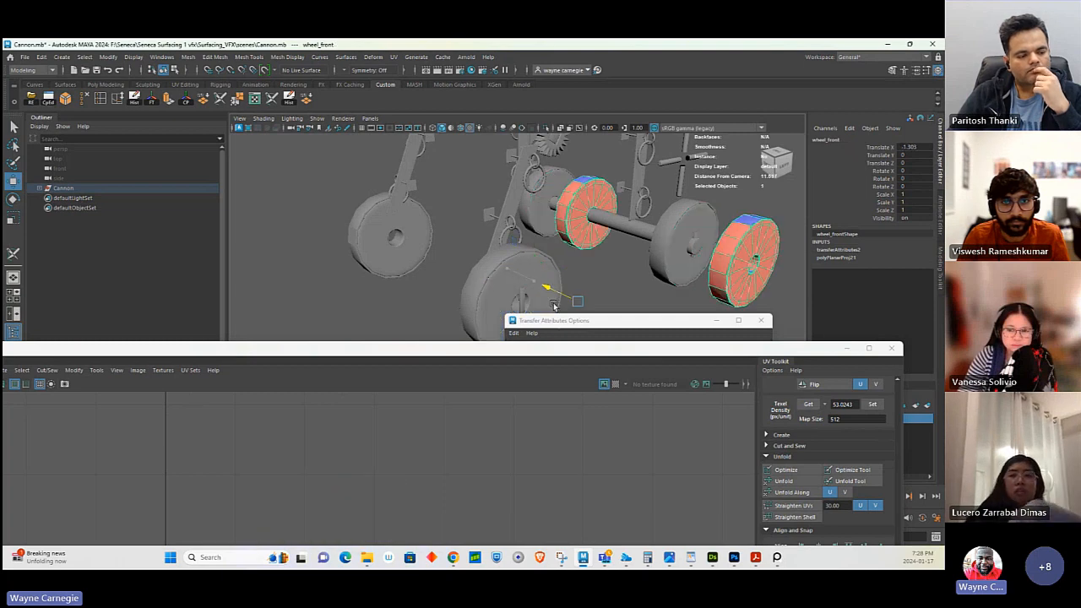
pyautogui.press('Delete')
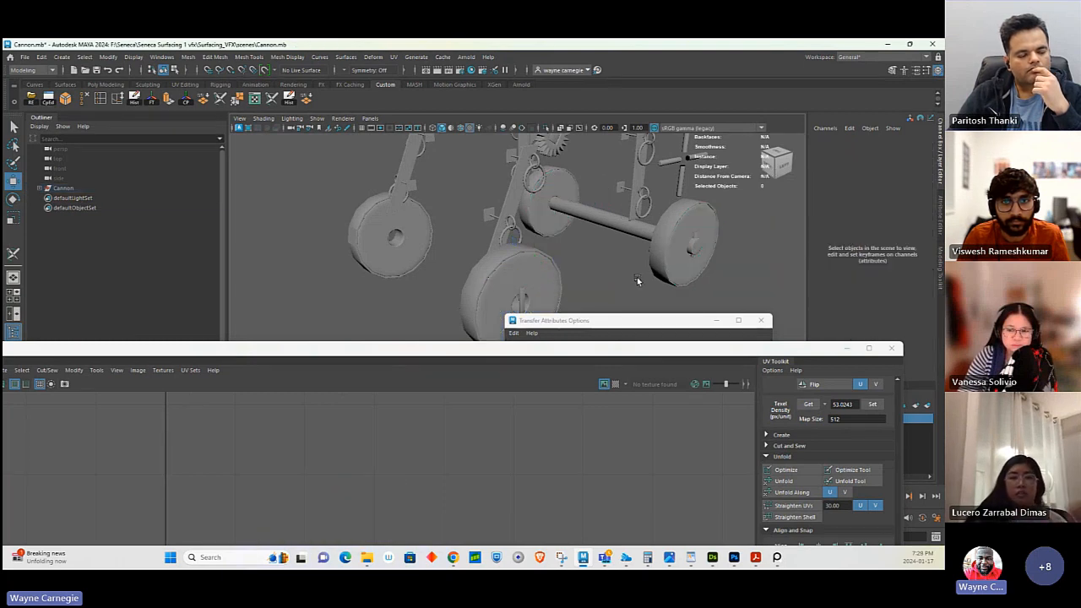
# - Transfer all UV sets by topology from the near unwrapped axle wheel (polySurface12) to the far axle wheel (polySurface11)
pyautogui.click(687, 272)
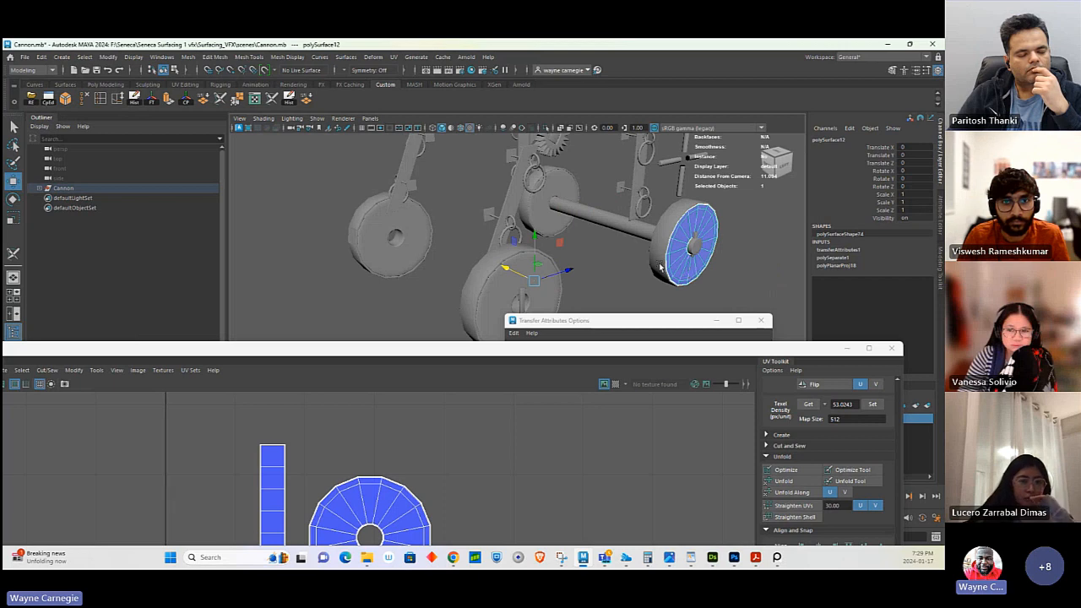
pyautogui.click(554, 206)
pyautogui.click(549, 222)
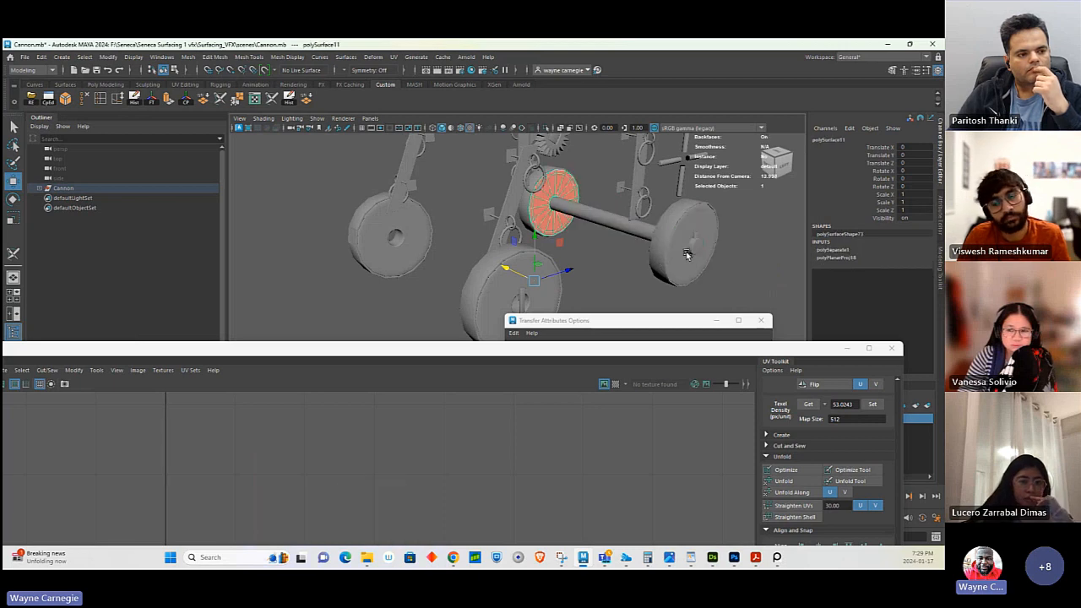
pyautogui.click(688, 255)
pyautogui.keyDown('shift'); pyautogui.click(570, 234); pyautogui.keyUp('shift')
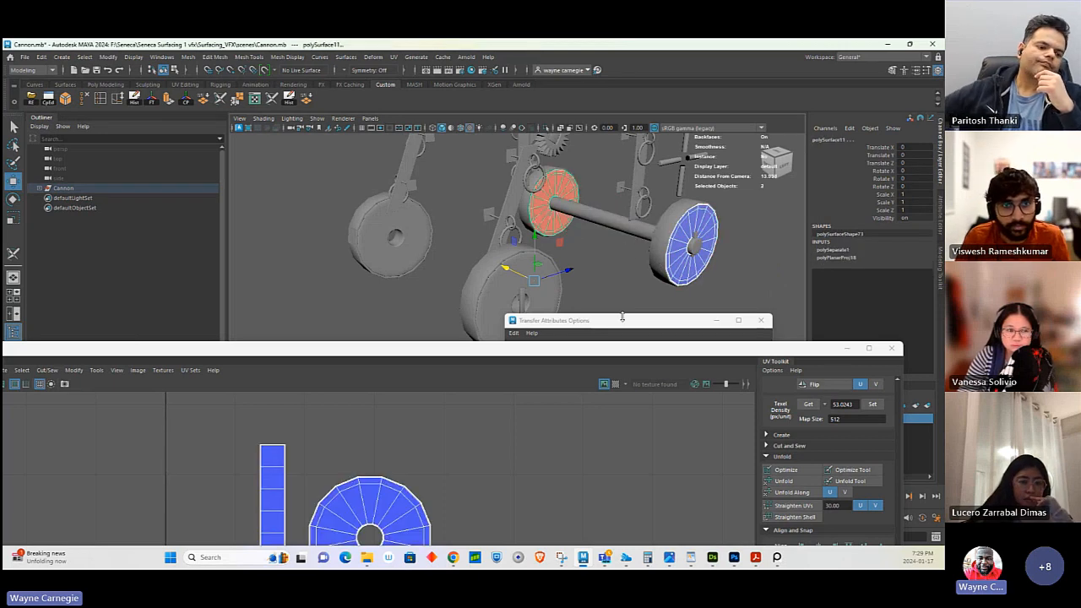
pyautogui.click(634, 490)
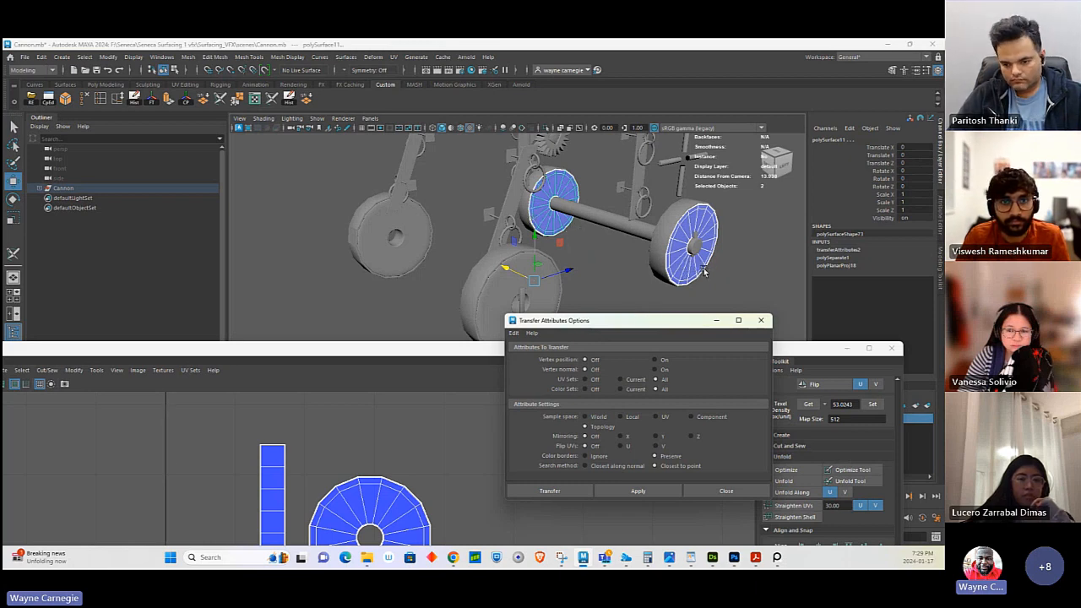
# - Add all four unwrapped wheel meshes to the Done_UV display layer and save the scene
pyautogui.keyDown('alt'); pyautogui.moveTo(758, 272); pyautogui.dragTo(721, 270); pyautogui.keyUp('alt')
pyautogui.keyDown('alt'); pyautogui.moveTo(721, 270); pyautogui.dragTo(648, 284, button='right'); pyautogui.keyUp('alt')
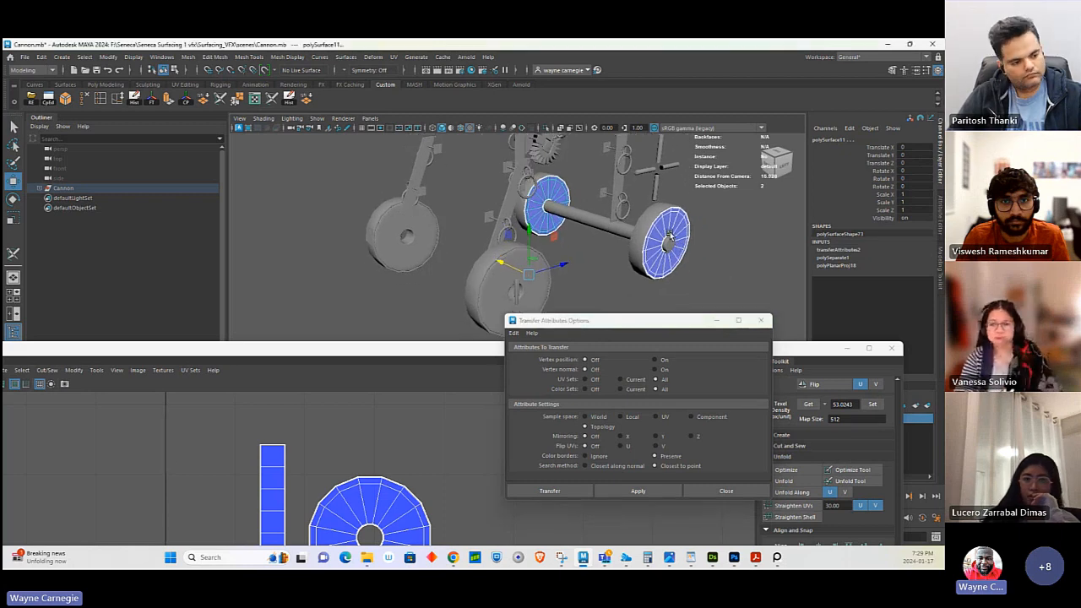
pyautogui.keyDown('alt'); pyautogui.moveTo(648, 284); pyautogui.dragTo(639, 253, button='middle'); pyautogui.keyUp('alt')
pyautogui.click(15, 126)
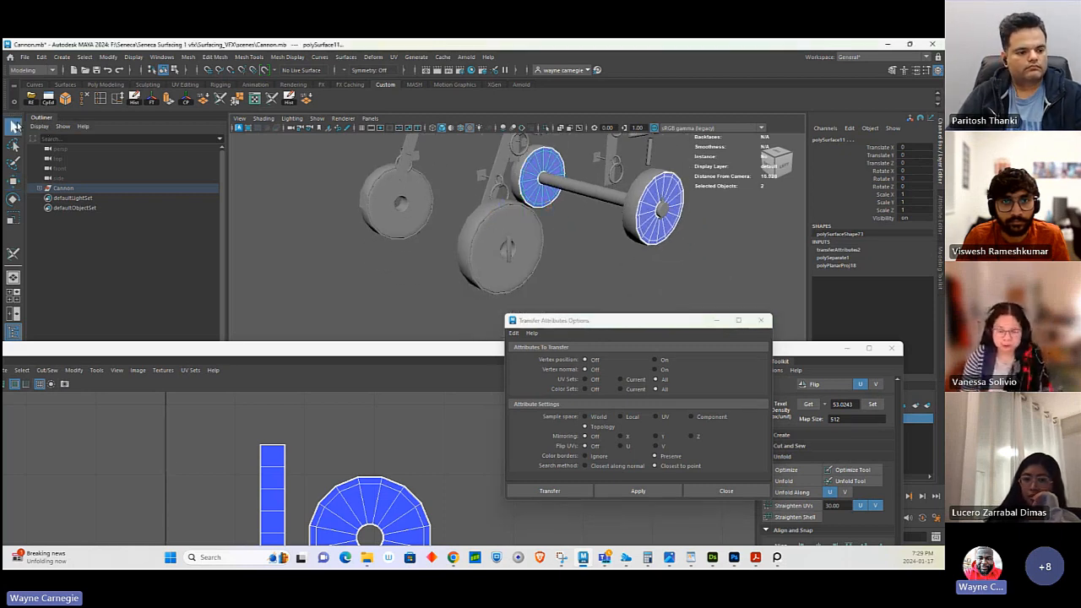
pyautogui.keyDown('shift'); pyautogui.click(498, 231); pyautogui.keyUp('shift')
pyautogui.keyDown('shift'); pyautogui.click(407, 197); pyautogui.keyUp('shift')
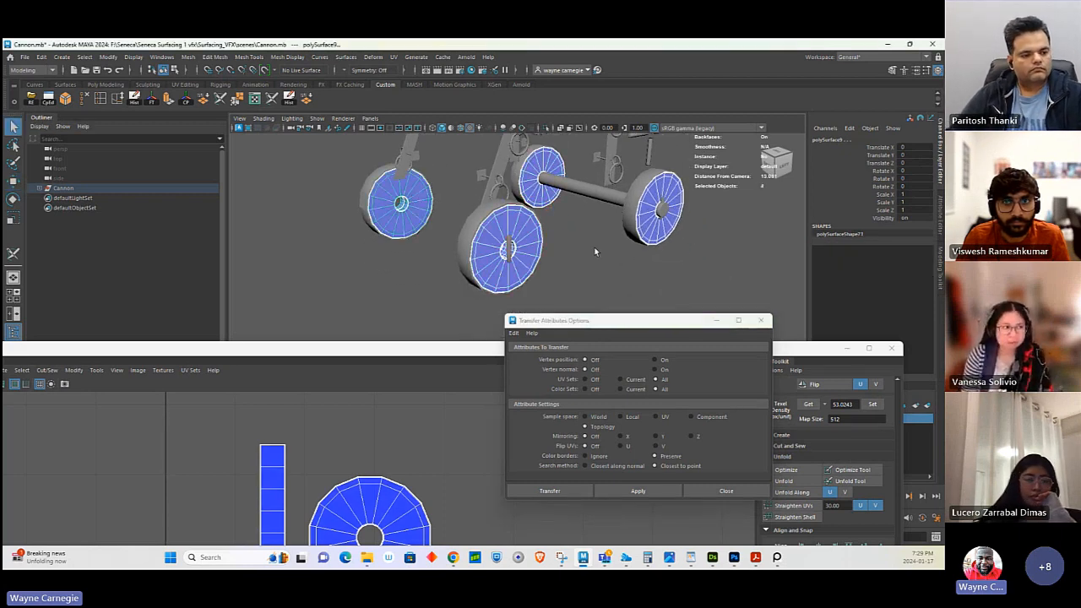
pyautogui.keyDown('alt'); pyautogui.moveTo(596, 251); pyautogui.dragTo(597, 225, button='right'); pyautogui.keyUp('alt')
pyautogui.keyDown('alt'); pyautogui.moveTo(598, 224); pyautogui.dragTo(574, 204, button='middle'); pyautogui.keyUp('alt')
pyautogui.moveTo(573, 204)
pyautogui.keyDown('alt'); pyautogui.mouseDown()
pyautogui.moveTo(592, 206)
pyautogui.moveTo(569, 204)
pyautogui.mouseUp(); pyautogui.keyUp('alt')
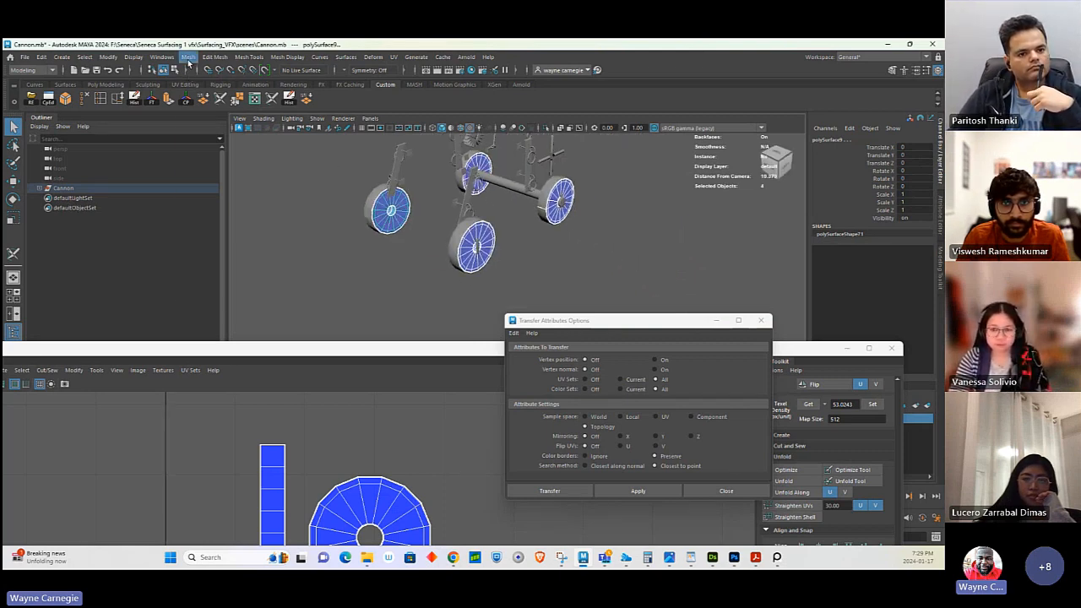
pyautogui.click(188, 57)
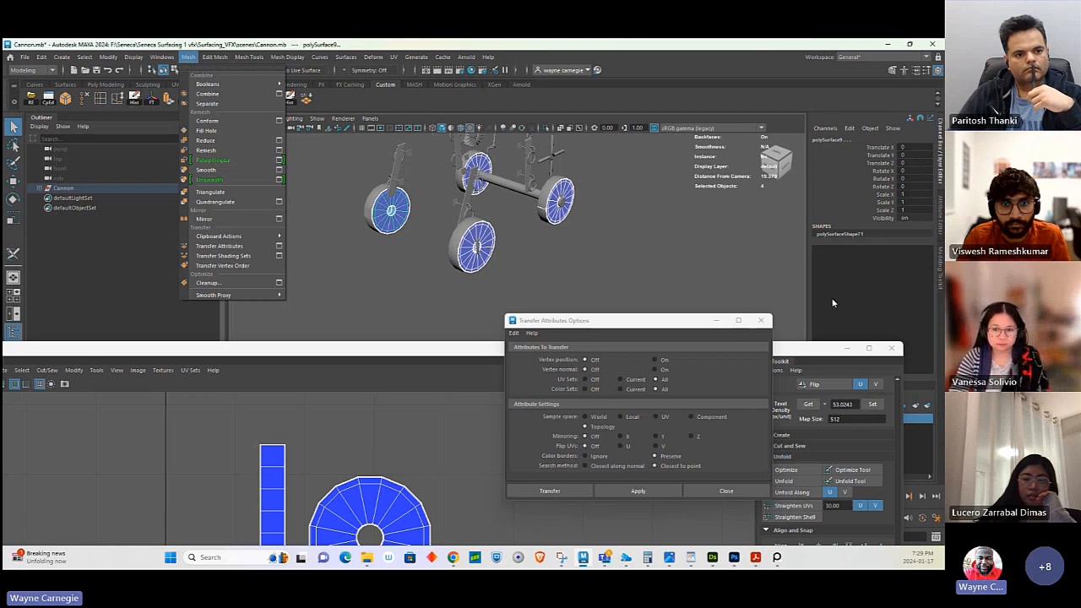
pyautogui.click(808, 351)
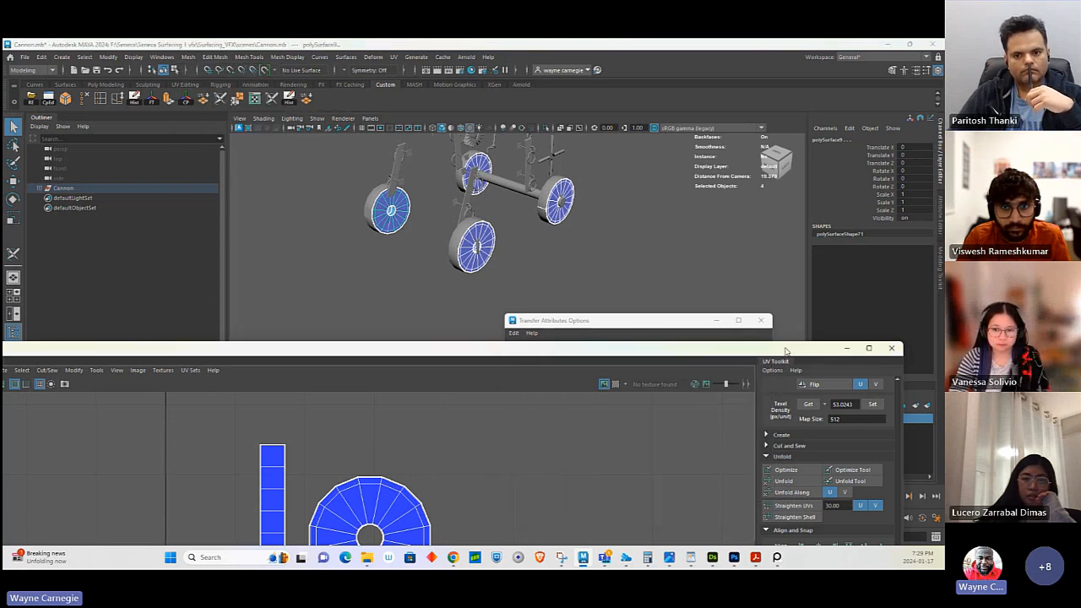
pyautogui.click(296, 135)
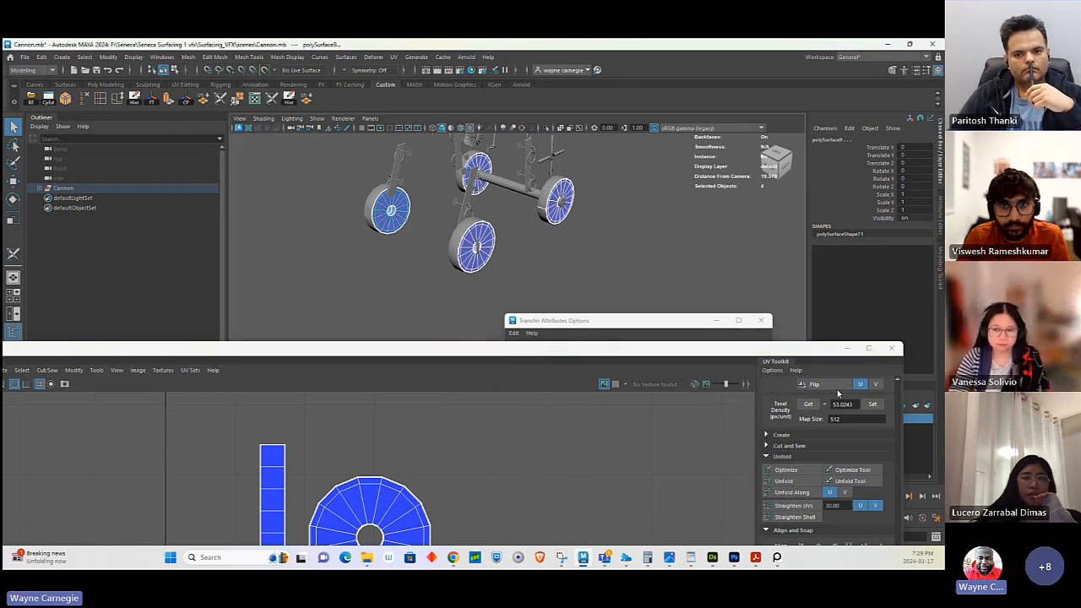
pyautogui.click(844, 349)
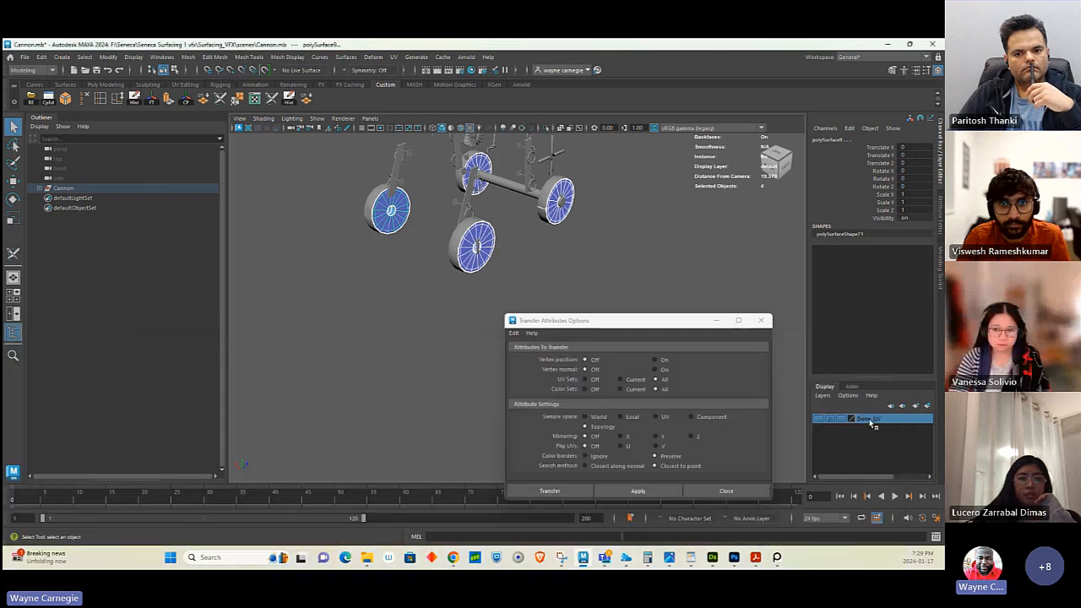
pyautogui.rightClick(872, 424)
pyautogui.click(875, 440)
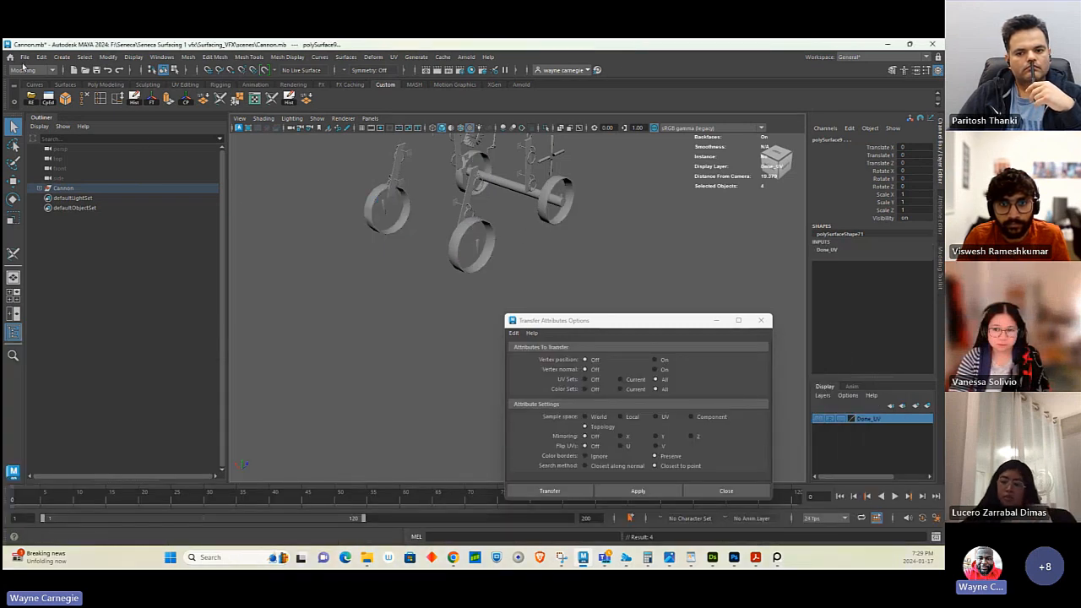
pyautogui.click(24, 56)
pyautogui.click(49, 98)
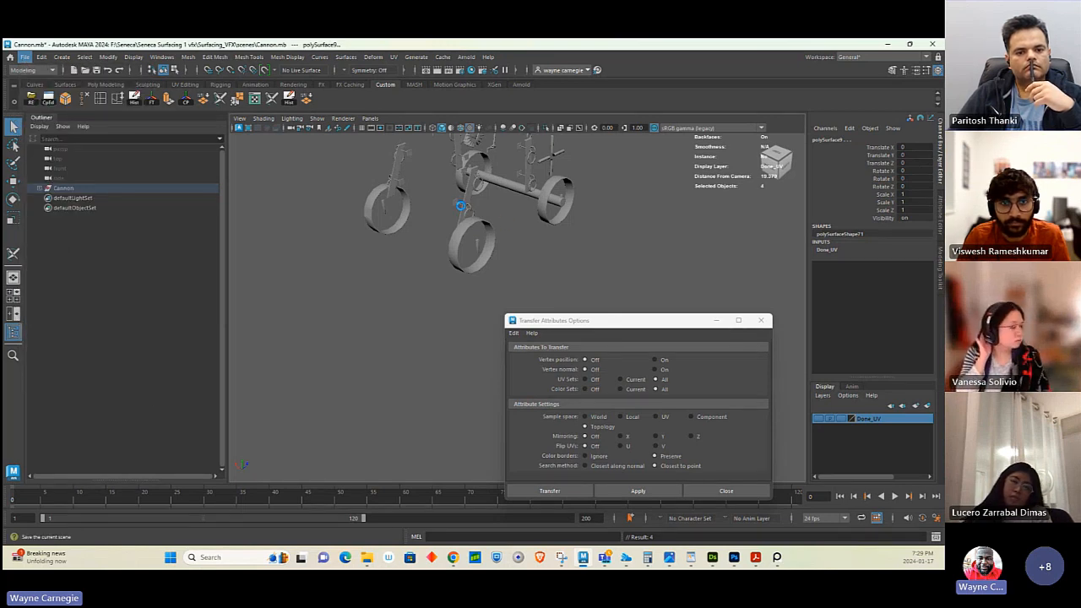
# - Separate the rear wheels' back_tire_metal ring pair into individual meshes
pyautogui.moveTo(514, 218)
pyautogui.keyDown('alt'); pyautogui.mouseDown()
pyautogui.moveTo(505, 208)
pyautogui.moveTo(511, 223)
pyautogui.mouseUp(); pyautogui.keyUp('alt')
pyautogui.keyDown('alt'); pyautogui.moveTo(517, 227); pyautogui.dragTo(505, 252, button='middle'); pyautogui.keyUp('alt')
pyautogui.keyDown('alt'); pyautogui.moveTo(505, 251); pyautogui.dragTo(567, 269); pyautogui.keyUp('alt')
pyautogui.click(560, 270)
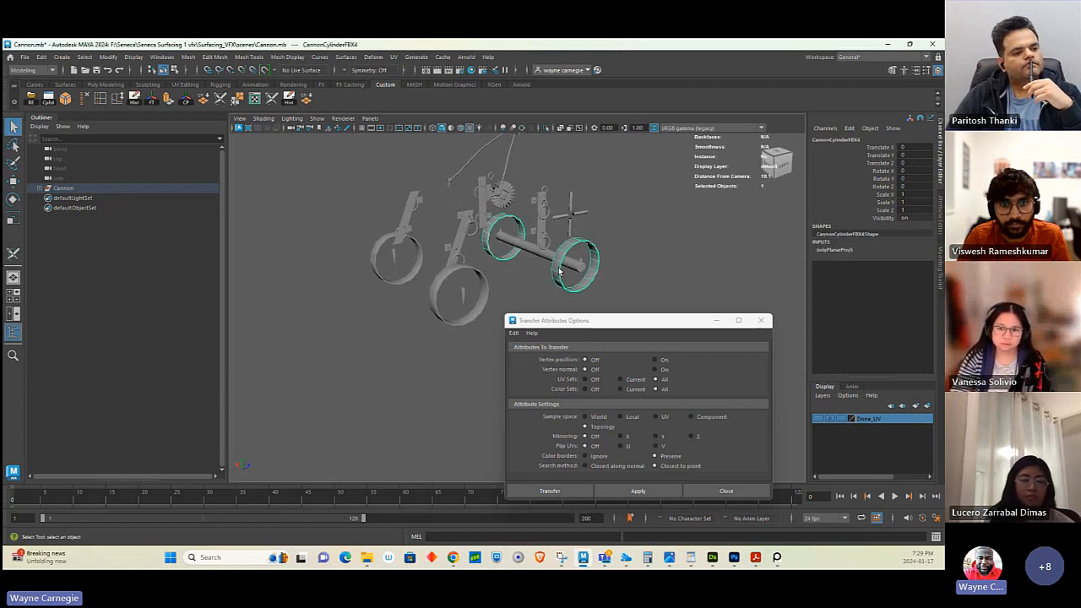
pyautogui.click(487, 283)
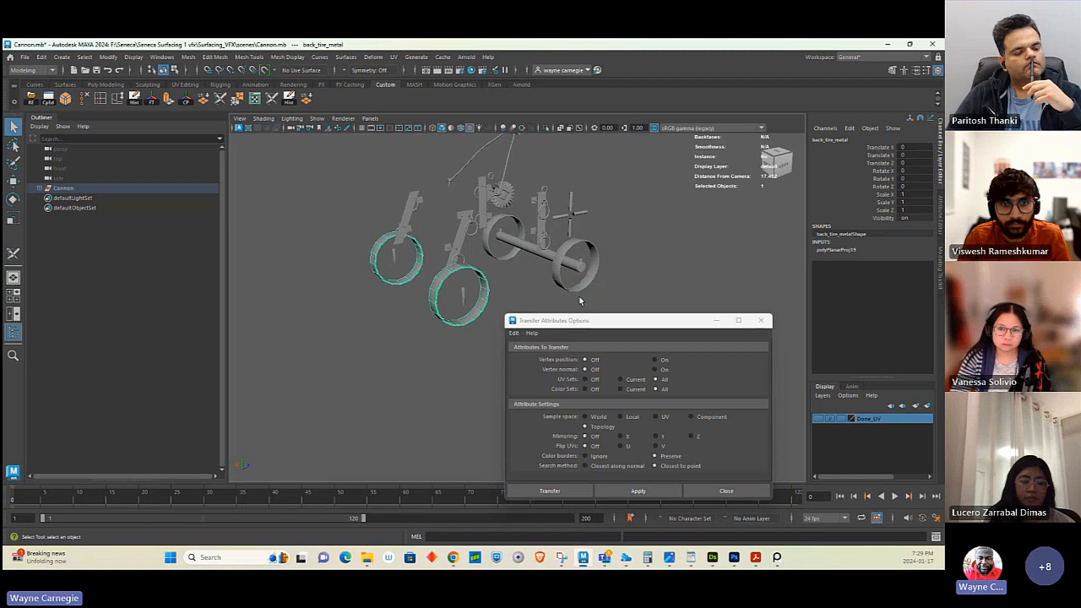
pyautogui.click(188, 56)
pyautogui.click(207, 104)
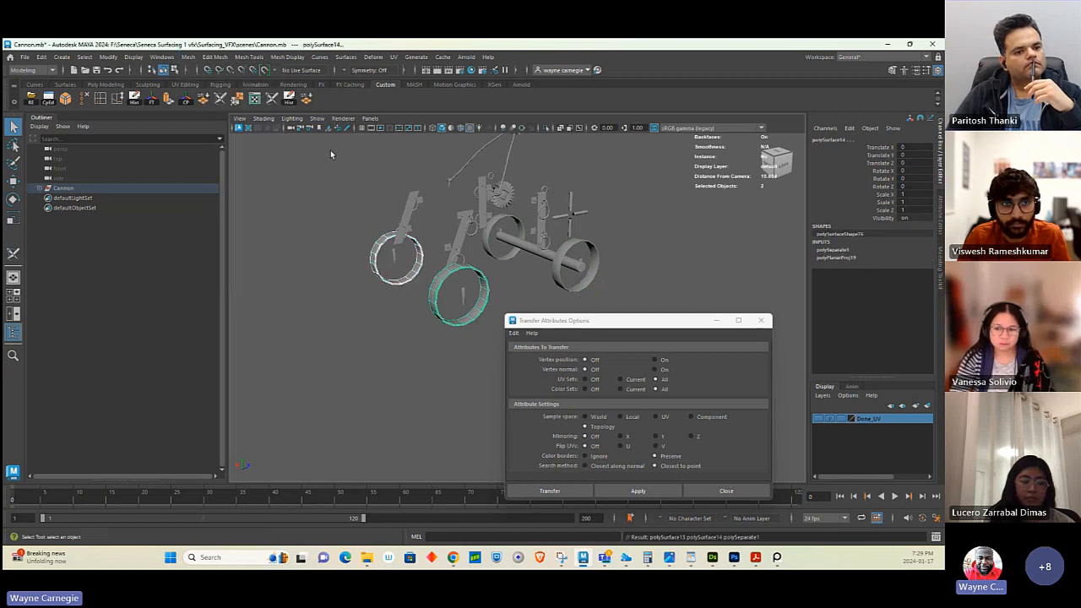
# - Cut UV seams along the inner edges of the near rear wheel ring (polySurface14) with the 3D Cut and Sew UV tool
pyautogui.click(484, 313)
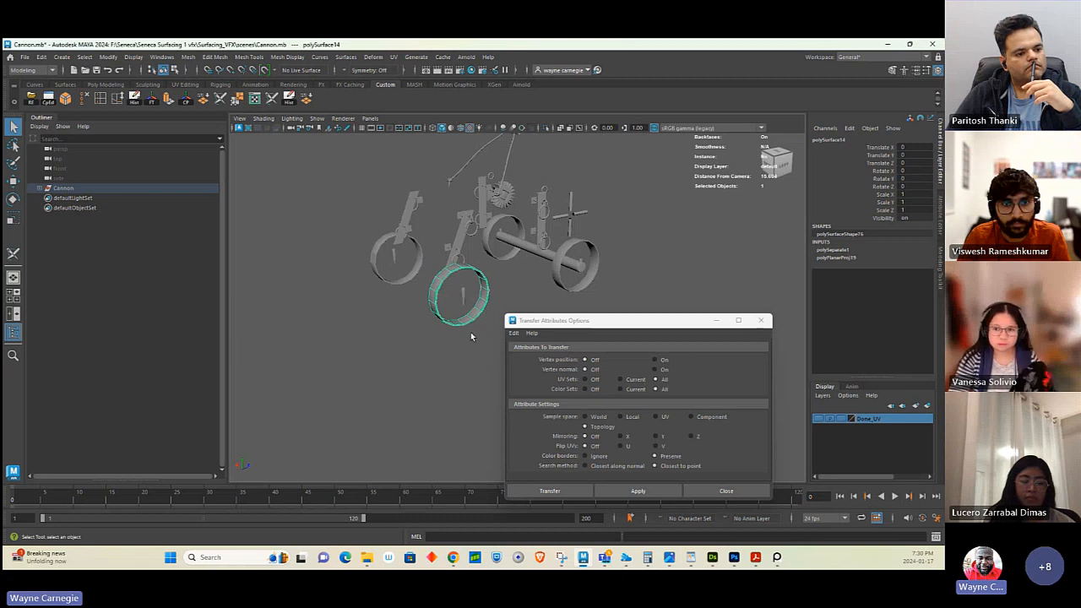
pyautogui.scroll(5, 471, 334)
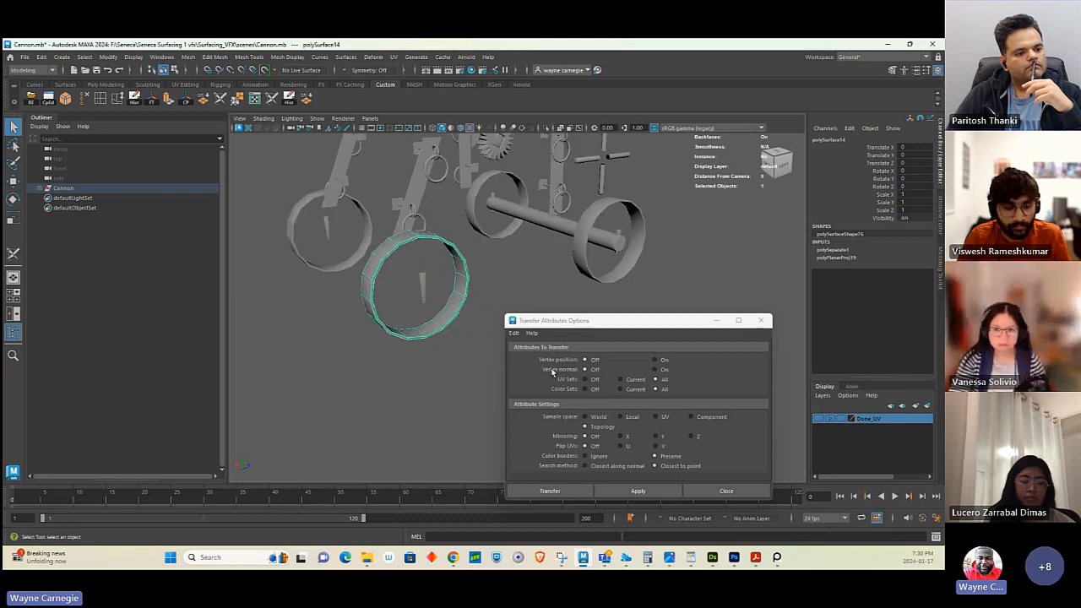
pyautogui.click(271, 99)
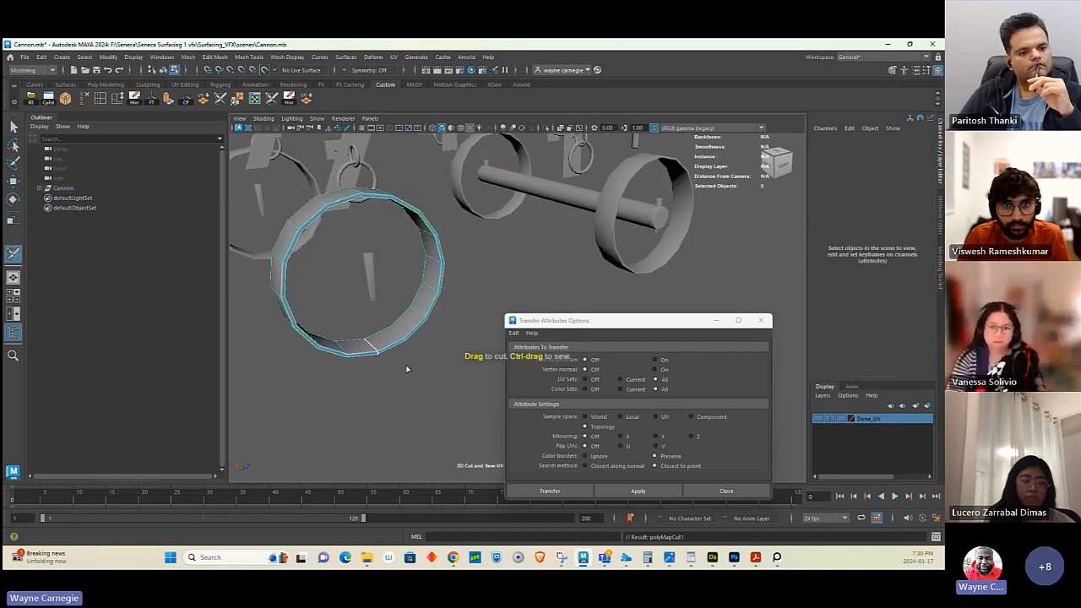
pyautogui.scroll(5, 393, 365)
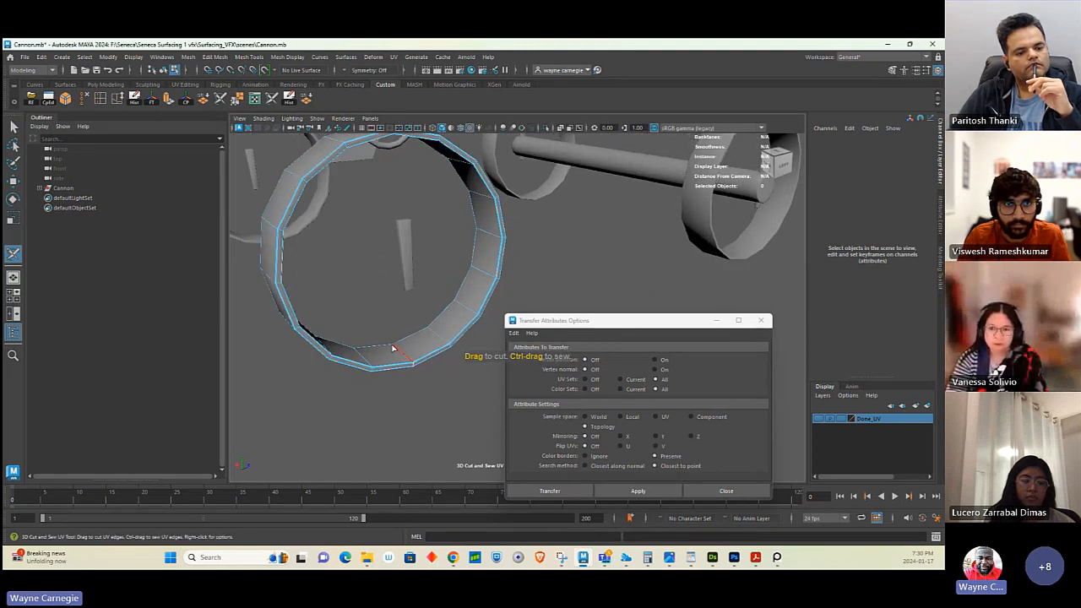
pyautogui.moveTo(393, 348); pyautogui.dragTo(371, 349)
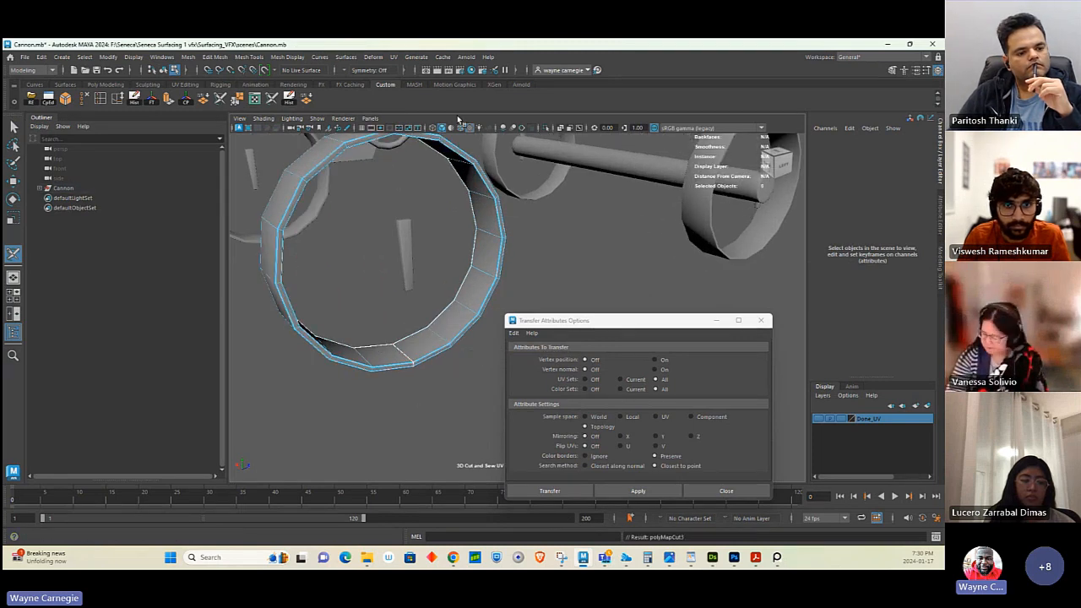
pyautogui.scroll(-5, 406, 265)
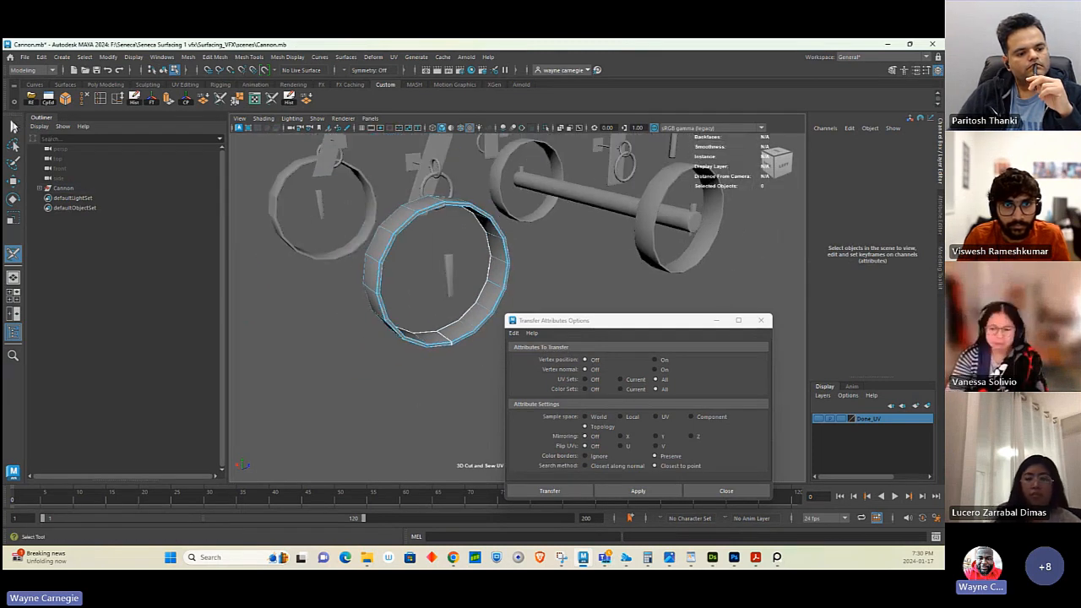
# - Delete the cut near rear ring (polySurface14) and select the overlapping back_iron ring pair
pyautogui.click(13, 127)
pyautogui.moveTo(507, 265); pyautogui.dragTo(550, 251, button='right')
pyautogui.click(642, 238)
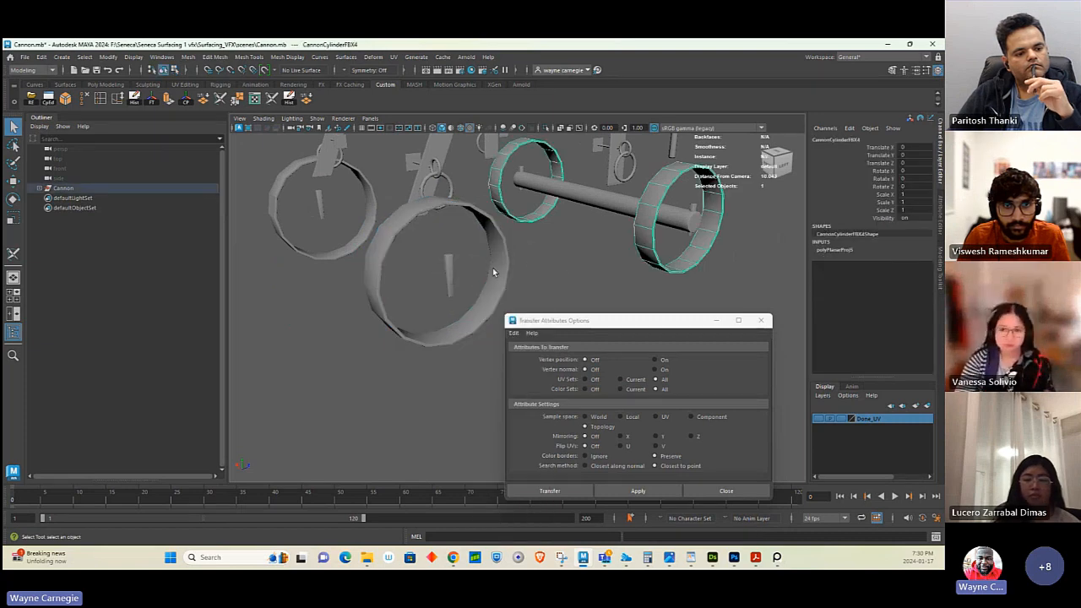
pyautogui.click(494, 272)
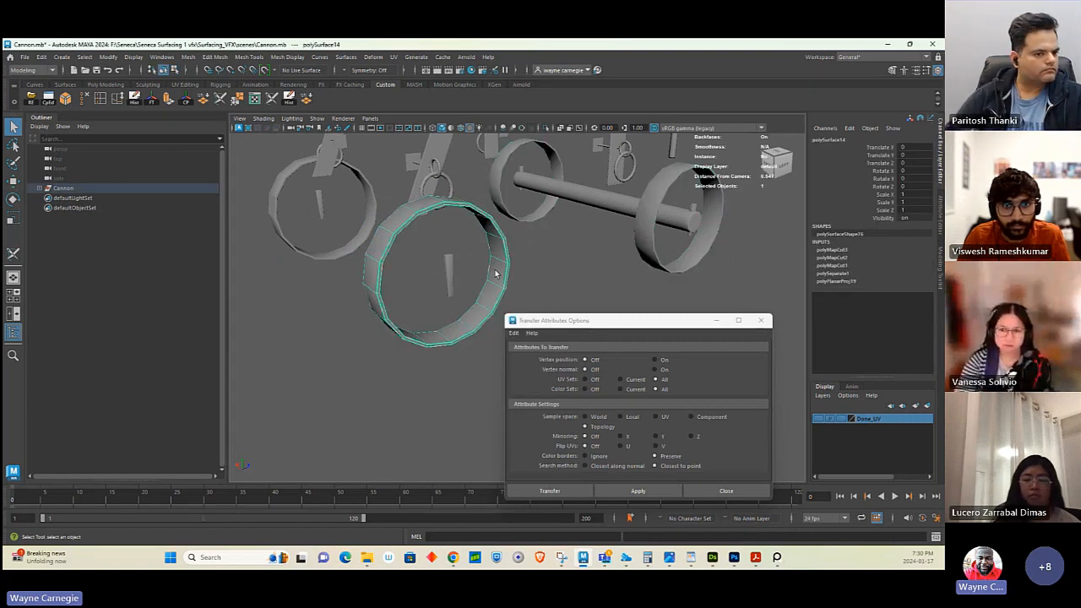
pyautogui.keyDown('shift'); pyautogui.click(495, 273); pyautogui.keyUp('shift')
pyautogui.click(495, 273)
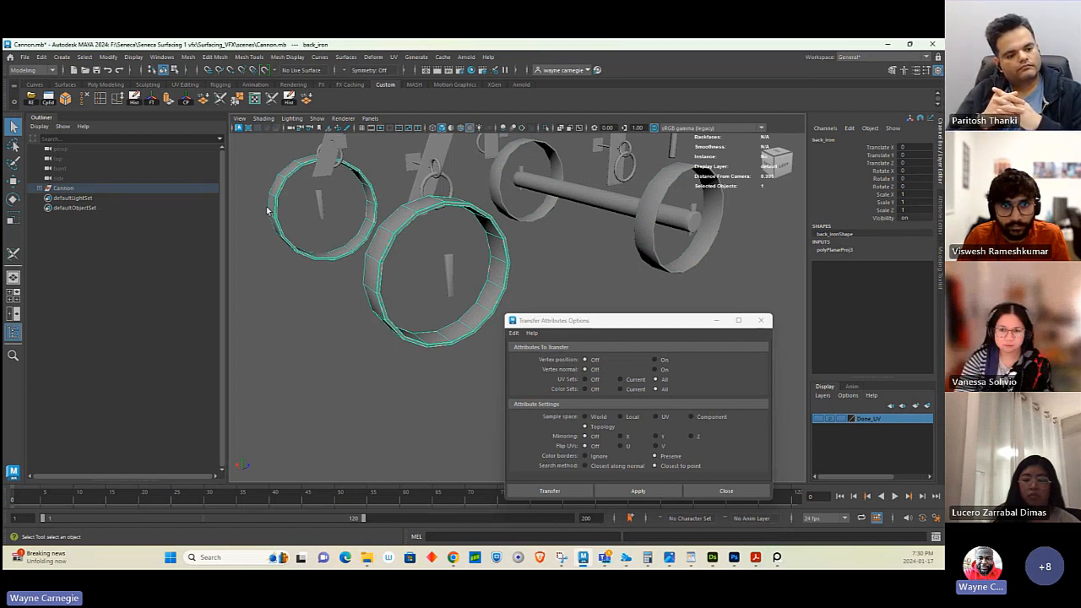
# - Try deleting the back_iron ring pair to look for overlapping rings, undoing each deletion, and clear the selection
pyautogui.press('Delete')
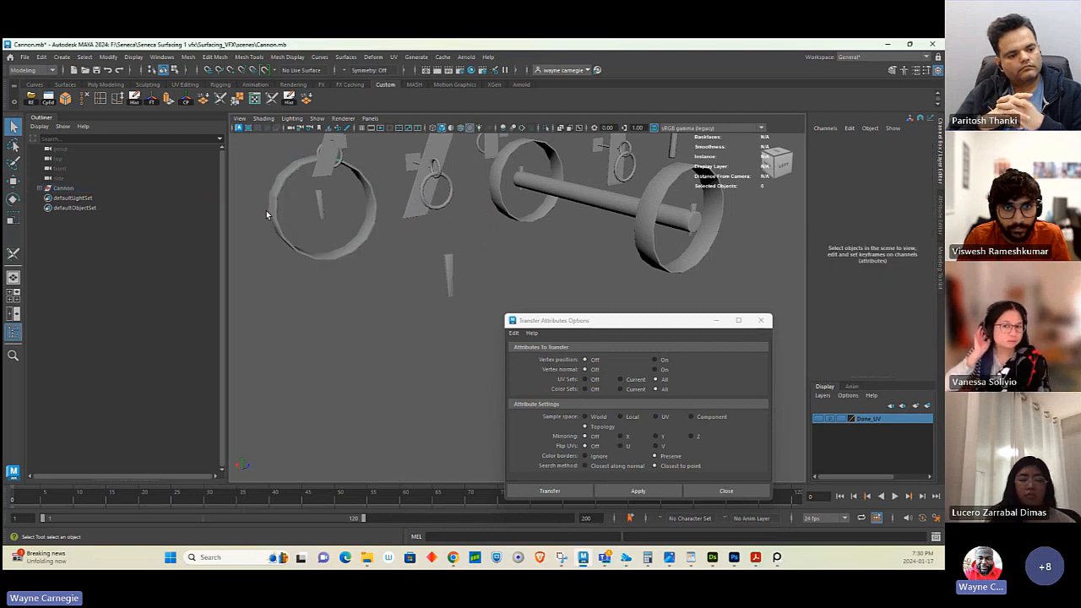
pyautogui.hotkey('ctrl', 'z')
pyautogui.keyDown('shift'); pyautogui.click(326, 256); pyautogui.keyUp('shift')
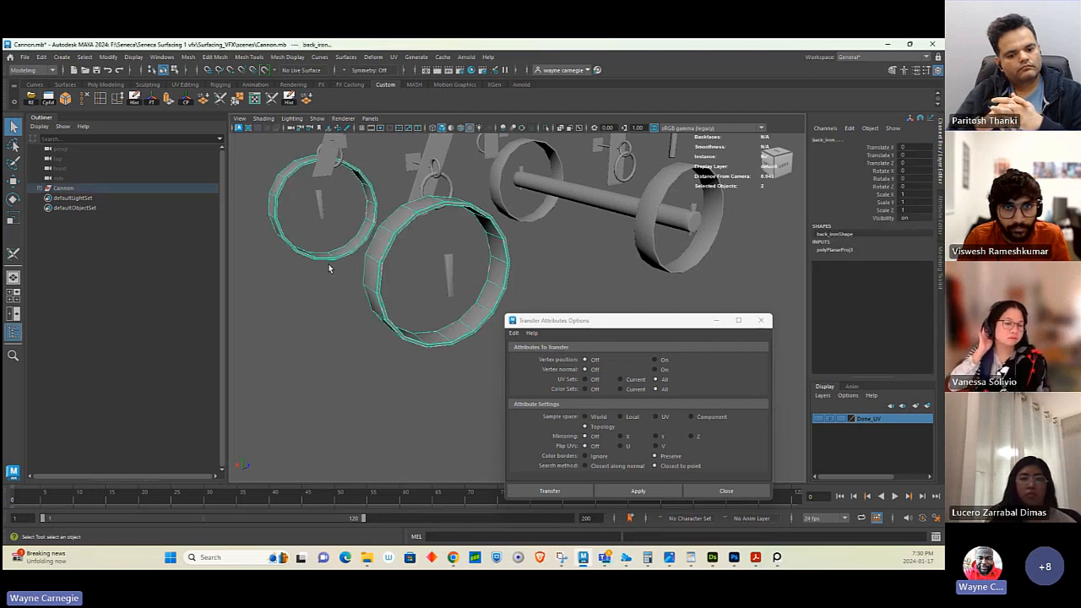
pyautogui.press('Delete')
pyautogui.hotkey('ctrl', 'z')
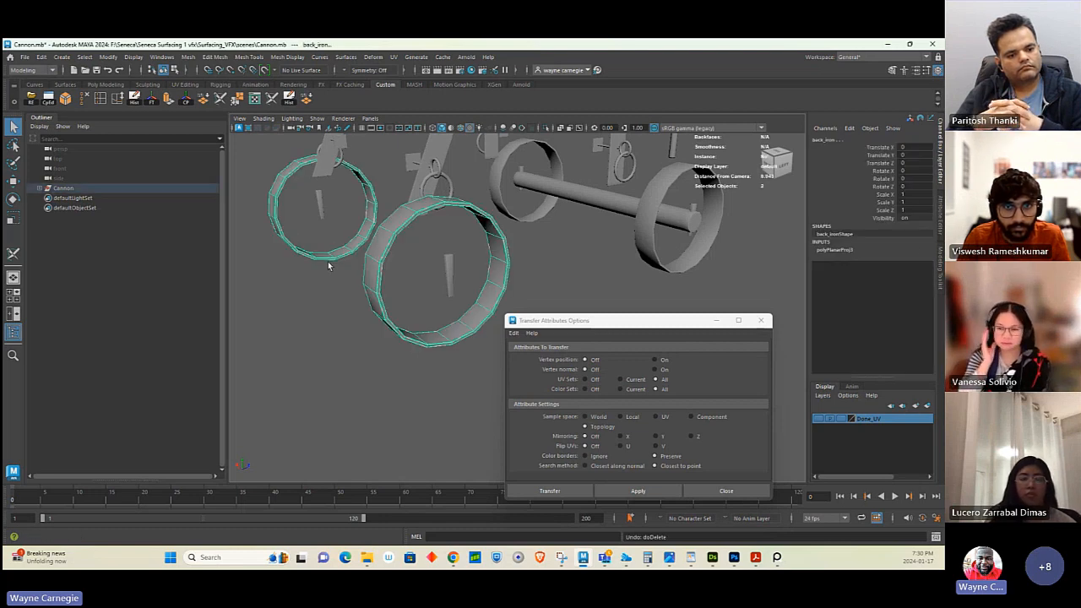
pyautogui.click(328, 264)
pyautogui.click(324, 252)
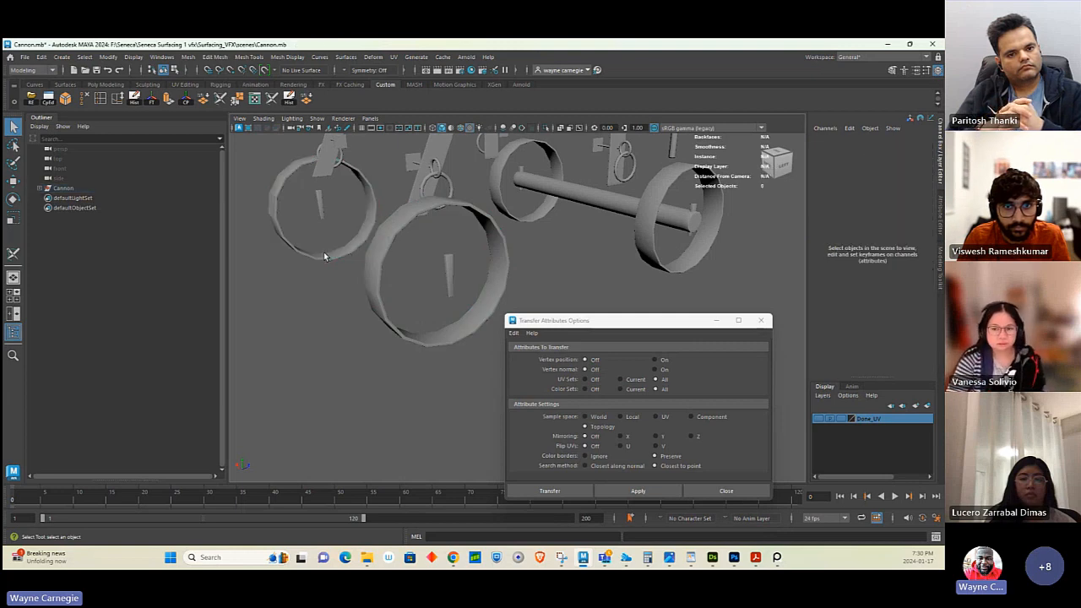
# - Pull the duplicate far rear ring (polySurface13) sideways off the back_iron pair and delete it
pyautogui.click(323, 255)
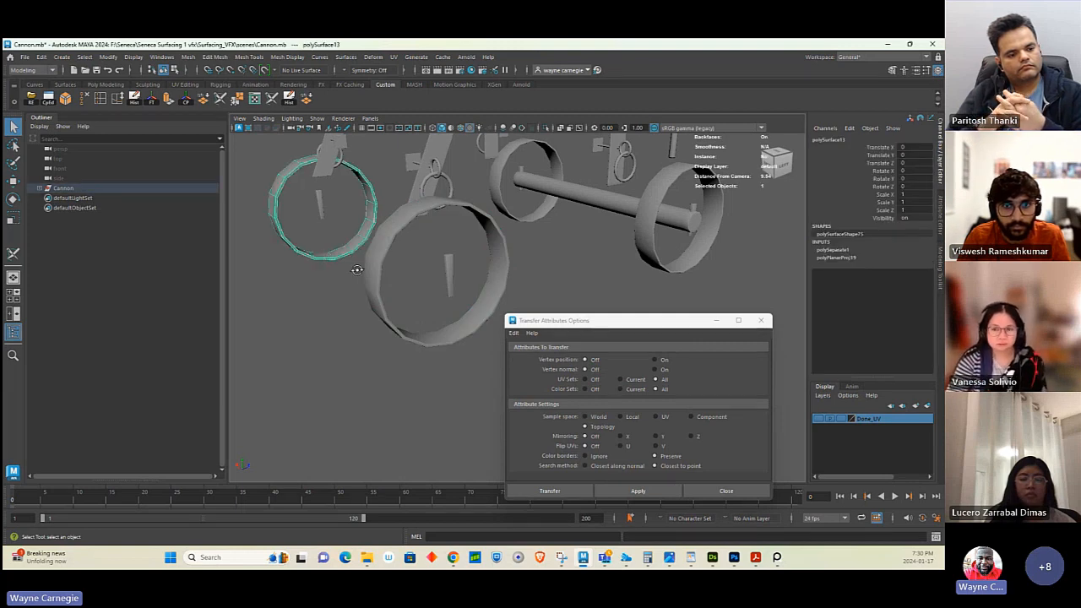
pyautogui.keyDown('alt'); pyautogui.moveTo(360, 267); pyautogui.dragTo(430, 269); pyautogui.keyUp('alt')
pyautogui.keyDown('alt'); pyautogui.moveTo(431, 269); pyautogui.dragTo(311, 254, button='right'); pyautogui.keyUp('alt')
pyautogui.keyDown('alt'); pyautogui.moveTo(311, 254); pyautogui.dragTo(377, 244, button='middle'); pyautogui.keyUp('alt')
pyautogui.keyDown('alt'); pyautogui.moveTo(376, 244); pyautogui.dragTo(403, 285); pyautogui.keyUp('alt')
pyautogui.moveTo(404, 287); pyautogui.dragTo(418, 310)
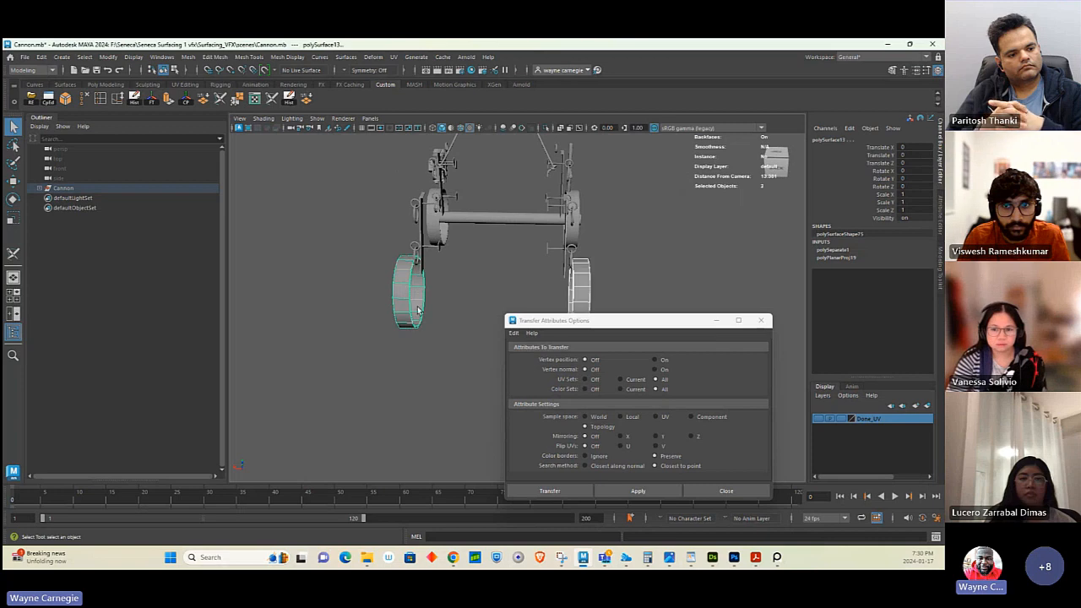
pyautogui.click(417, 318)
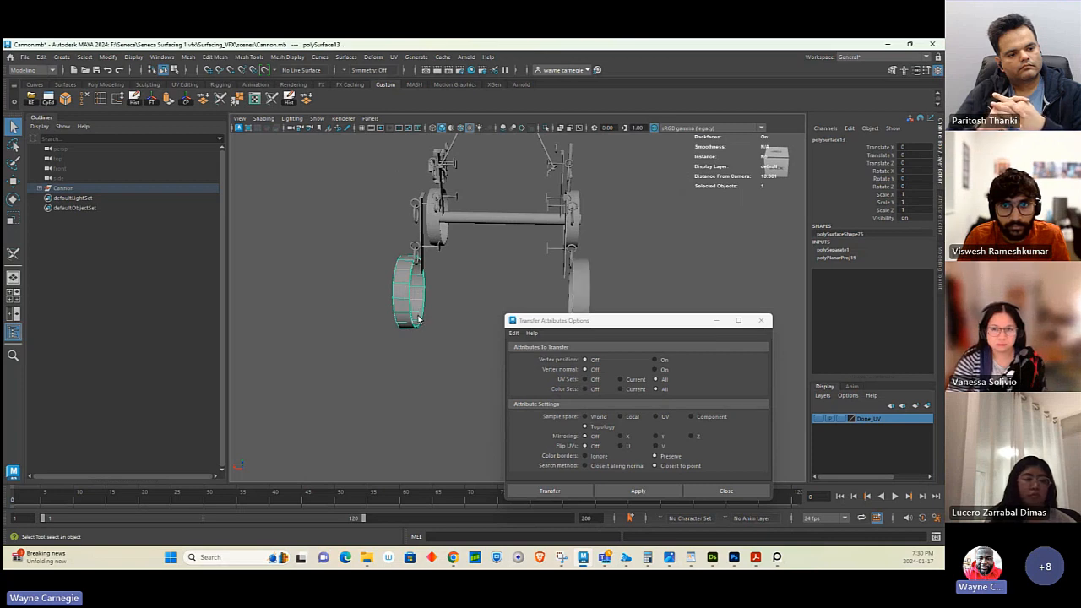
pyautogui.press('w')
pyautogui.moveTo(452, 284); pyautogui.dragTo(392, 284)
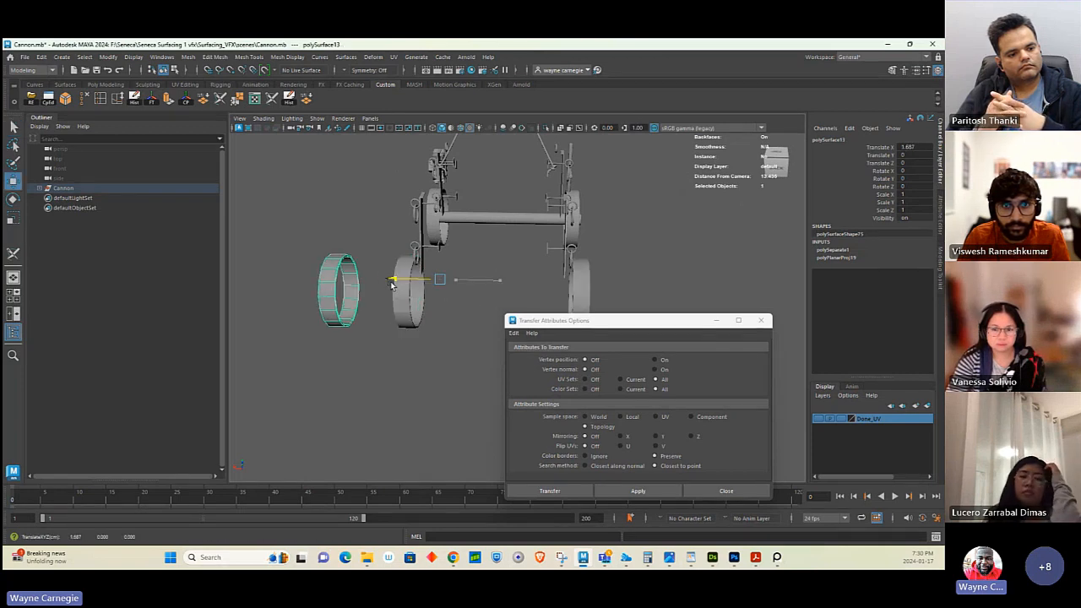
pyautogui.click(412, 320)
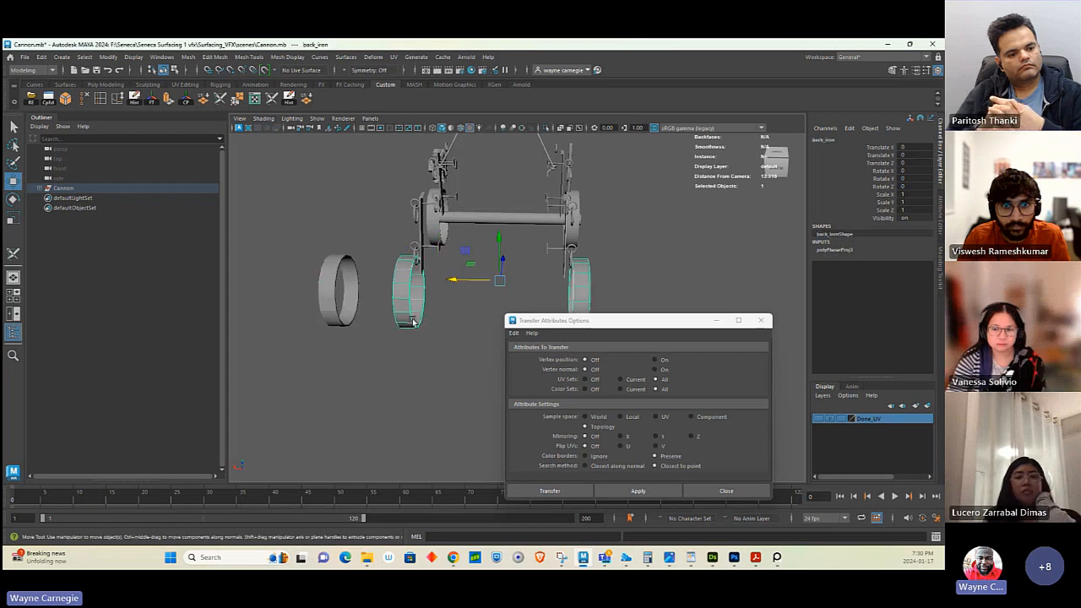
pyautogui.moveTo(456, 281); pyautogui.dragTo(422, 283)
pyautogui.hotkey('ctrl', 'z')
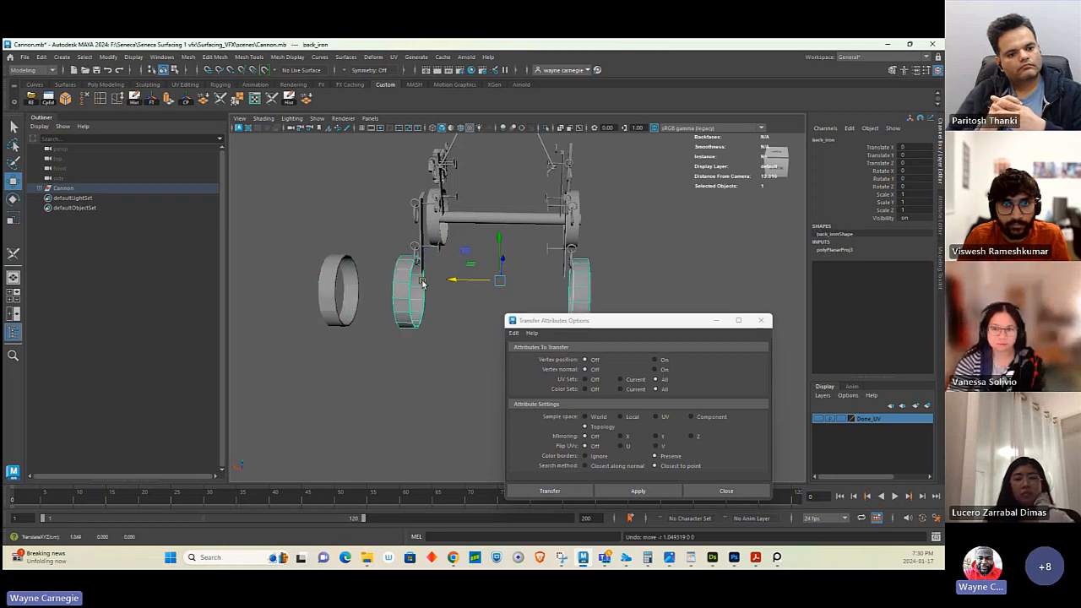
pyautogui.click(352, 311)
pyautogui.press('Delete')
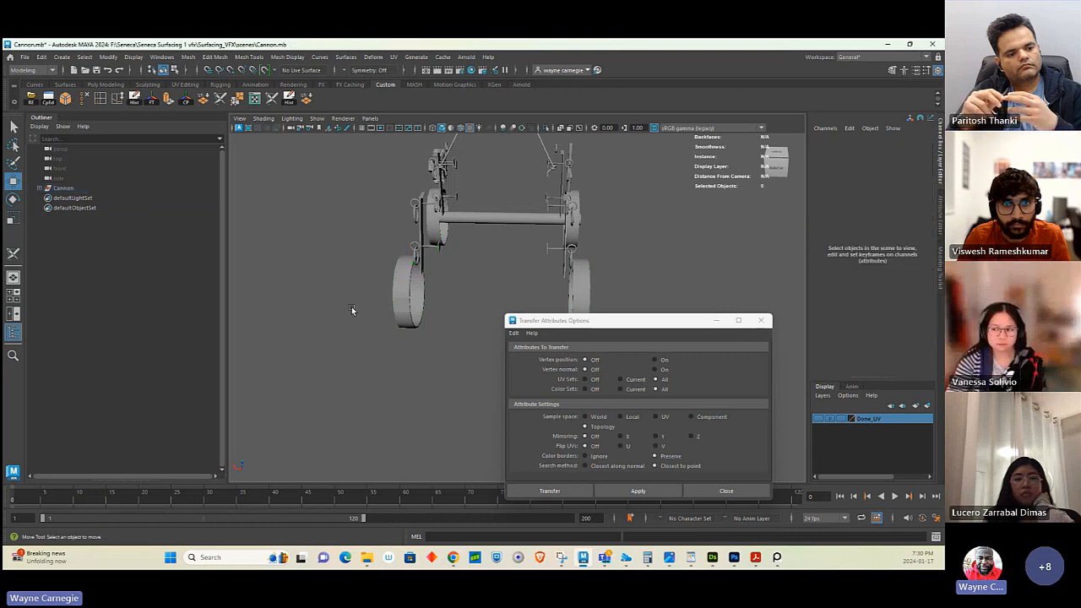
# - Pull the duplicate CannonCylinderFBX4 ring pair sideways off the axle wheels and select the front_iron ring pair
pyautogui.click(407, 313)
pyautogui.keyDown('alt'); pyautogui.moveTo(407, 313); pyautogui.dragTo(541, 261); pyautogui.keyUp('alt')
pyautogui.click(542, 261)
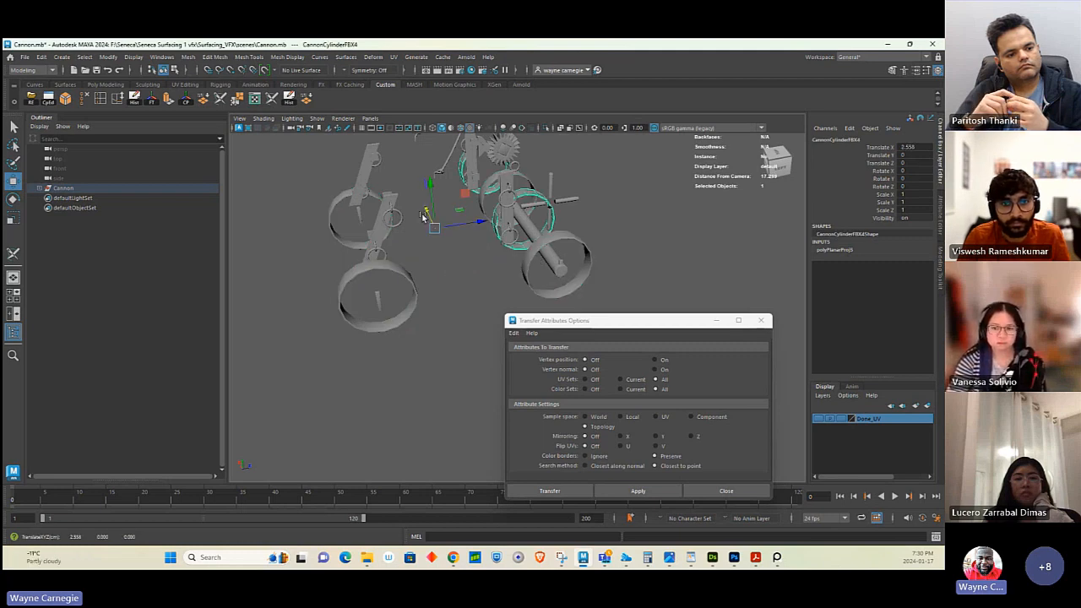
pyautogui.click(423, 218)
pyautogui.keyDown('alt'); pyautogui.moveTo(464, 248); pyautogui.dragTo(521, 266); pyautogui.keyUp('alt')
pyautogui.click(522, 267)
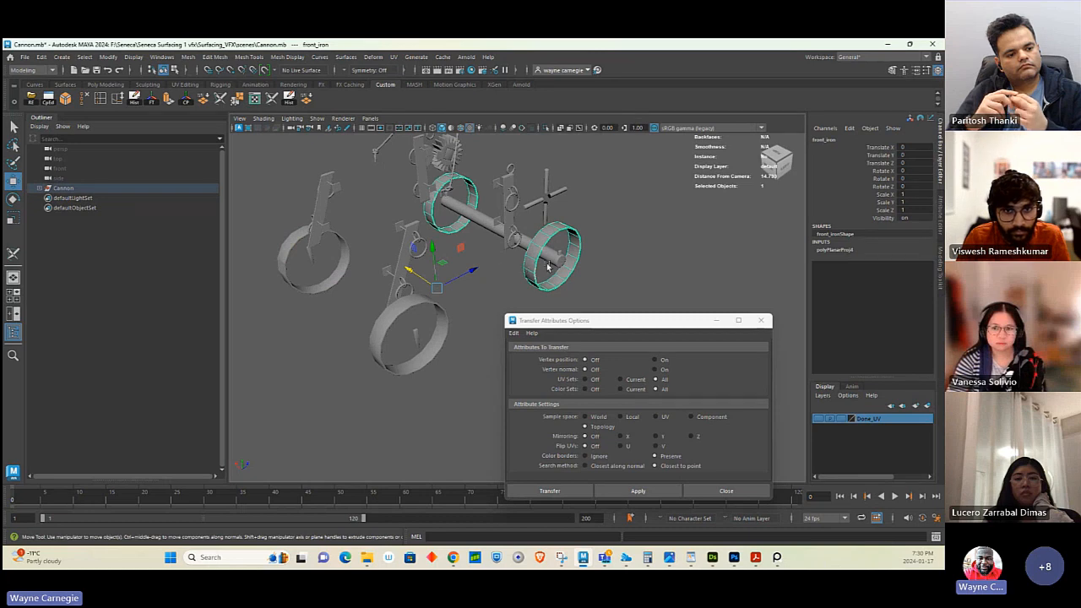
# - Separate the front_iron ring pair and the back_iron ring pair into individual ring meshes
pyautogui.click(189, 57)
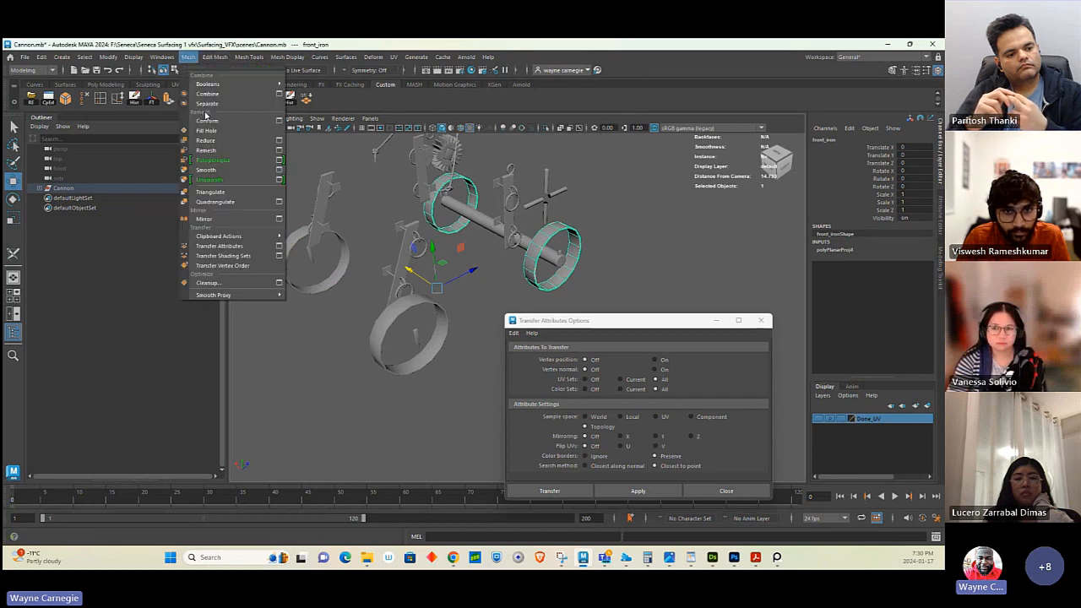
pyautogui.click(209, 103)
pyautogui.click(451, 316)
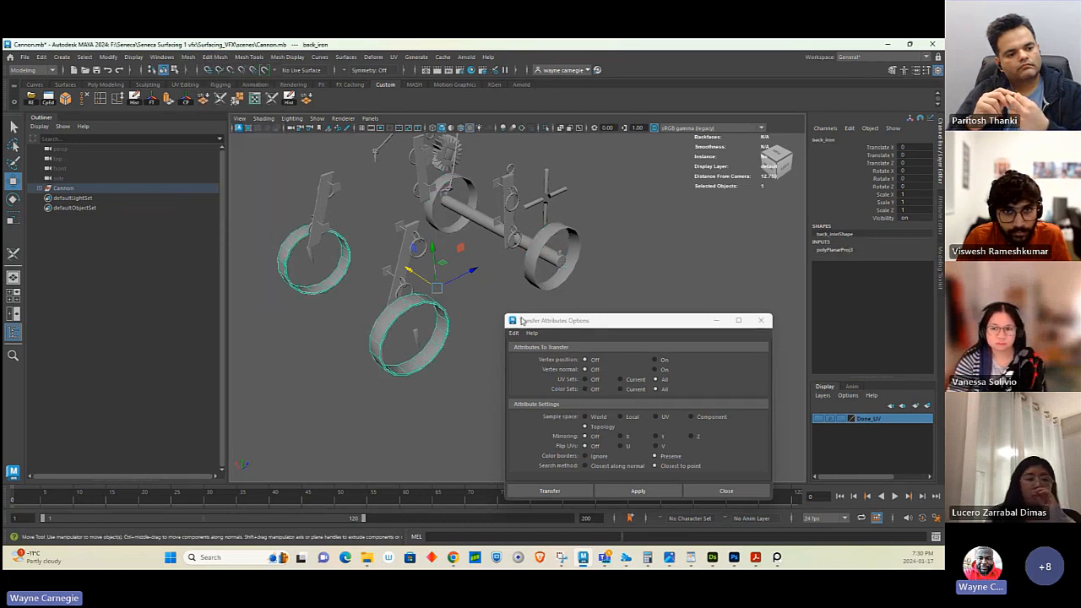
pyautogui.click(188, 57)
pyautogui.click(208, 104)
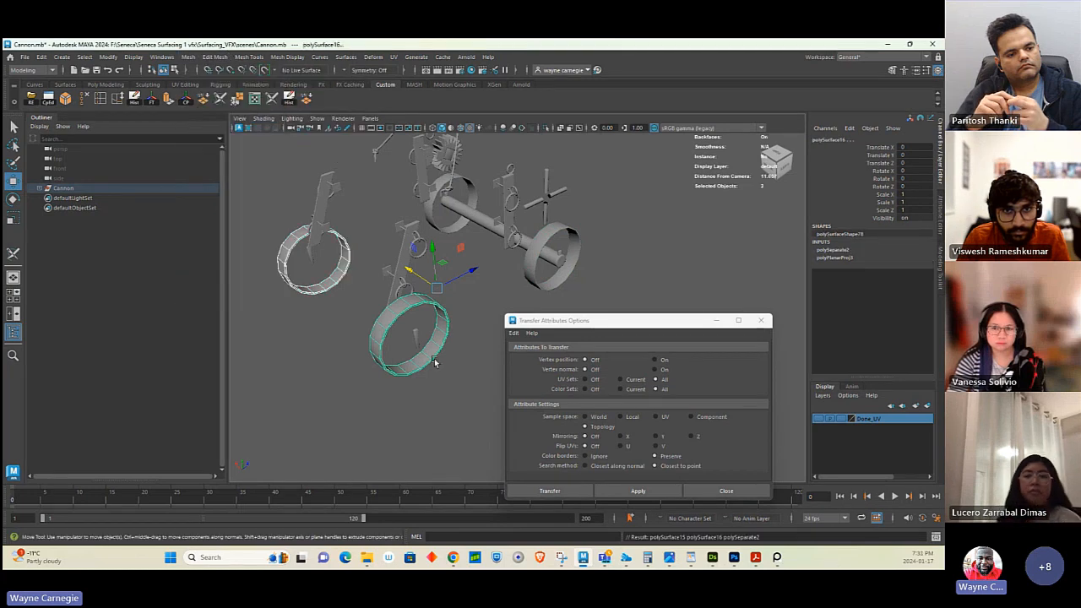
# - Cut UV seams on the near rear ring across its inner band and along its inner edge loop using 3D Cut and Sew UV
pyautogui.click(463, 381)
pyautogui.click(436, 361)
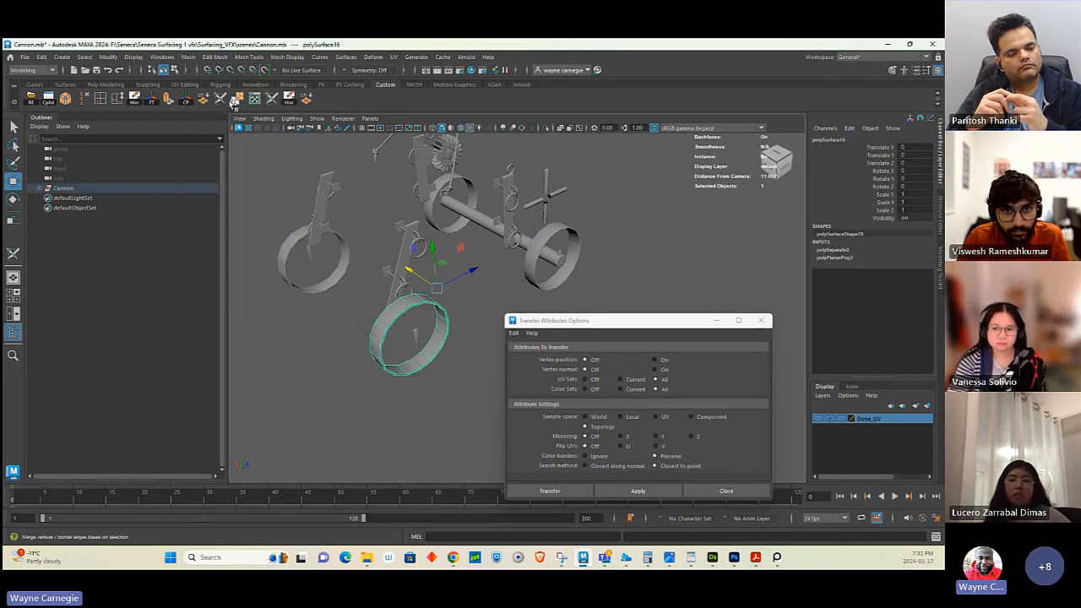
pyautogui.click(272, 99)
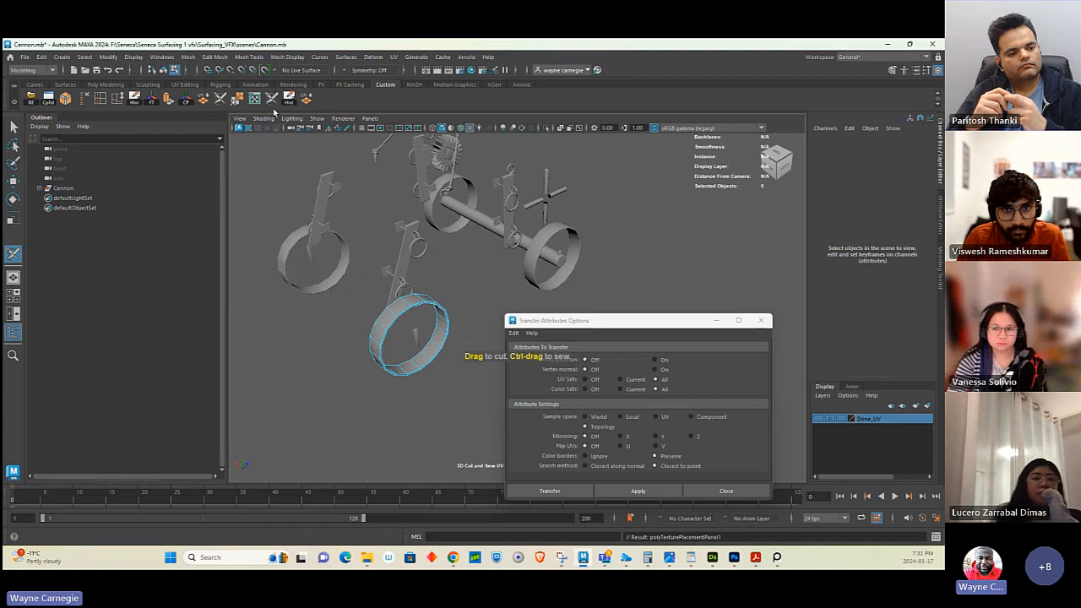
pyautogui.click(418, 361)
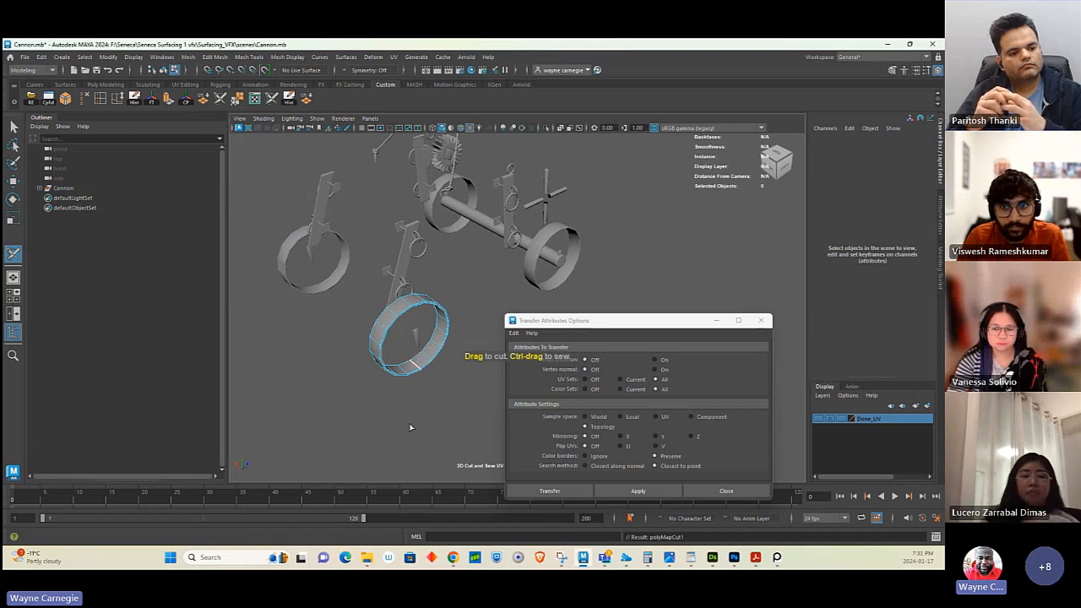
pyautogui.keyDown('alt'); pyautogui.moveTo(410, 427); pyautogui.dragTo(481, 369, button='right'); pyautogui.keyUp('alt')
pyautogui.keyDown('alt'); pyautogui.moveTo(411, 378); pyautogui.dragTo(489, 340, button='middle'); pyautogui.keyUp('alt')
pyautogui.keyDown('alt'); pyautogui.moveTo(488, 340); pyautogui.dragTo(448, 356); pyautogui.keyUp('alt')
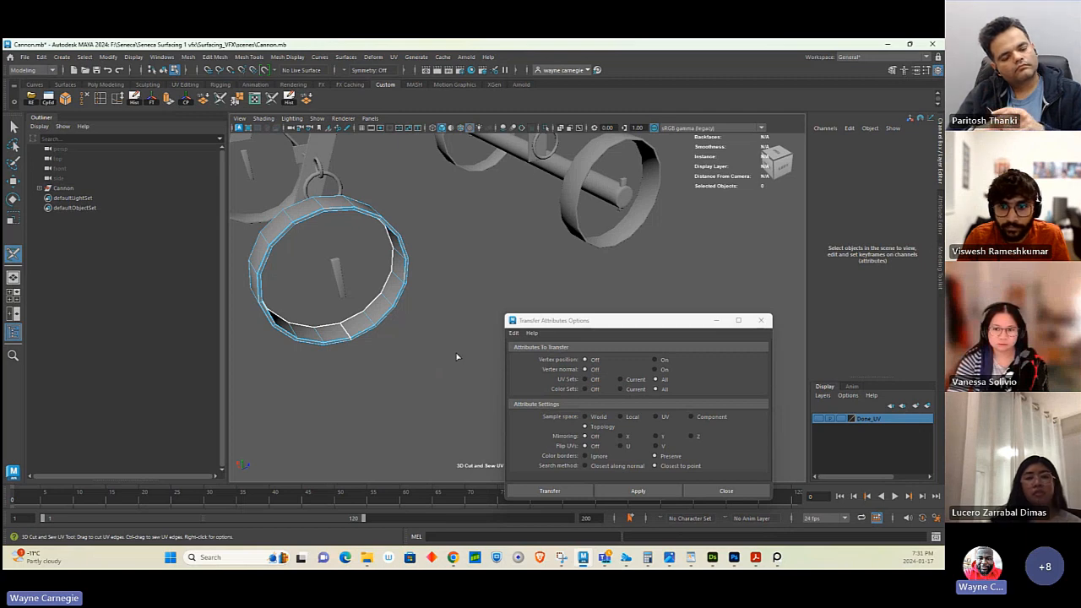
pyautogui.moveTo(411, 343)
pyautogui.keyDown('alt'); pyautogui.mouseDown()
pyautogui.moveTo(434, 333)
pyautogui.moveTo(428, 341)
pyautogui.mouseUp(); pyautogui.keyUp('alt')
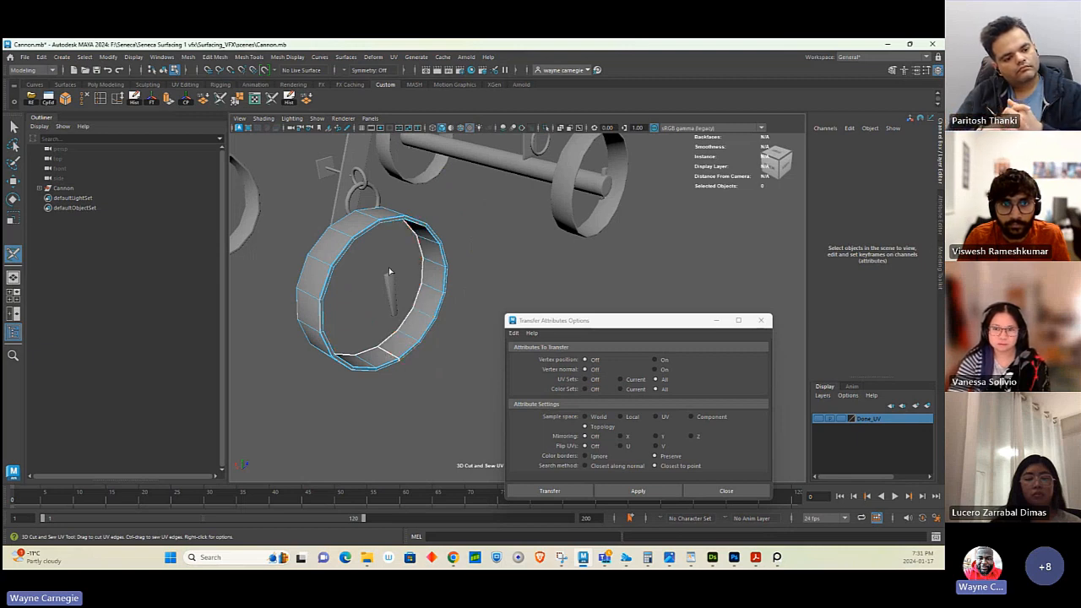
pyautogui.press('q')
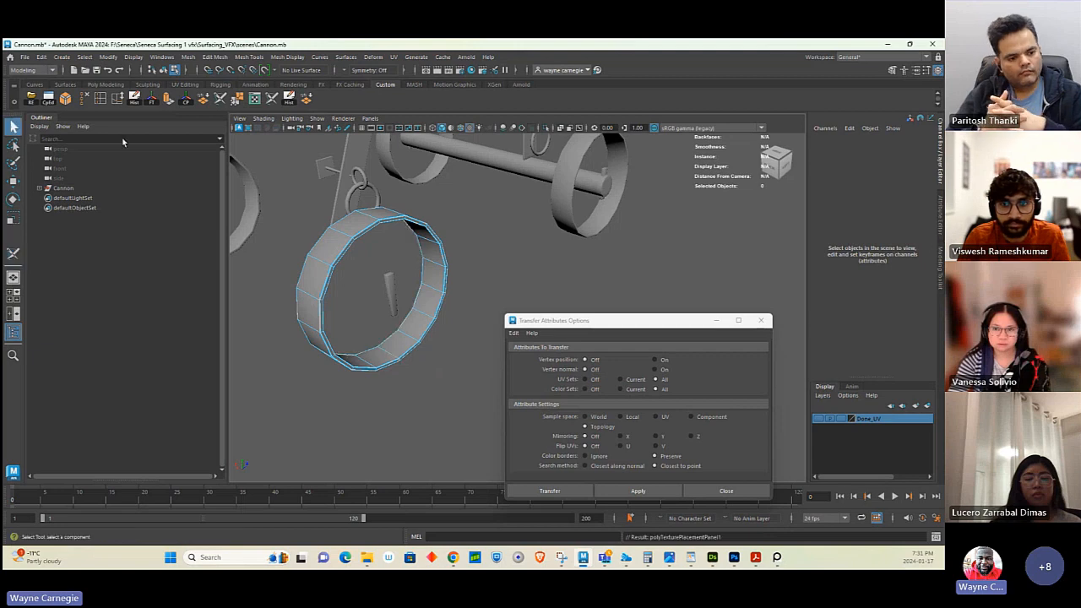
# - Bring the near rear ring into the UV Editor, select all its UVs and unfold them
pyautogui.moveTo(389, 214); pyautogui.dragTo(439, 198, button='right')
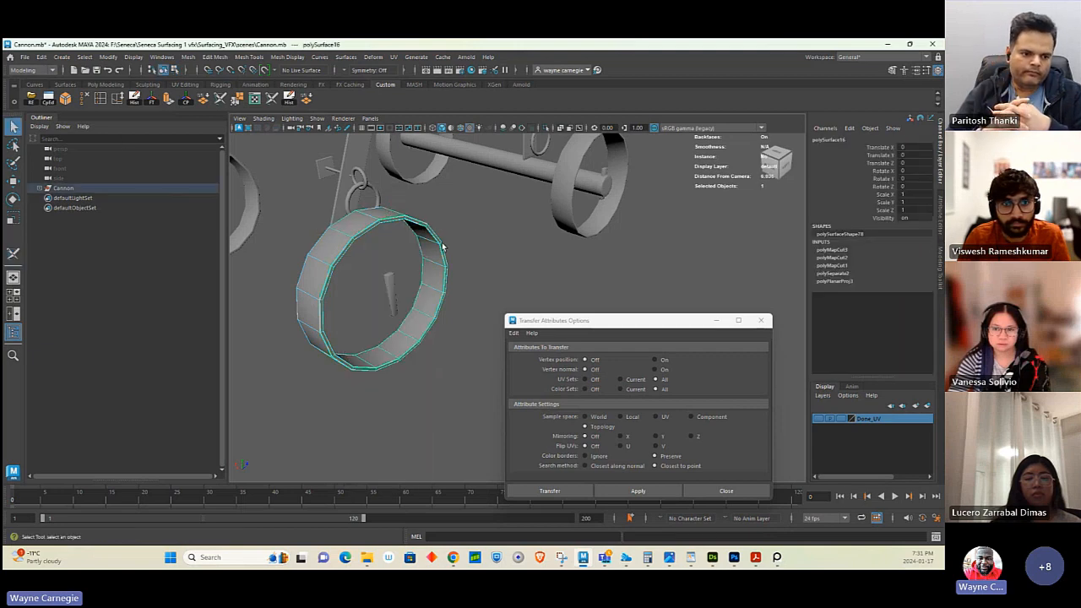
pyautogui.click(393, 58)
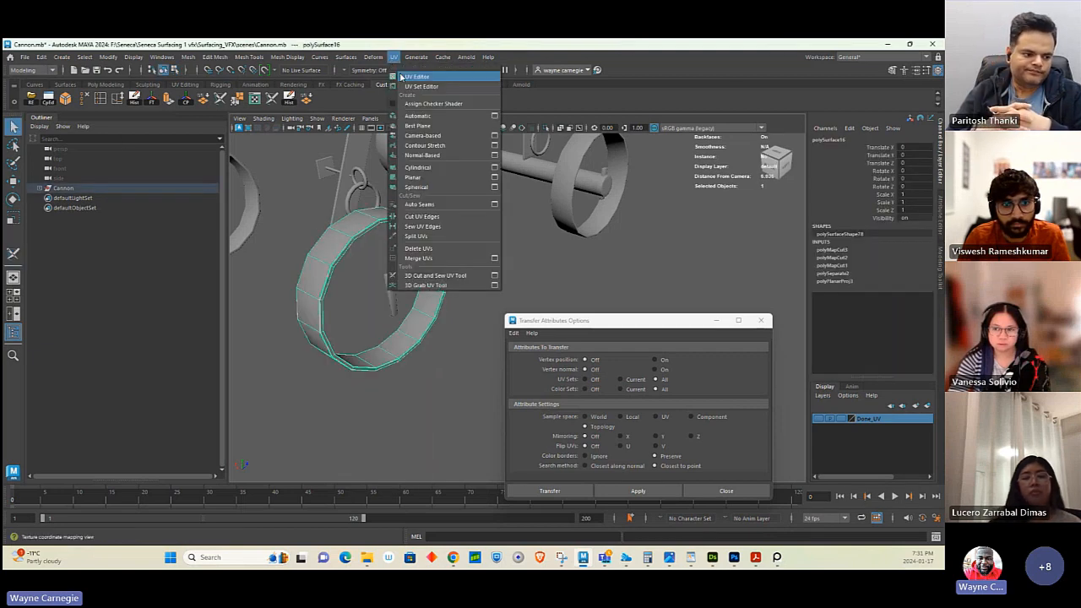
pyautogui.click(409, 76)
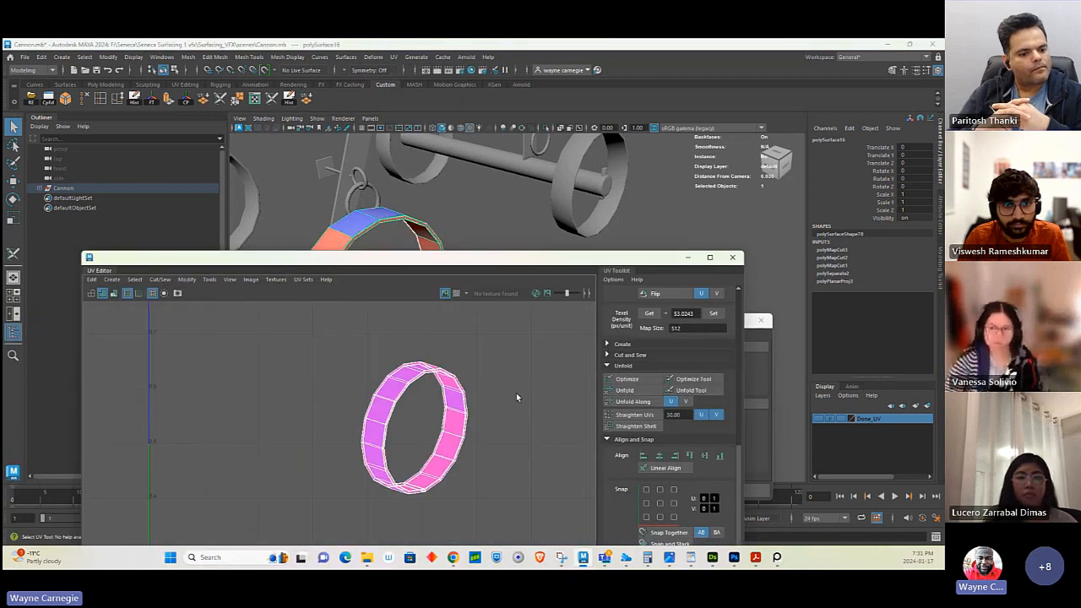
pyautogui.moveTo(627, 257); pyautogui.dragTo(635, 190)
pyautogui.scroll(-1, 543, 321)
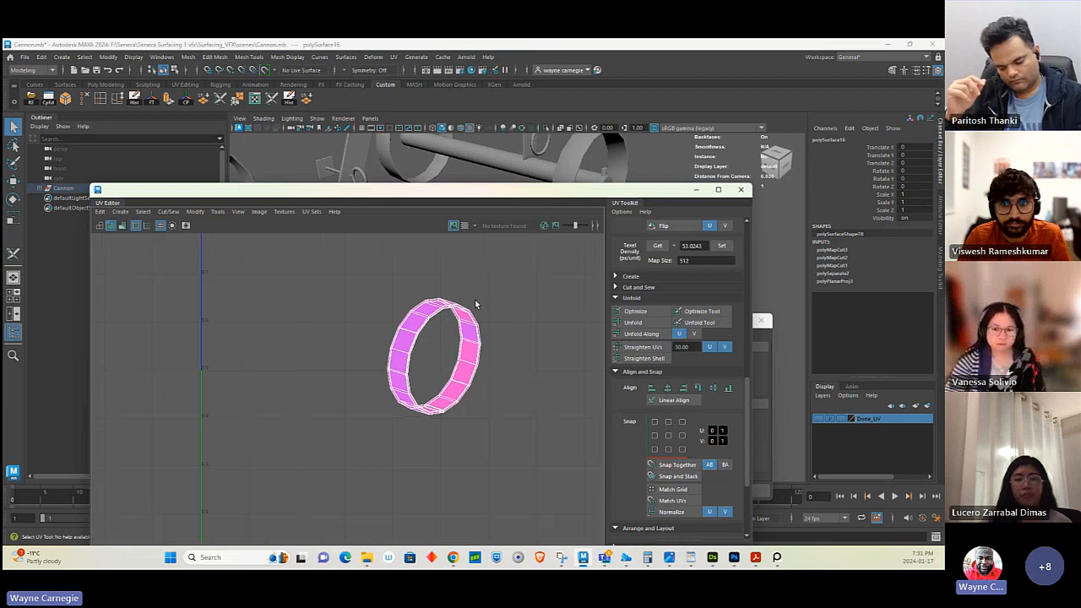
pyautogui.keyDown('alt'); pyautogui.moveTo(428, 293); pyautogui.dragTo(377, 291, button='middle'); pyautogui.keyUp('alt')
pyautogui.moveTo(343, 285); pyautogui.dragTo(289, 256, button='right')
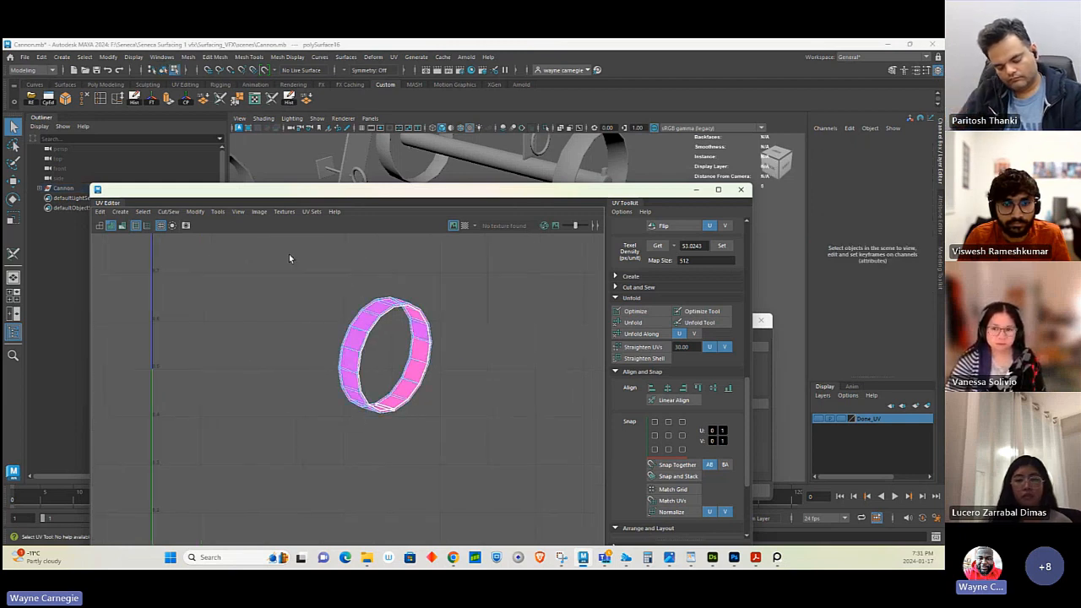
pyautogui.moveTo(290, 256); pyautogui.dragTo(494, 511)
pyautogui.click(638, 322)
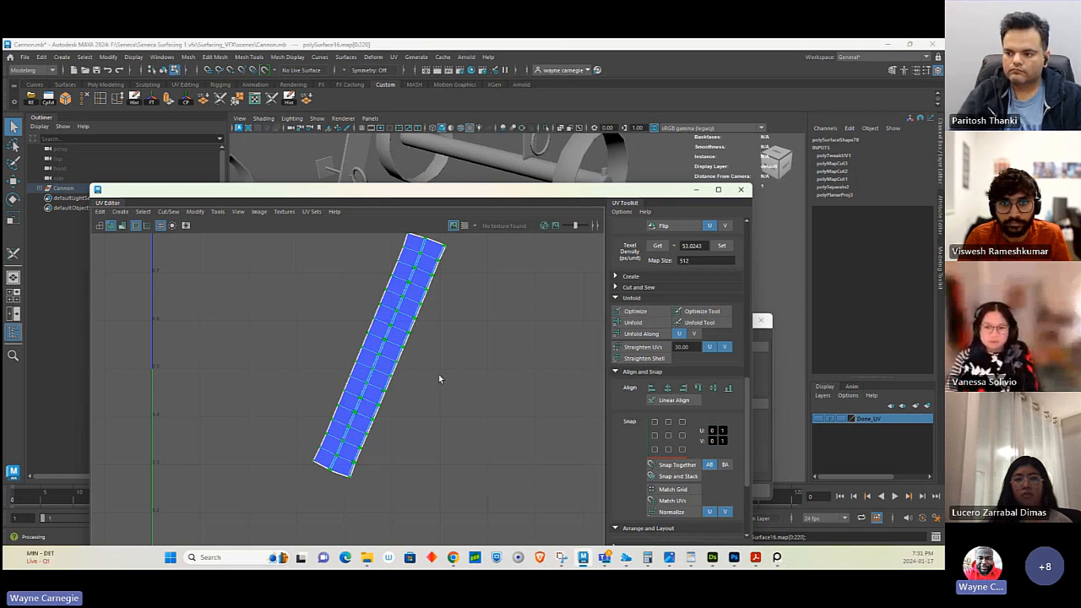
# - Rotate the unfolded ring strip slightly towards upright and straighten it with Orient Shells
pyautogui.scroll(-2, 375, 356)
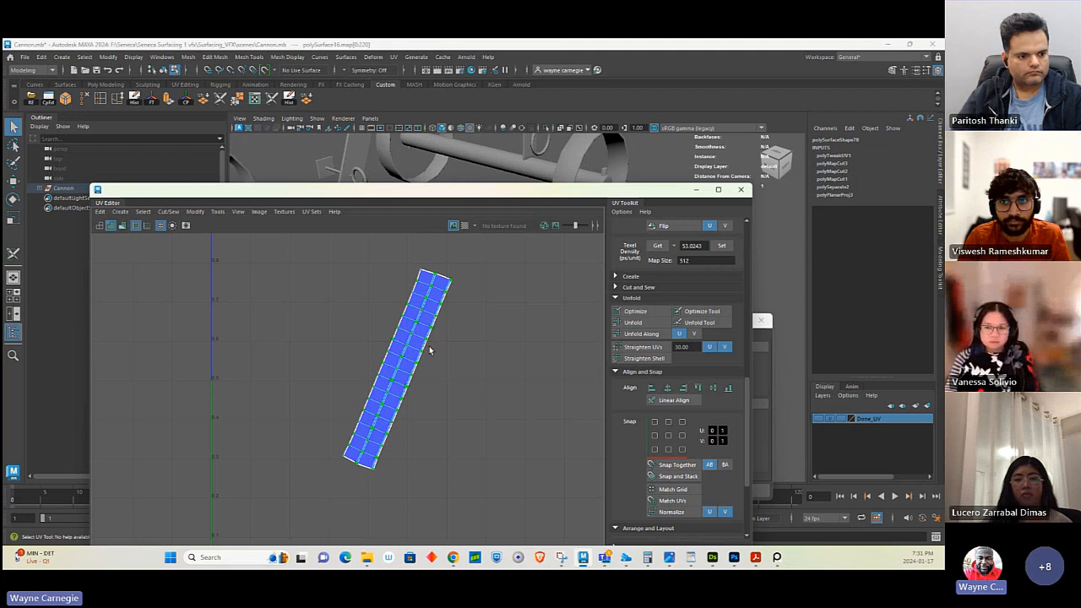
pyautogui.press('e')
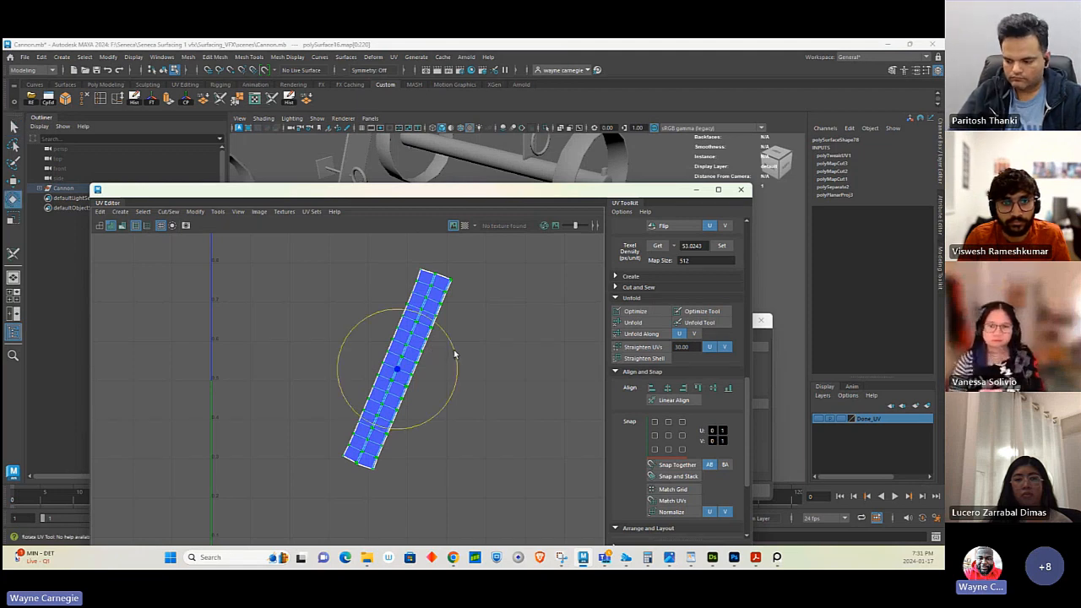
pyautogui.moveTo(454, 355); pyautogui.dragTo(454, 346)
pyautogui.scroll(-3, 652, 354)
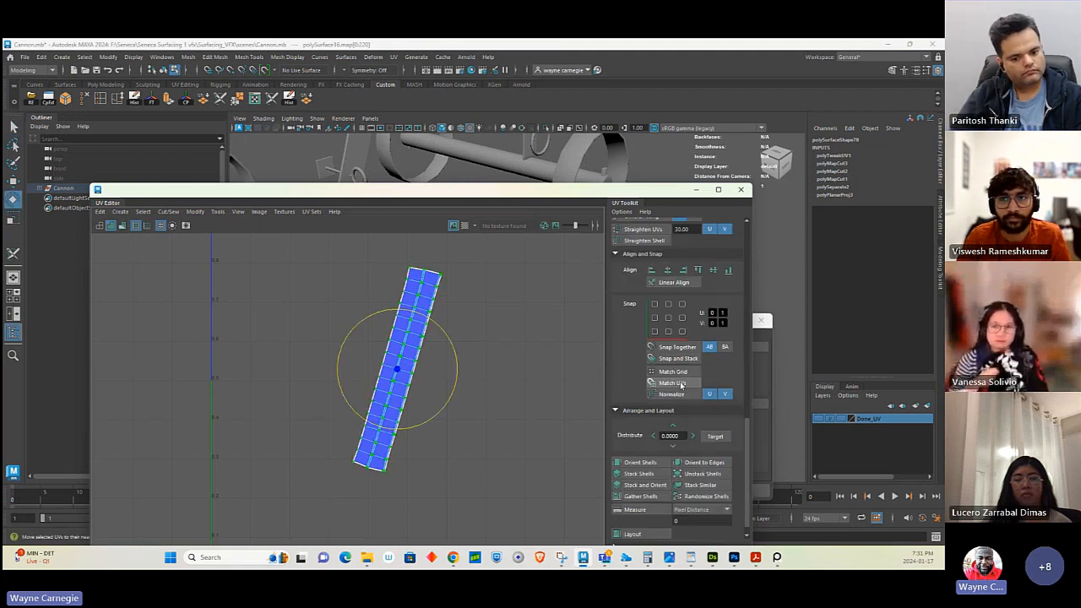
pyautogui.click(648, 462)
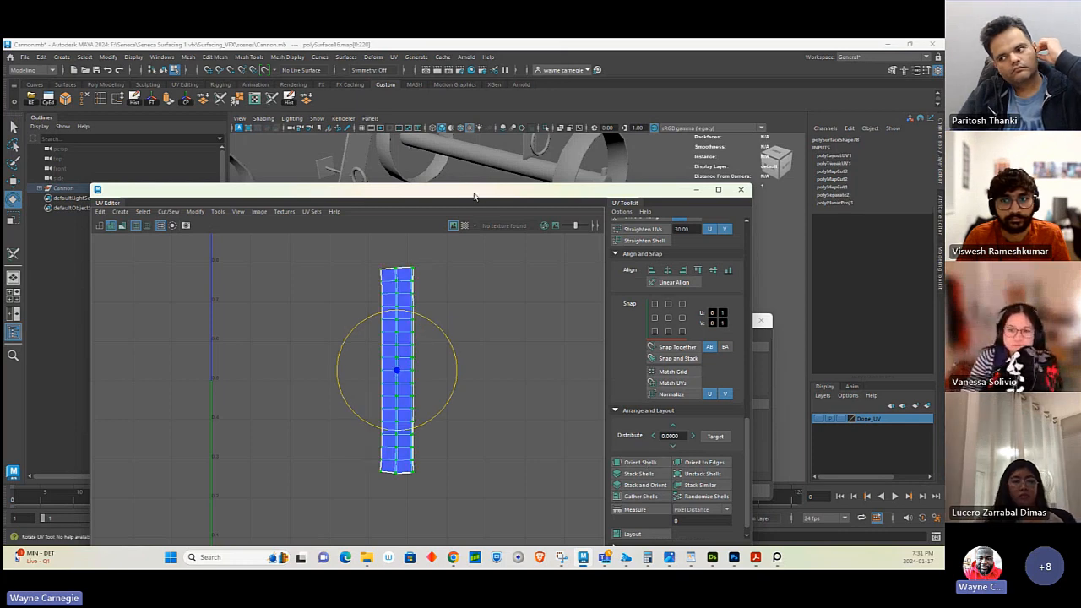
# - Select the near rear ring as a whole object in the 3D view and delete its construction history
pyautogui.moveTo(414, 189); pyautogui.dragTo(402, 432)
pyautogui.scroll(-5, 420, 221)
pyautogui.keyDown('alt'); pyautogui.moveTo(430, 221); pyautogui.dragTo(473, 224); pyautogui.keyUp('alt')
pyautogui.moveTo(469, 255); pyautogui.dragTo(519, 241, button='right')
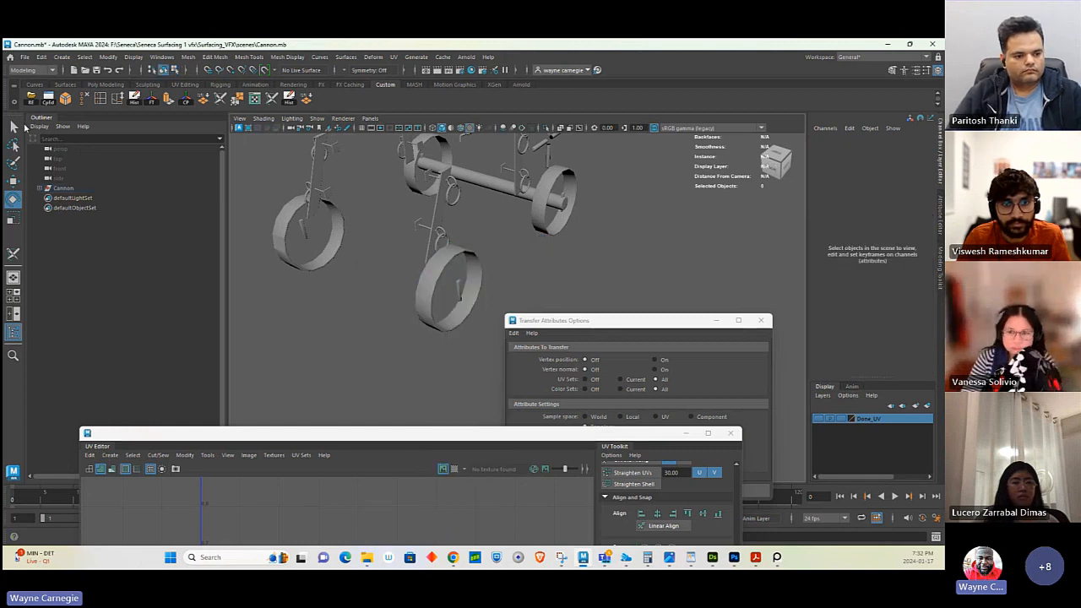
pyautogui.press('q')
pyautogui.click(475, 261)
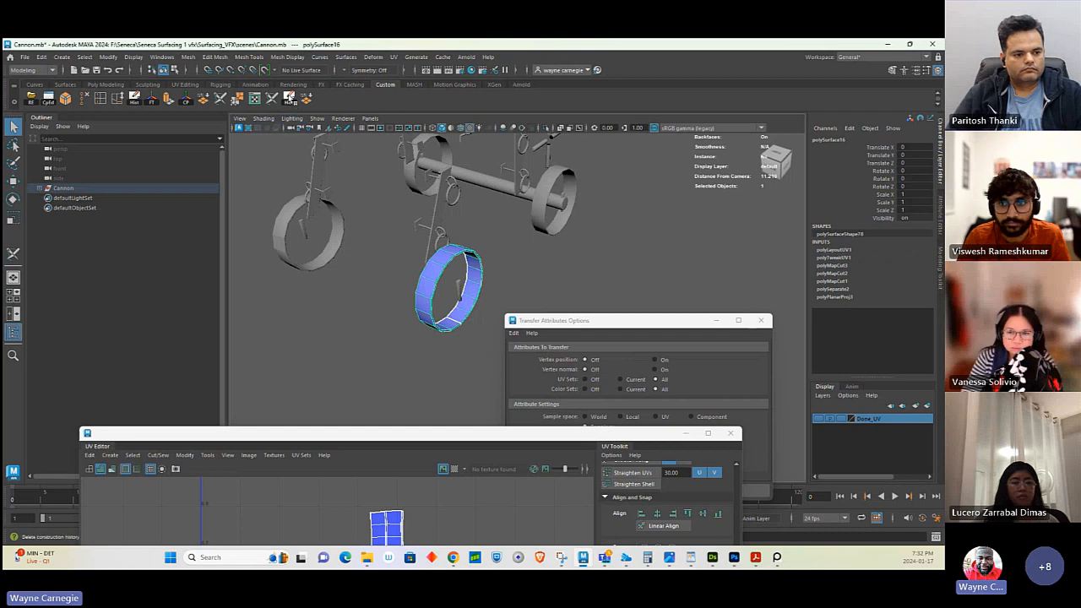
pyautogui.hotkey('alt', 'shift', 'd')
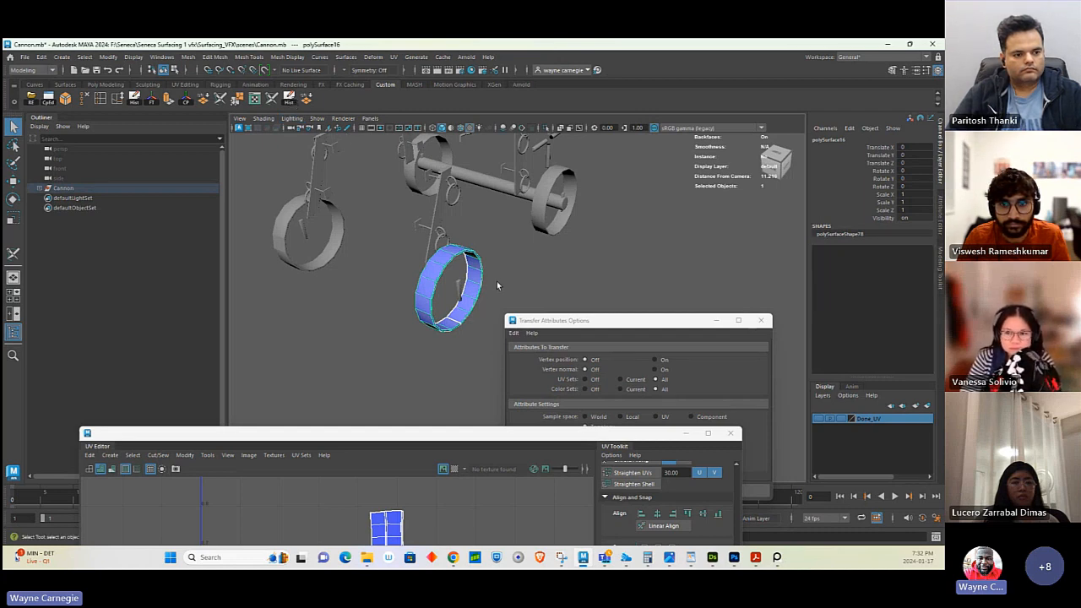
# - Try to transfer the near rear ring's UVs to the far rear ring with Transfer Attributes, and check the target ring
pyautogui.moveTo(438, 436); pyautogui.dragTo(442, 417)
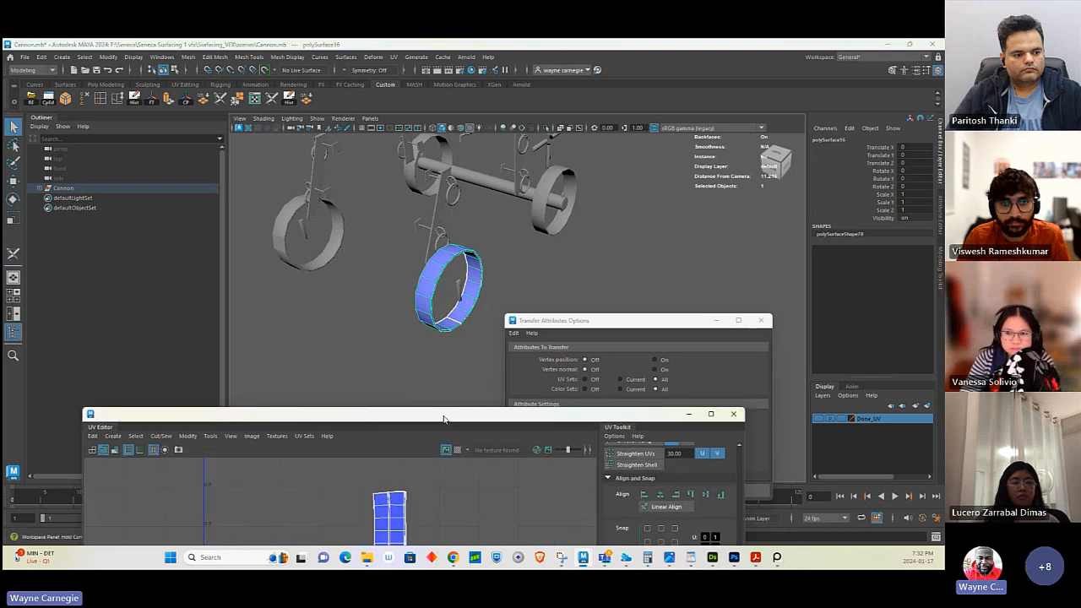
pyautogui.click(621, 321)
pyautogui.moveTo(621, 322); pyautogui.dragTo(689, 212)
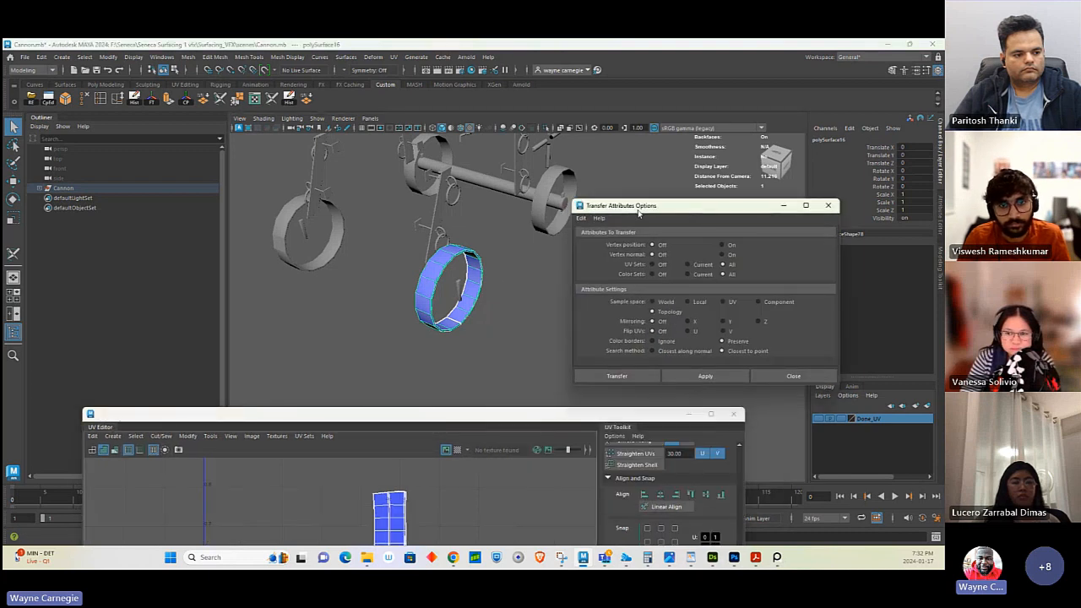
pyautogui.keyDown('shift'); pyautogui.click(319, 259); pyautogui.keyUp('shift')
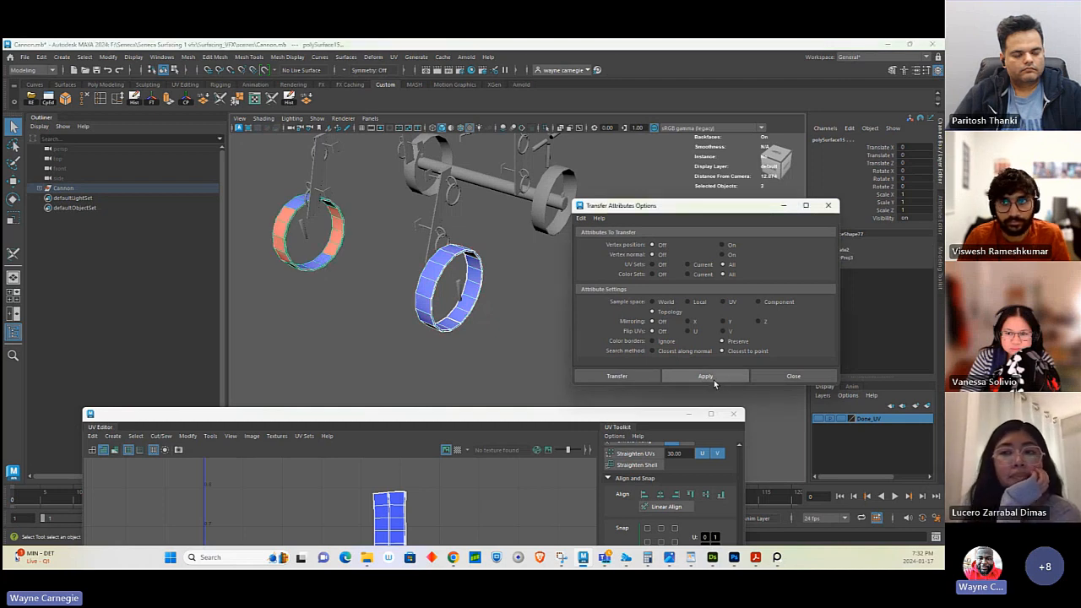
pyautogui.click(713, 379)
pyautogui.click(321, 264)
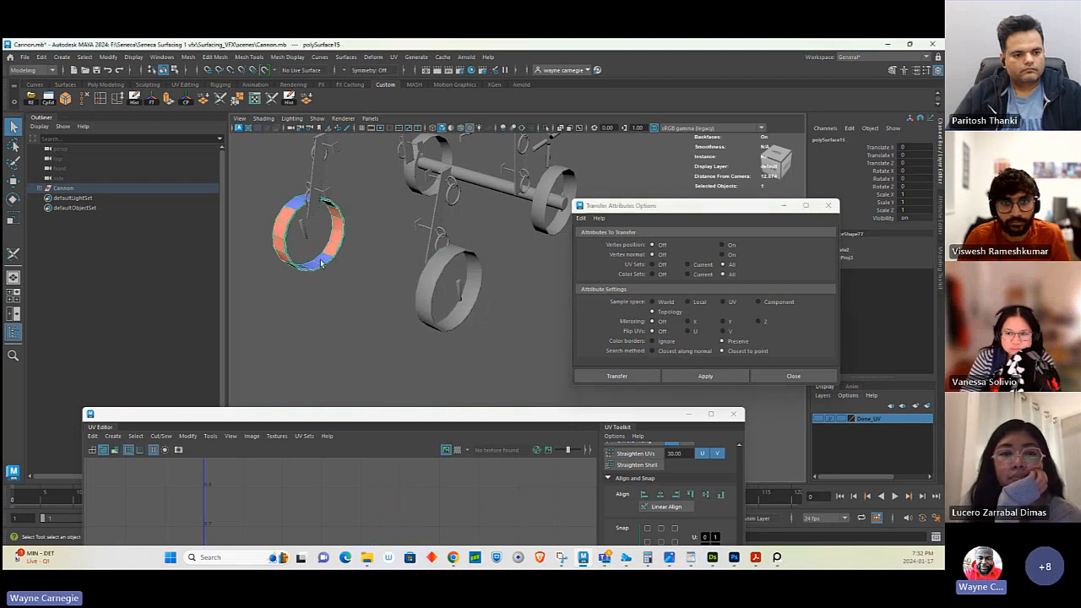
# - Apply Transfer Attributes from the near rear ring to the far rear ring and compare both rings' UVs in the UV Editor
pyautogui.click(404, 419)
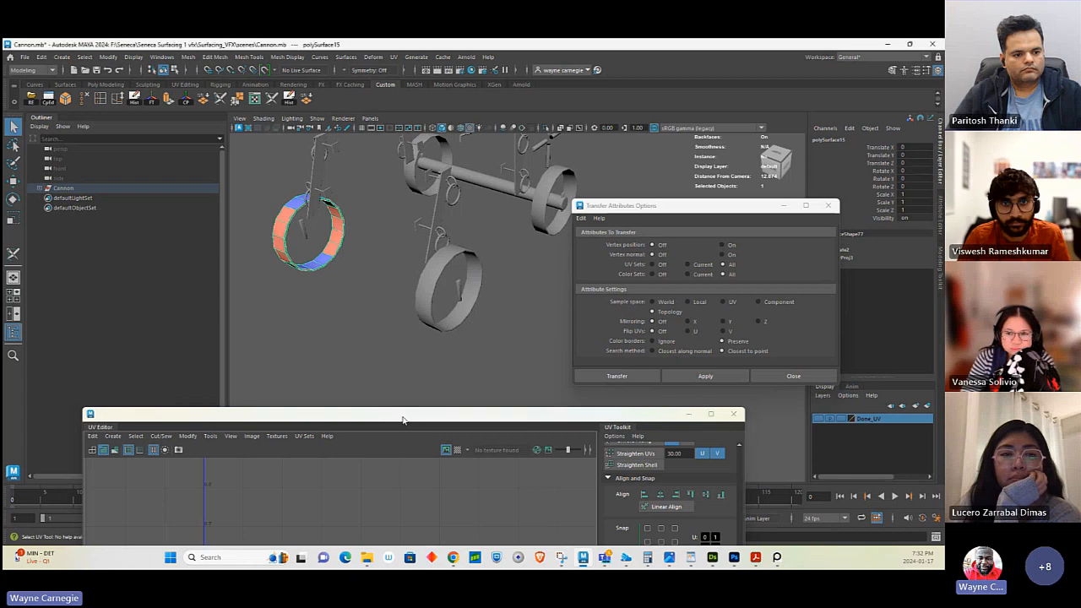
pyautogui.moveTo(404, 420); pyautogui.dragTo(423, 302)
pyautogui.click(436, 277)
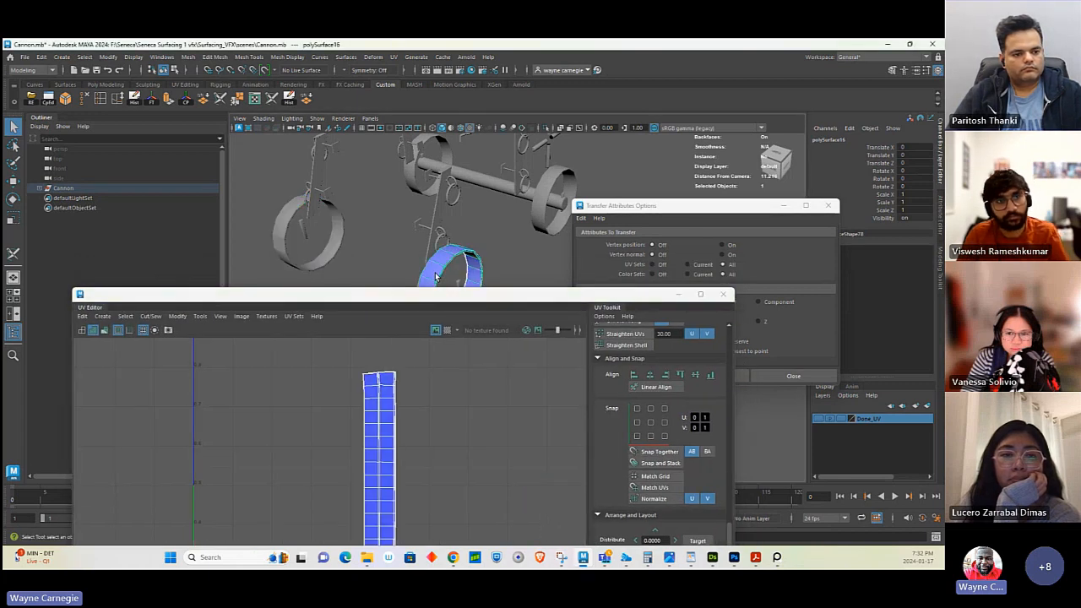
pyautogui.keyDown('shift'); pyautogui.click(326, 261); pyautogui.keyUp('shift')
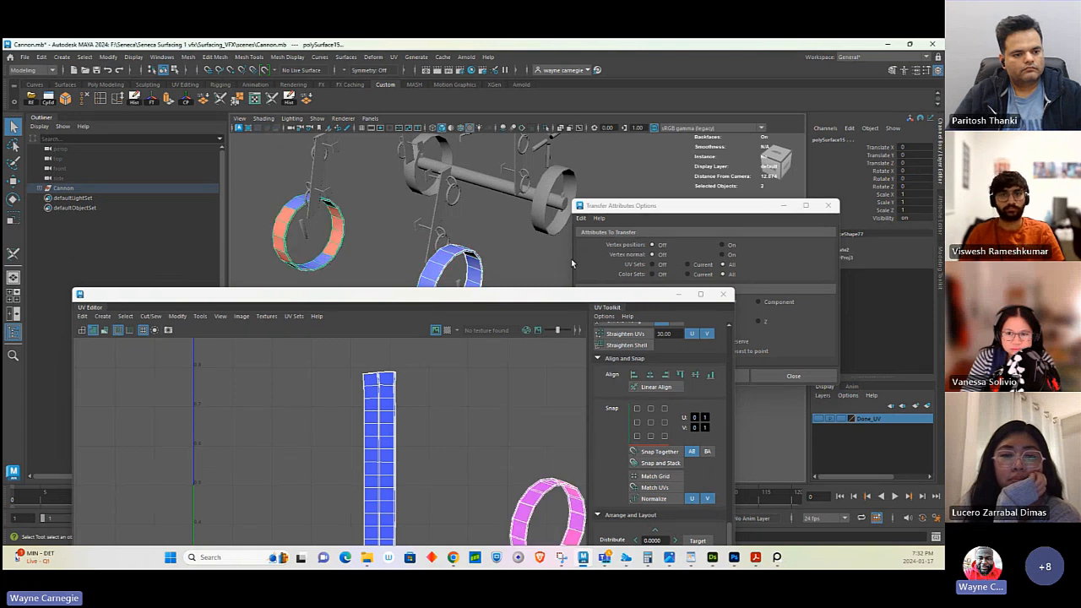
pyautogui.click(678, 210)
pyautogui.click(694, 377)
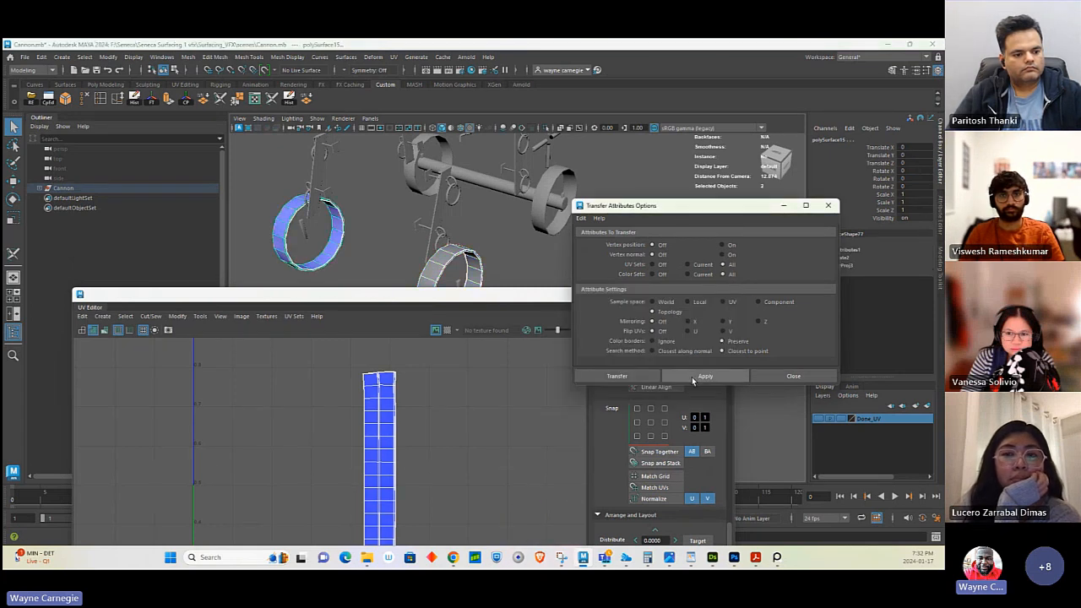
pyautogui.click(431, 265)
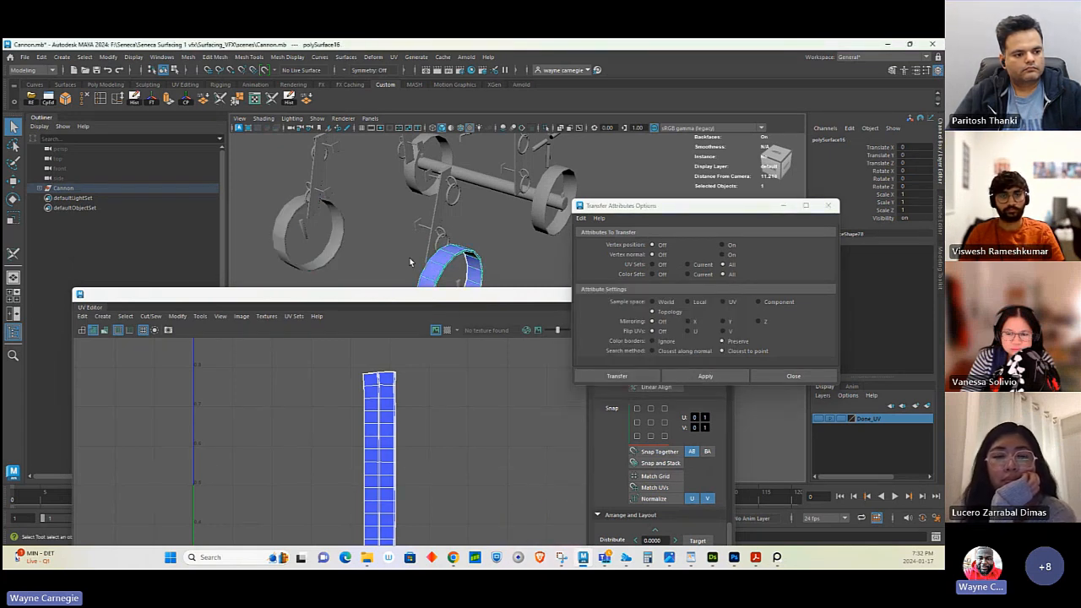
pyautogui.click(325, 246)
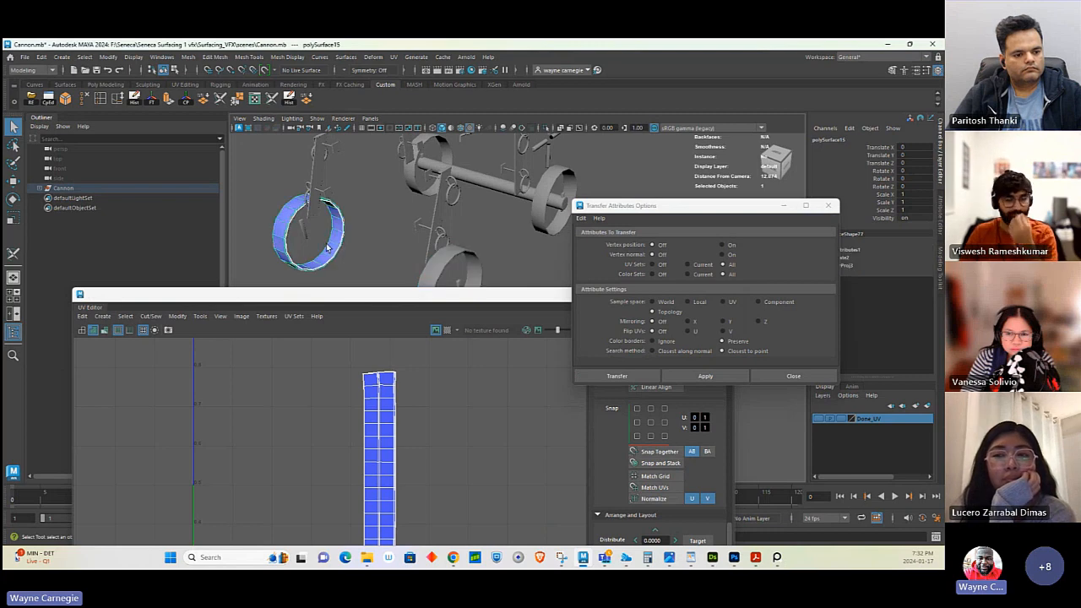
# - Select the unwrapped near rear ring as the UV source and add the near front axle ring as the transfer target
pyautogui.click(460, 255)
pyautogui.keyDown('shift'); pyautogui.click(547, 203); pyautogui.keyUp('shift')
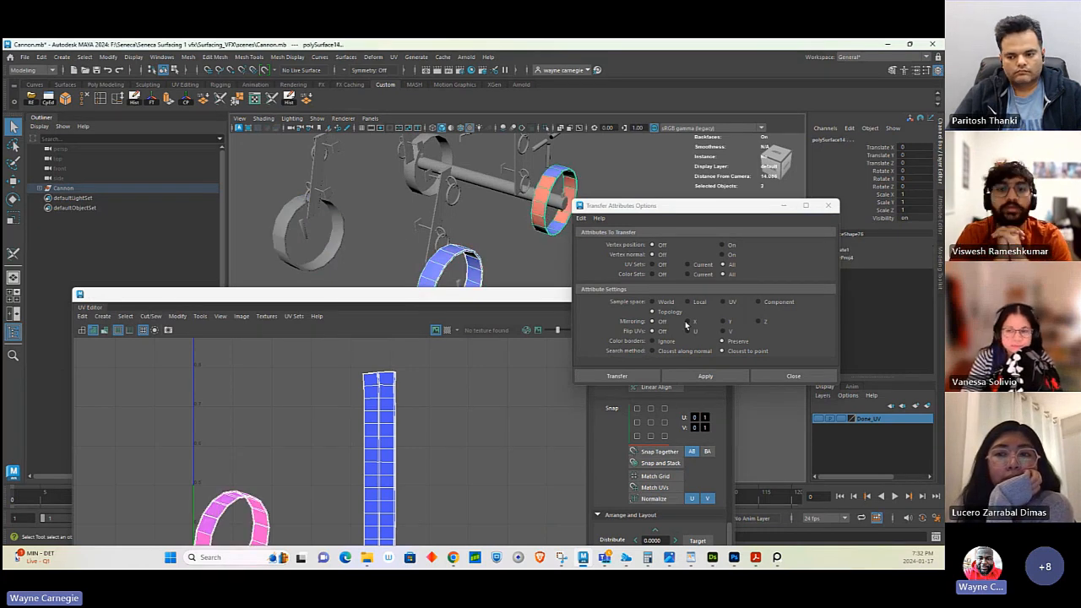